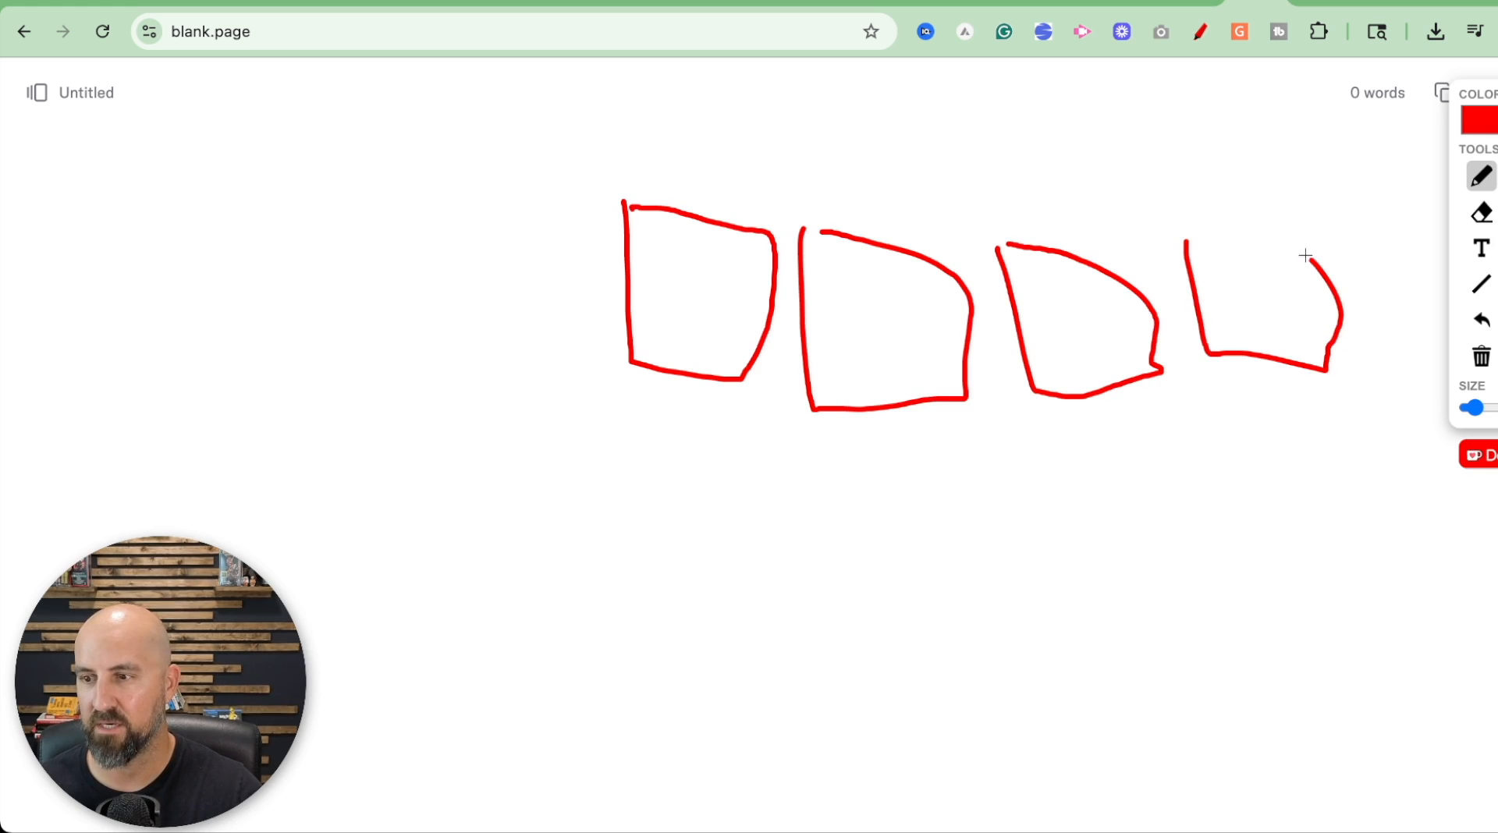
# Step: Draw red freehand lines from the four upper boxes, converging at a point below the first box
pyautogui.scroll(-1, 678, 331)
pyautogui.moveTo(678, 291)
pyautogui.mouseDown()
pyautogui.moveTo(619, 506)
pyautogui.moveTo(835, 317)
pyautogui.mouseUp()
pyautogui.moveTo(1053, 324)
pyautogui.mouseDown()
pyautogui.moveTo(1007, 371)
pyautogui.moveTo(646, 497)
pyautogui.mouseUp()
pyautogui.moveTo(1271, 312)
pyautogui.mouseDown()
pyautogui.moveTo(774, 550)
pyautogui.moveTo(615, 518)
pyautogui.mouseUp()
# Step: Sketch a page outline below and beside the four boxes and fill it with six horizontal text lines
pyautogui.moveTo(558, 460)
pyautogui.mouseDown()
pyautogui.moveTo(537, 688)
pyautogui.moveTo(306, 689)
pyautogui.moveTo(288, 531)
pyautogui.moveTo(397, 419)
pyautogui.moveTo(559, 428)
pyautogui.mouseUp()
pyautogui.moveTo(355, 451); pyautogui.dragTo(486, 457)
pyautogui.moveTo(359, 482); pyautogui.dragTo(473, 491)
pyautogui.moveTo(379, 530); pyautogui.dragTo(510, 529)
pyautogui.moveTo(368, 559); pyautogui.dragTo(459, 554)
pyautogui.moveTo(359, 597); pyautogui.dragTo(441, 594)
pyautogui.moveTo(325, 636); pyautogui.dragTo(467, 642)
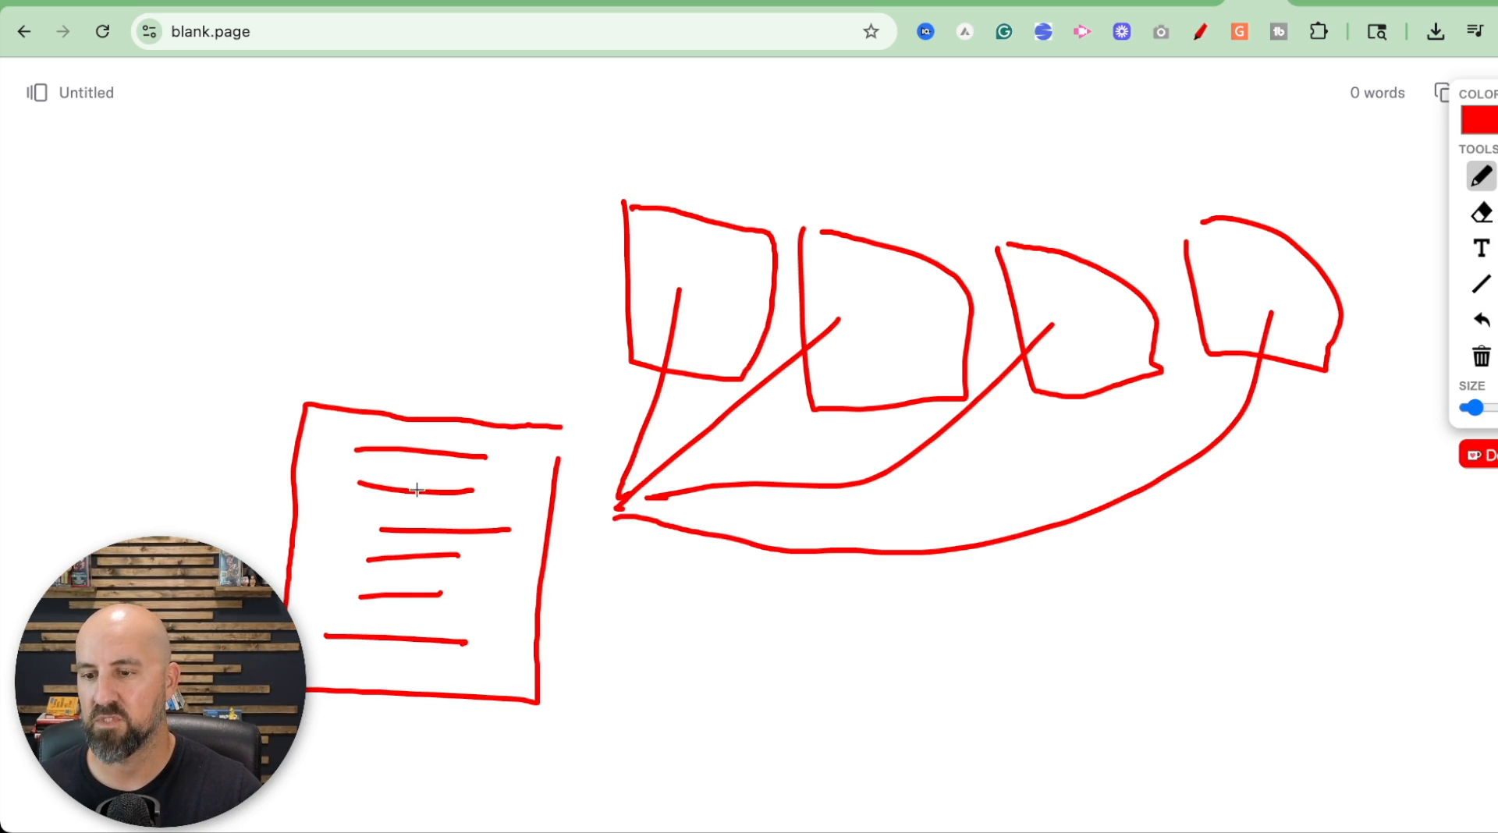
# Step: Circle the page's text lines and draw an arrow leading out toward a new wide box above a row of three boxes
pyautogui.moveTo(462, 450)
pyautogui.mouseDown()
pyautogui.moveTo(373, 461)
pyautogui.moveTo(503, 538)
pyautogui.moveTo(495, 451)
pyautogui.mouseUp()
pyautogui.moveTo(418, 507)
pyautogui.mouseDown()
pyautogui.moveTo(644, 670)
pyautogui.moveTo(670, 649)
pyautogui.moveTo(652, 693)
pyautogui.moveTo(624, 691)
pyautogui.mouseUp()
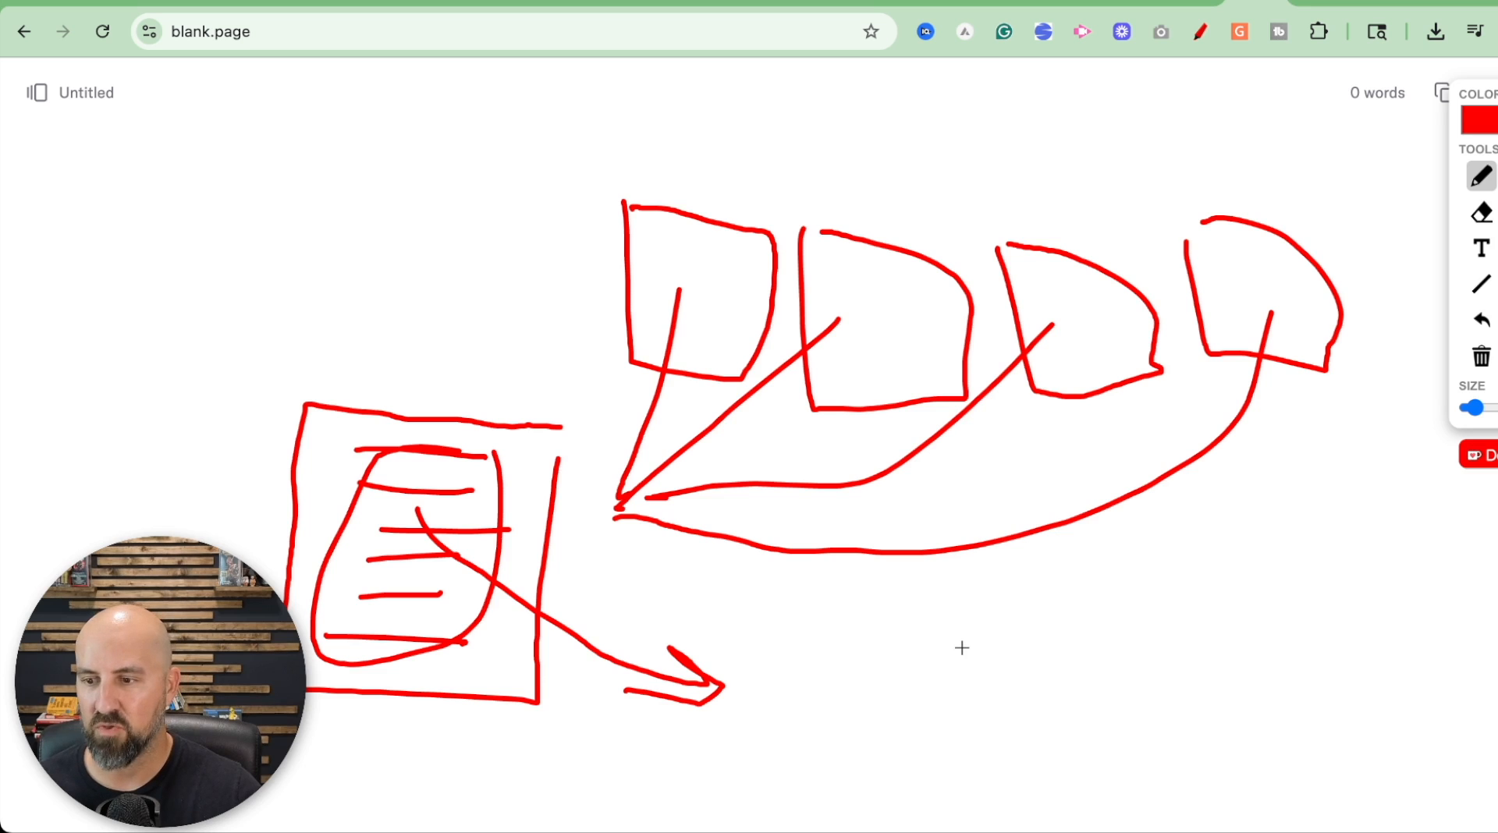
pyautogui.moveTo(865, 585)
pyautogui.mouseDown()
pyautogui.moveTo(991, 672)
pyautogui.moveTo(1034, 656)
pyautogui.moveTo(936, 593)
pyautogui.moveTo(856, 587)
pyautogui.mouseUp()
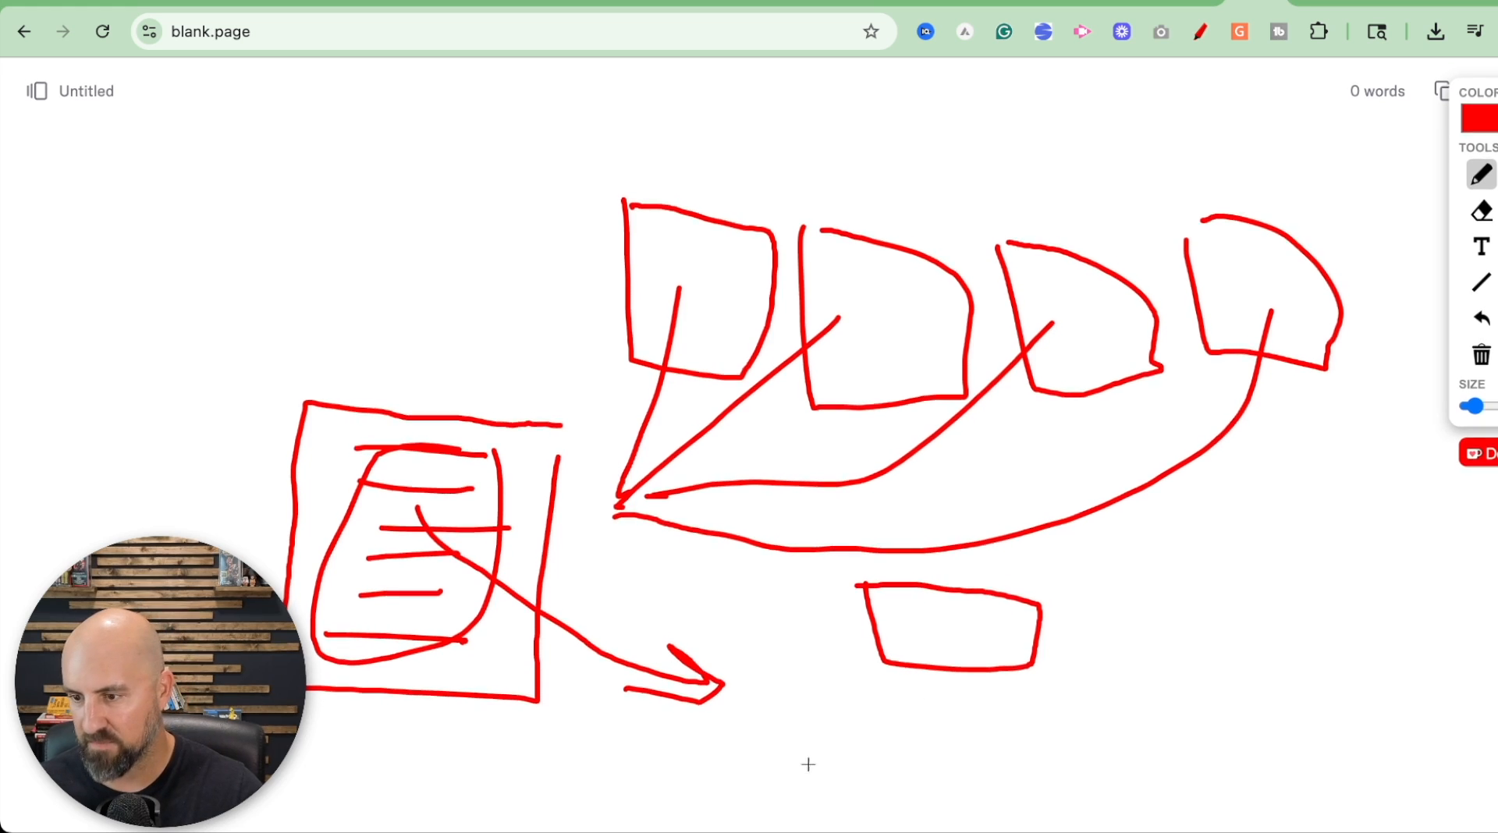
pyautogui.moveTo(839, 691)
pyautogui.mouseDown()
pyautogui.moveTo(833, 791)
pyautogui.moveTo(936, 804)
pyautogui.moveTo(919, 704)
pyautogui.moveTo(847, 696)
pyautogui.mouseUp()
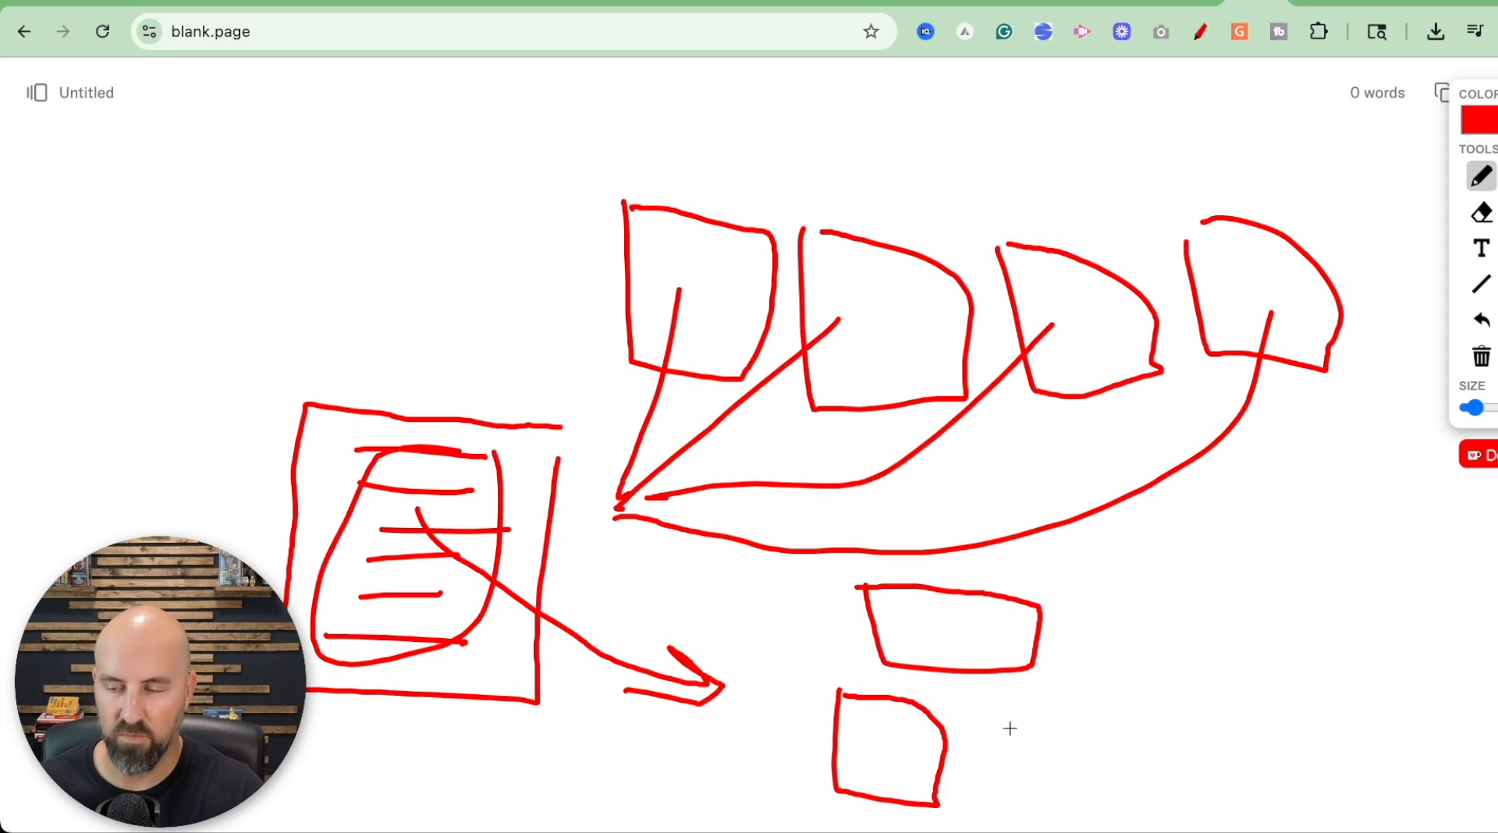
pyautogui.moveTo(977, 695)
pyautogui.mouseDown()
pyautogui.moveTo(978, 802)
pyautogui.moveTo(1068, 792)
pyautogui.moveTo(1061, 745)
pyautogui.moveTo(965, 695)
pyautogui.mouseUp()
pyautogui.moveTo(1100, 690)
pyautogui.mouseDown()
pyautogui.moveTo(1118, 782)
pyautogui.moveTo(1225, 798)
pyautogui.moveTo(1233, 711)
pyautogui.moveTo(1209, 694)
pyautogui.moveTo(1107, 694)
pyautogui.mouseUp()
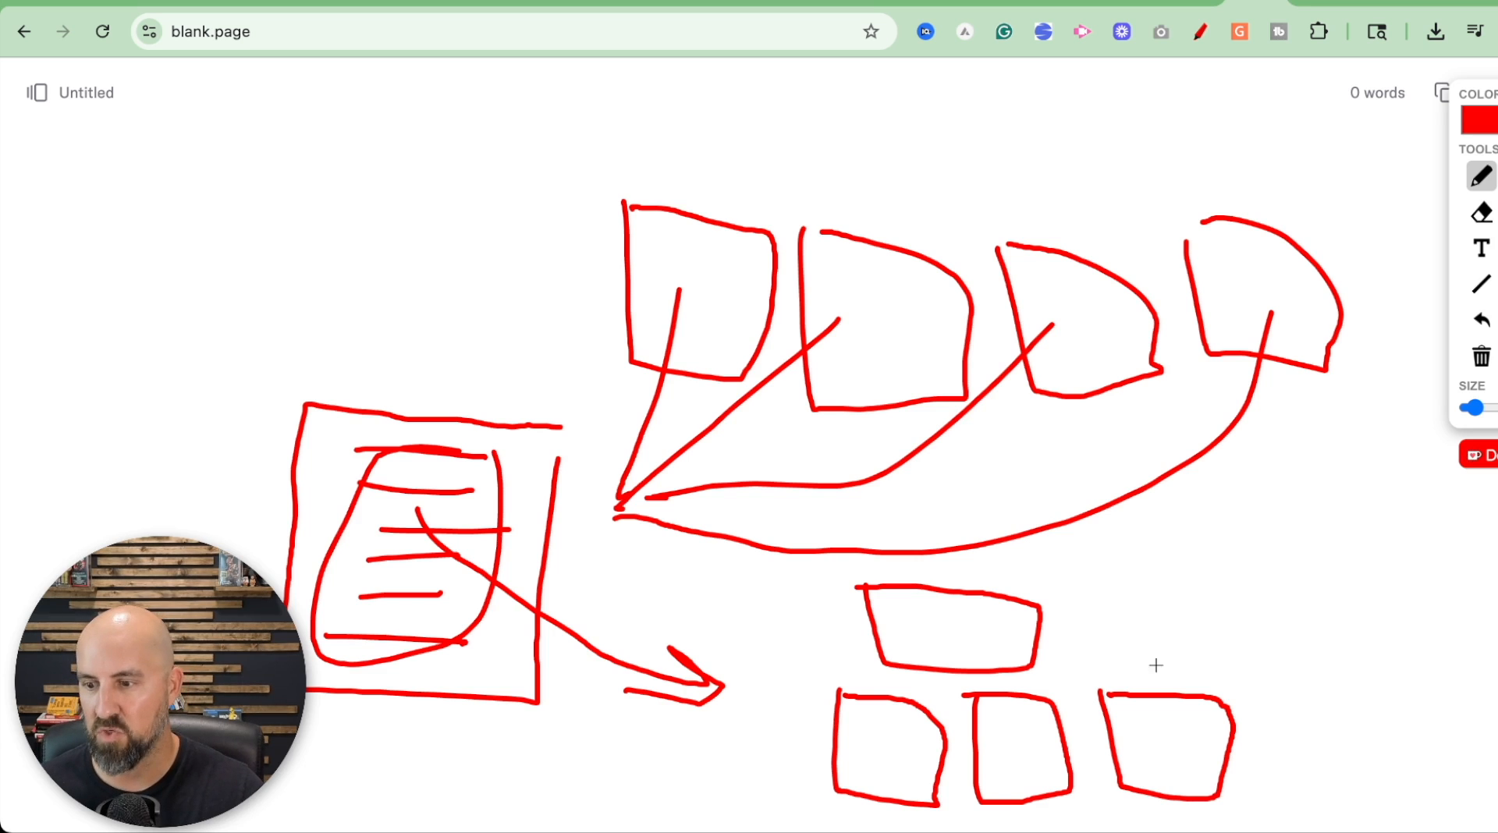
# Step: Draw arrows into the three lower boxes and connect their source area back to the page with a long curve
pyautogui.moveTo(1284, 550)
pyautogui.mouseDown()
pyautogui.moveTo(1189, 726)
pyautogui.moveTo(1168, 677)
pyautogui.moveTo(1254, 708)
pyautogui.mouseUp()
pyautogui.moveTo(1188, 535)
pyautogui.mouseDown()
pyautogui.moveTo(1006, 765)
pyautogui.moveTo(1066, 733)
pyautogui.mouseUp()
pyautogui.moveTo(1108, 556)
pyautogui.mouseDown()
pyautogui.moveTo(829, 770)
pyautogui.moveTo(911, 724)
pyautogui.mouseUp()
pyautogui.moveTo(1252, 540)
pyautogui.mouseDown()
pyautogui.moveTo(1300, 557)
pyautogui.moveTo(1006, 512)
pyautogui.moveTo(485, 533)
pyautogui.moveTo(537, 512)
pyautogui.moveTo(537, 538)
pyautogui.mouseUp()
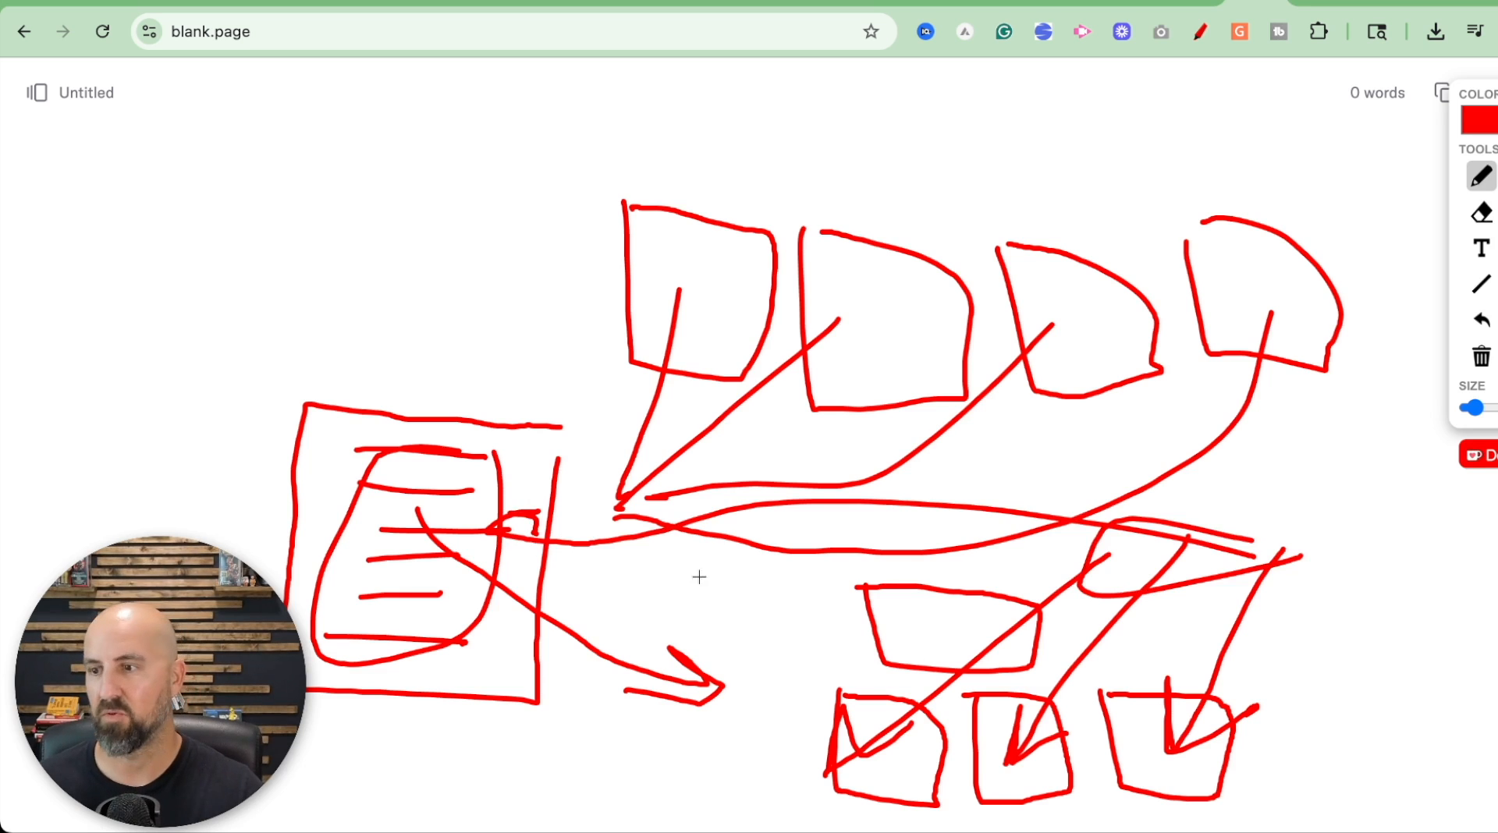
# Step: Switch to the Google results for "med spa miami" and examine the map listings and the first organic results
pyautogui.click(1456, 1)
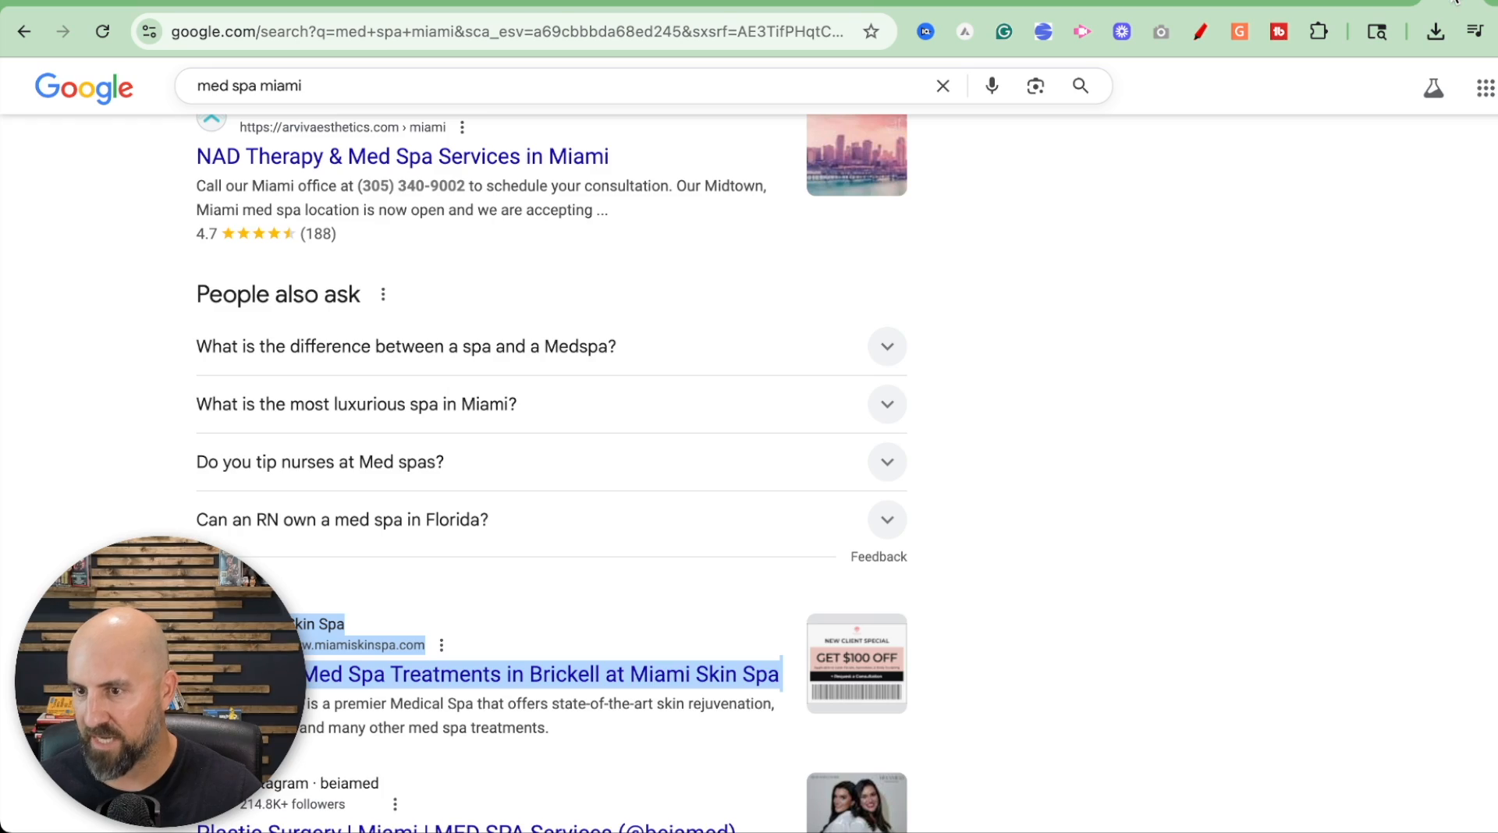
pyautogui.scroll(10, 1186, 182)
pyautogui.scroll(-3, 1321, 234)
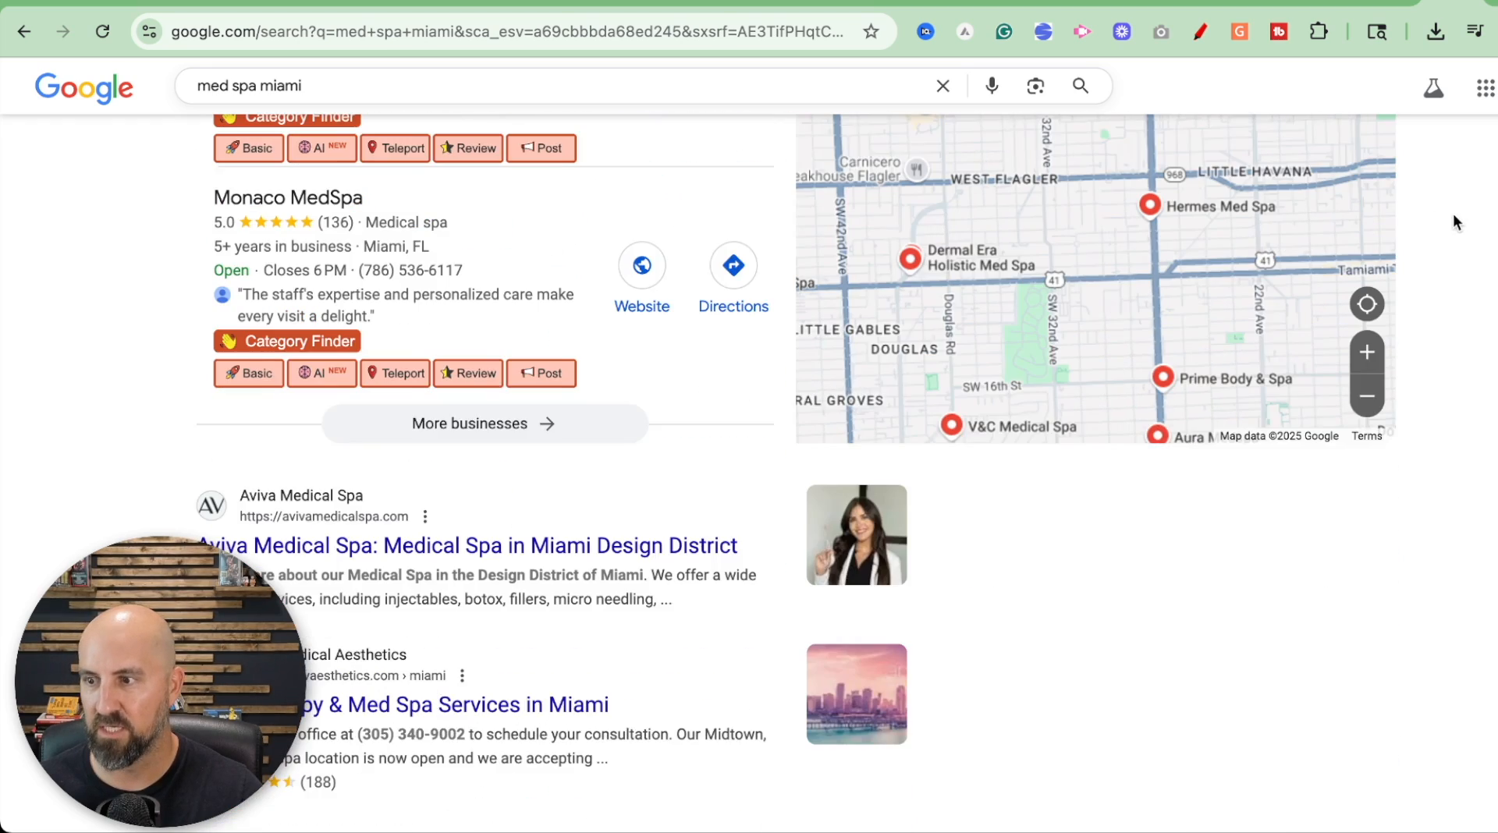
pyautogui.scroll(-2, 1457, 225)
pyautogui.scroll(4, 1312, 446)
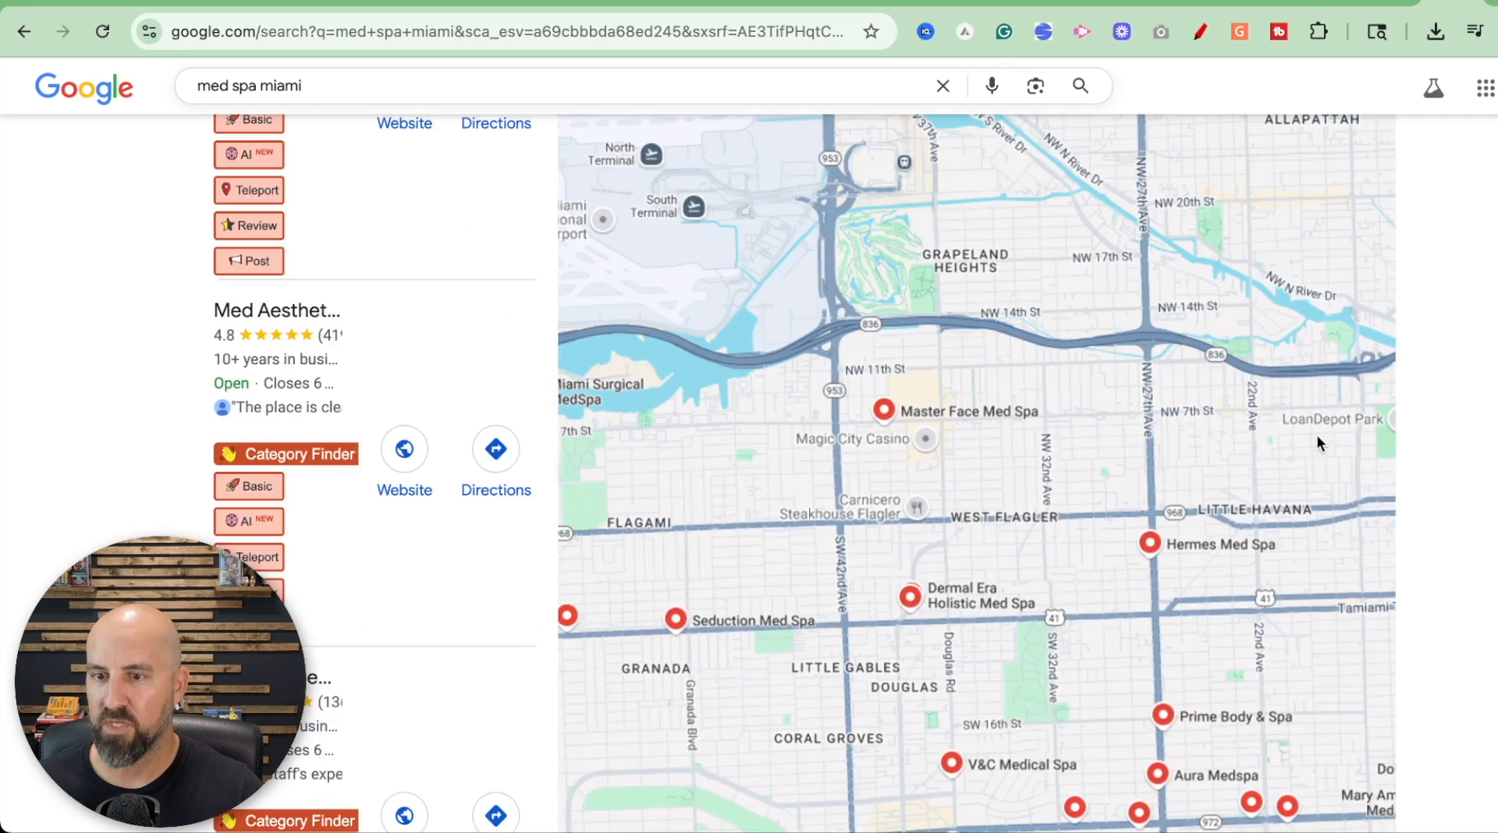
pyautogui.scroll(-2, 209, 372)
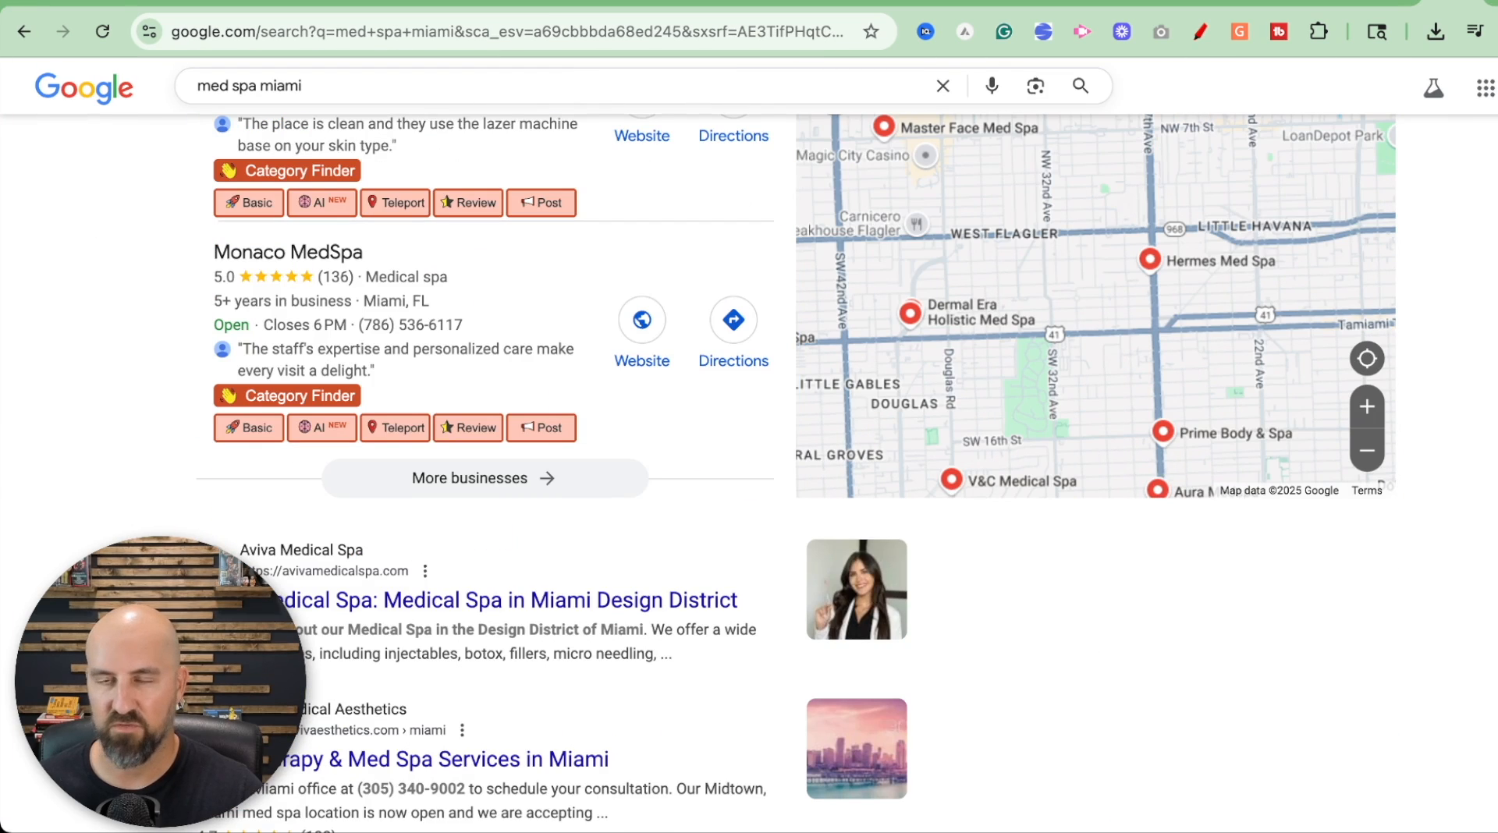
pyautogui.scroll(-1, 797, 467)
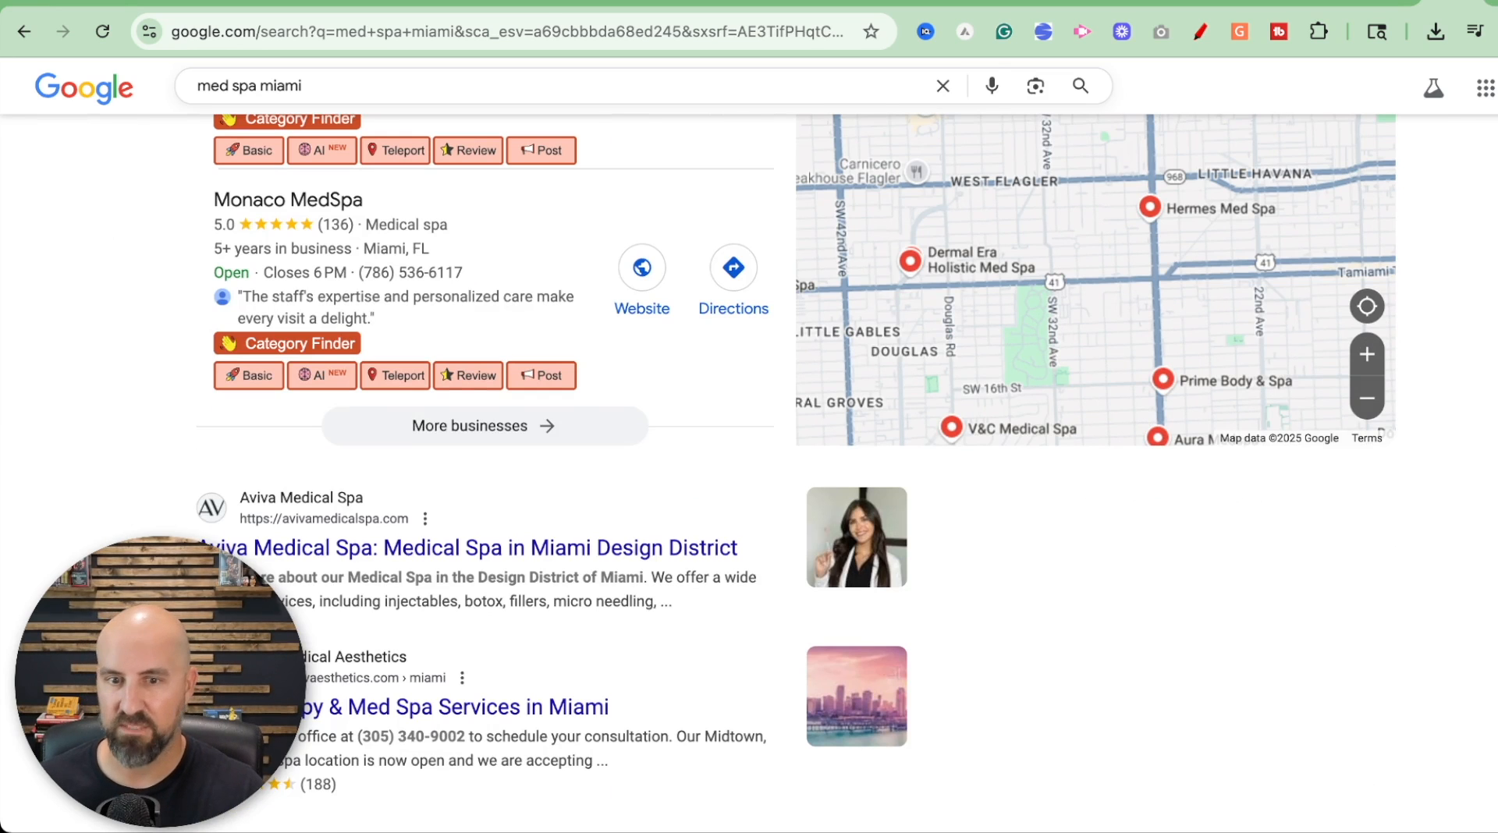
pyautogui.scroll(-3, 1495, 599)
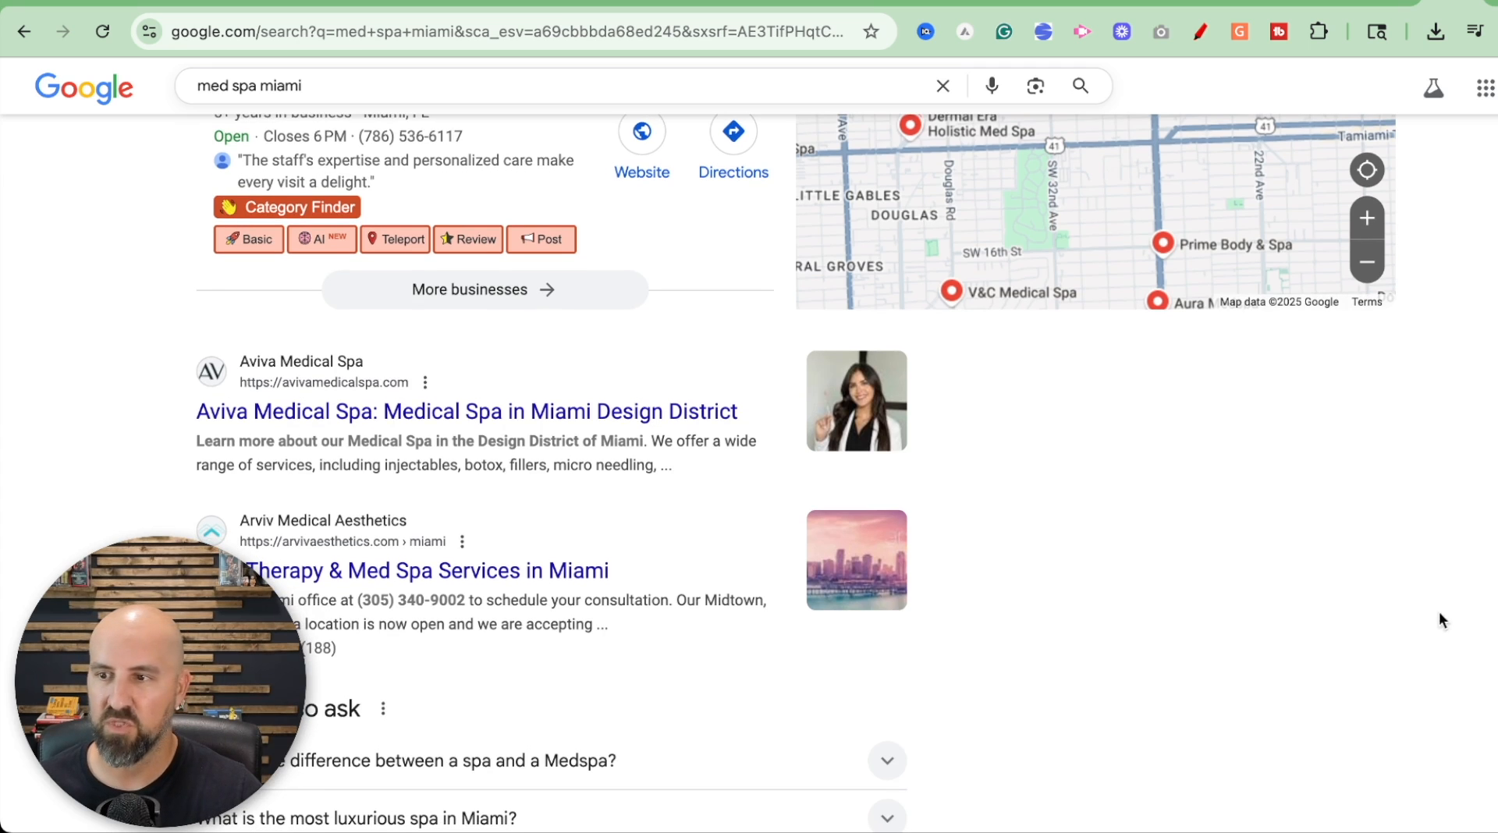
# Step: Circle the Aviva Medical Spa and Arviv Medical Aesthetics results in red, and close the annotation tool
pyautogui.click(1196, 30)
pyautogui.moveTo(223, 306); pyautogui.dragTo(249, 458)
pyautogui.moveTo(225, 337)
pyautogui.mouseDown()
pyautogui.moveTo(548, 531)
pyautogui.moveTo(230, 349)
pyautogui.mouseUp()
pyautogui.moveTo(234, 488)
pyautogui.mouseDown()
pyautogui.moveTo(718, 617)
pyautogui.moveTo(246, 503)
pyautogui.mouseUp()
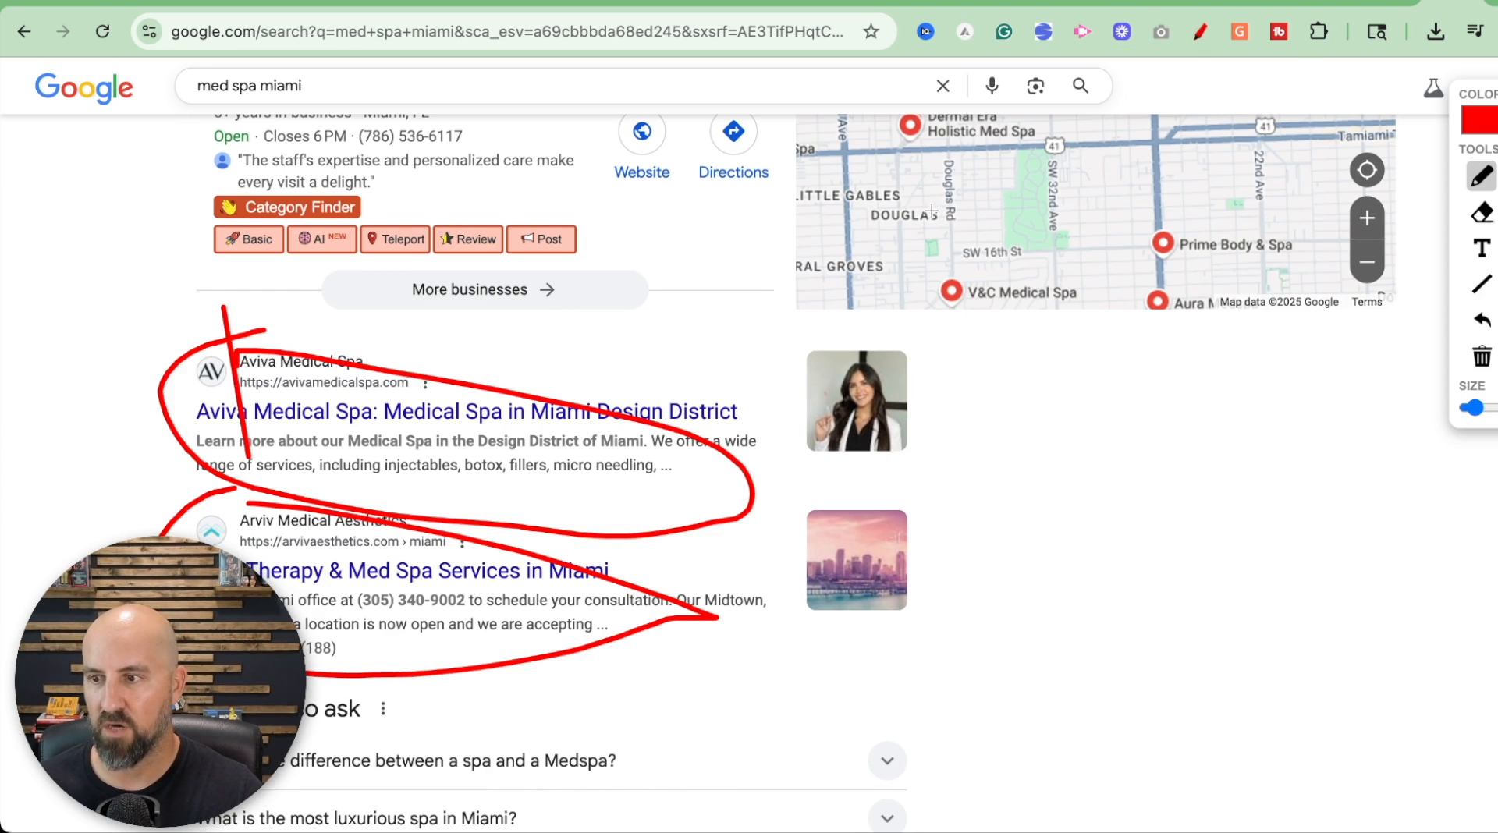
pyautogui.click(1200, 35)
# Step: Examine the search results from the map listings down to the Miami Skin Spa listing, clearing the text selection
pyautogui.scroll(7, 1081, 371)
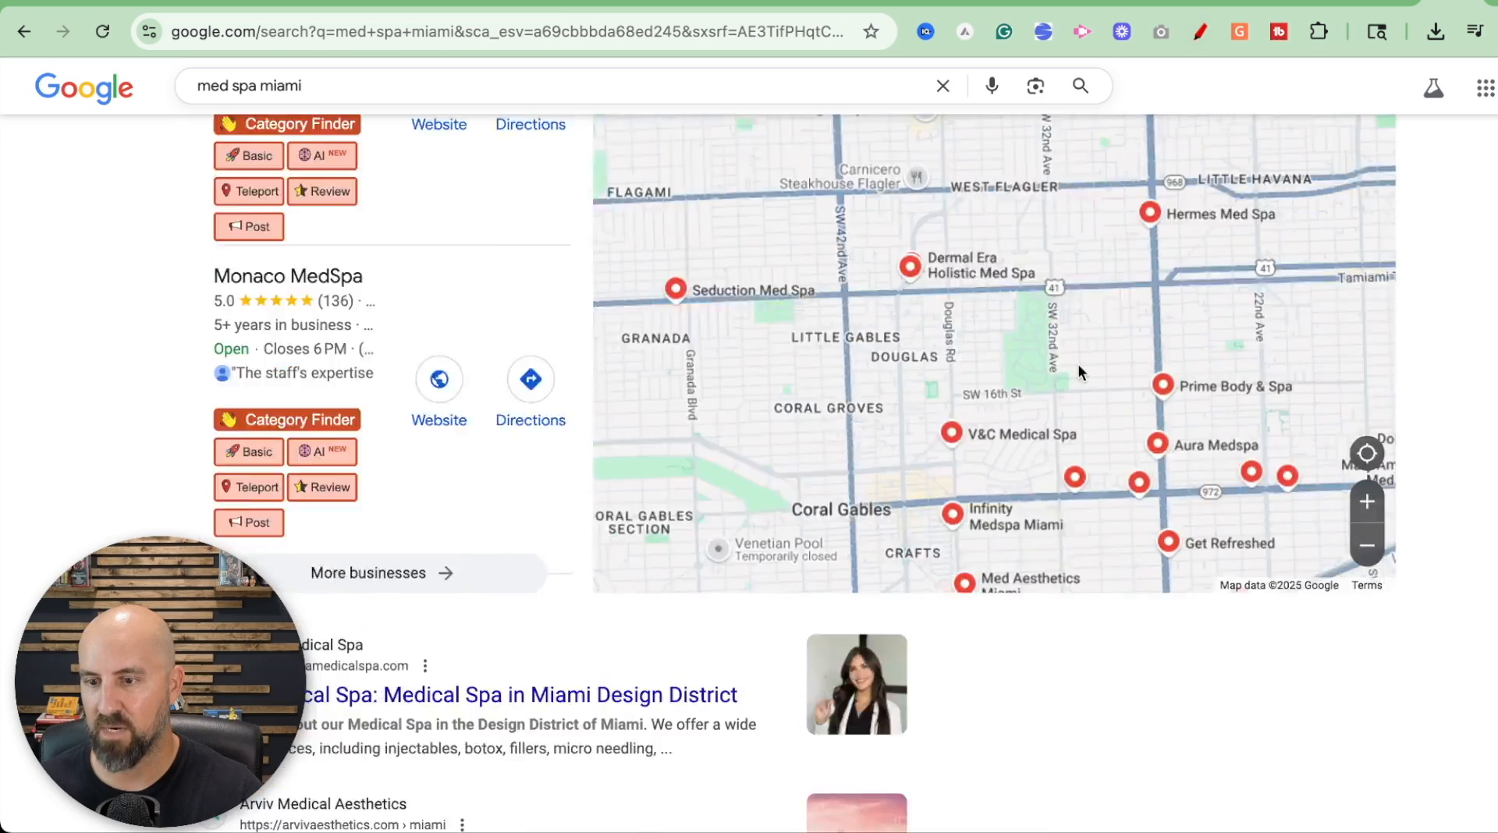
pyautogui.scroll(-5, 1494, 344)
pyautogui.scroll(-10, 1491, 344)
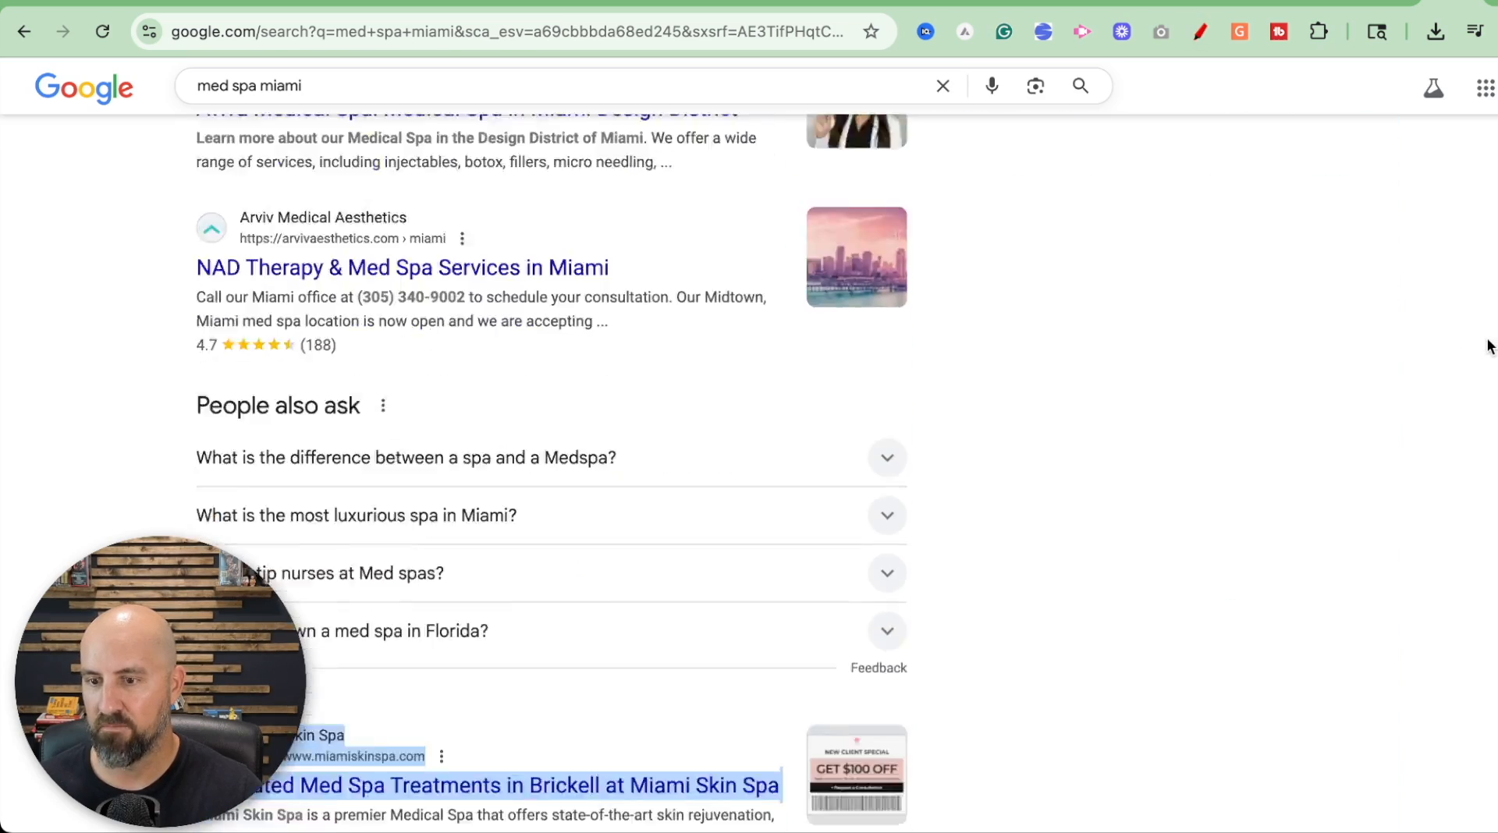
pyautogui.click(1414, 404)
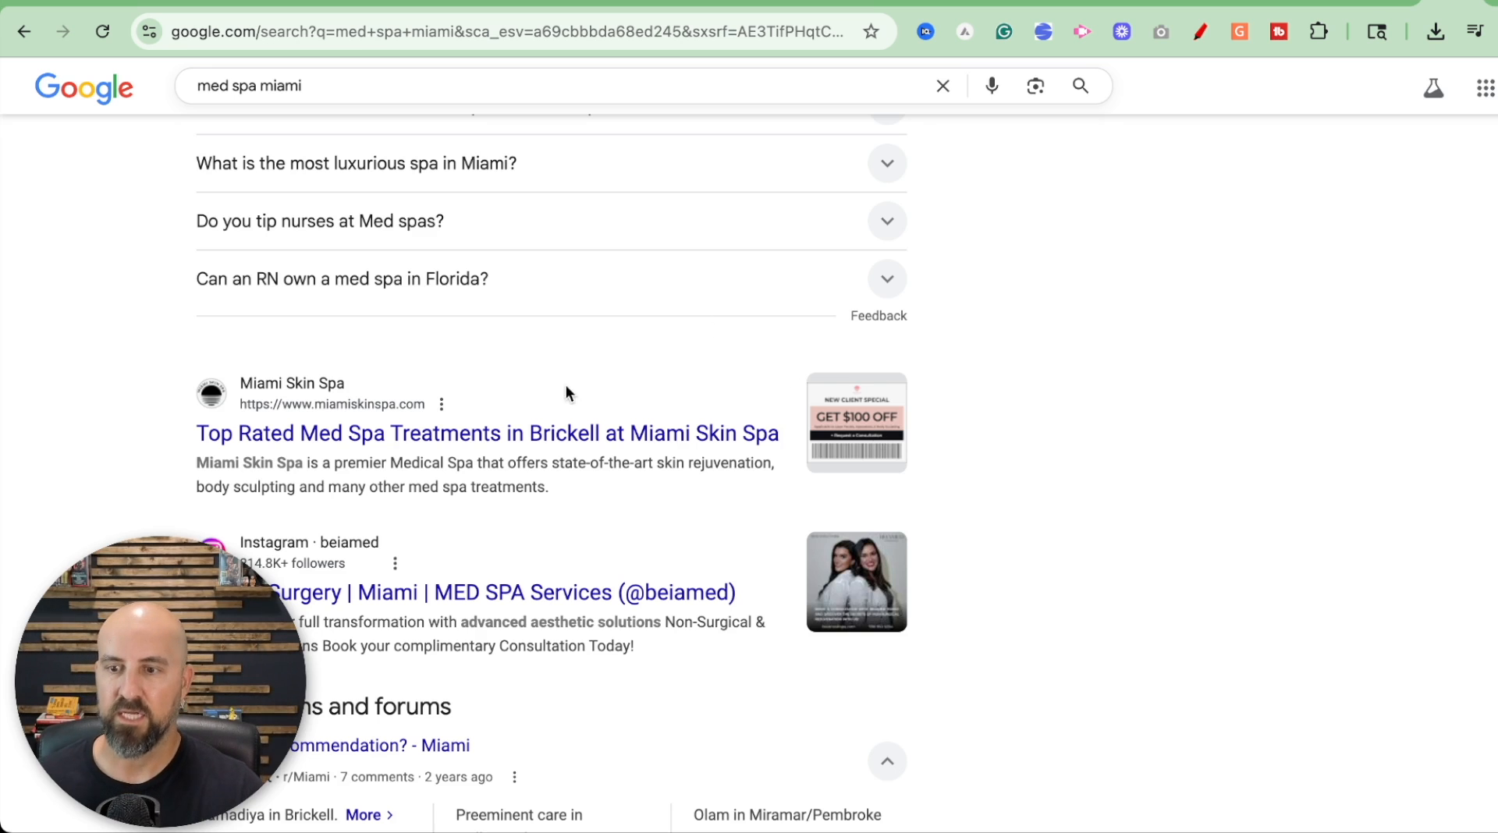
# Step: Switch to the Ahrefs site, open its free SEO tools page and select the Website Traffic Checker
pyautogui.click(1390, 2)
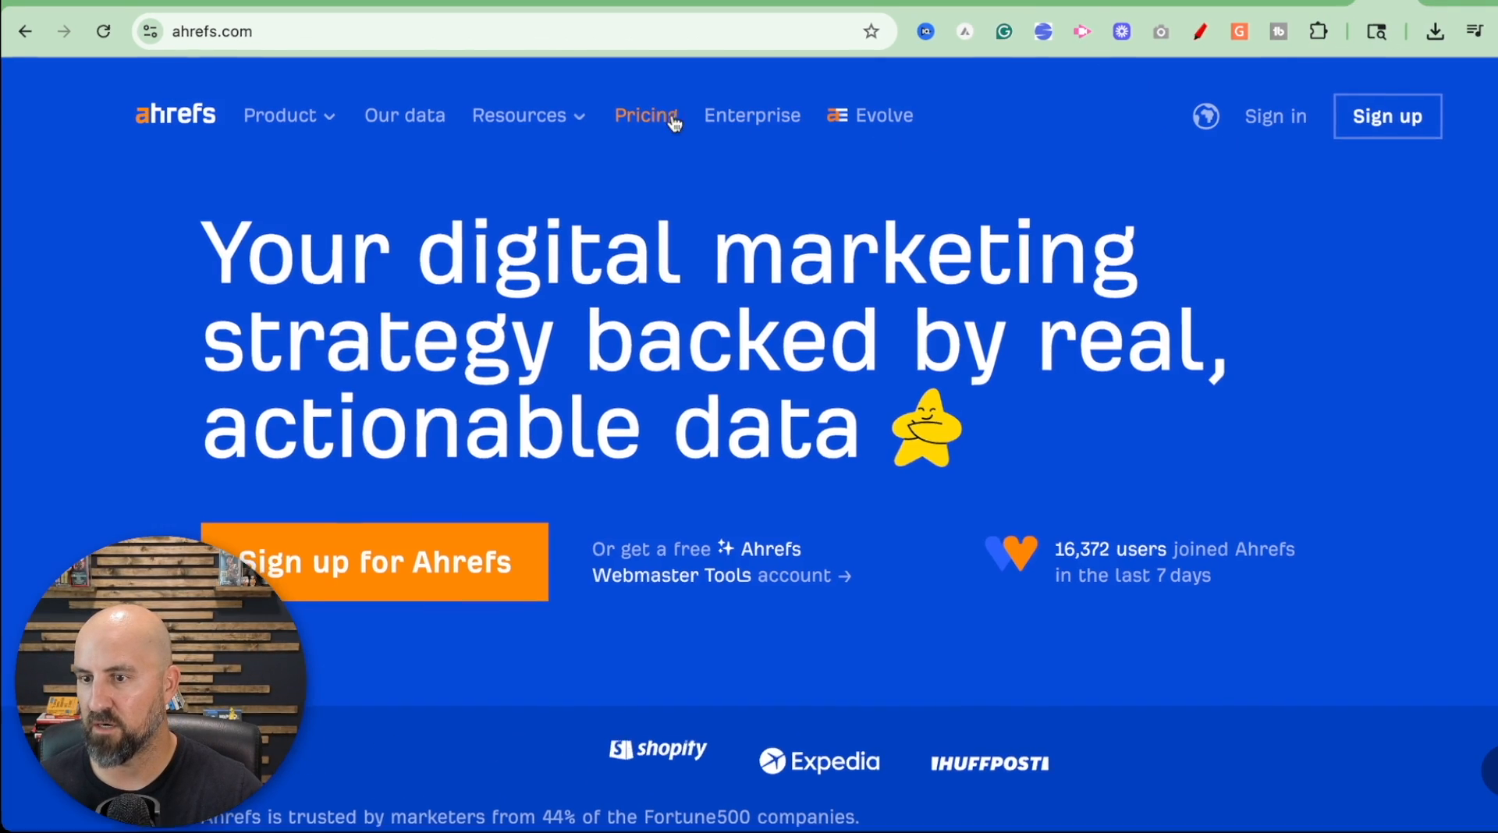
pyautogui.click(568, 131)
pyautogui.click(1192, 241)
pyautogui.scroll(-1, 1014, 180)
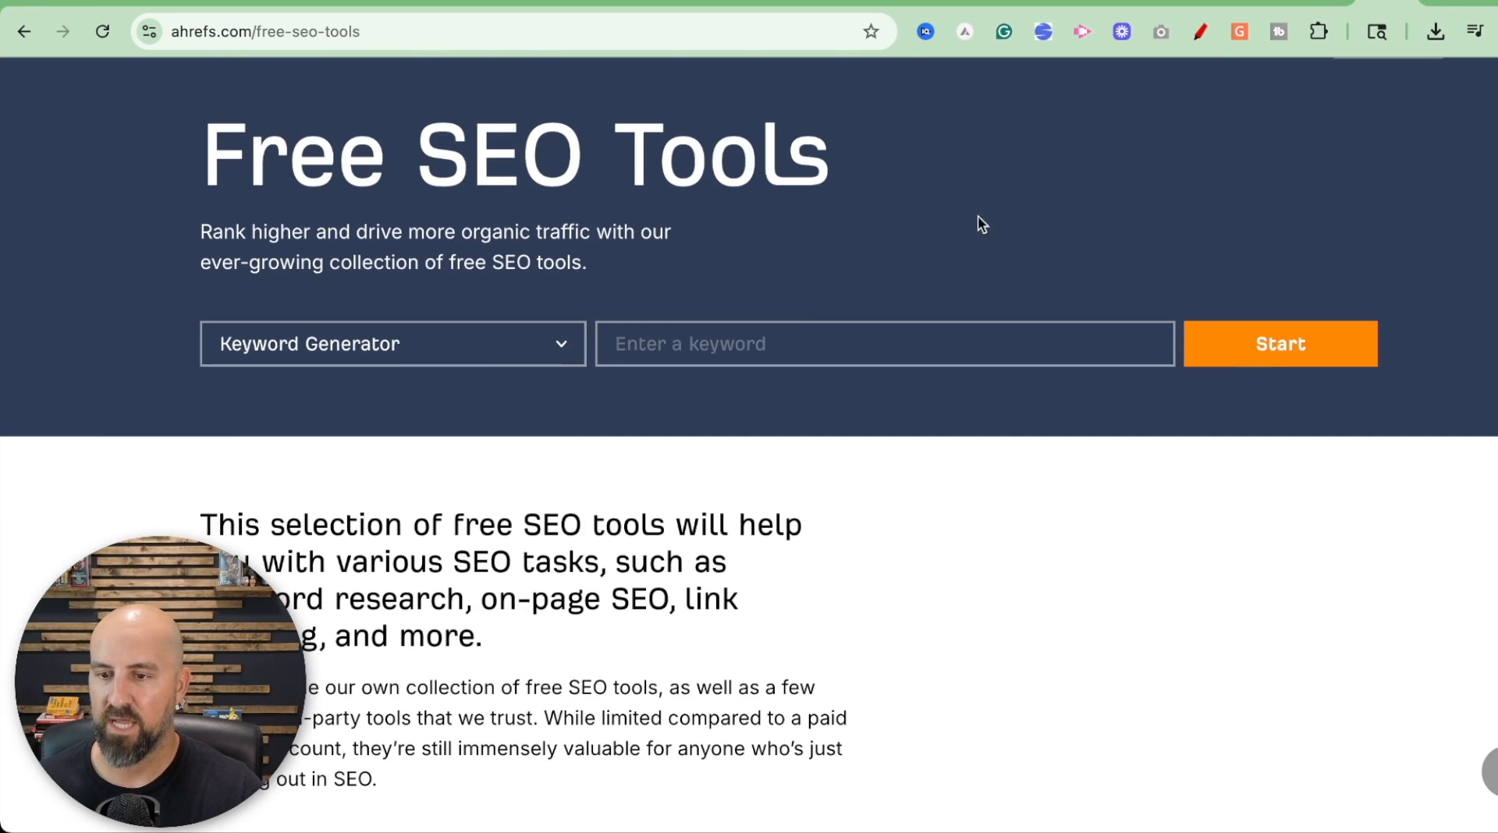
pyautogui.click(506, 357)
pyautogui.scroll(-2, 351, 669)
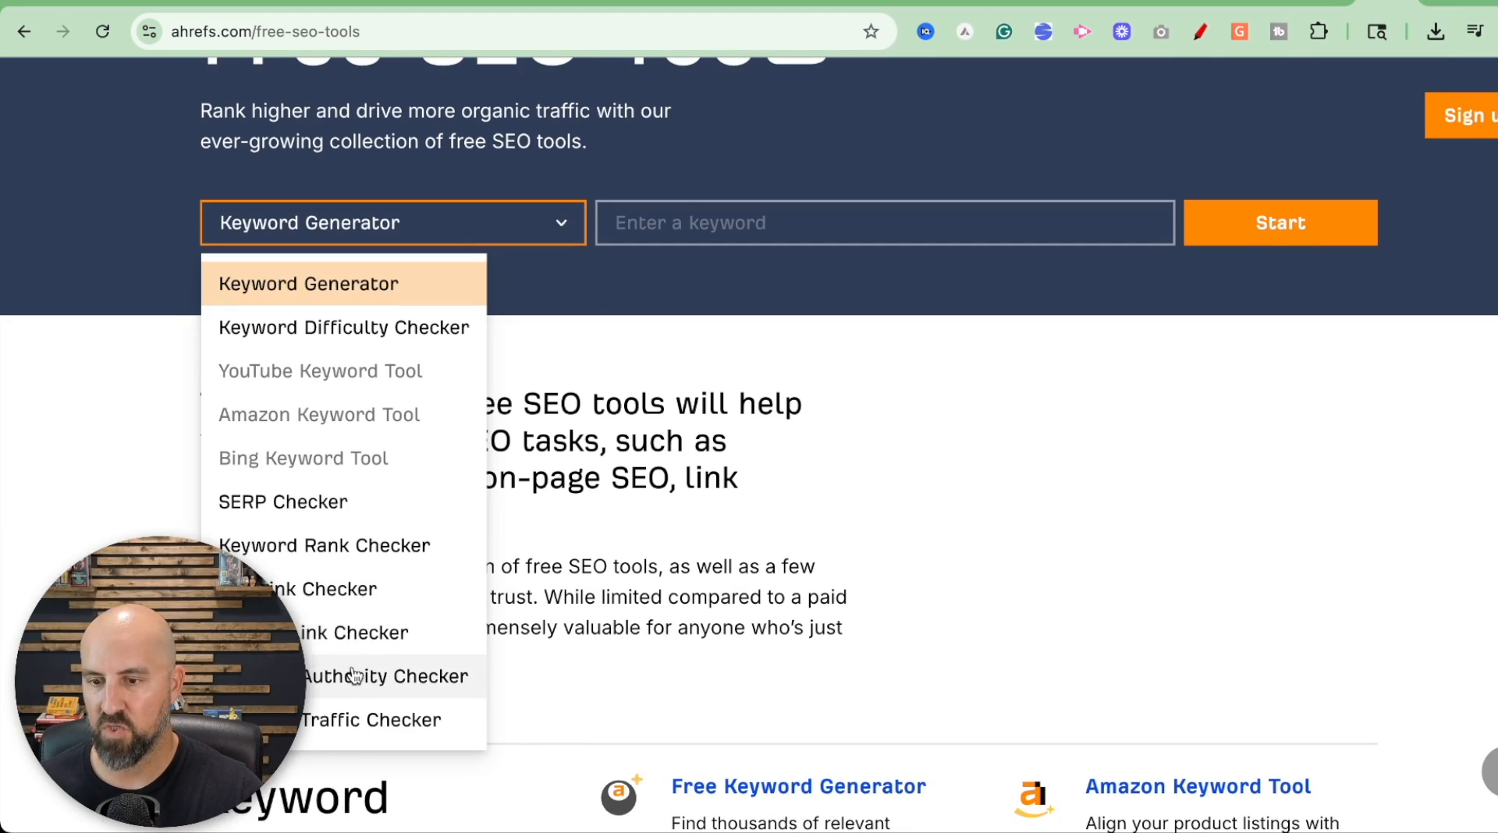
pyautogui.click(315, 727)
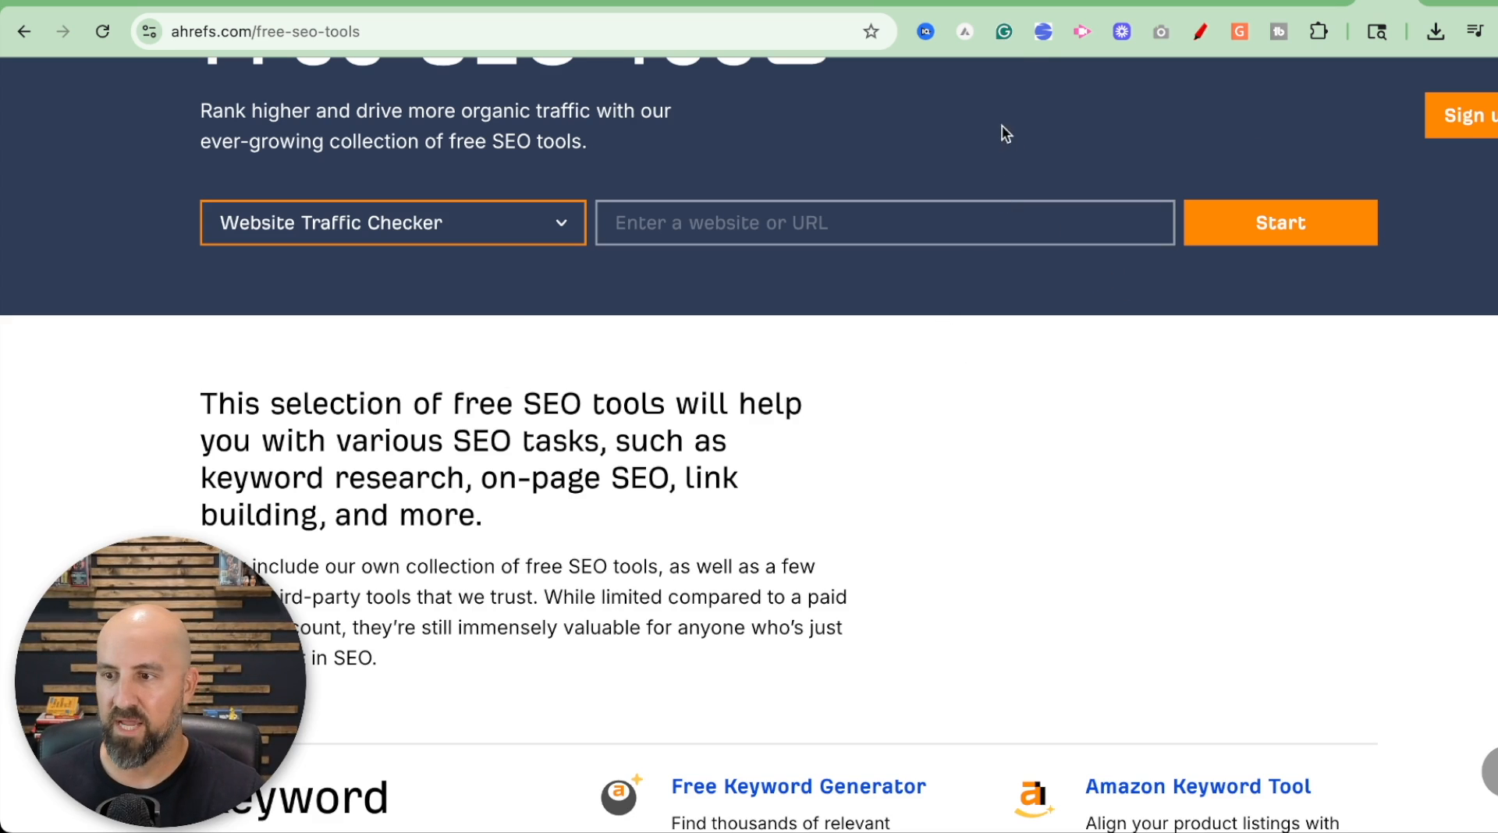
# Step: View the Competitor Analysis workflow in n8n and the URL list in the Competitor URLs spreadsheet in Google Sheets
pyautogui.click(1115, 4)
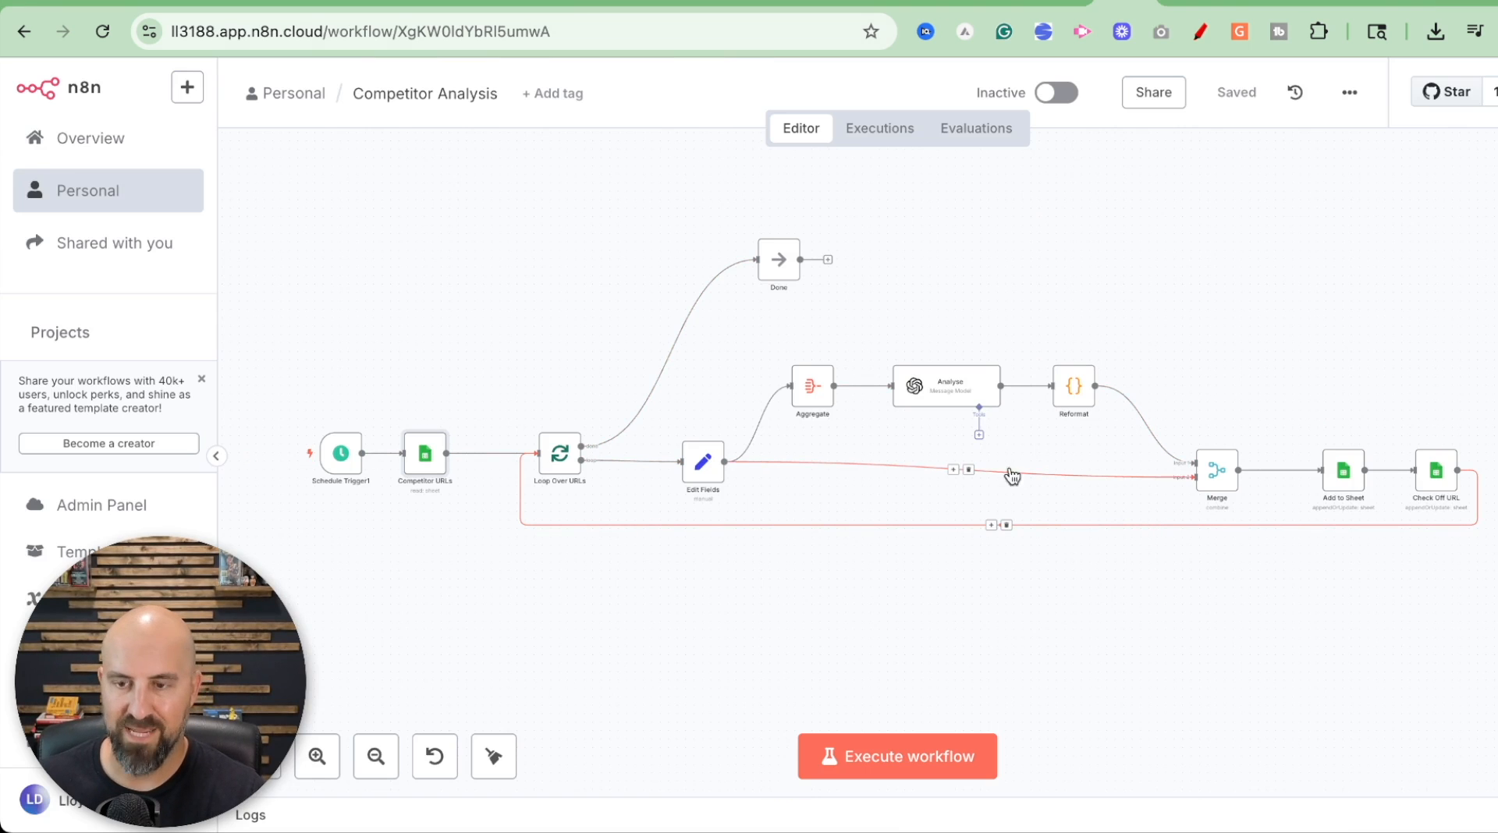
pyautogui.click(1054, 6)
pyautogui.scroll(-2, 908, 428)
pyautogui.scroll(1, 911, 445)
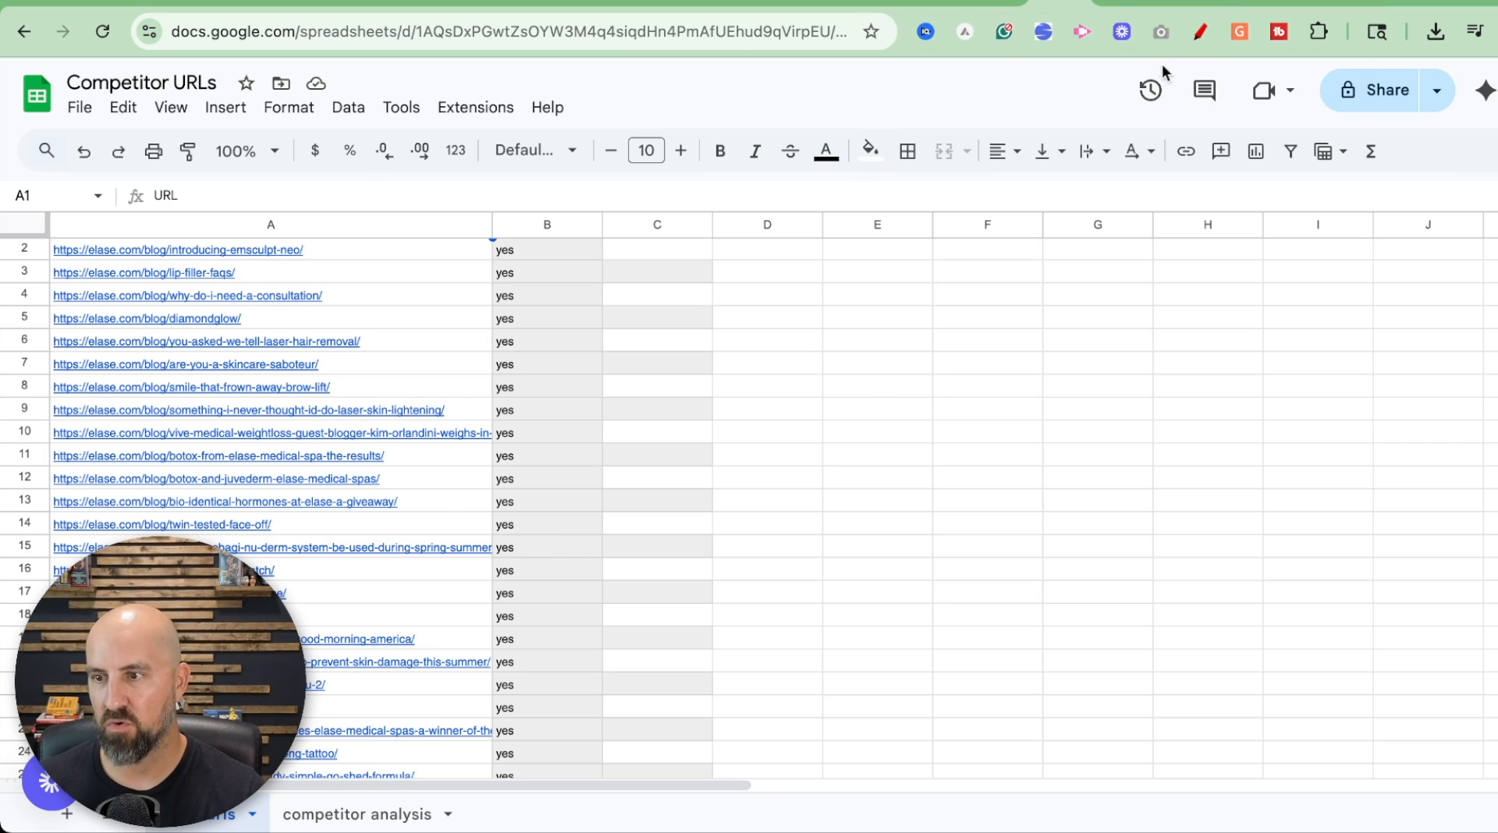
# Step: Return to the n8n Competitor Analysis workflow and search the available nodes for "schedu", closing the node search
pyautogui.click(1117, 2)
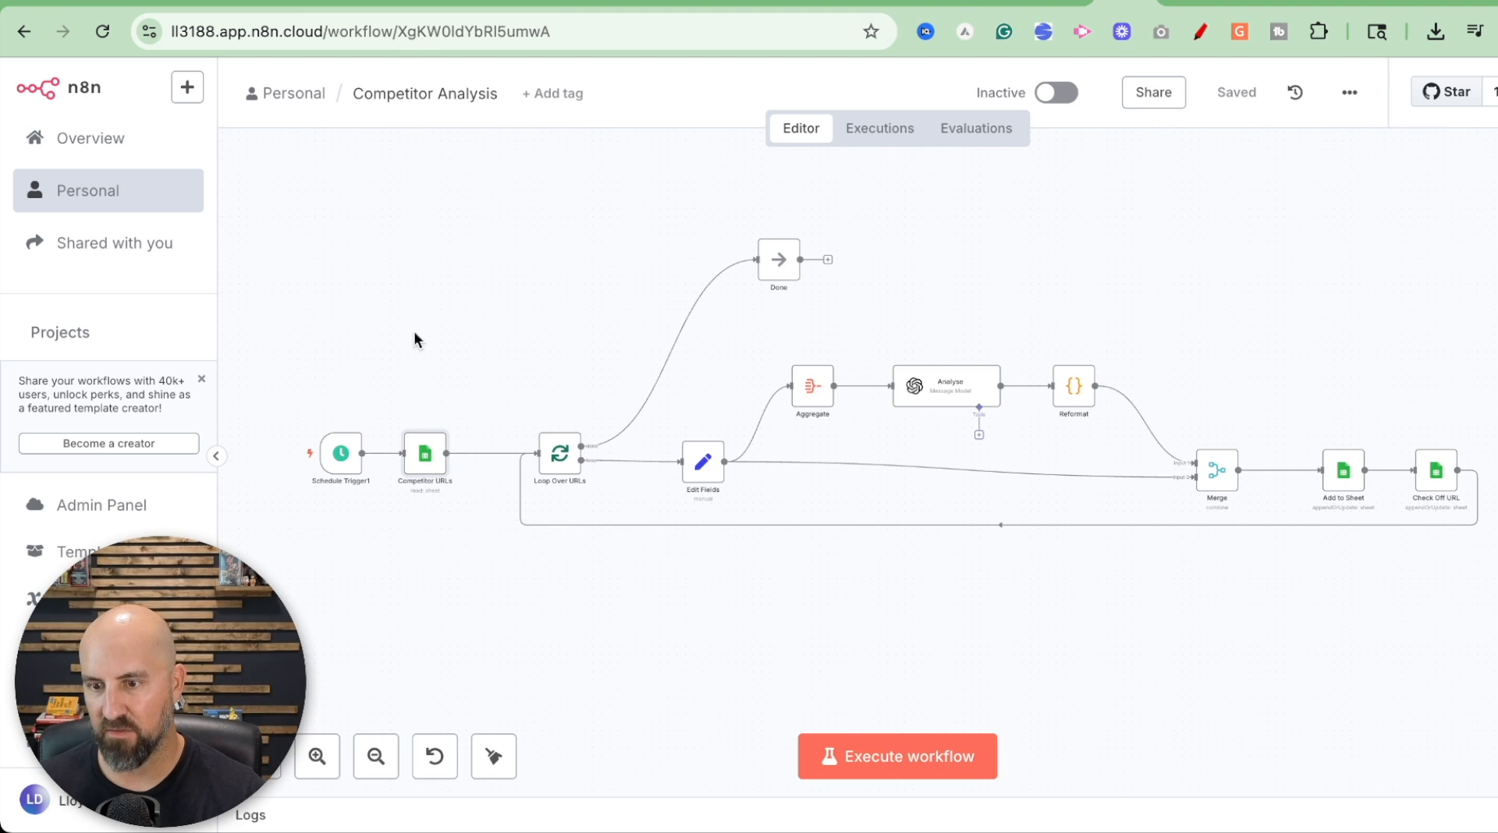
pyautogui.click(317, 757)
pyautogui.hscroll(-6, 577, 616)
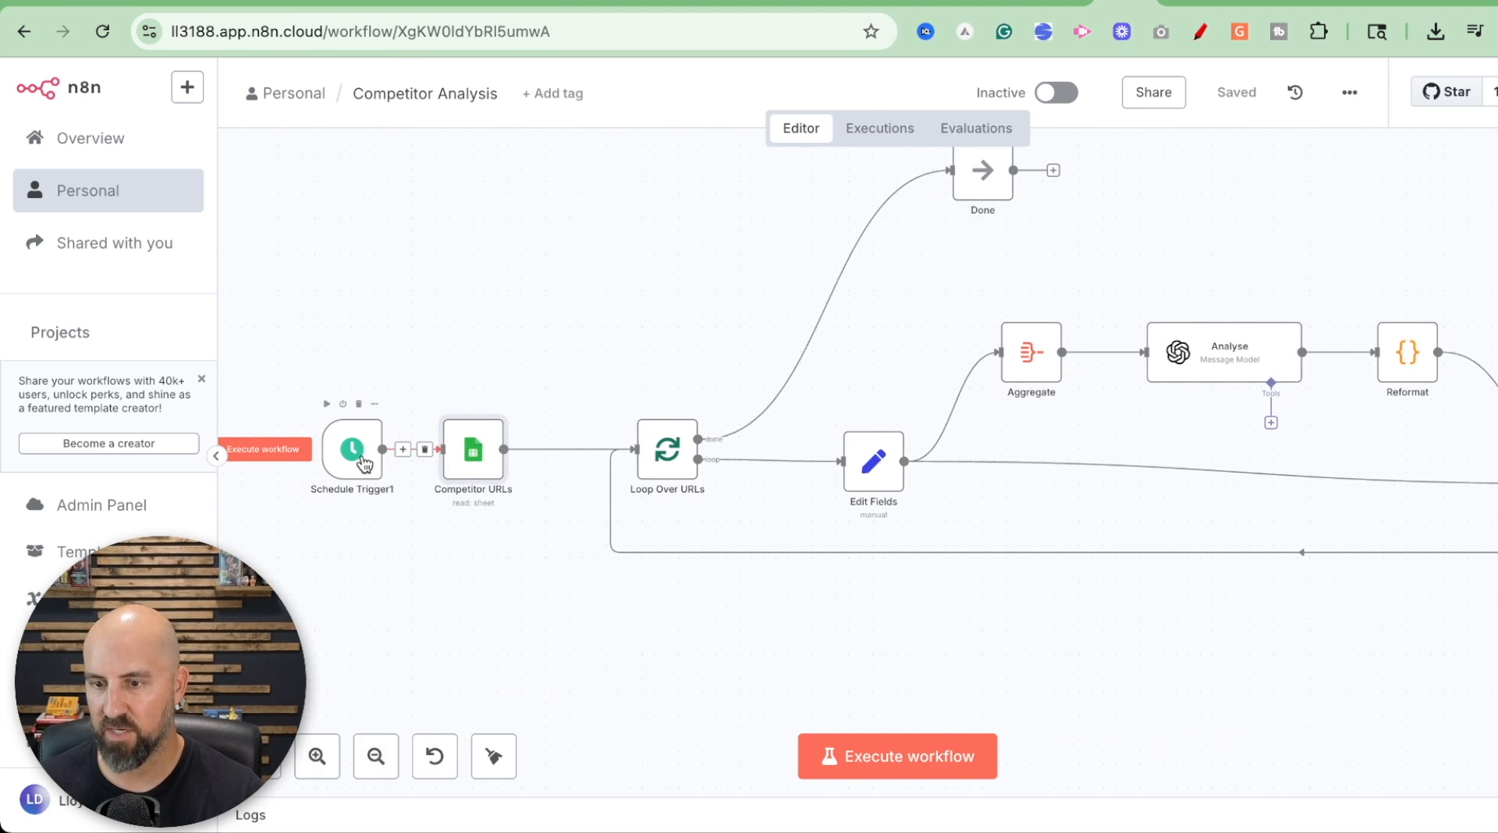
pyautogui.press('Tab')
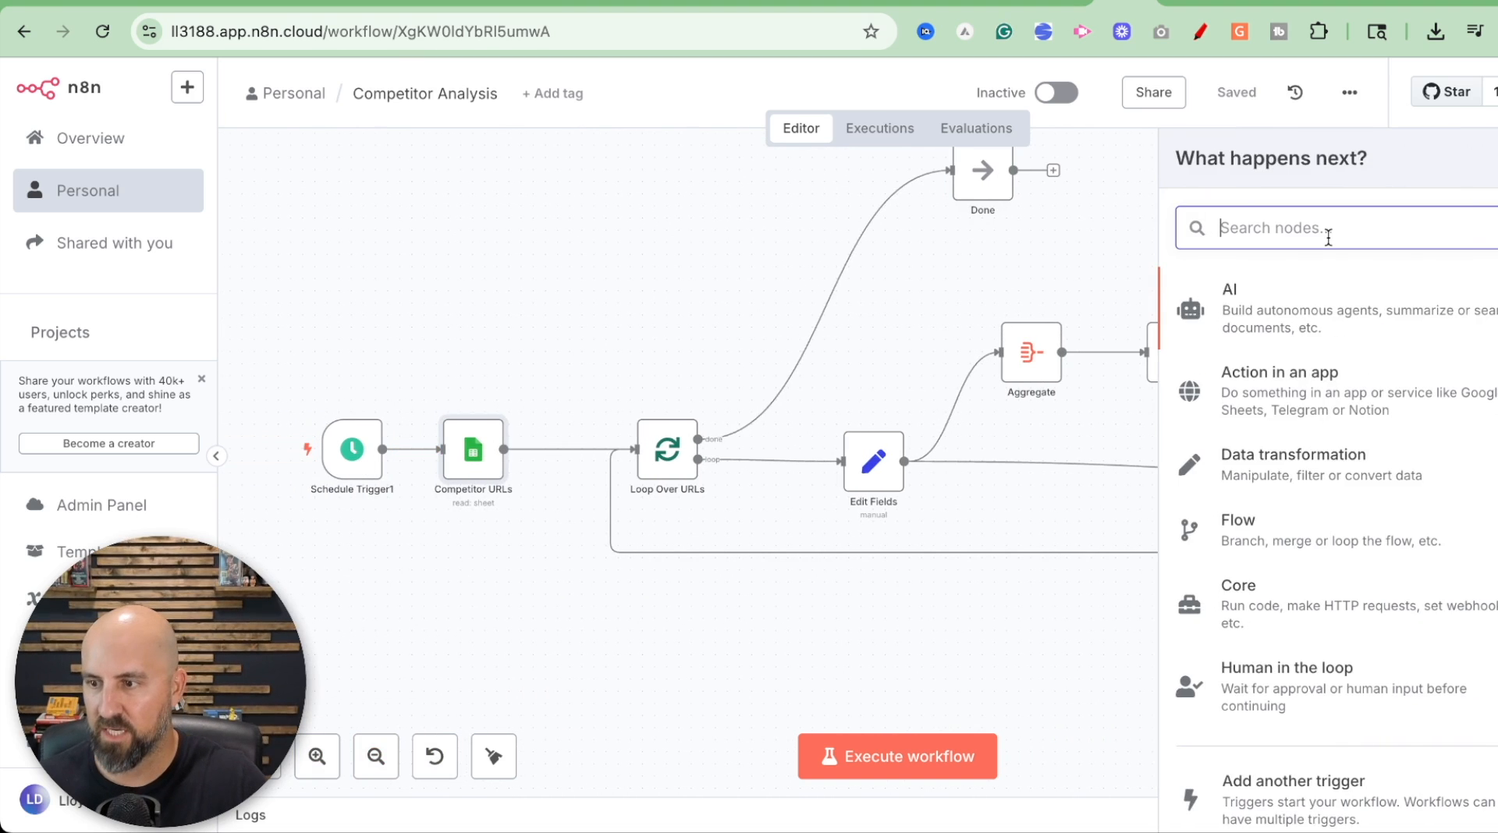
pyautogui.write('schedu')
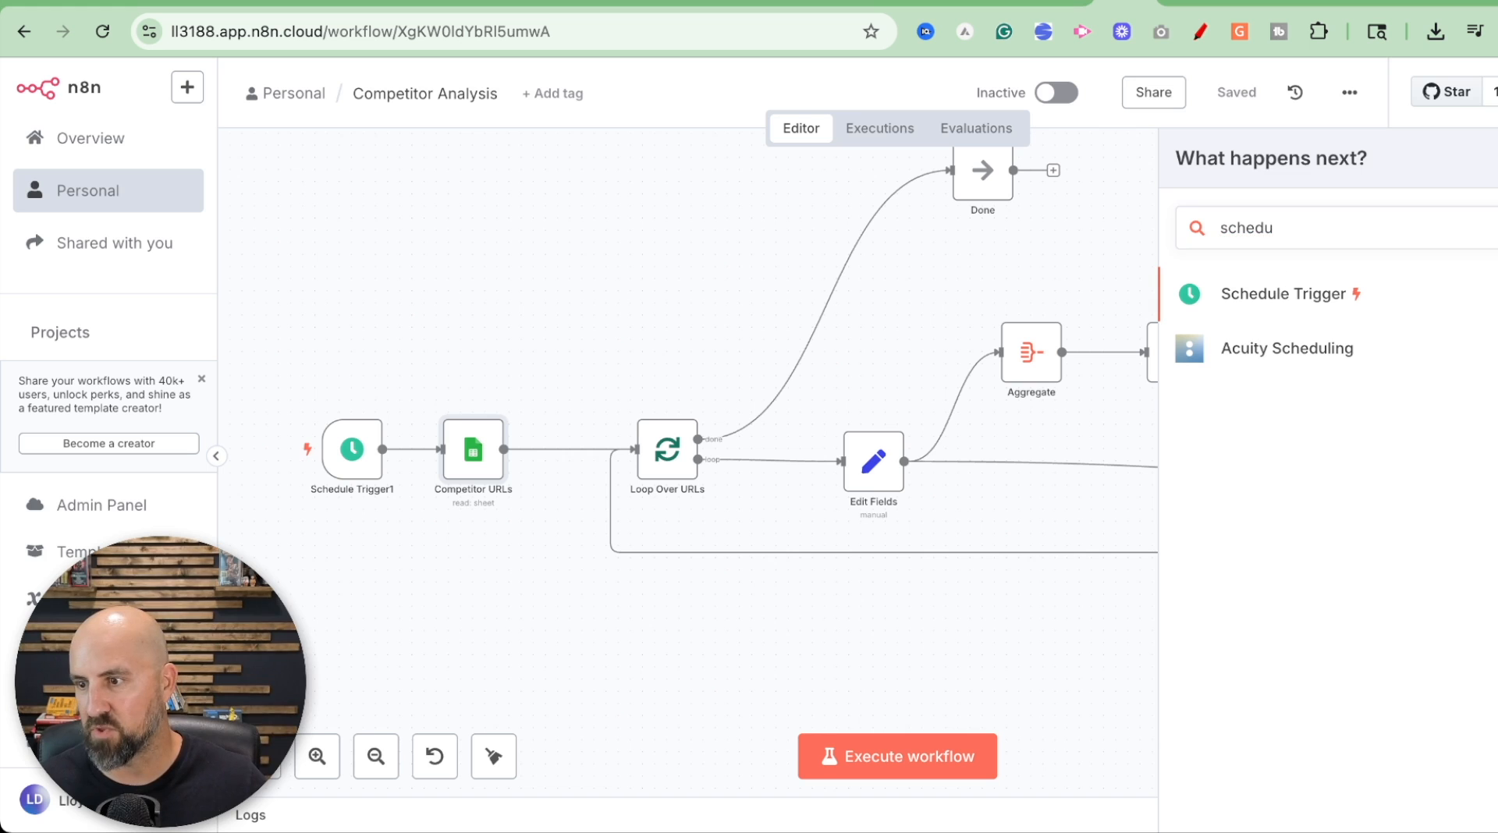
pyautogui.click(1497, 228)
# Step: Open the Schedule Trigger1 node to examine its trigger interval settings, and return to the canvas
pyautogui.click(349, 477)
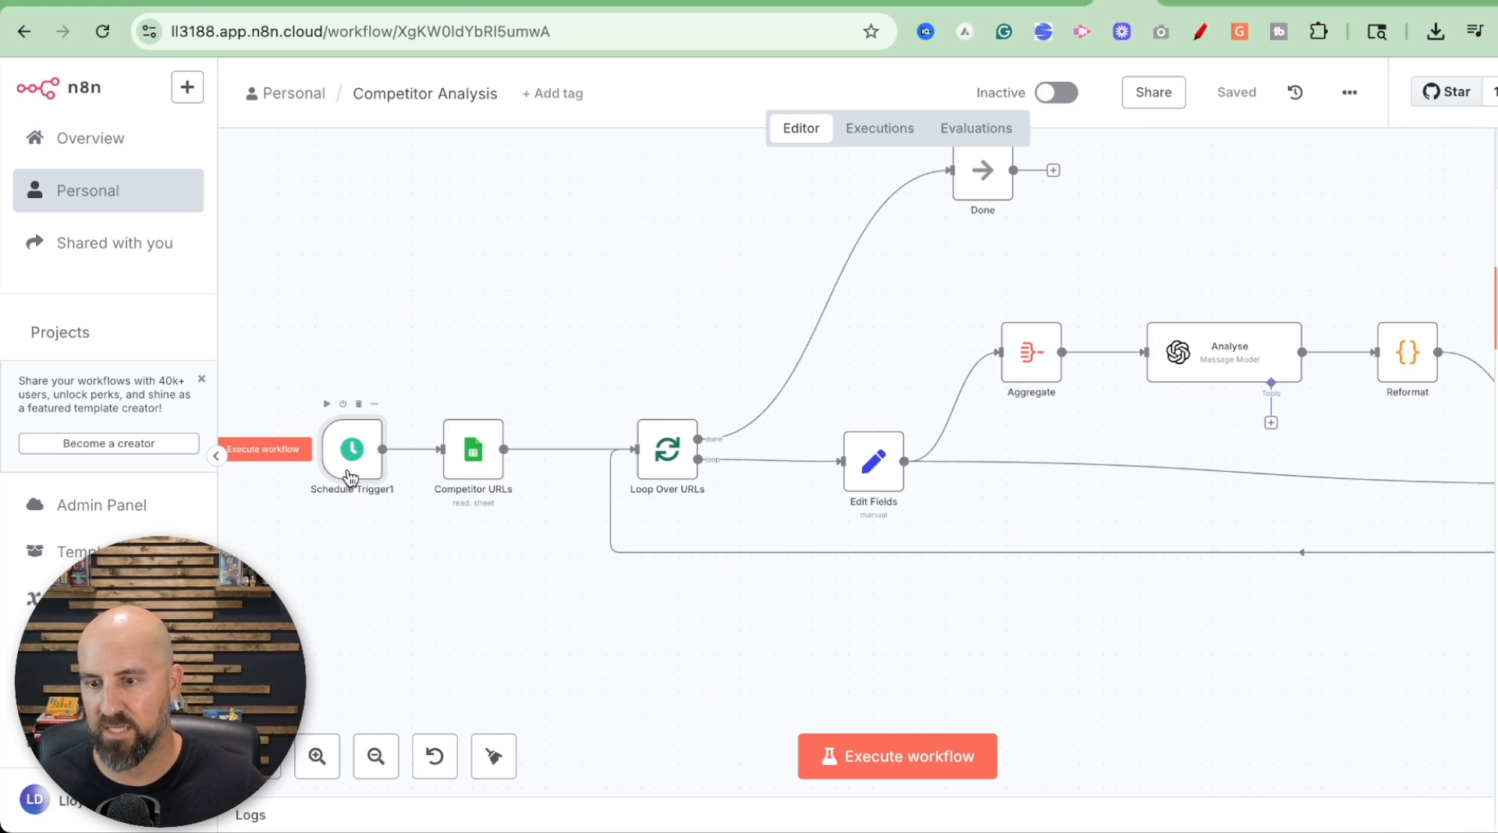
pyautogui.doubleClick(348, 468)
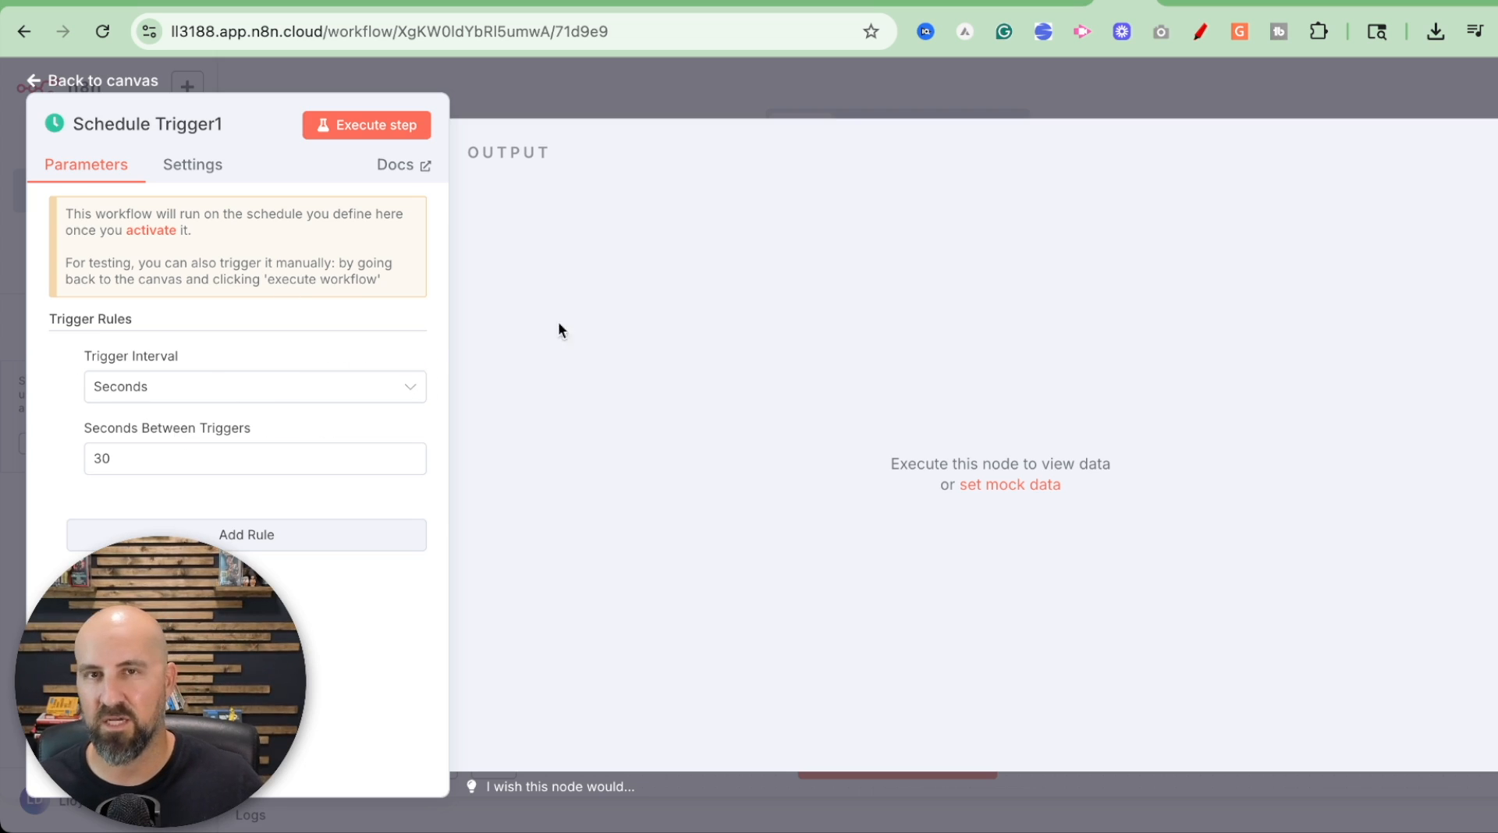
pyautogui.click(774, 98)
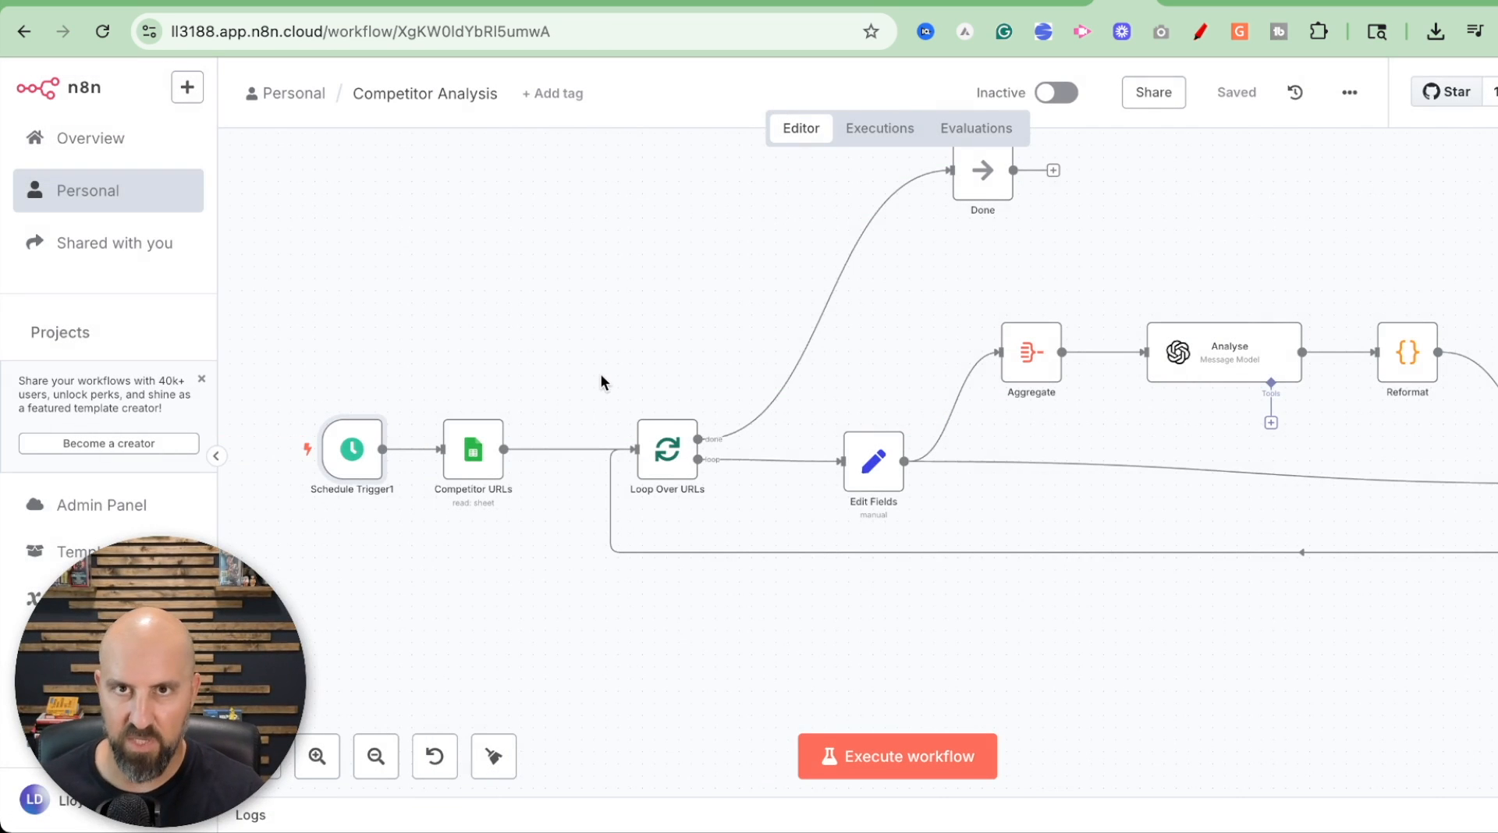
# Step: Check the Competitor URLs node's parameters, and search the available nodes for "google sh"
pyautogui.moveTo(352, 451)
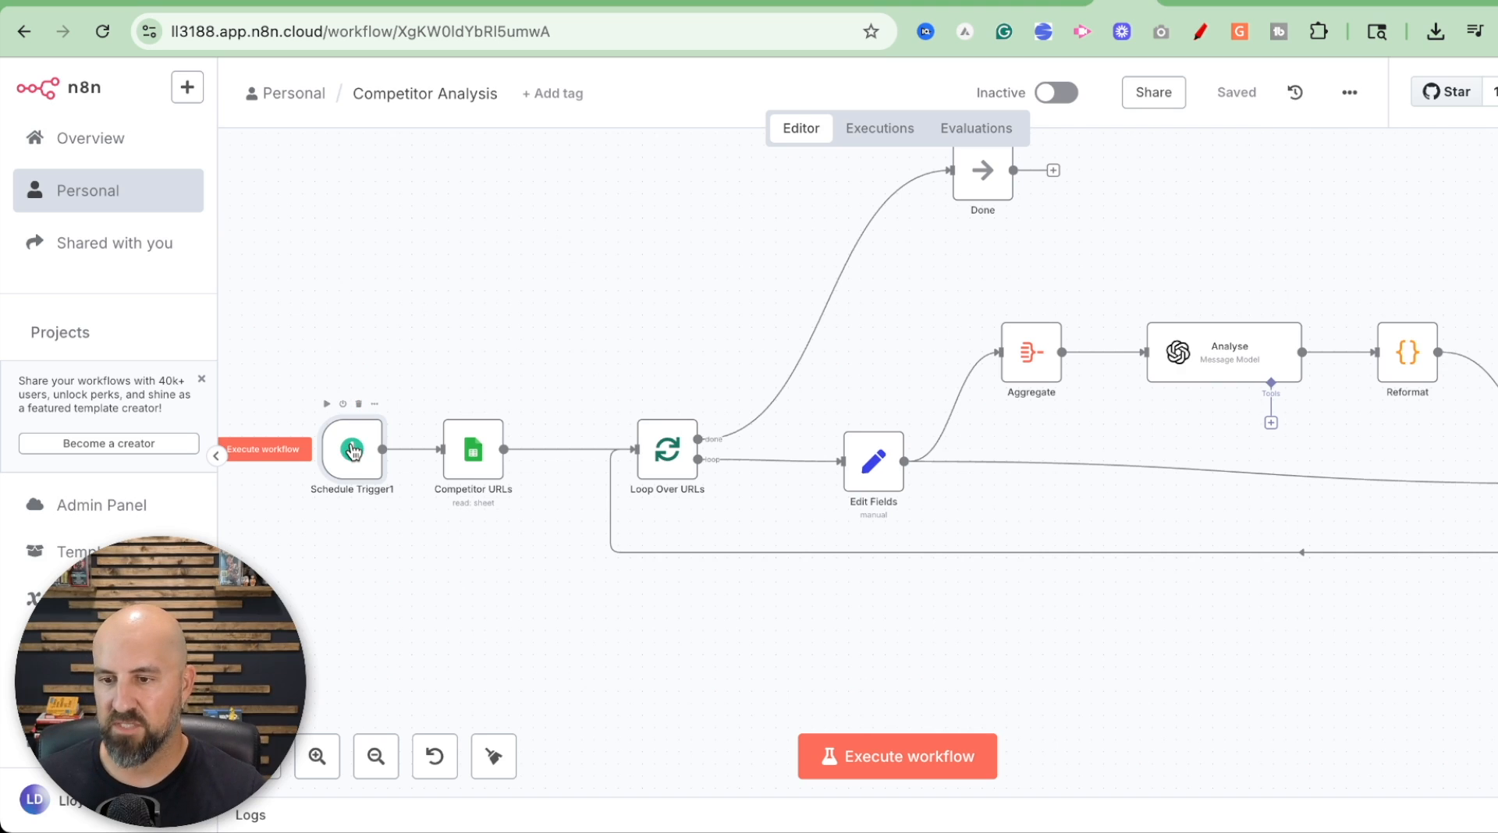
pyautogui.doubleClick(484, 443)
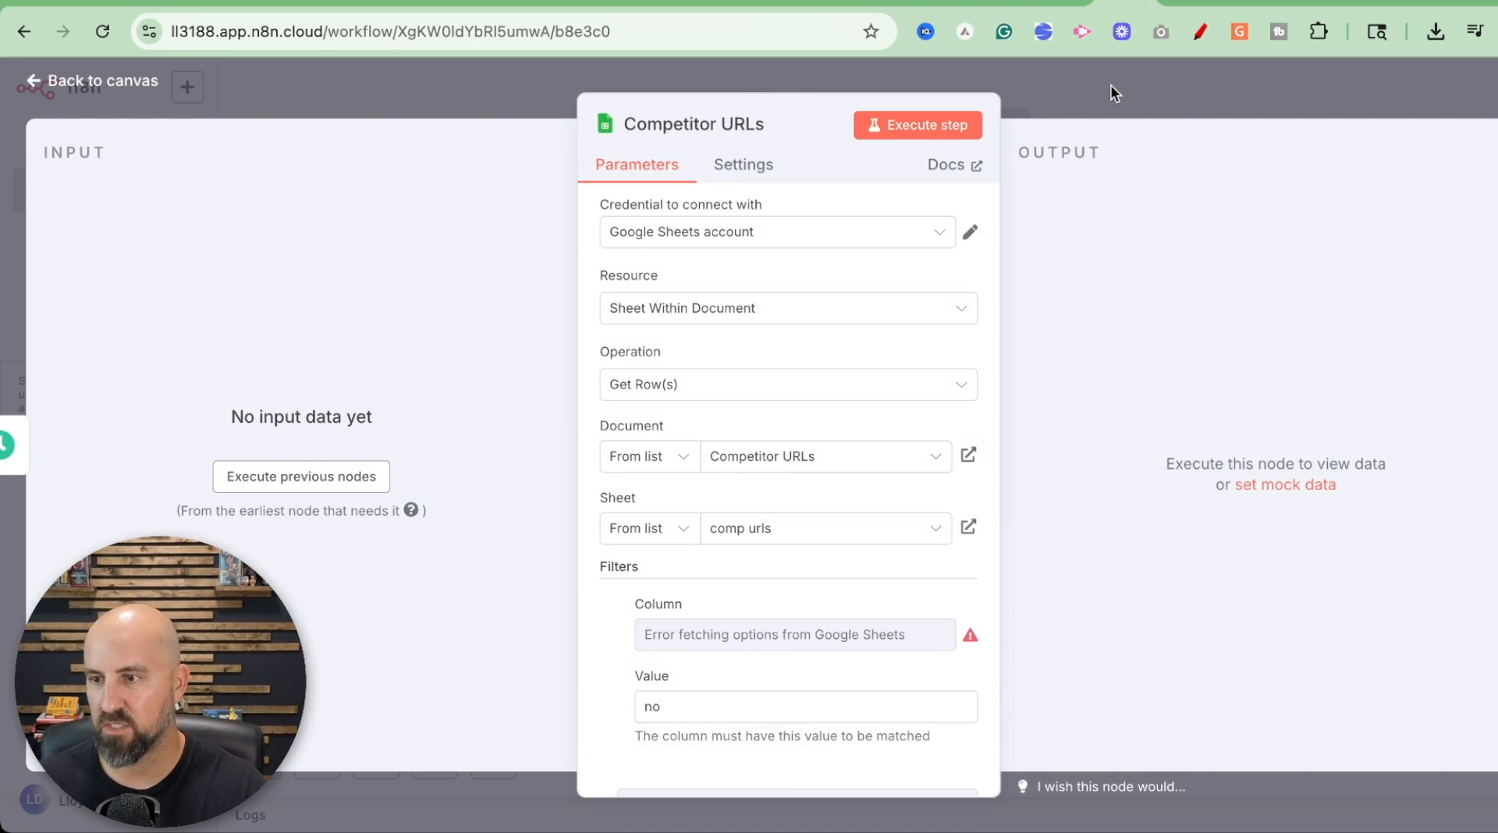
pyautogui.click(1110, 84)
pyautogui.press('Tab')
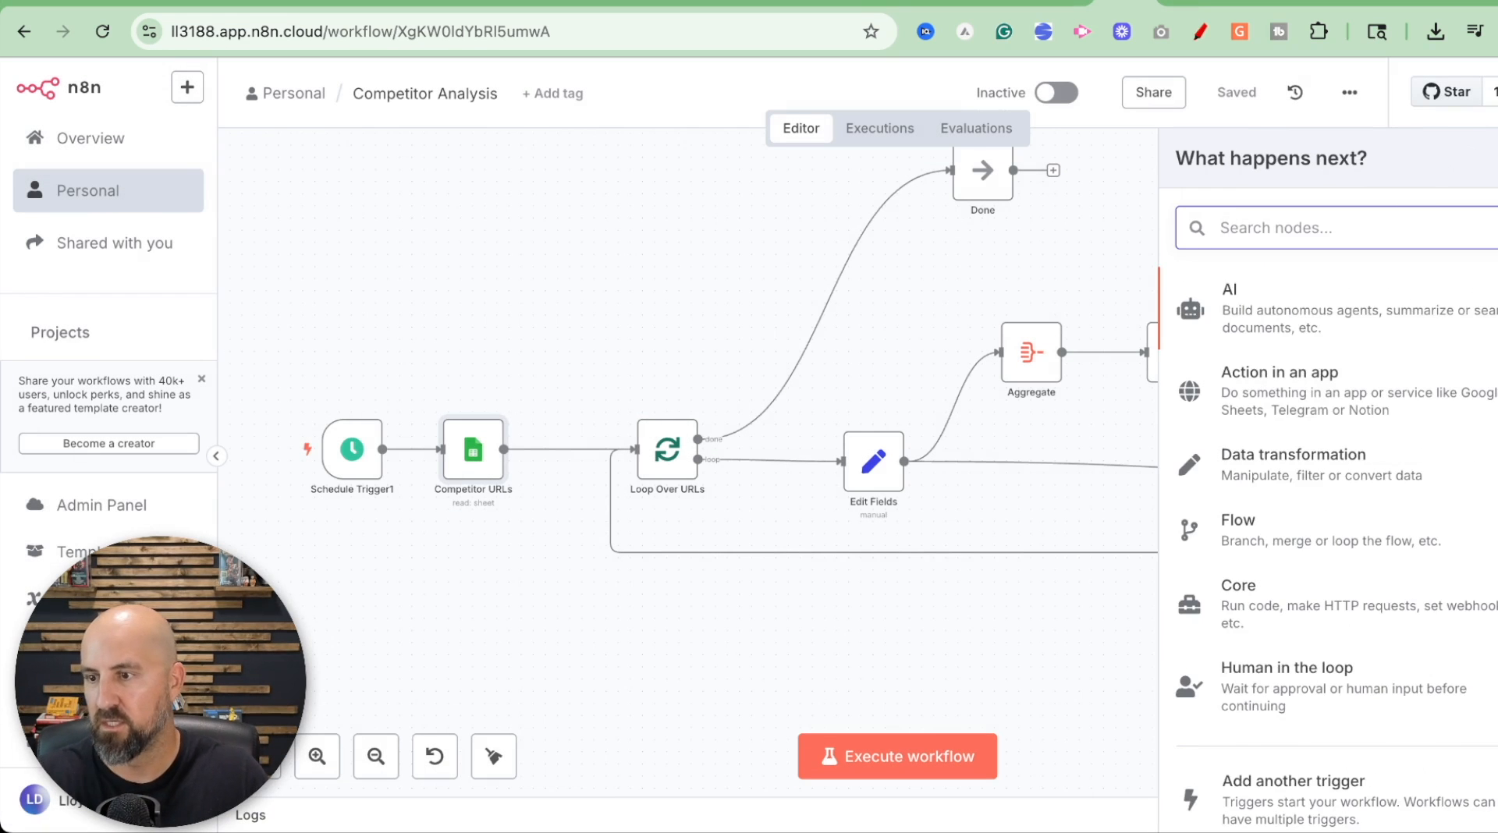
pyautogui.write('google sh')
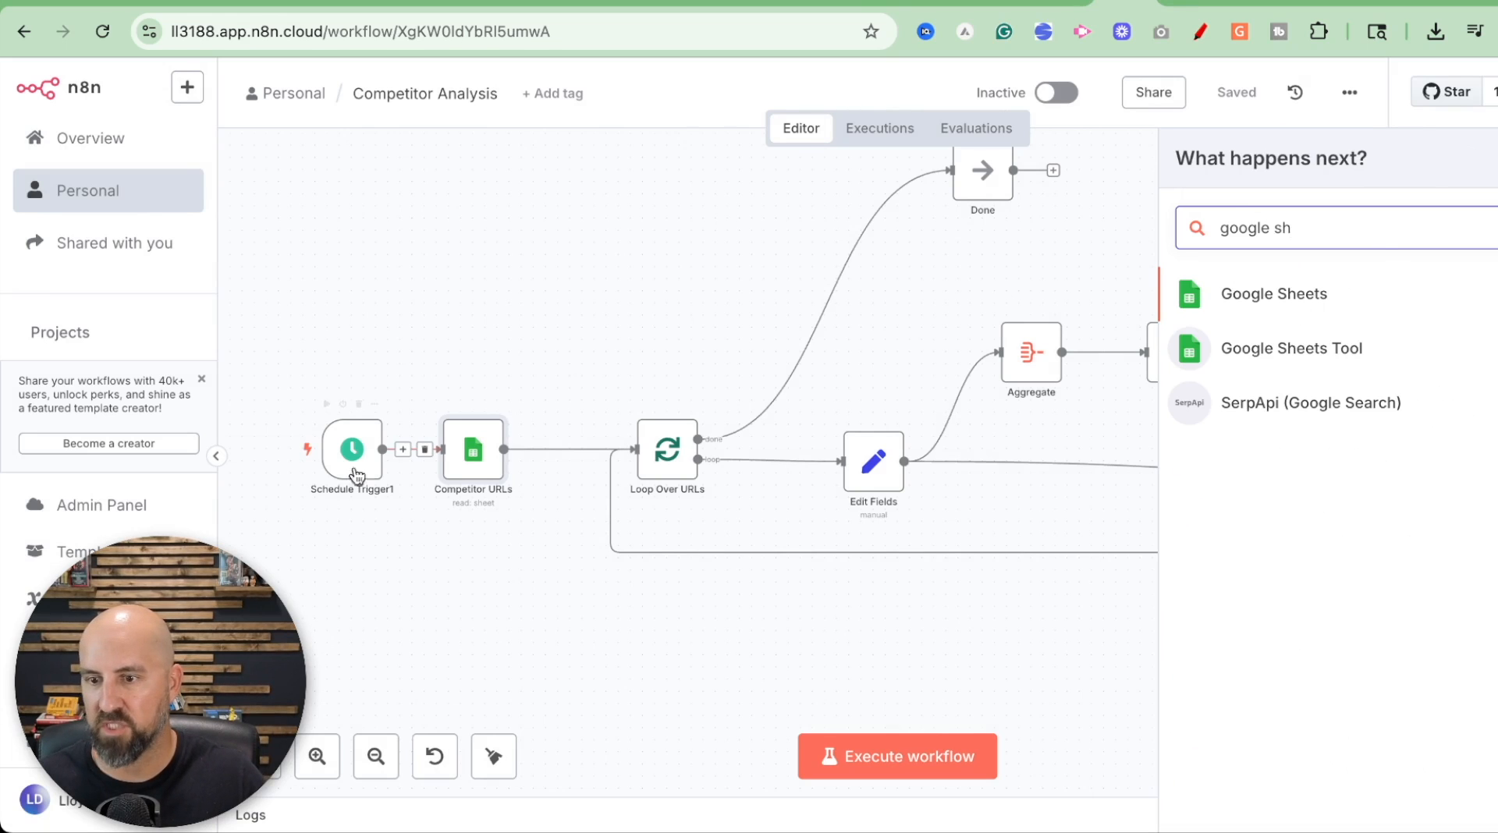
# Step: Open the Competitor URLs node to examine its document, sheet and row filter settings, and return to the canvas
pyautogui.doubleClick(479, 460)
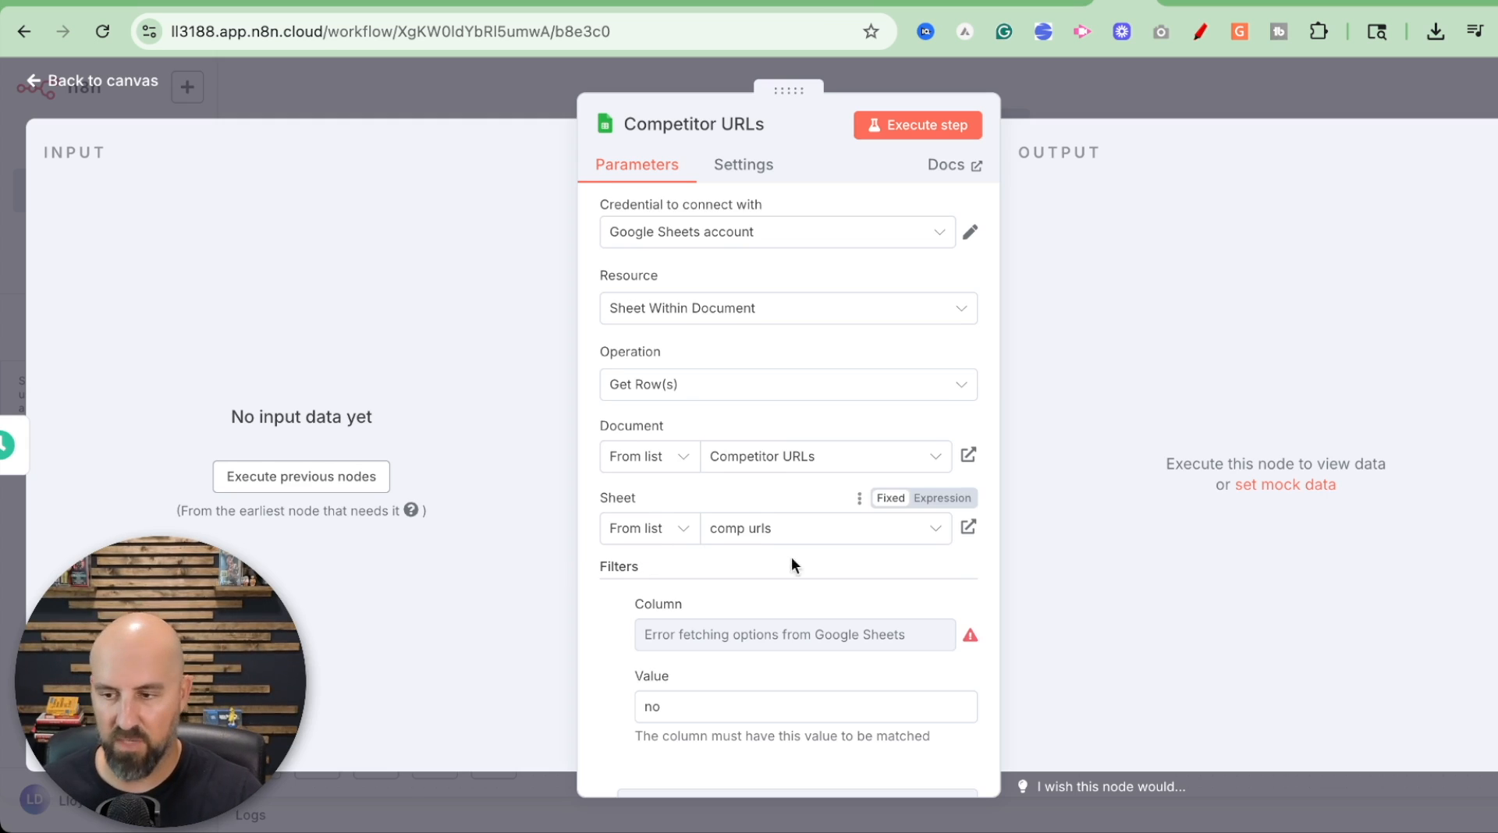
pyautogui.scroll(-2, 734, 536)
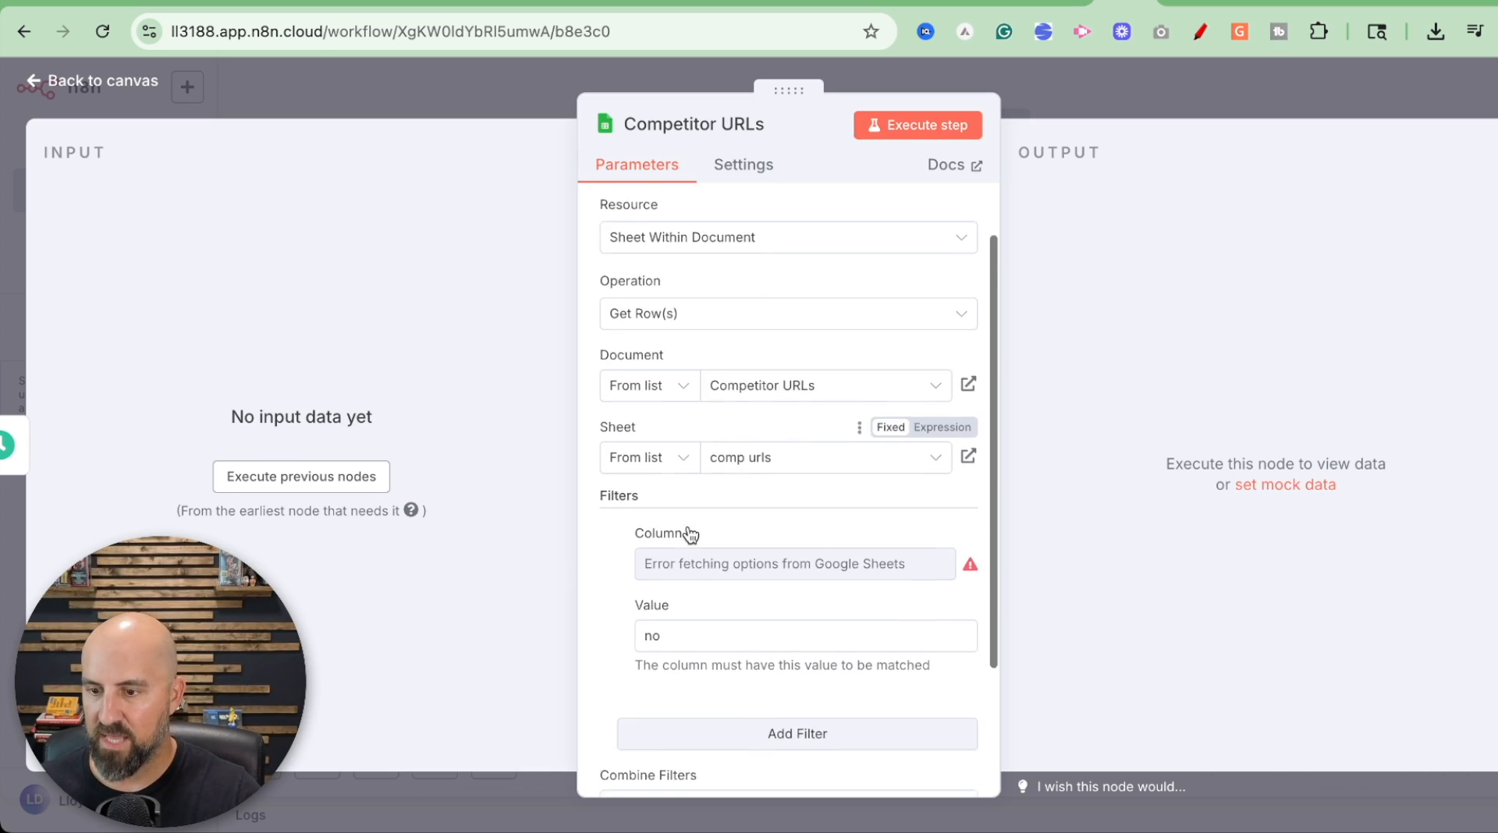
pyautogui.scroll(-4, 690, 535)
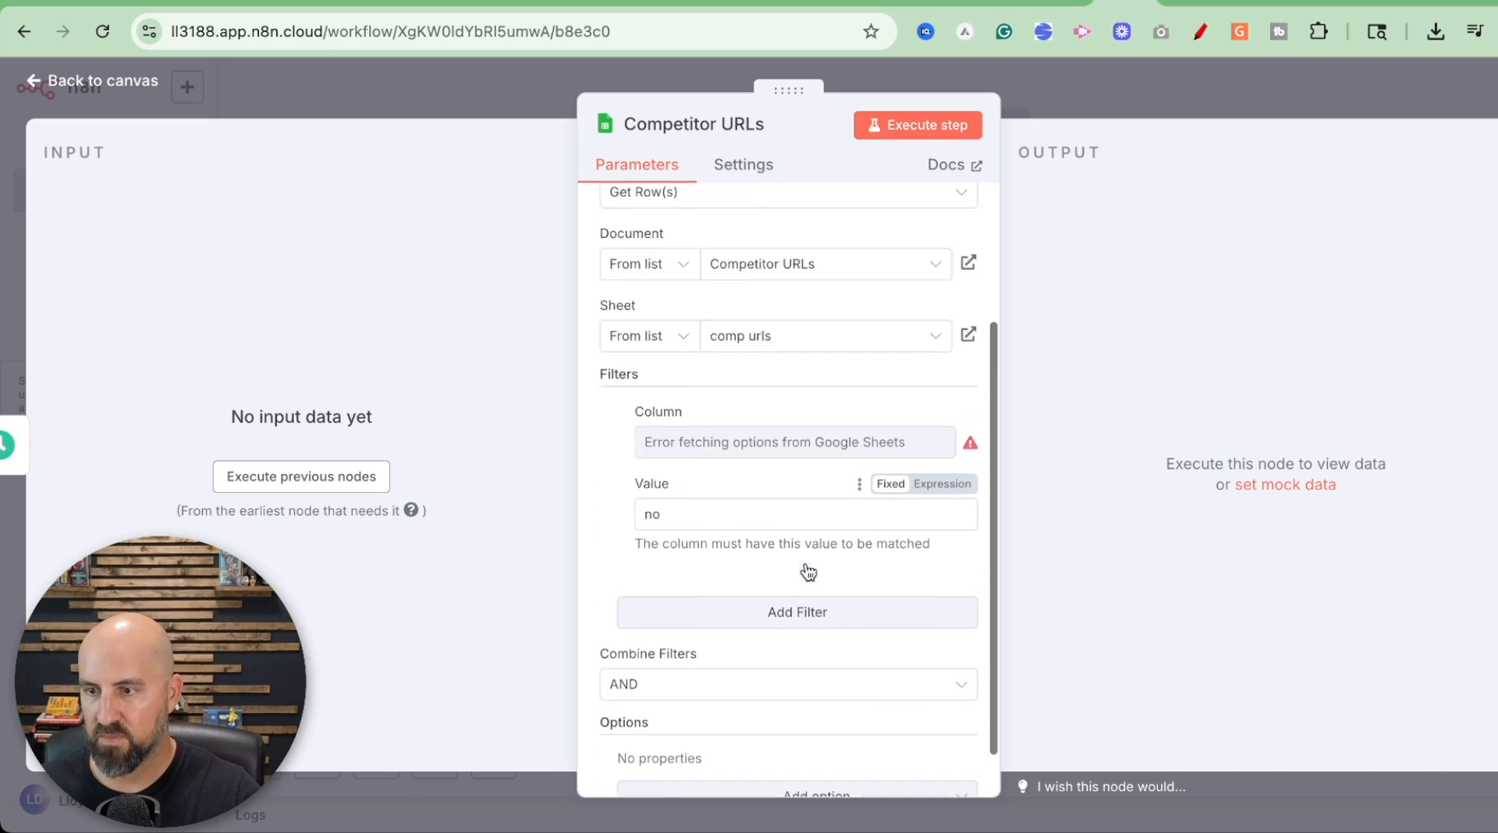
pyautogui.scroll(6, 807, 572)
pyautogui.click(1178, 81)
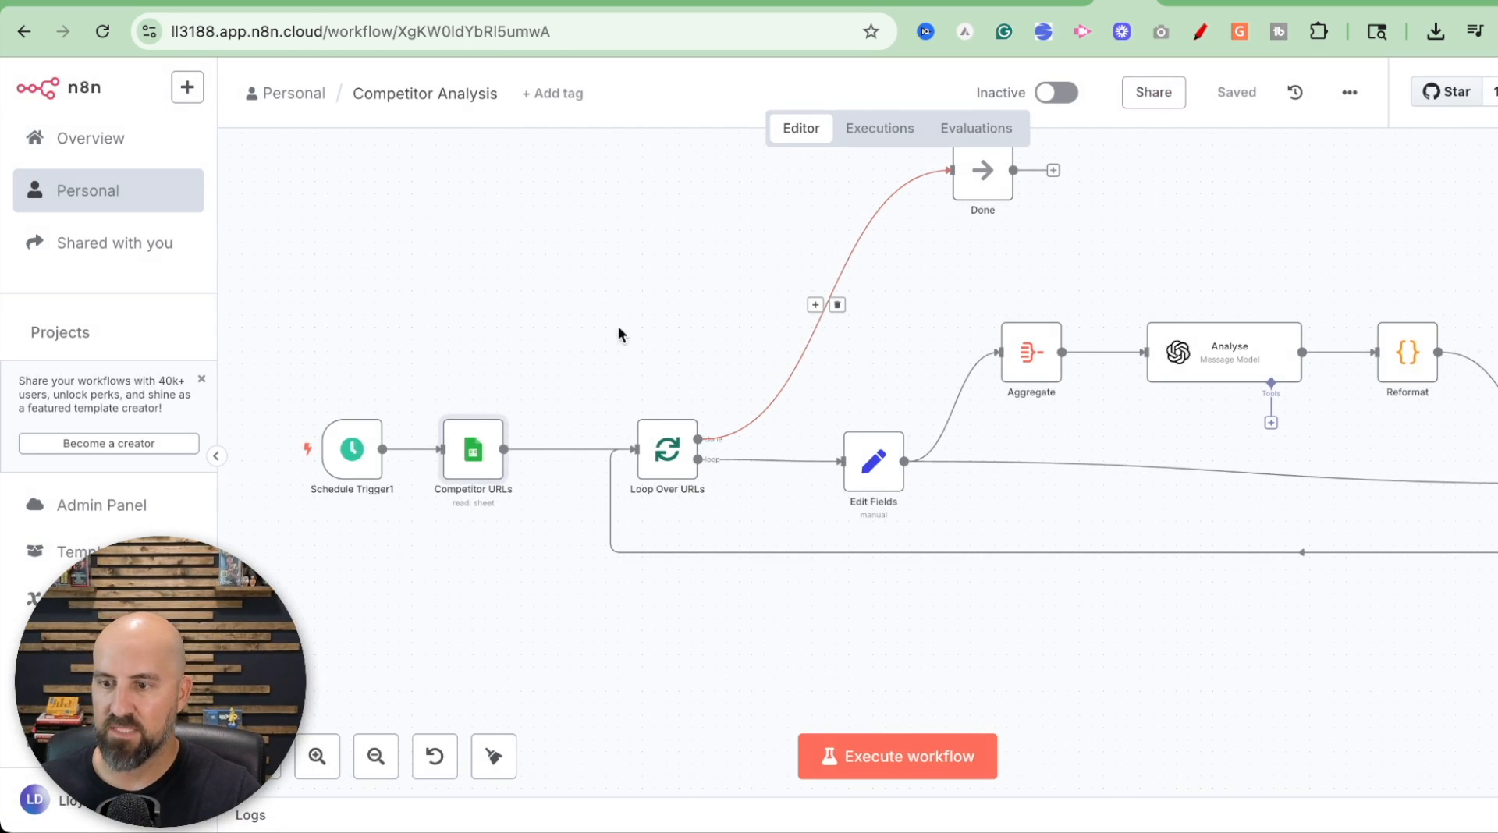
# Step: Open the Loop Over URLs node to check its batch size, and return to the canvas
pyautogui.hscroll(2, 669, 462)
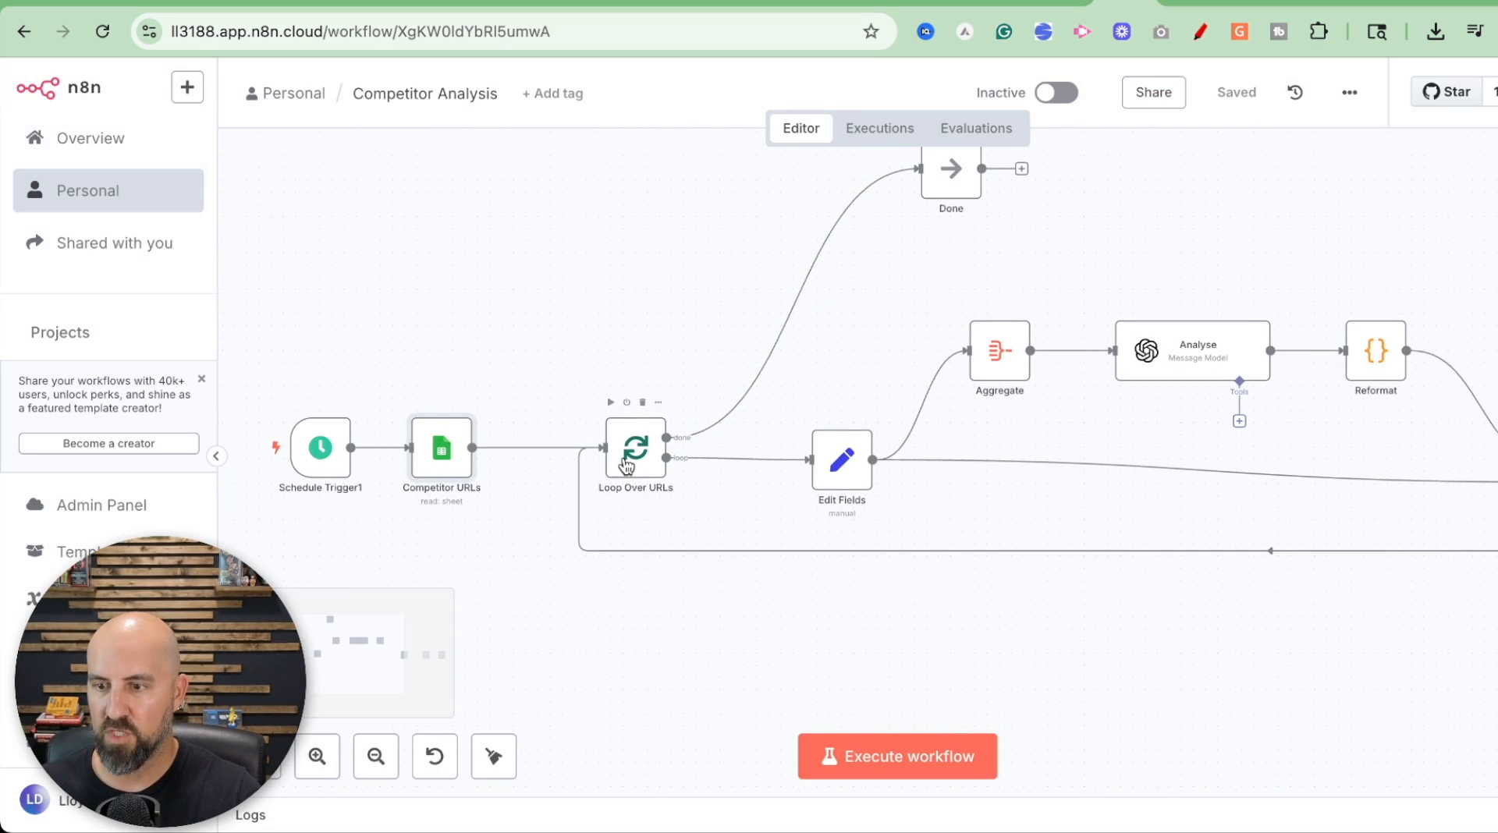
pyautogui.doubleClick(642, 462)
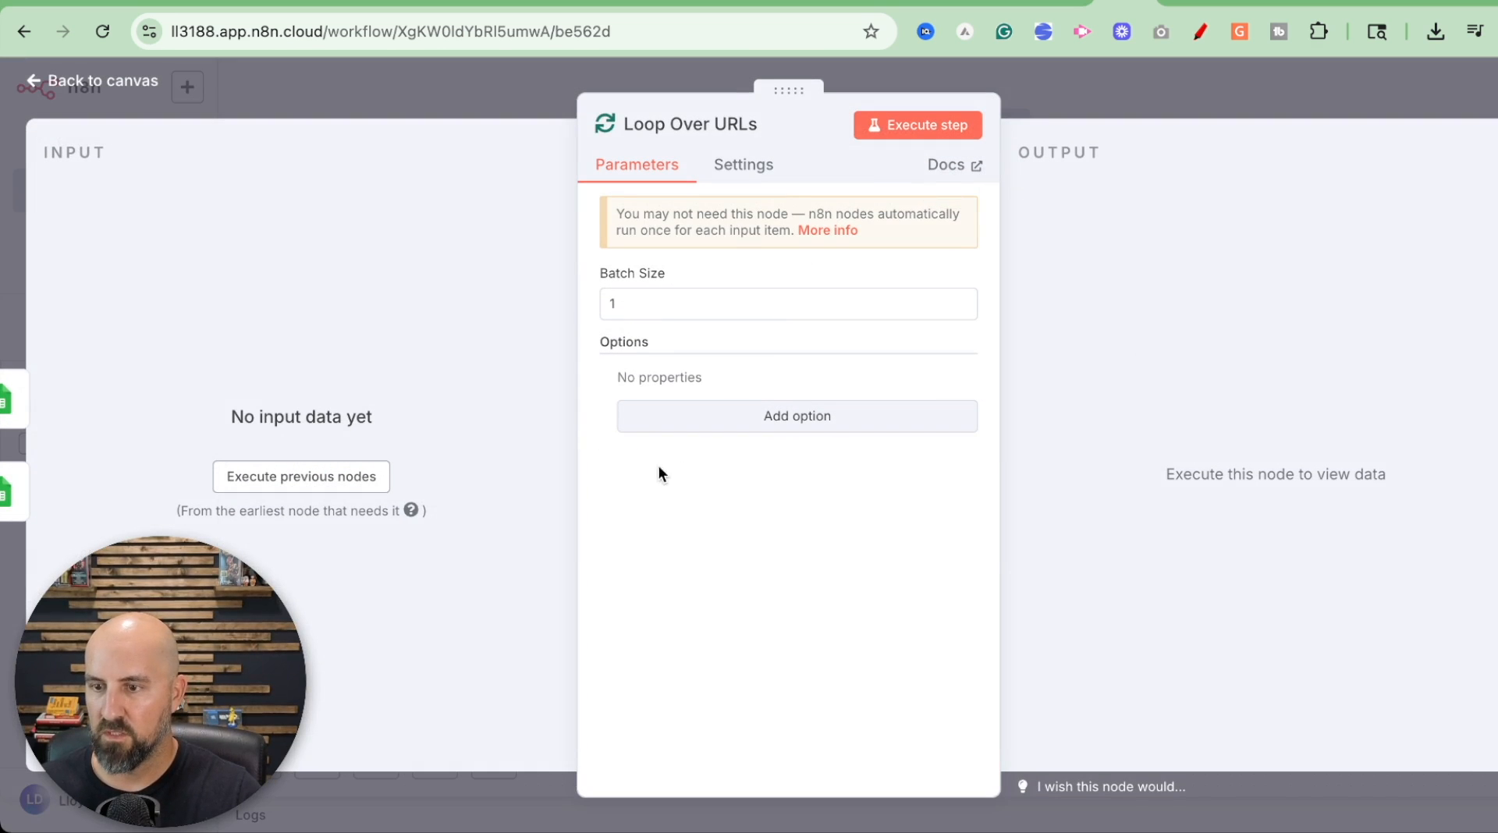
pyautogui.click(1115, 91)
pyautogui.hscroll(6, 1071, 320)
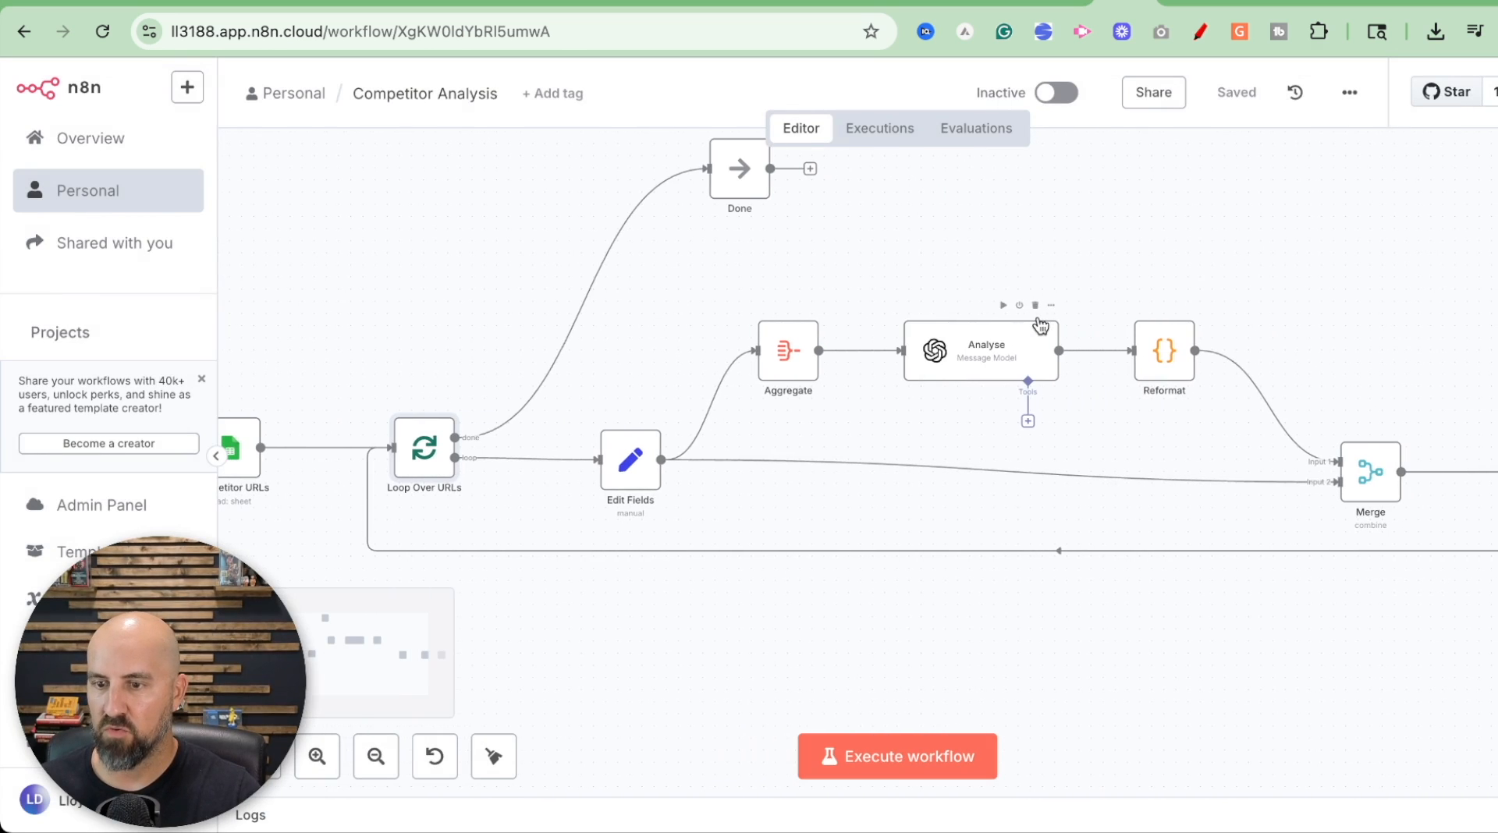
# Step: View the whole workflow, check the Done node's parameters, and return to the canvas
pyautogui.click(376, 761)
pyautogui.click(378, 763)
pyautogui.hscroll(3, 560, 639)
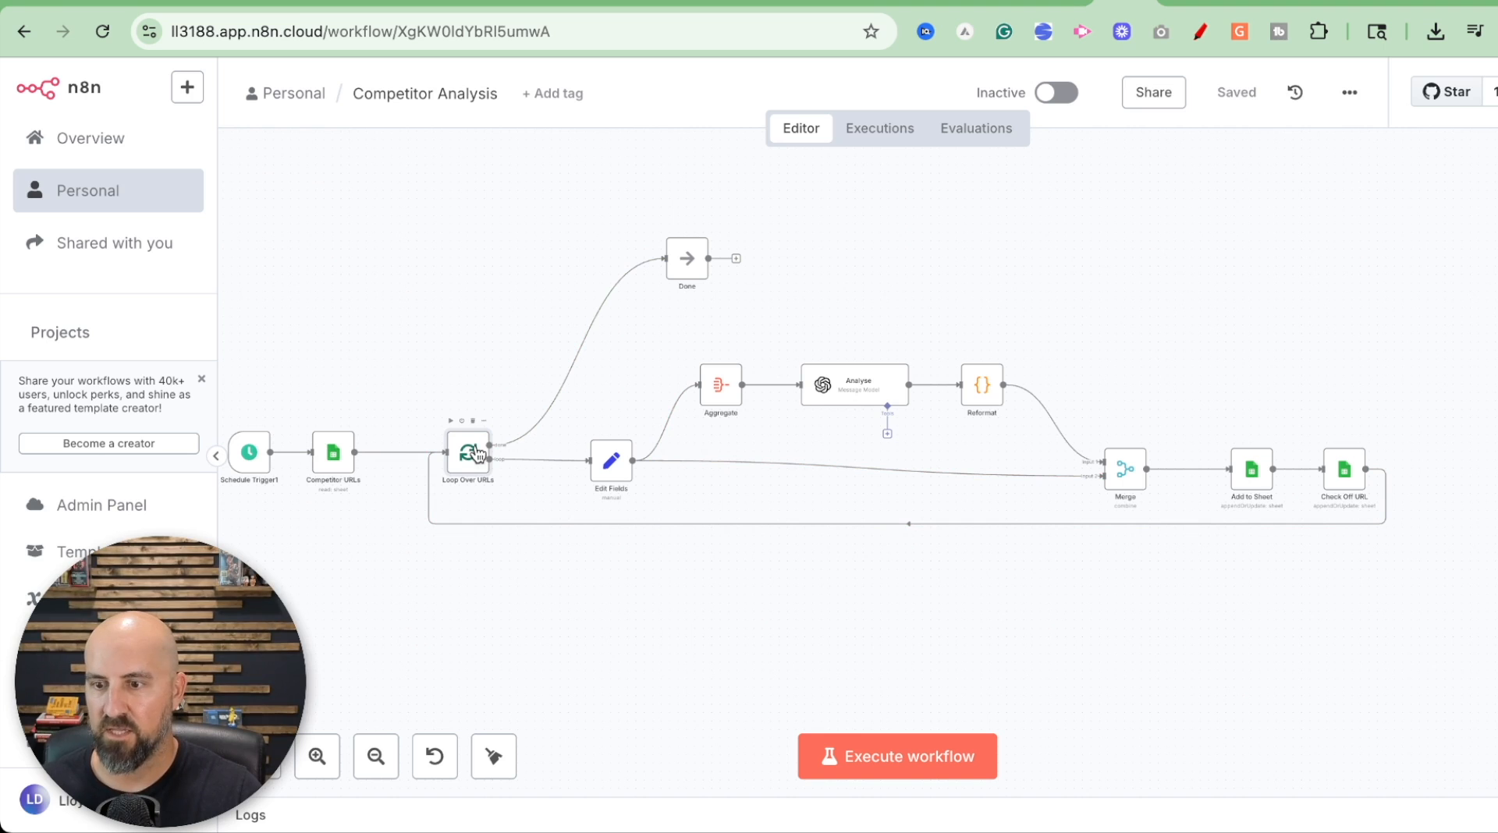
pyautogui.doubleClick(688, 261)
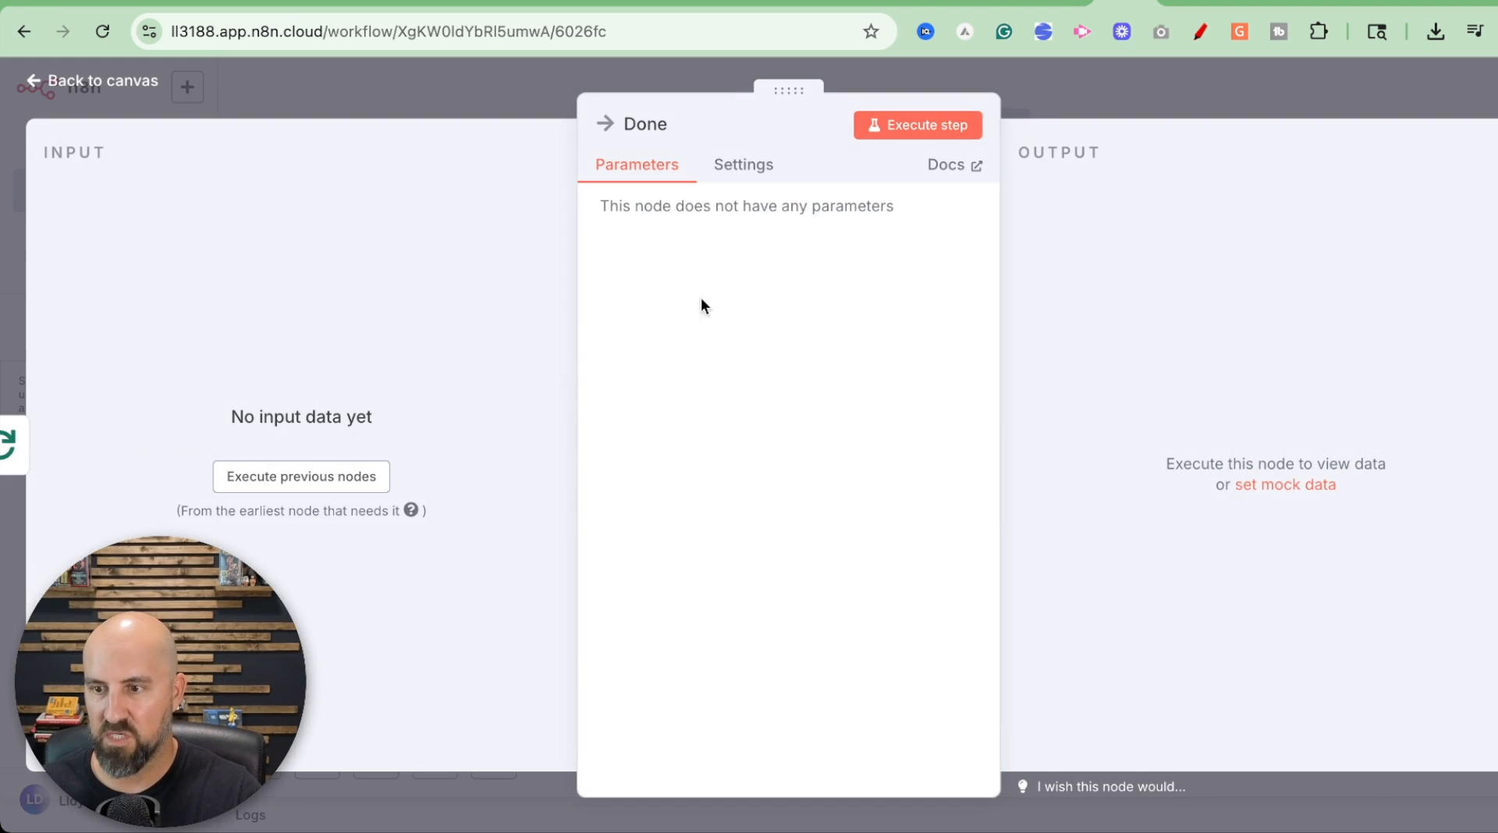
pyautogui.click(1150, 87)
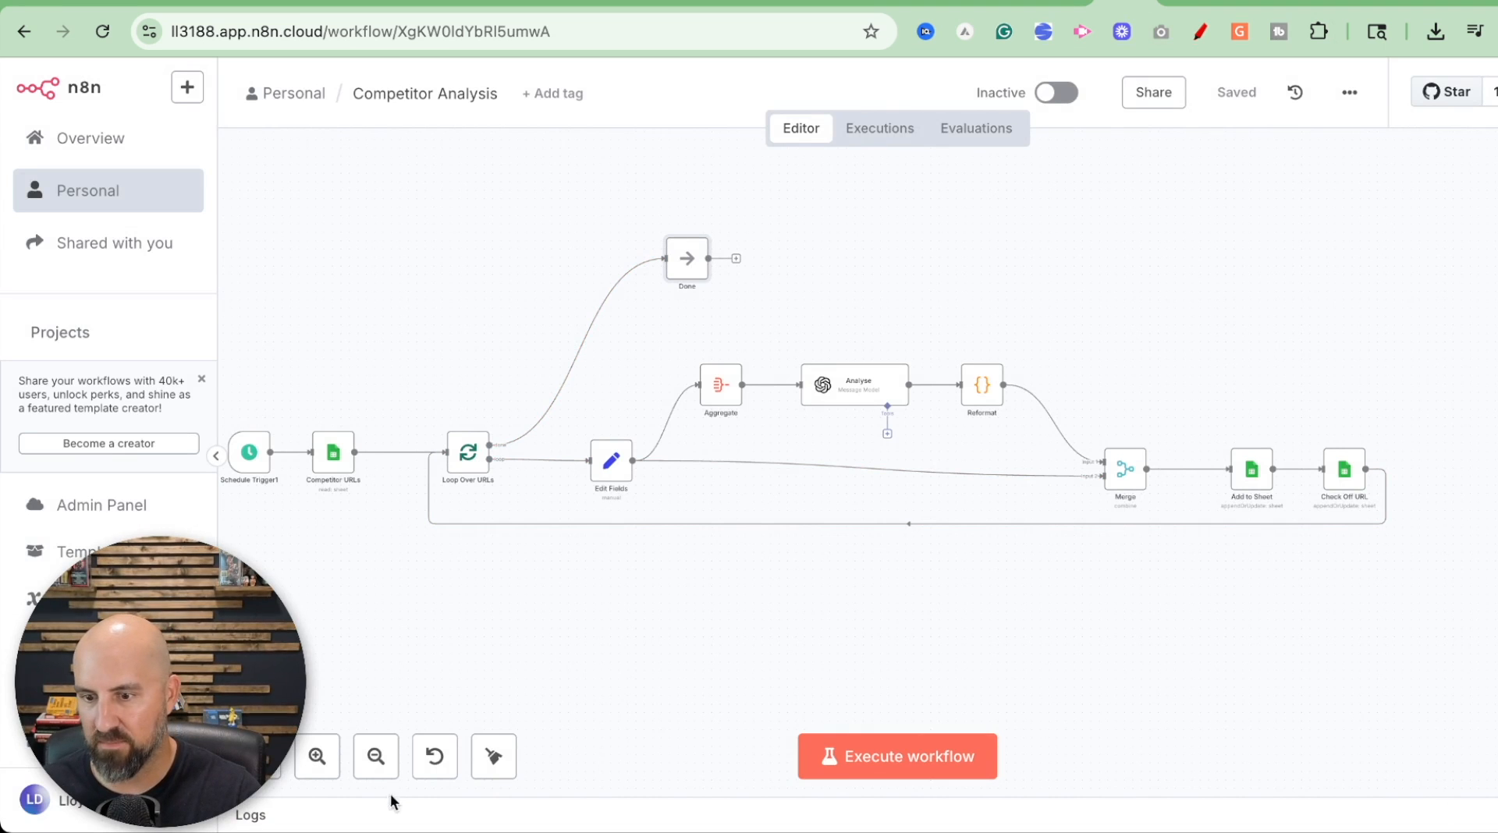
# Step: Trace the loop branch through to Check Off URL, and examine the Edit Fields node's field mapping before returning to the canvas
pyautogui.click(316, 757)
pyautogui.click(316, 757)
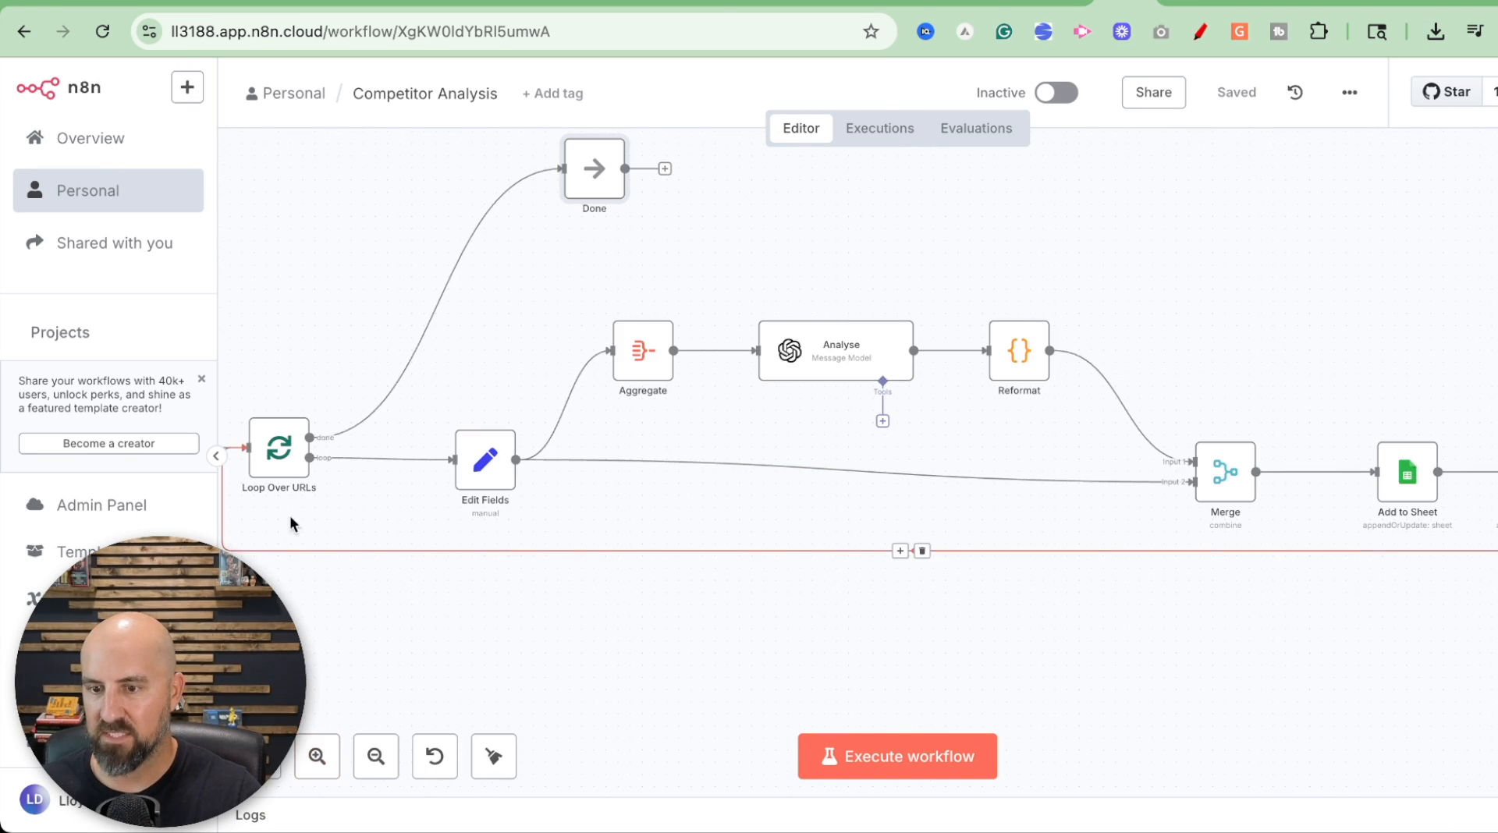
pyautogui.hscroll(-1, 532, 366)
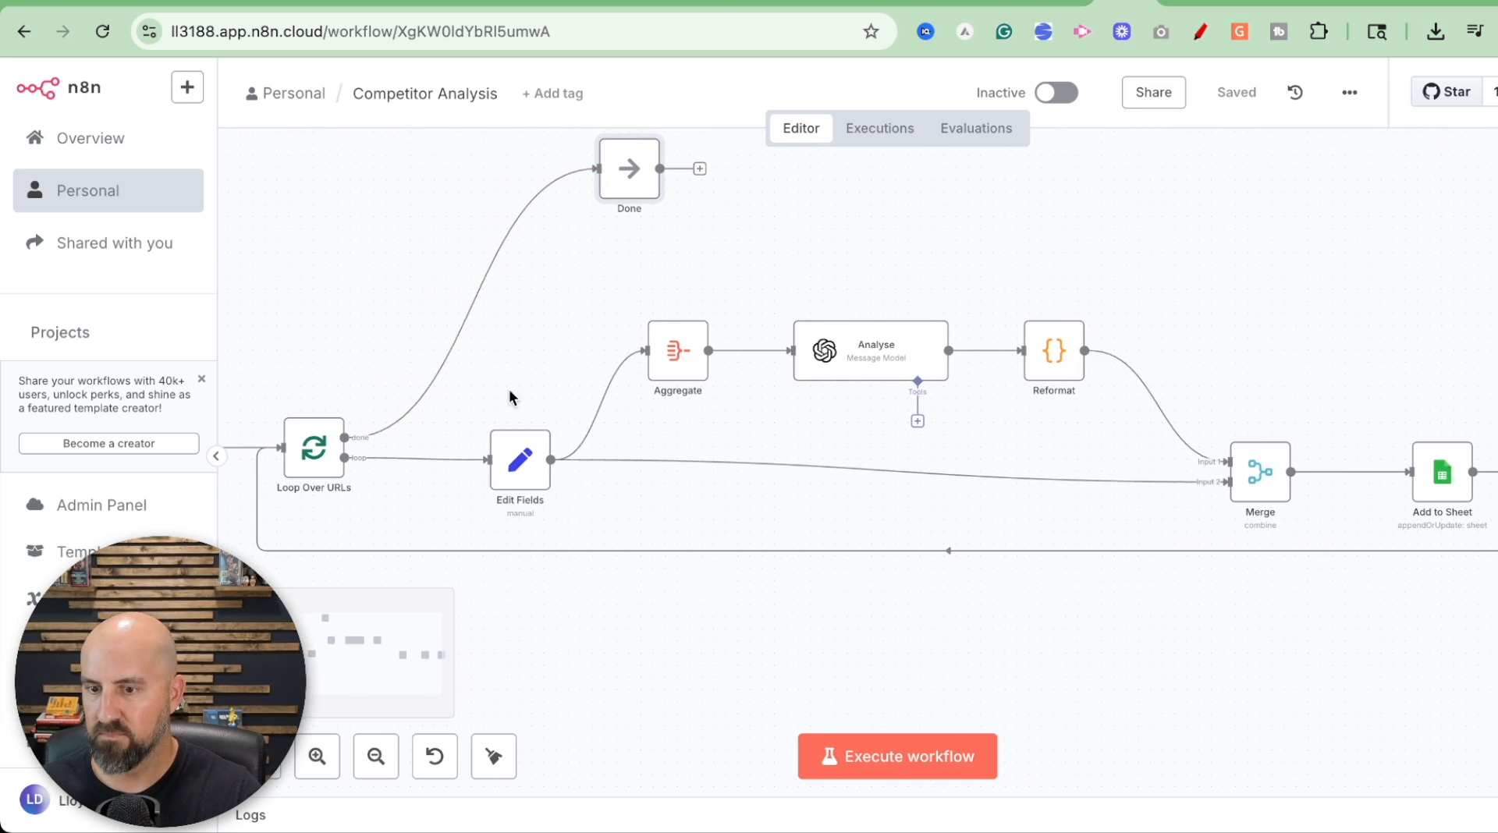
pyautogui.hscroll(5, 1136, 550)
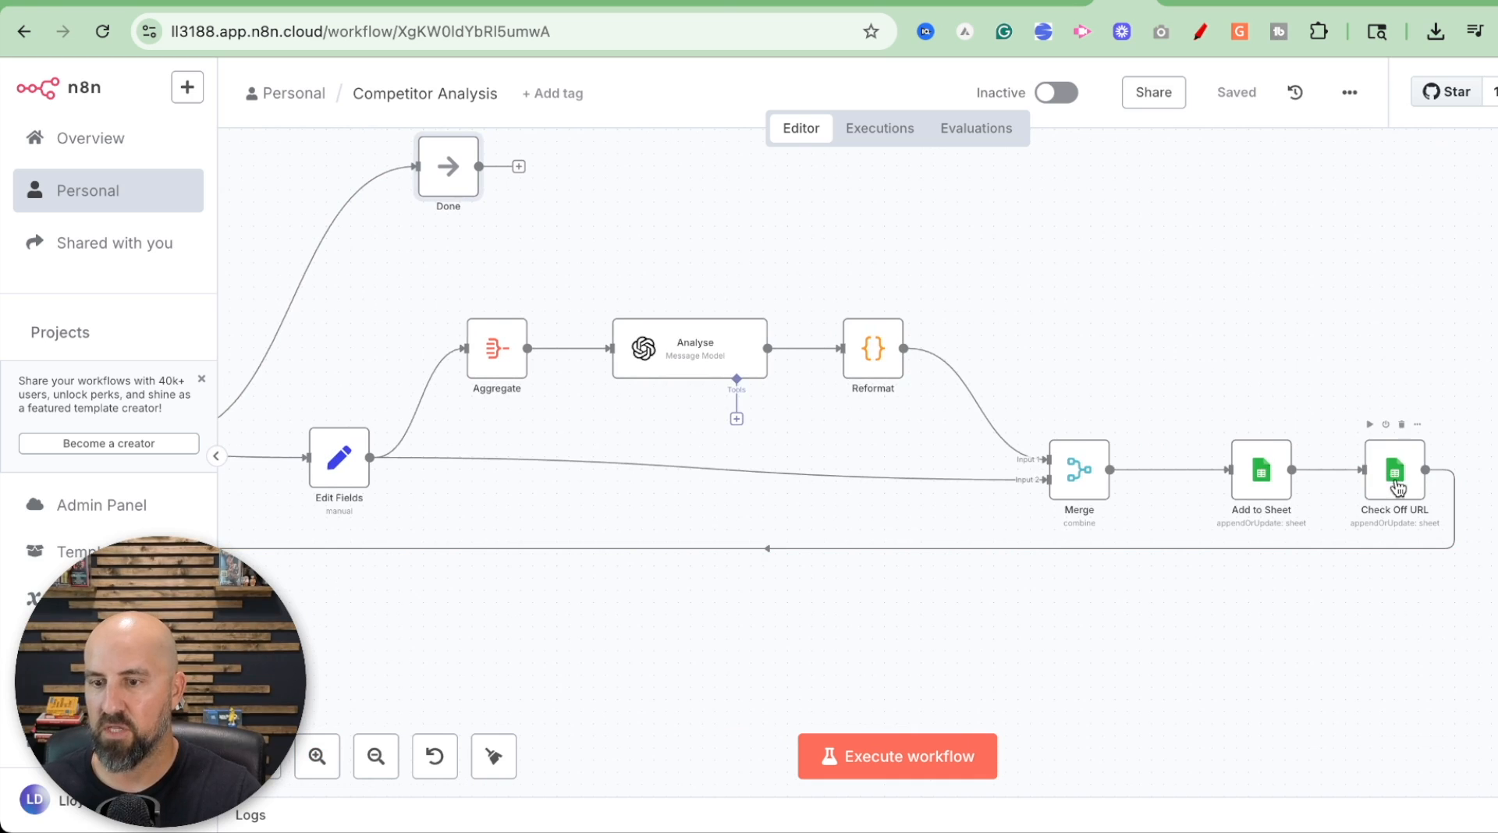
pyautogui.hscroll(-7, 1391, 482)
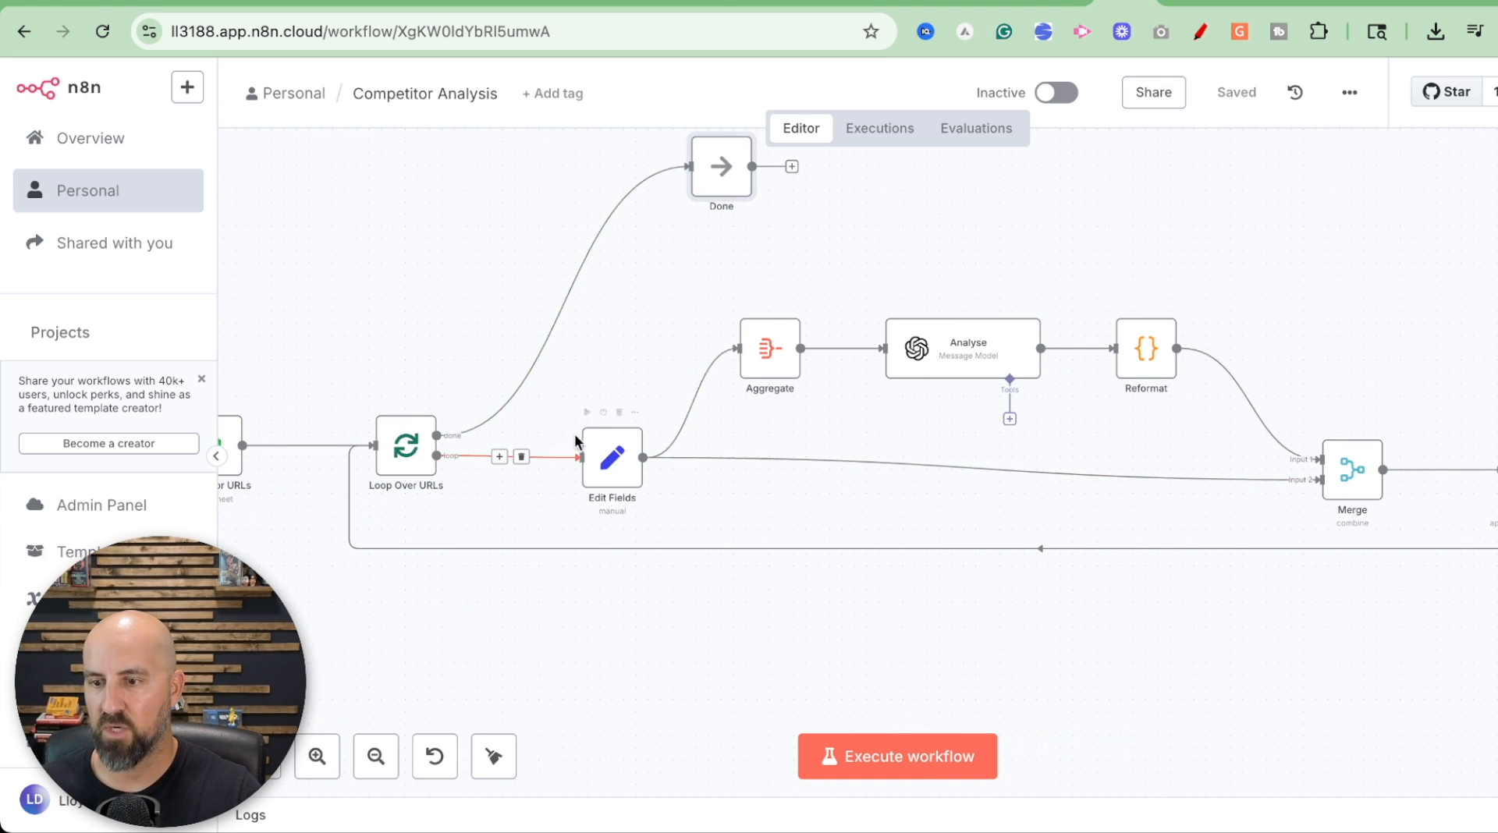
pyautogui.doubleClick(619, 459)
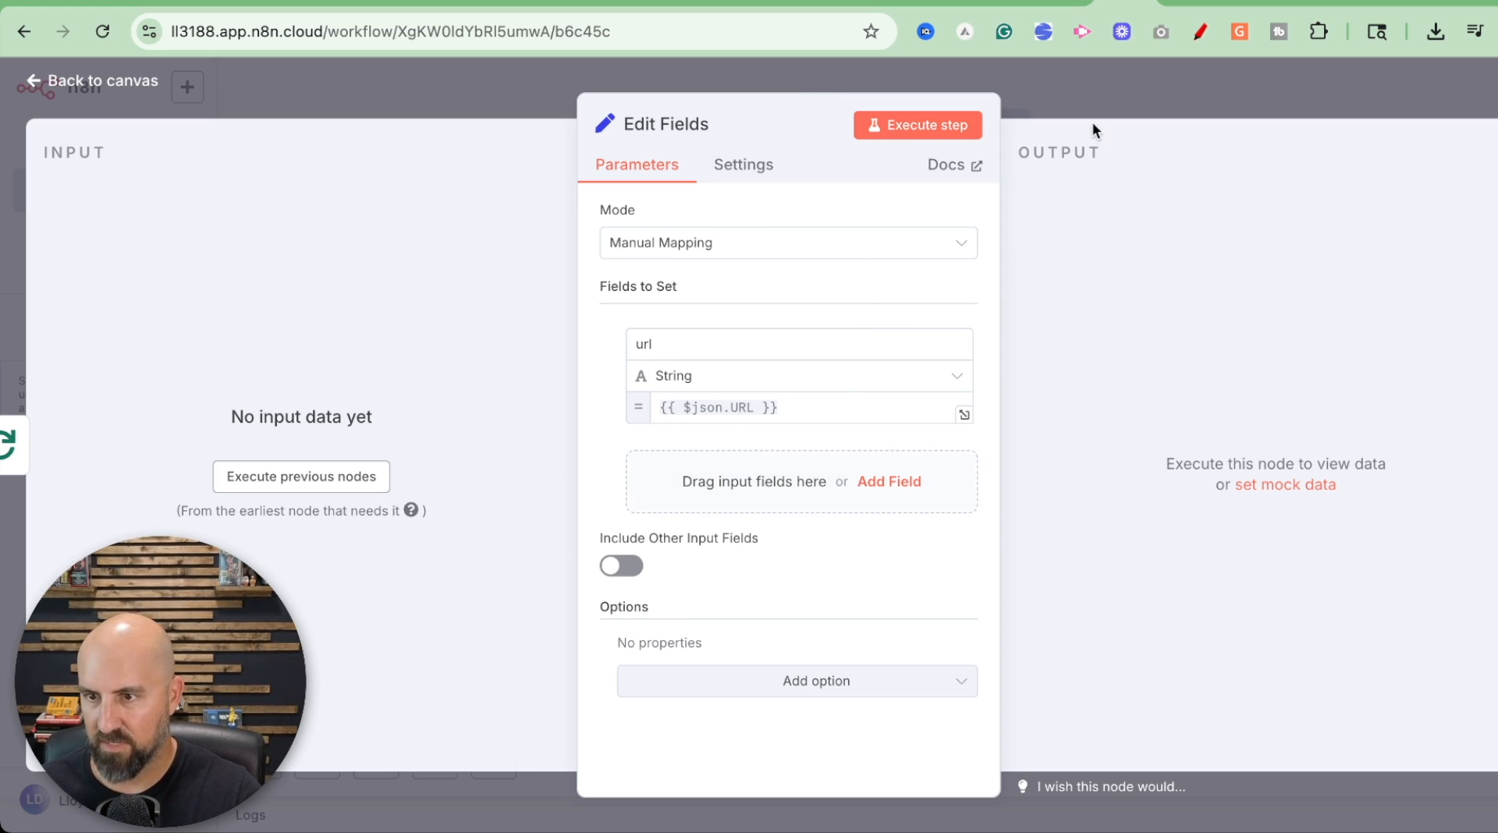
pyautogui.click(1106, 90)
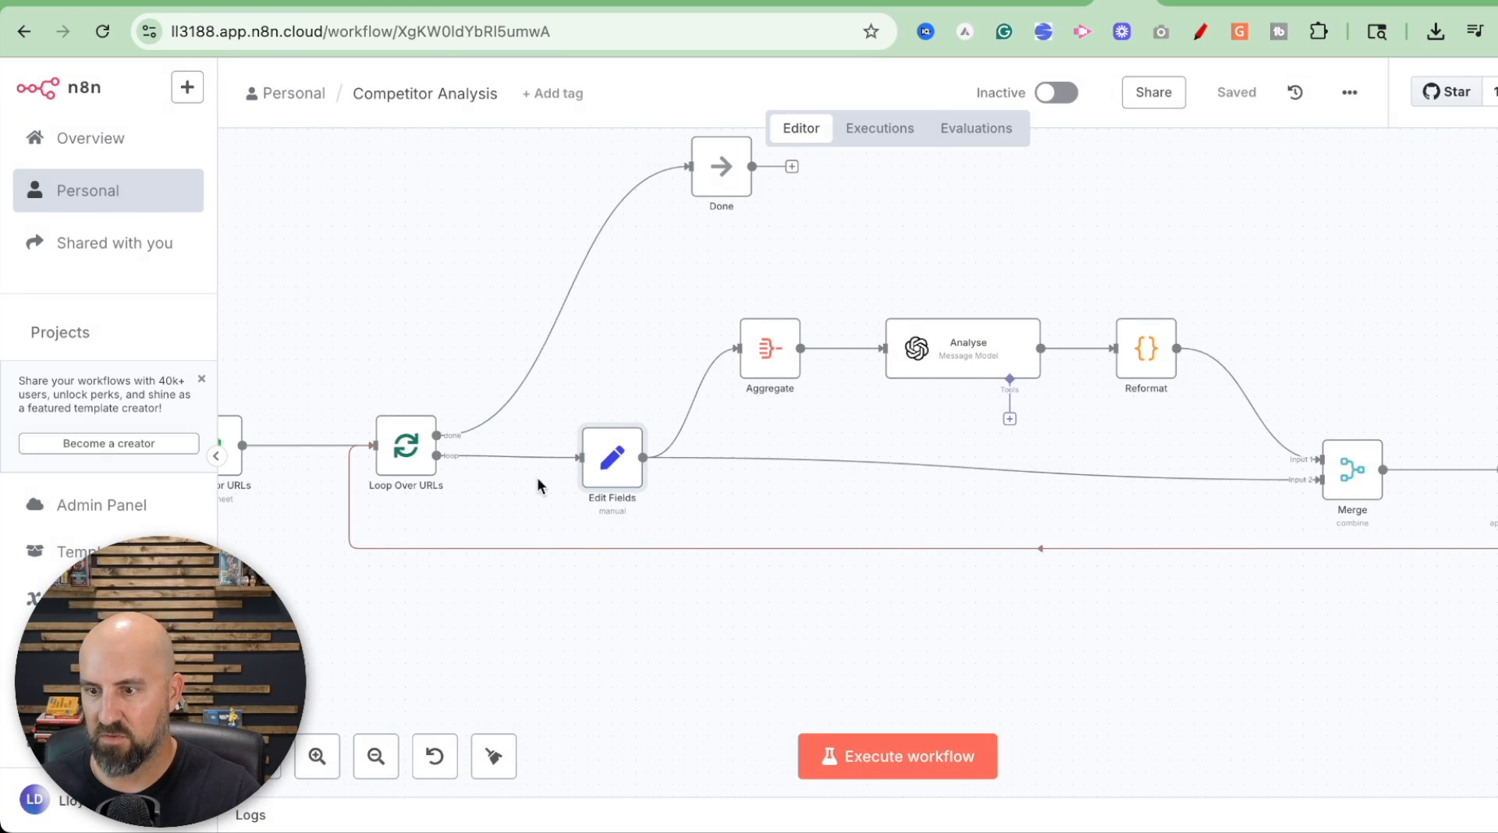
# Step: Open the Aggregate node to examine which input field it aggregates, and return to the canvas
pyautogui.hscroll(5, 551, 484)
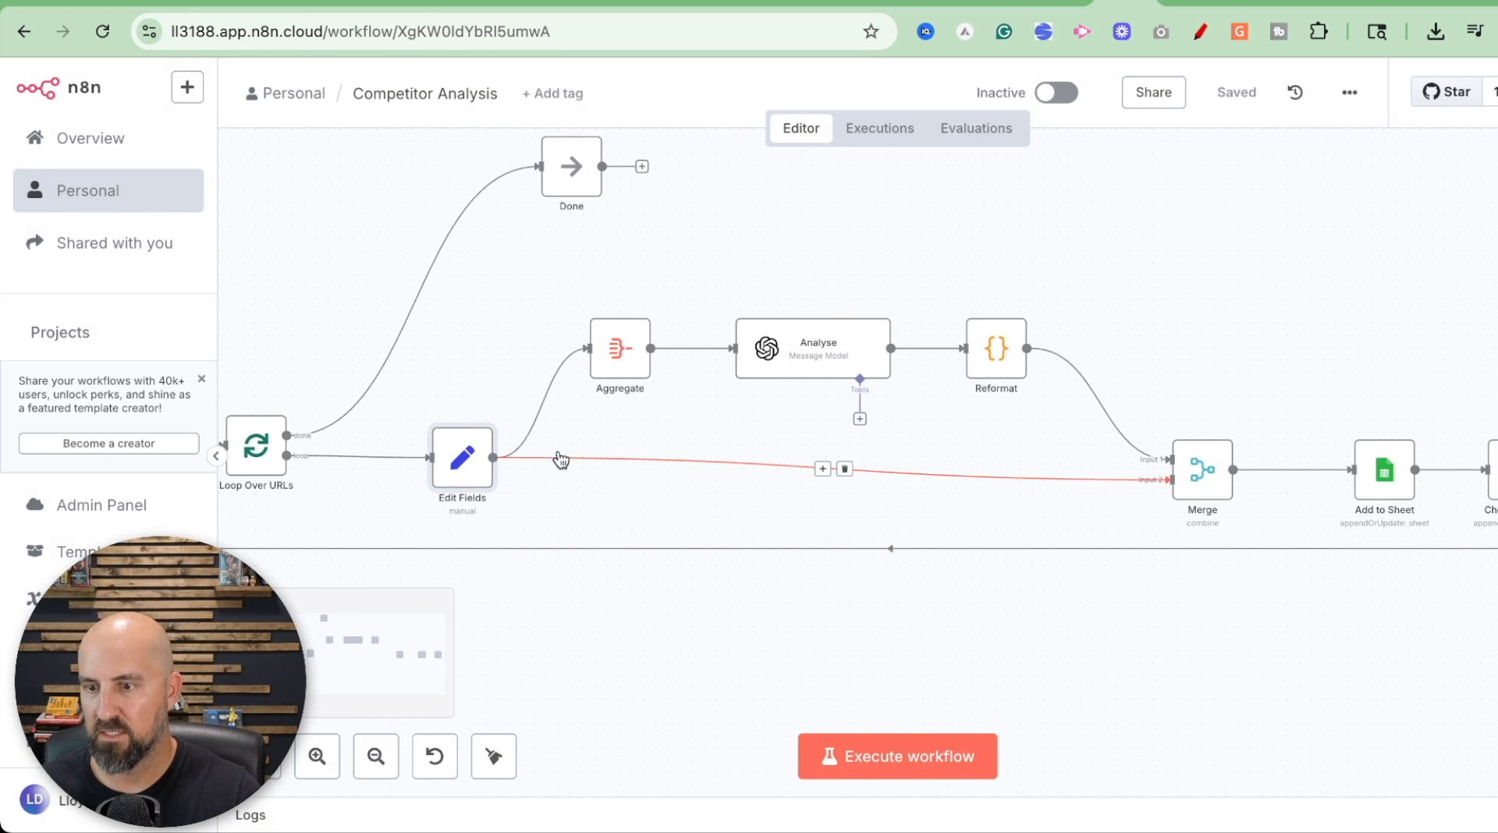
pyautogui.click(622, 353)
pyautogui.doubleClick(622, 353)
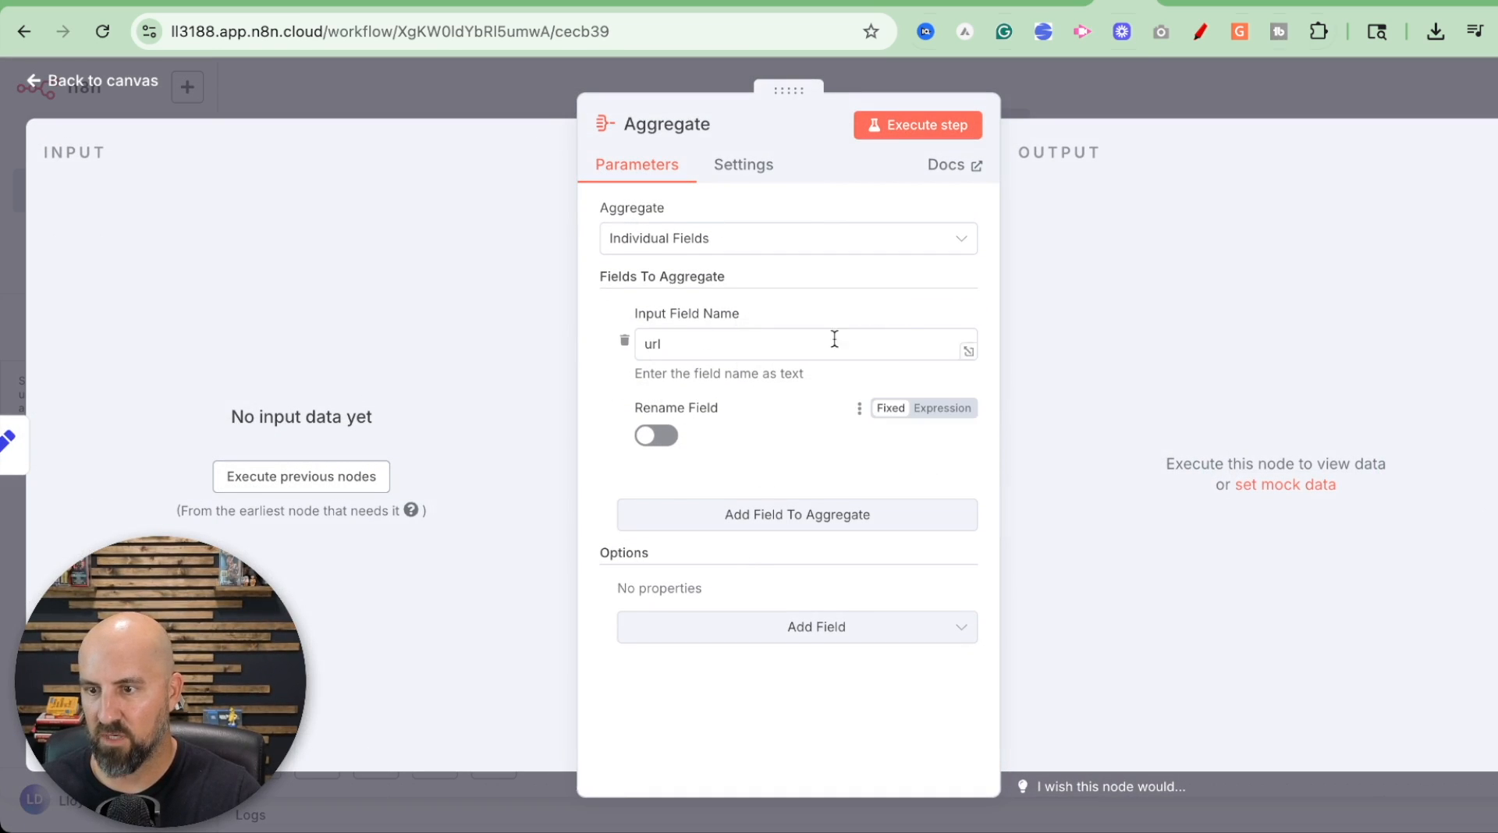
pyautogui.click(1120, 87)
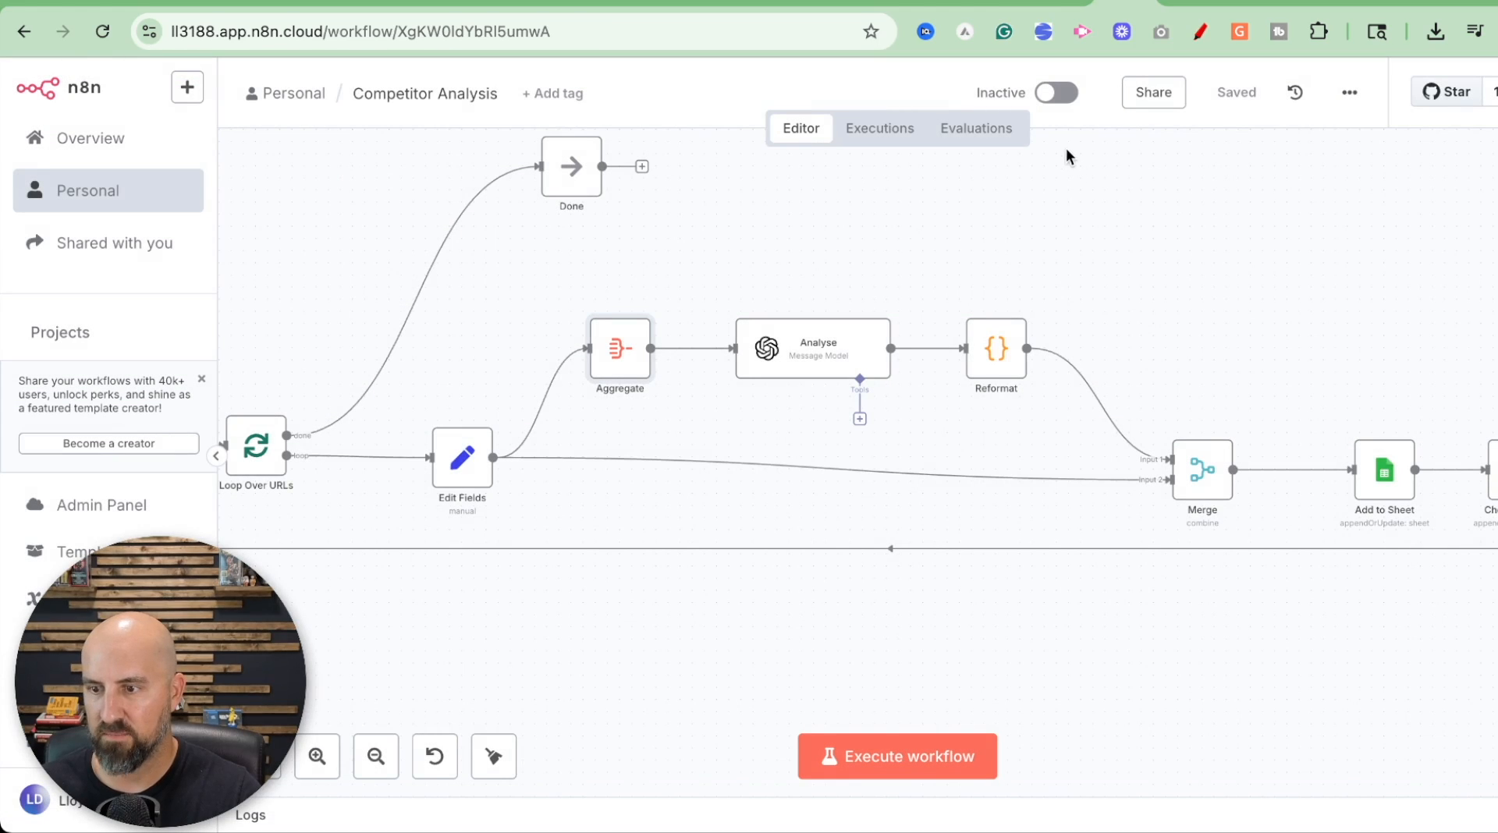
# Step: Open the Analyse node and review its OpenAI credential, resource, operation and model settings
pyautogui.hscroll(3, 1040, 166)
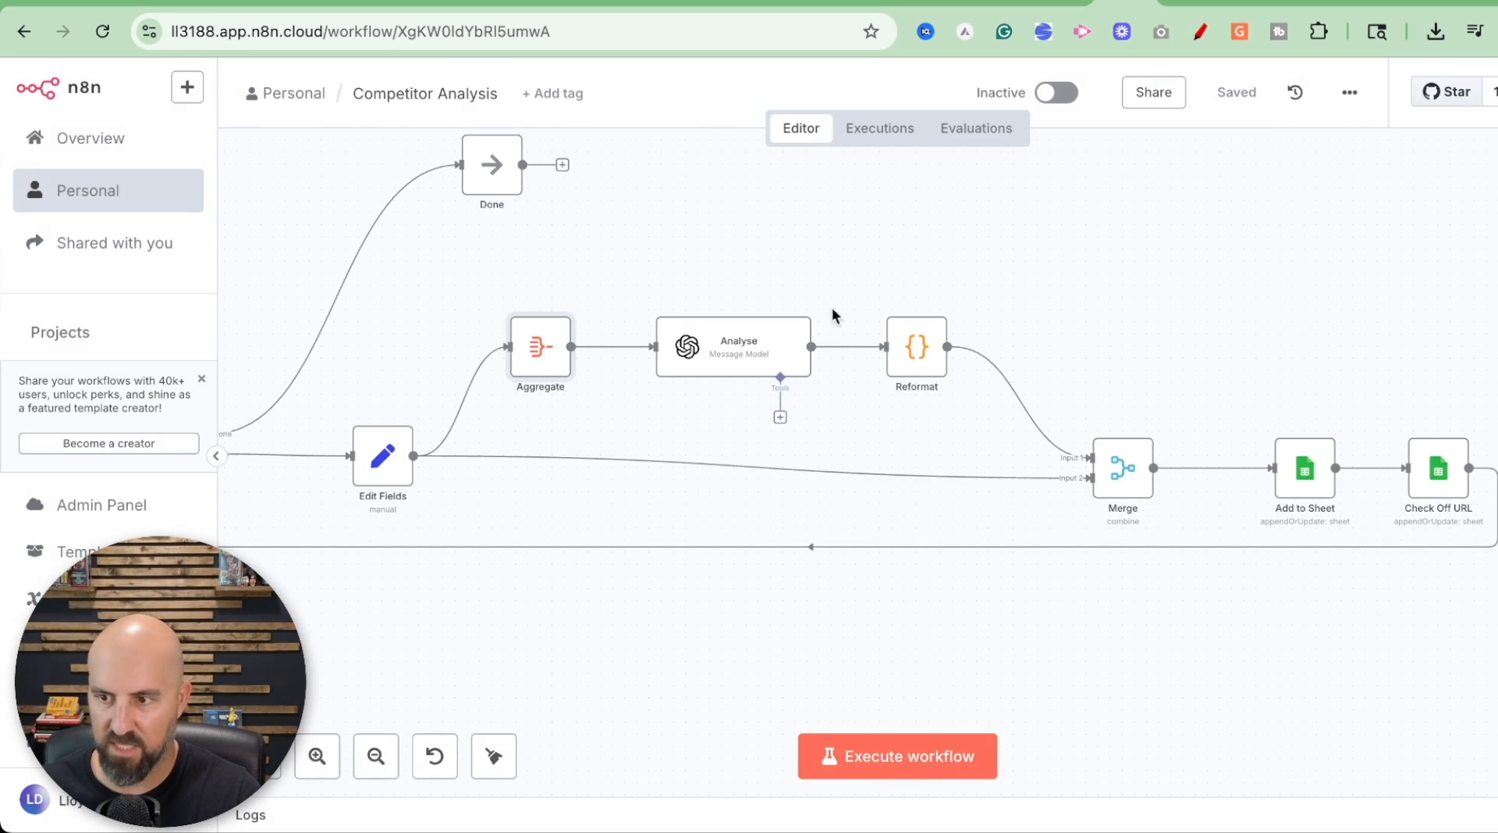
pyautogui.click(757, 358)
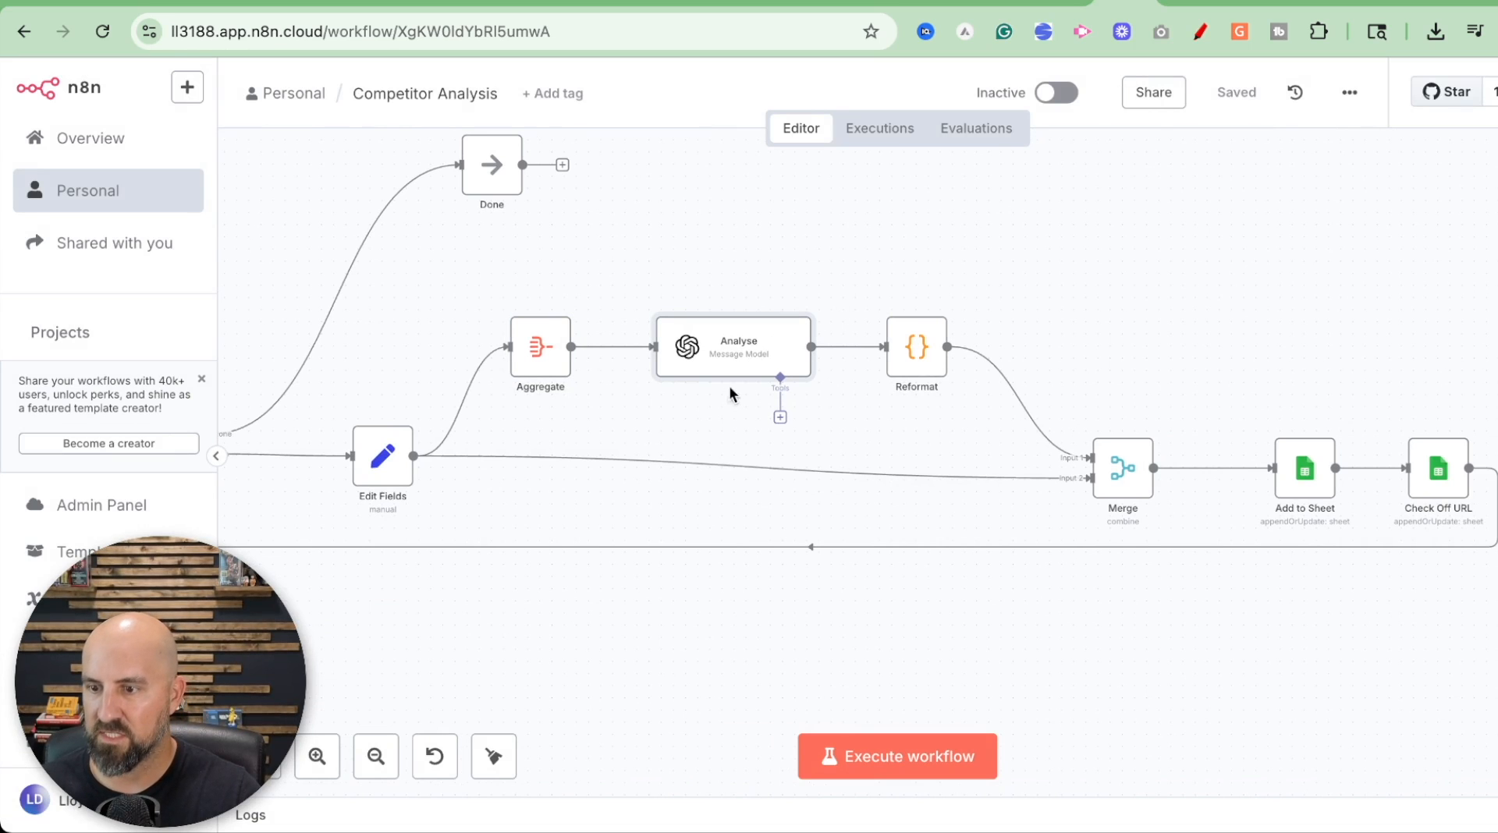
pyautogui.doubleClick(740, 359)
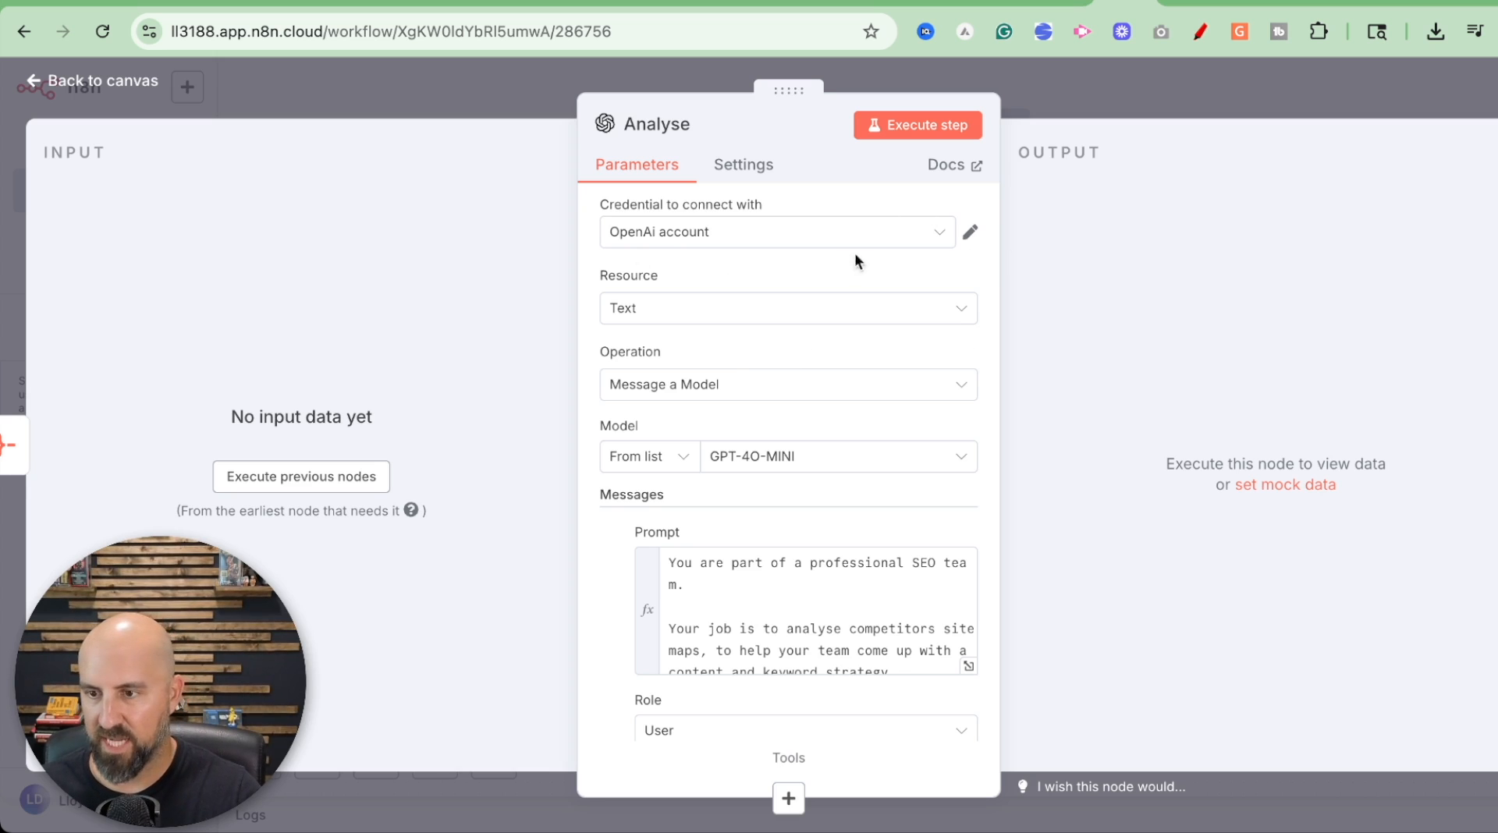
pyautogui.scroll(-1, 816, 324)
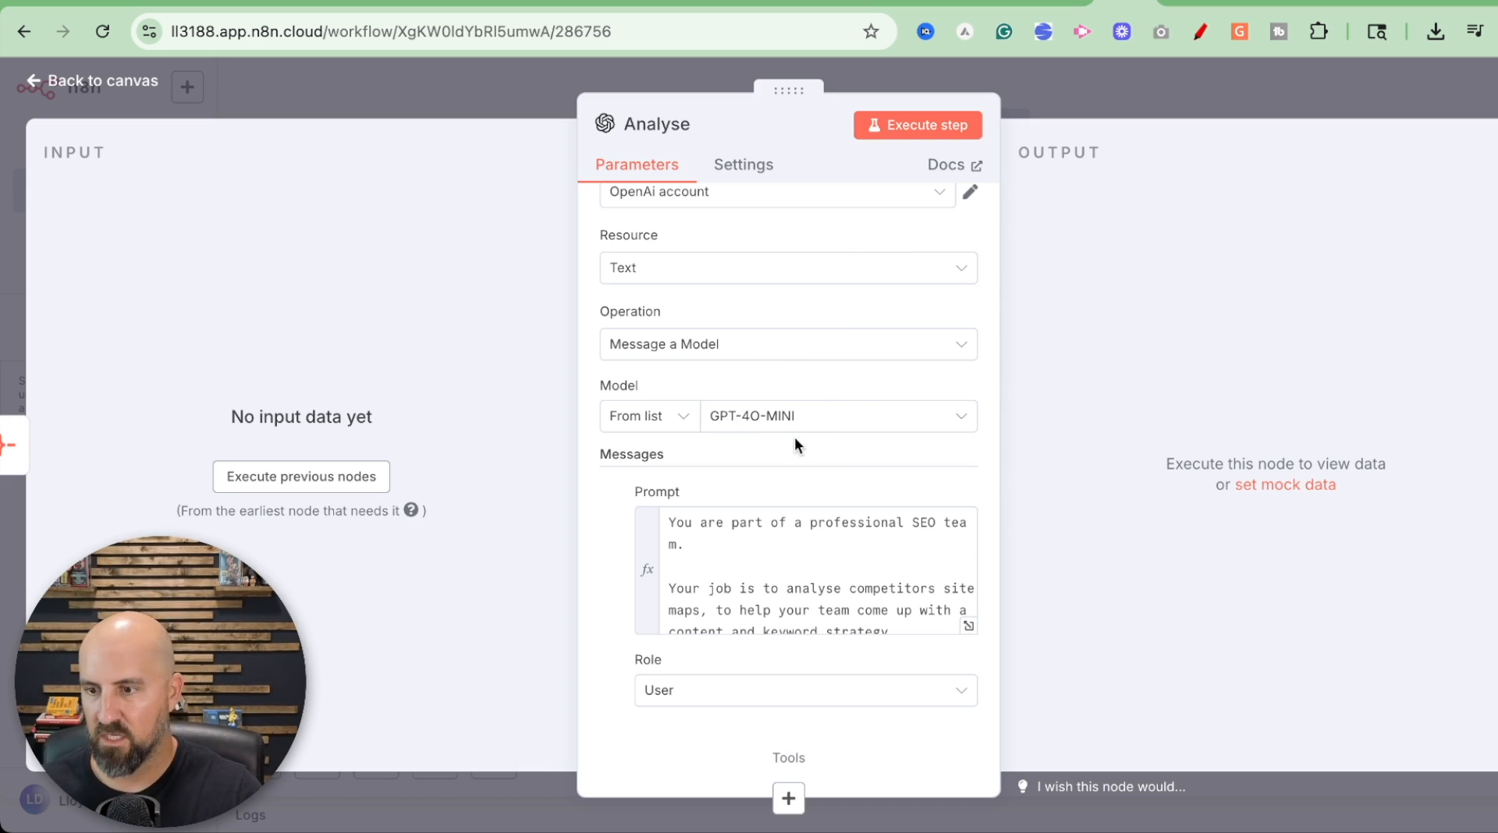
pyautogui.scroll(-3, 846, 371)
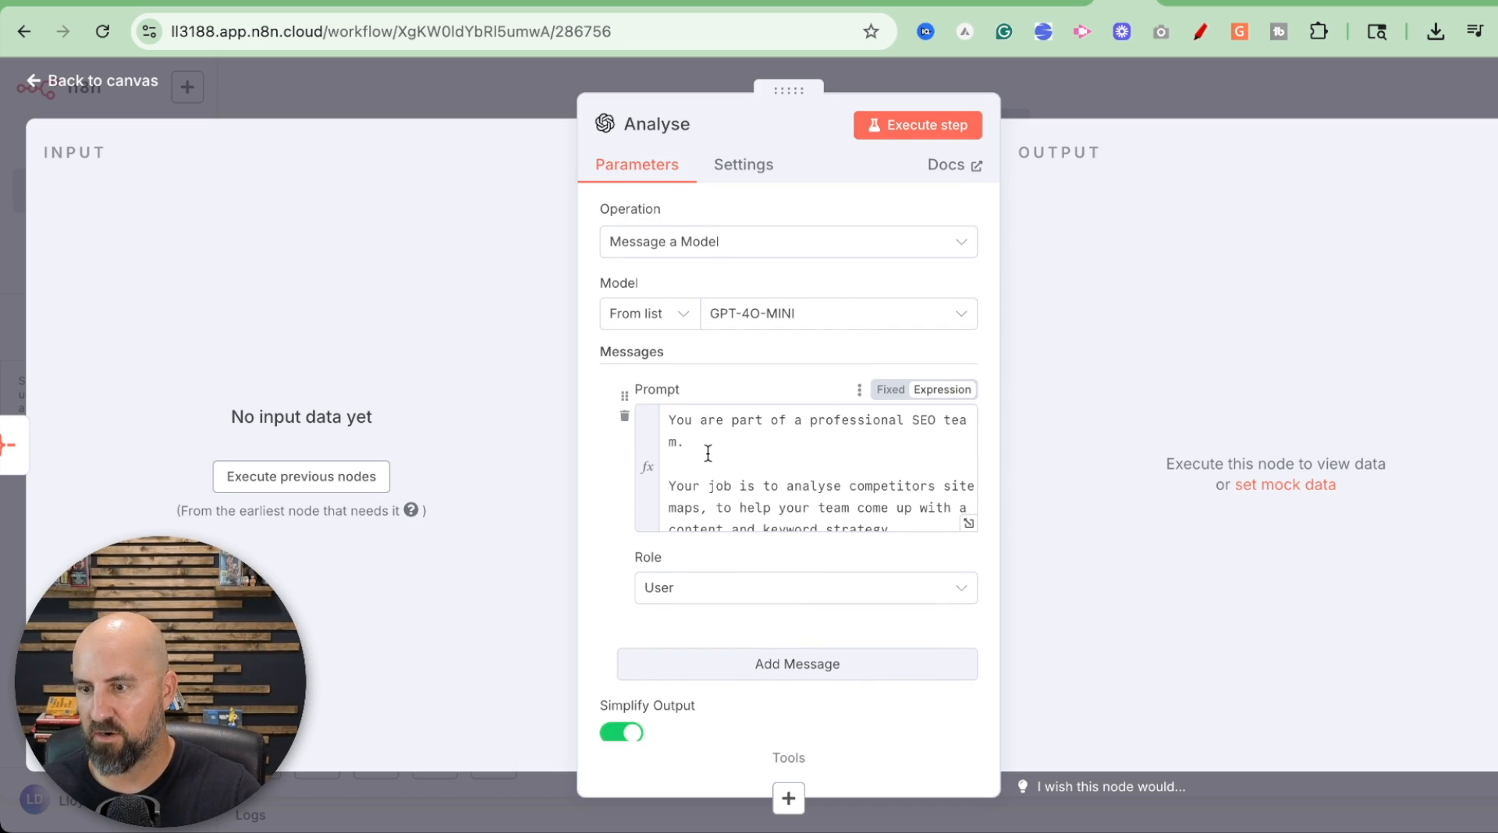
# Step: Read through the Analyse node's prompt, from the task instructions and keyword rules to the example output table, and return to the canvas
pyautogui.scroll(-2, 707, 453)
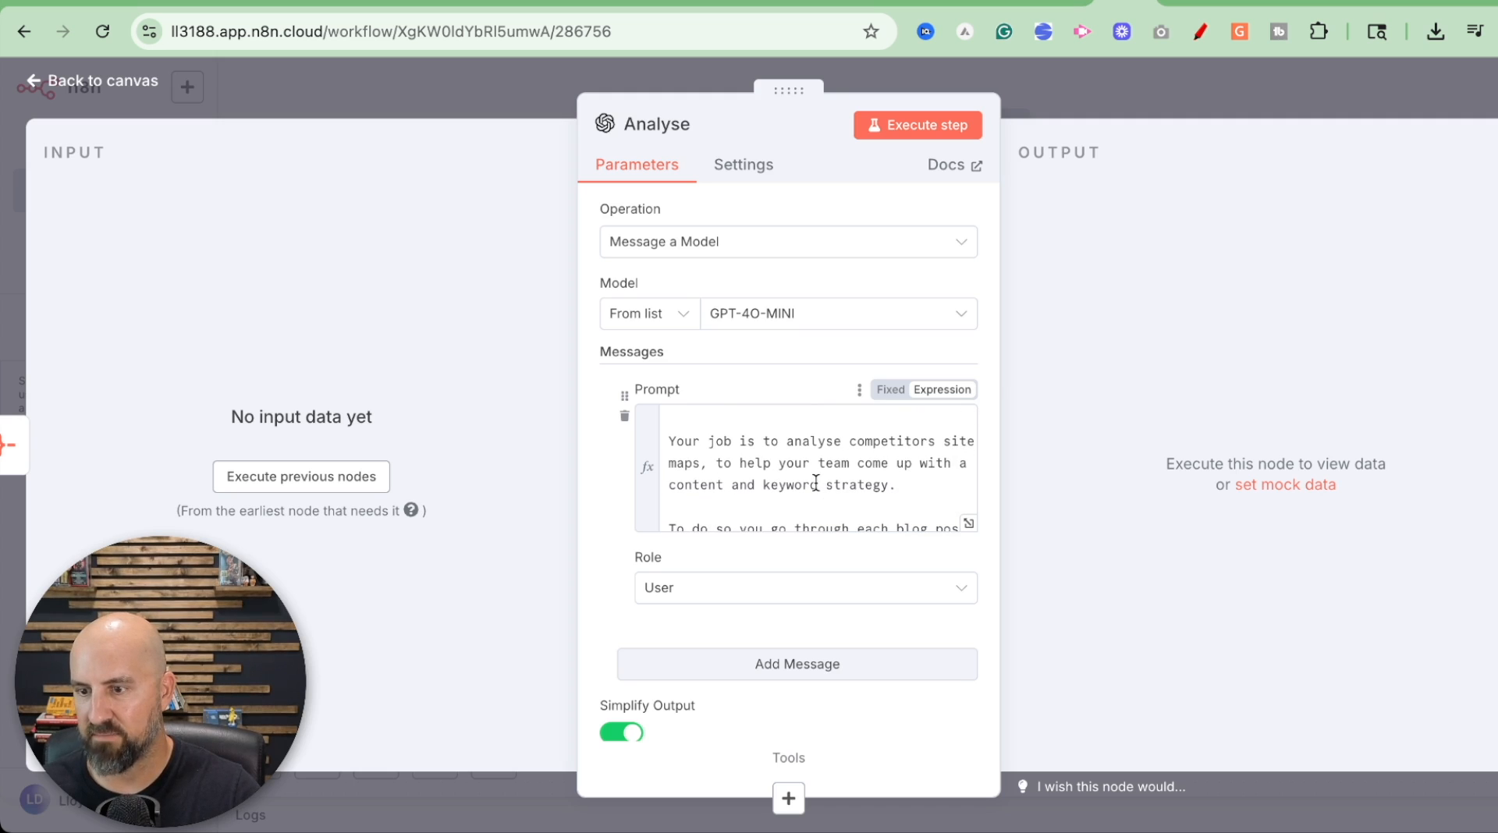
pyautogui.scroll(-2, 810, 484)
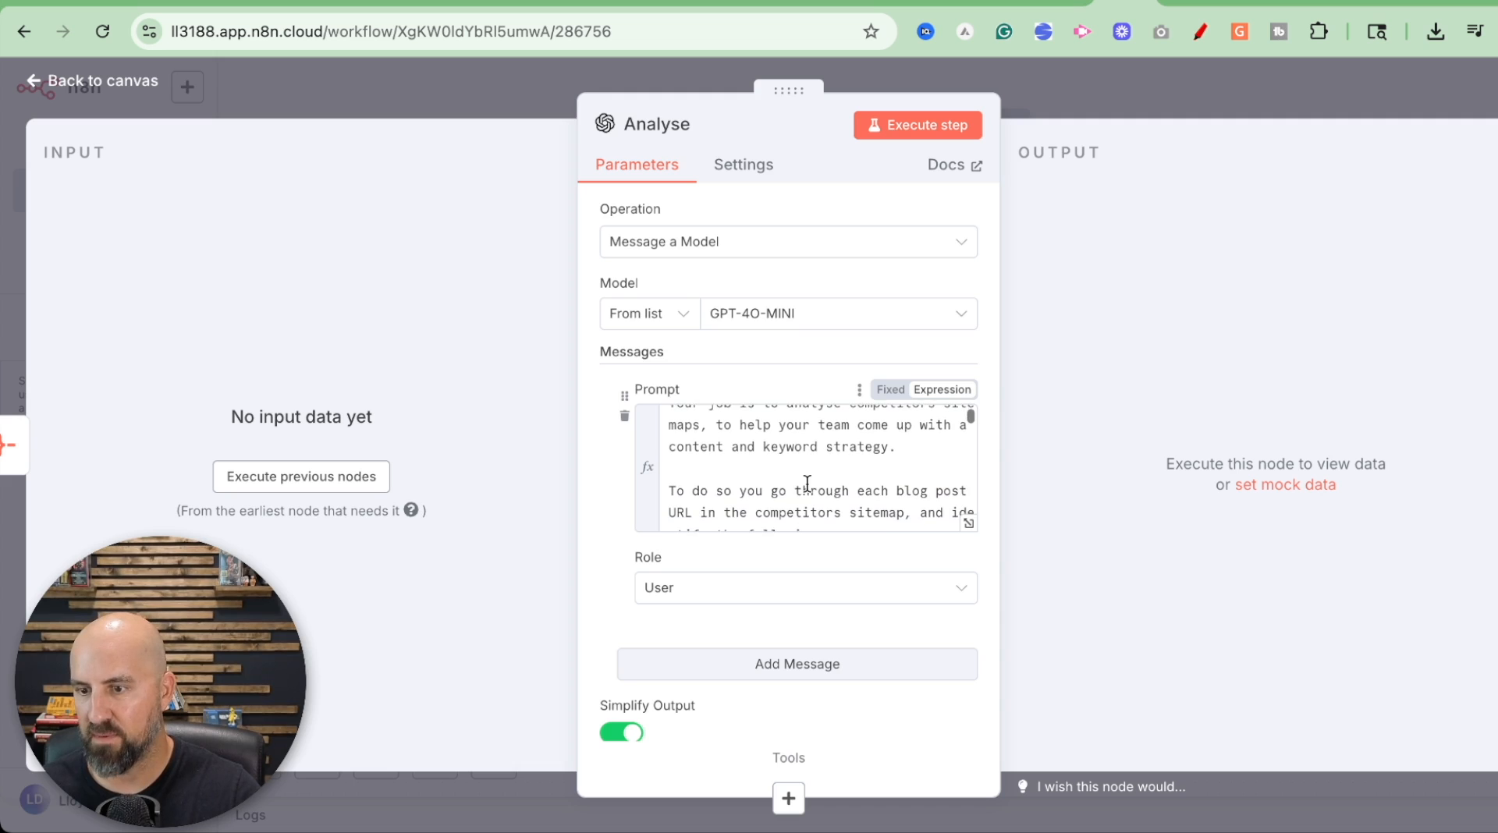
pyautogui.scroll(-2, 803, 437)
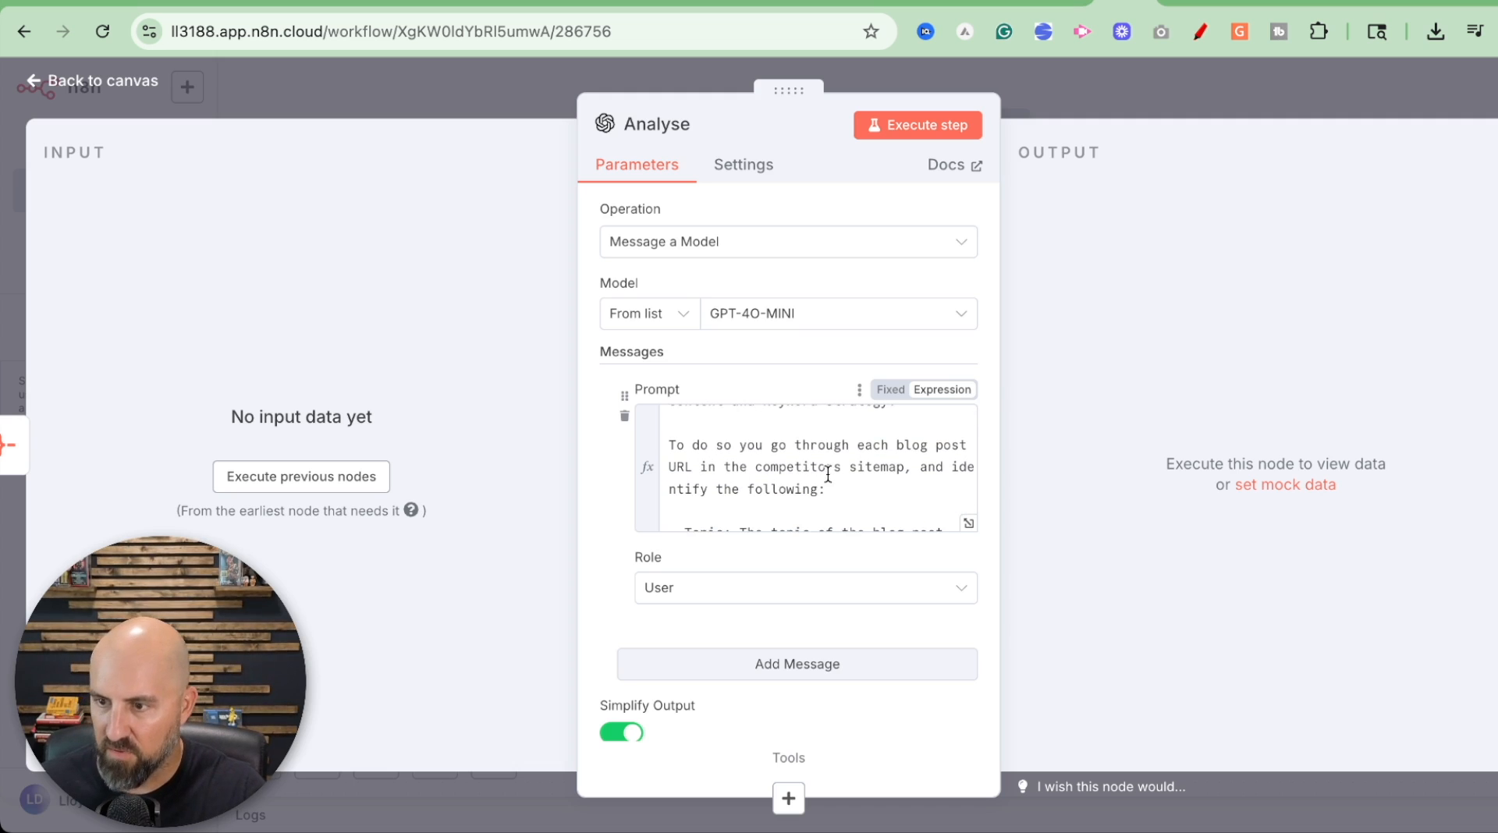
pyautogui.scroll(-2, 827, 474)
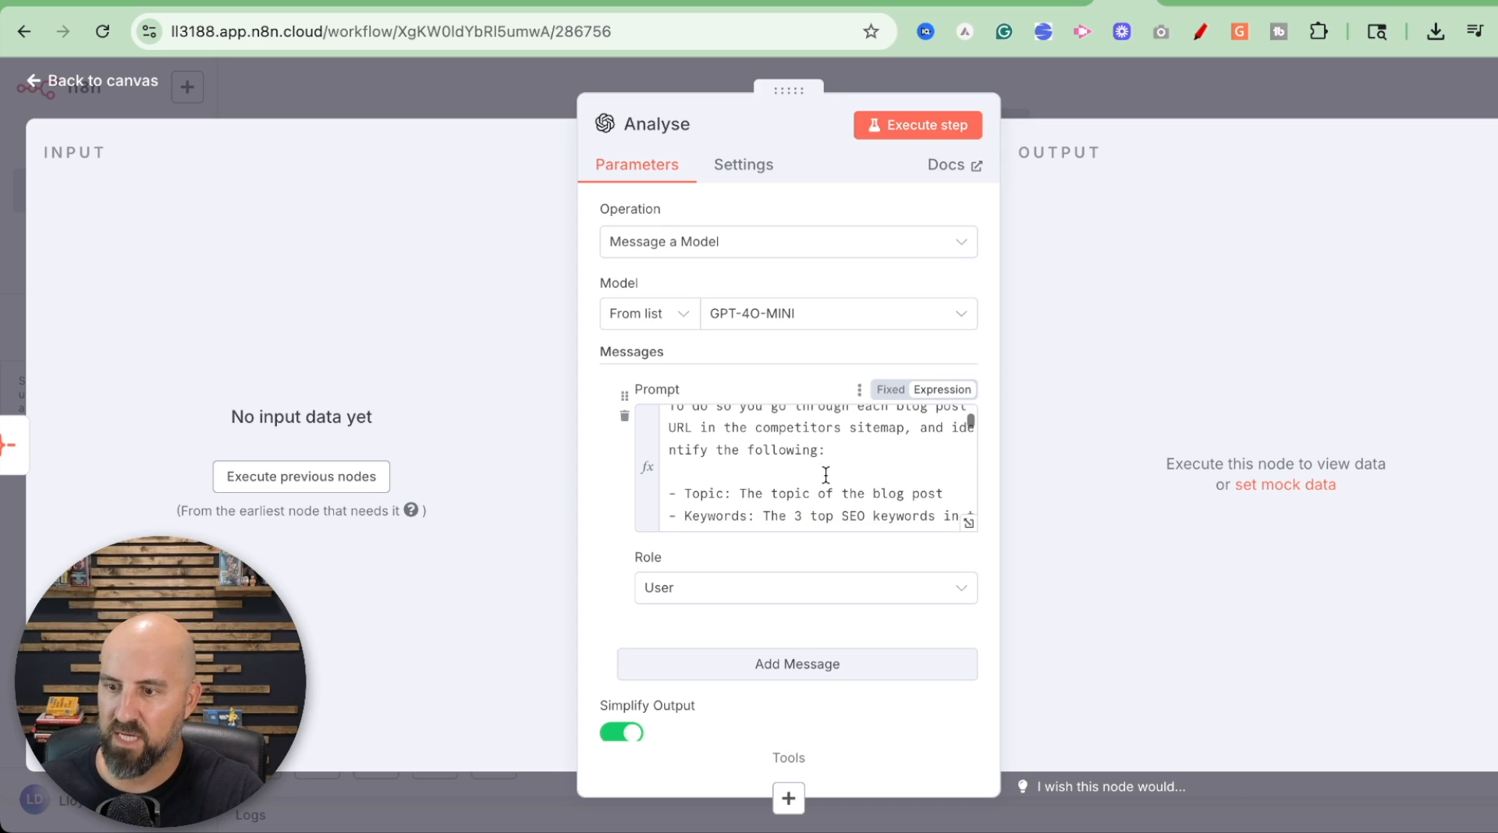
pyautogui.scroll(-2, 816, 473)
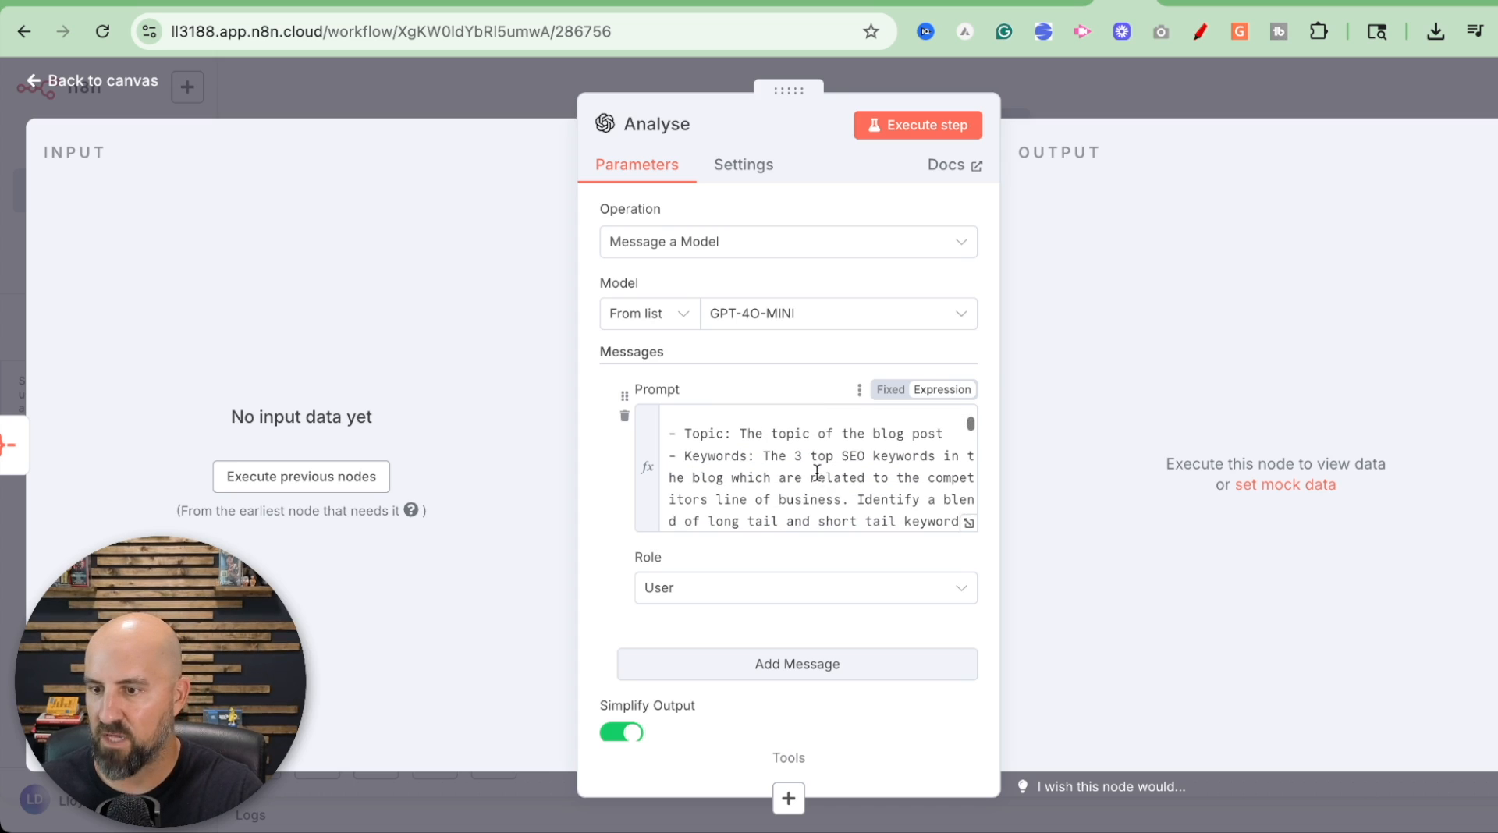
pyautogui.scroll(-8, 784, 462)
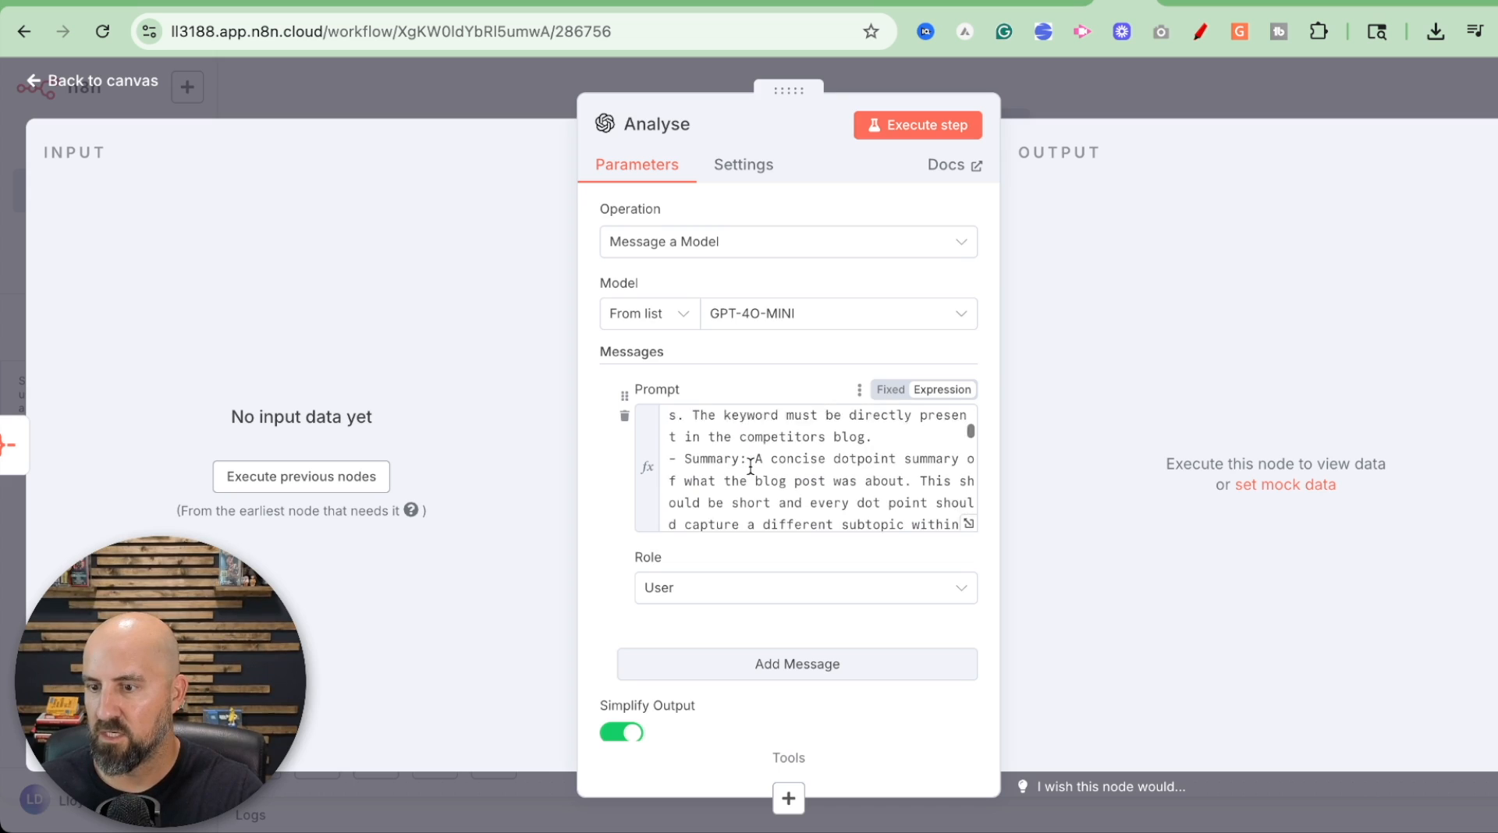
pyautogui.scroll(-8, 751, 467)
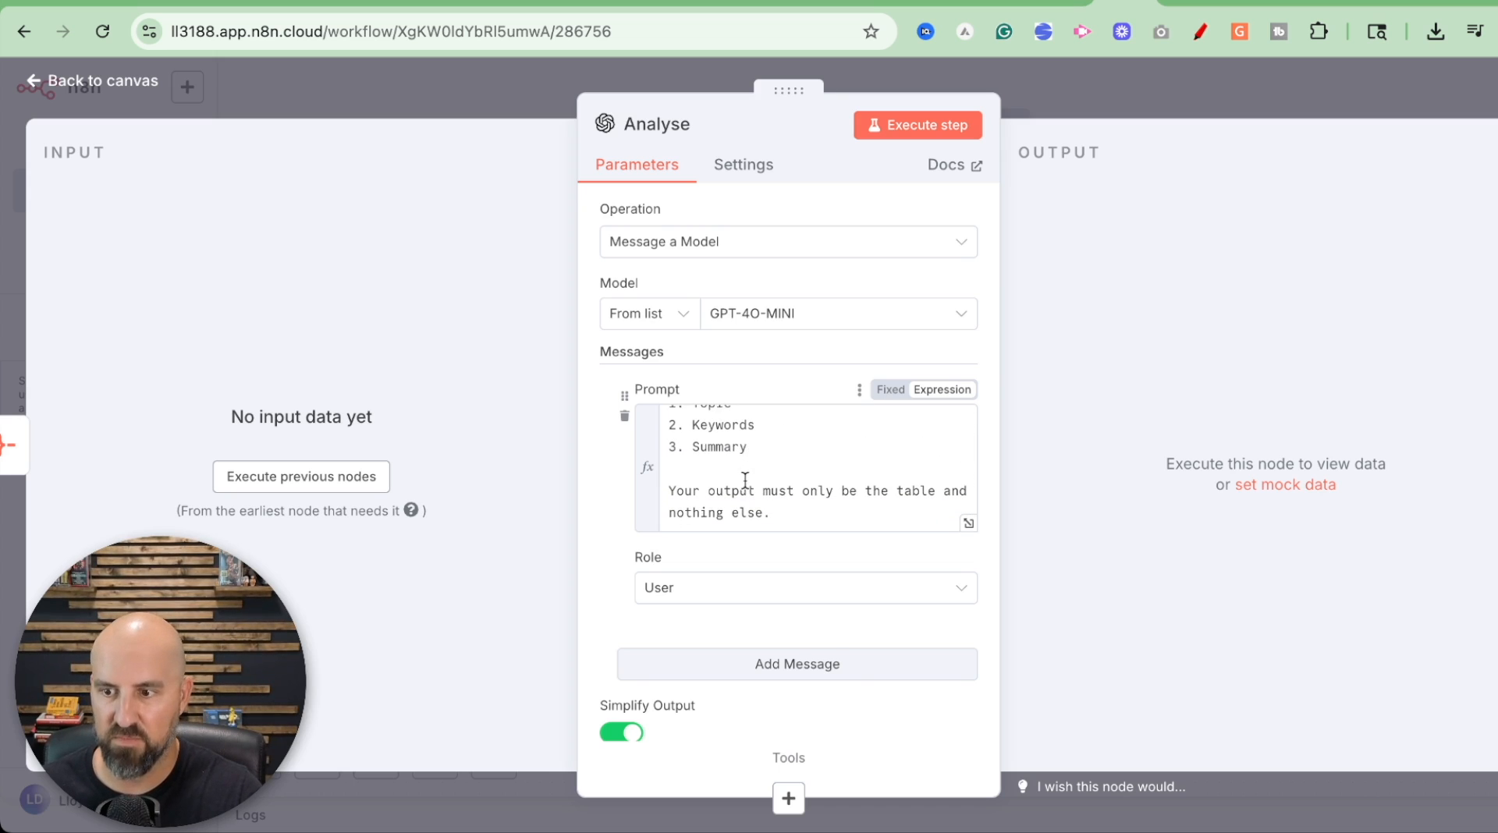
pyautogui.scroll(-6, 745, 482)
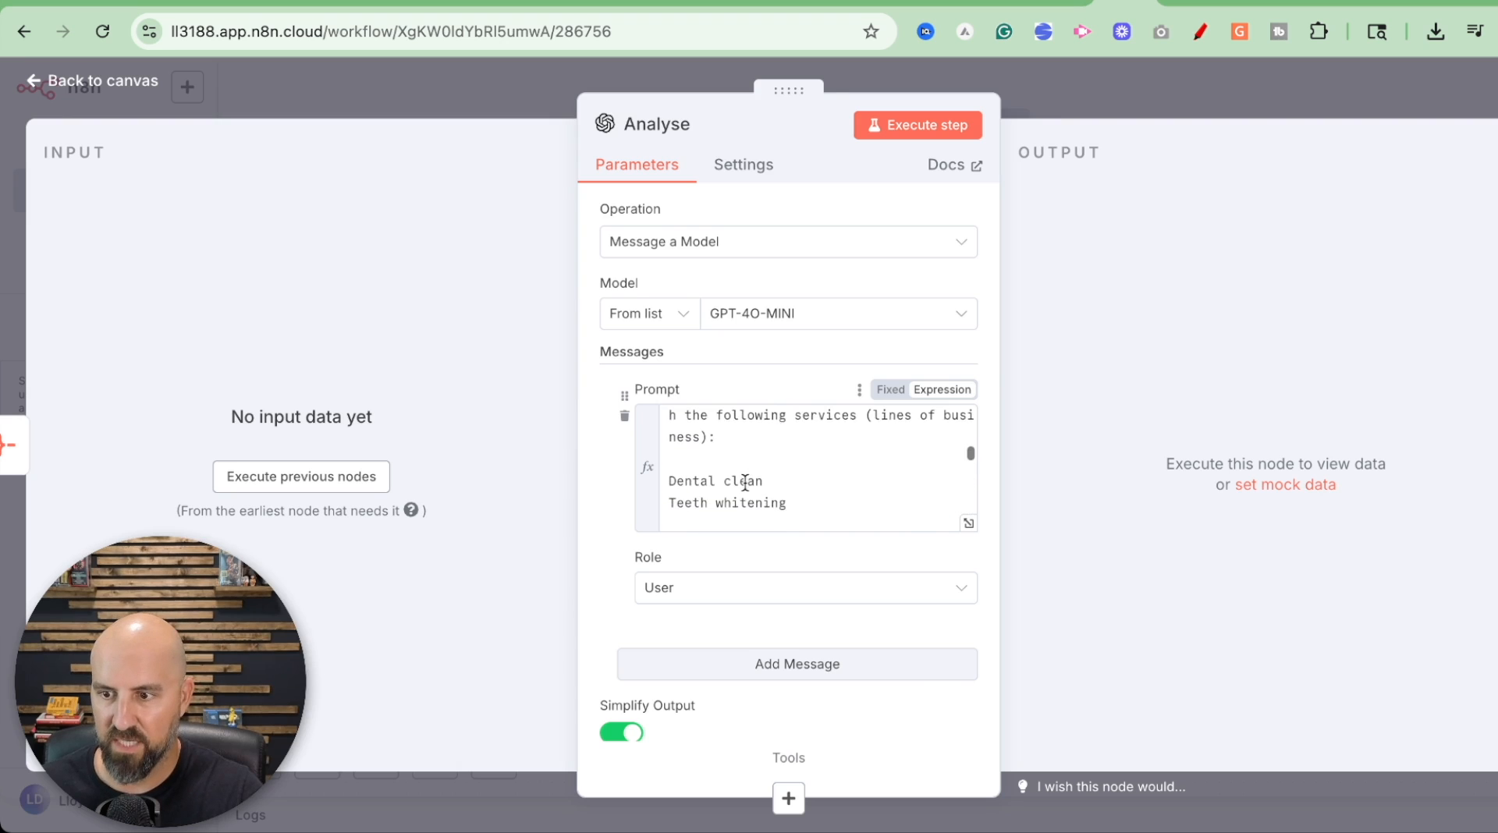
pyautogui.scroll(-6, 745, 482)
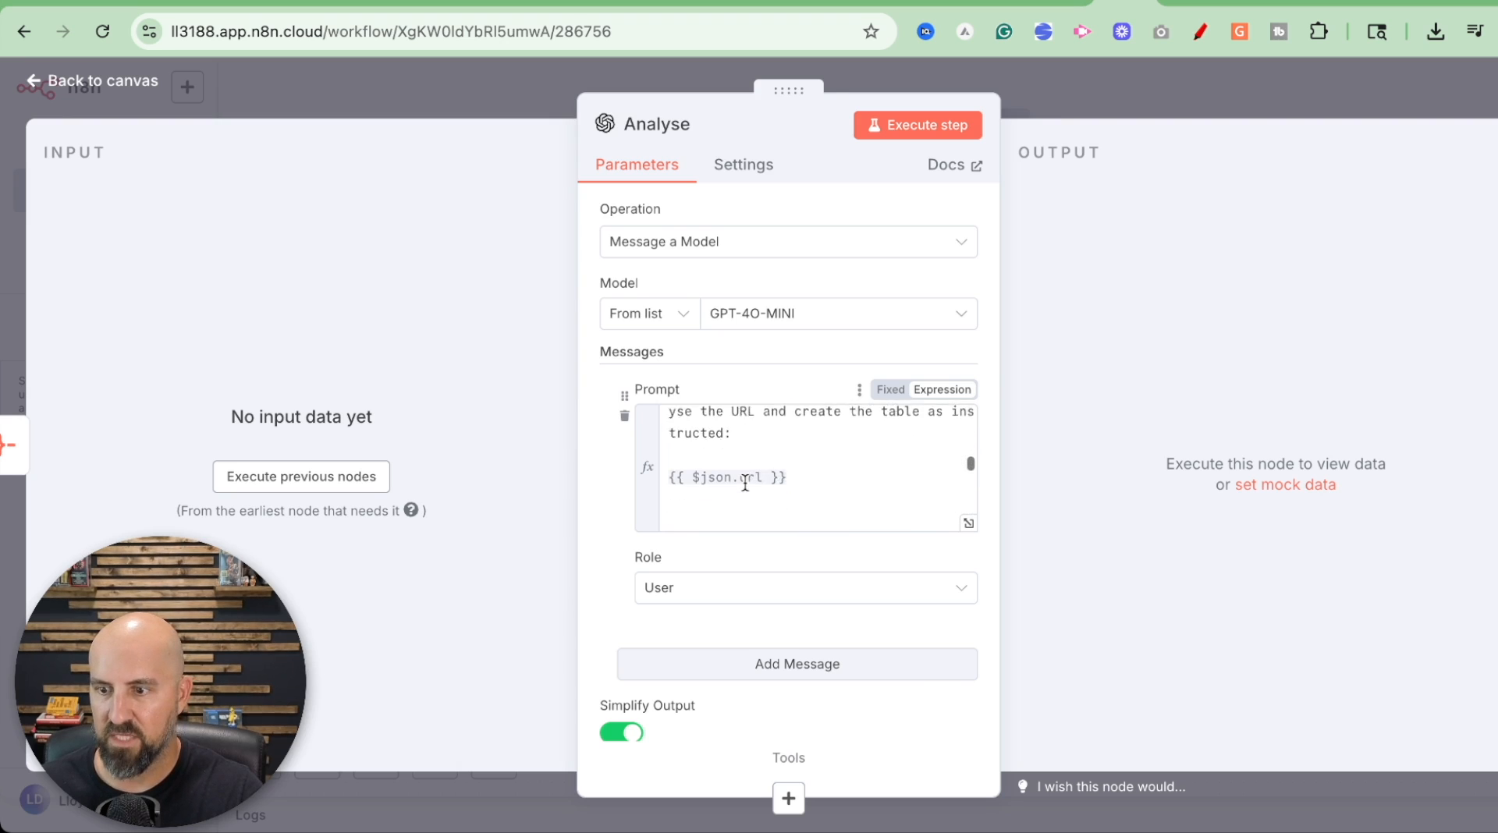
pyautogui.scroll(-3, 745, 483)
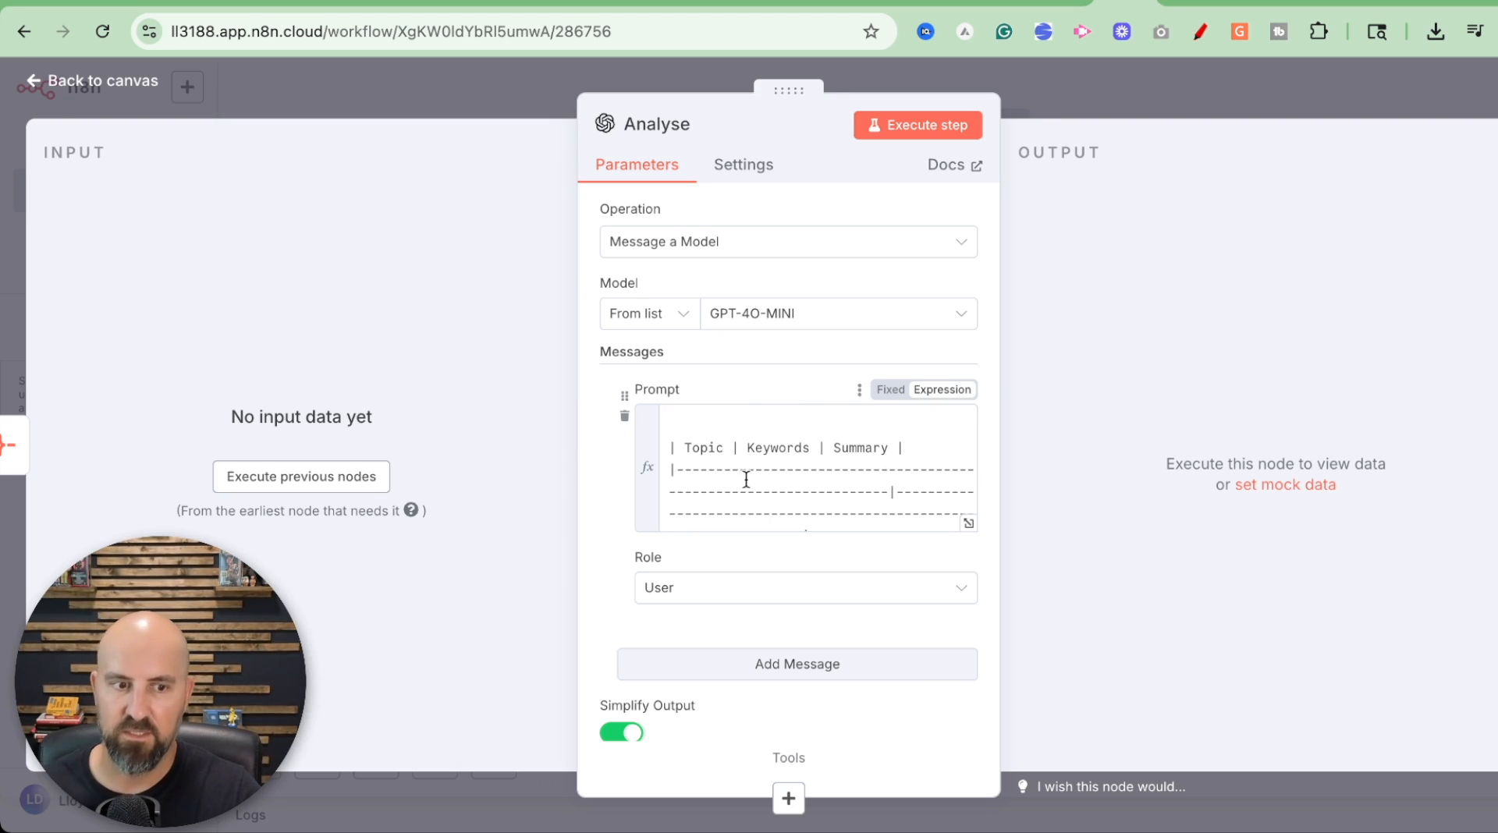
pyautogui.scroll(-5, 850, 457)
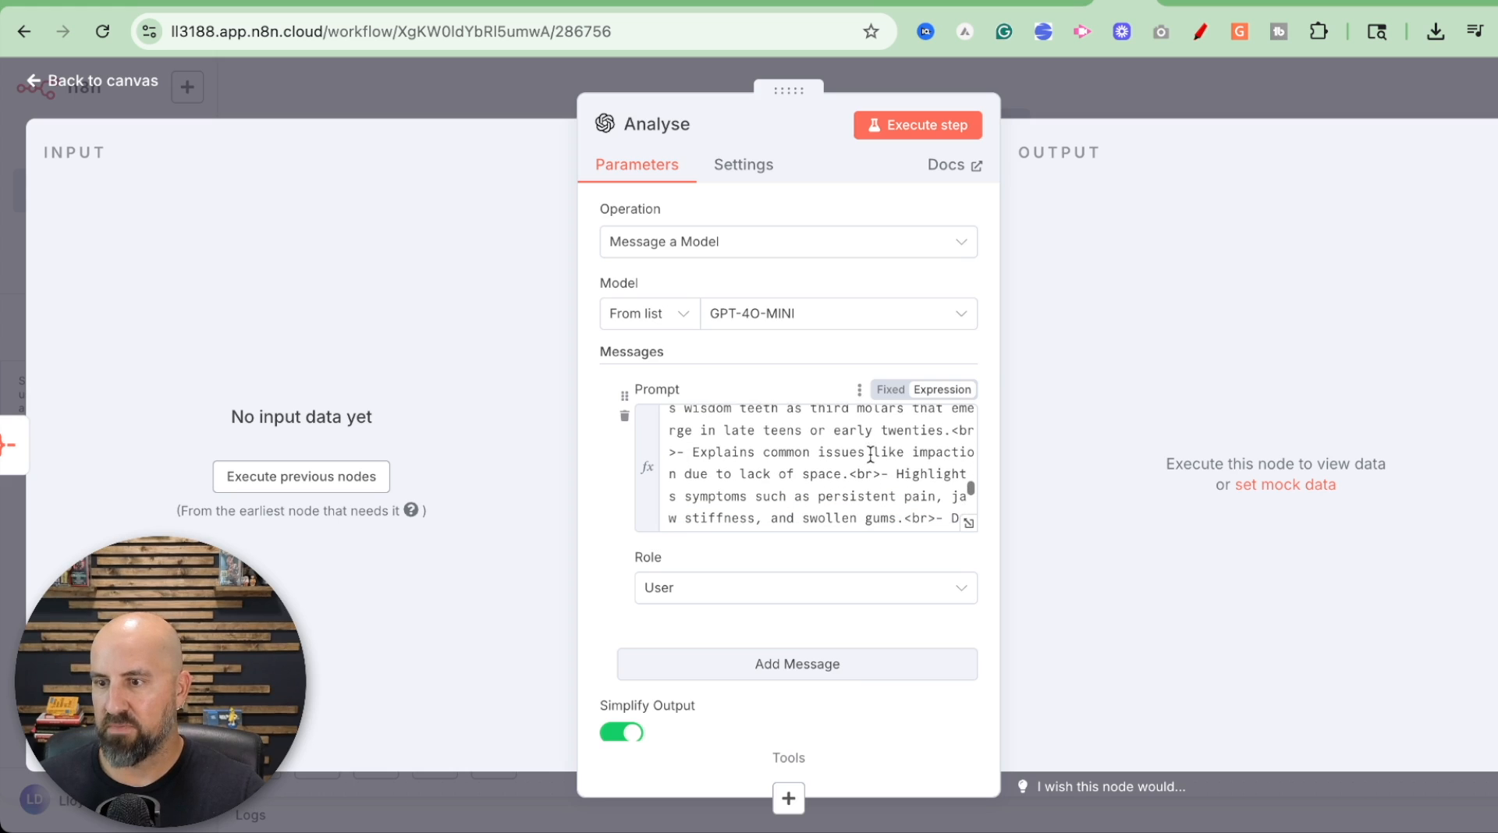
pyautogui.click(1135, 91)
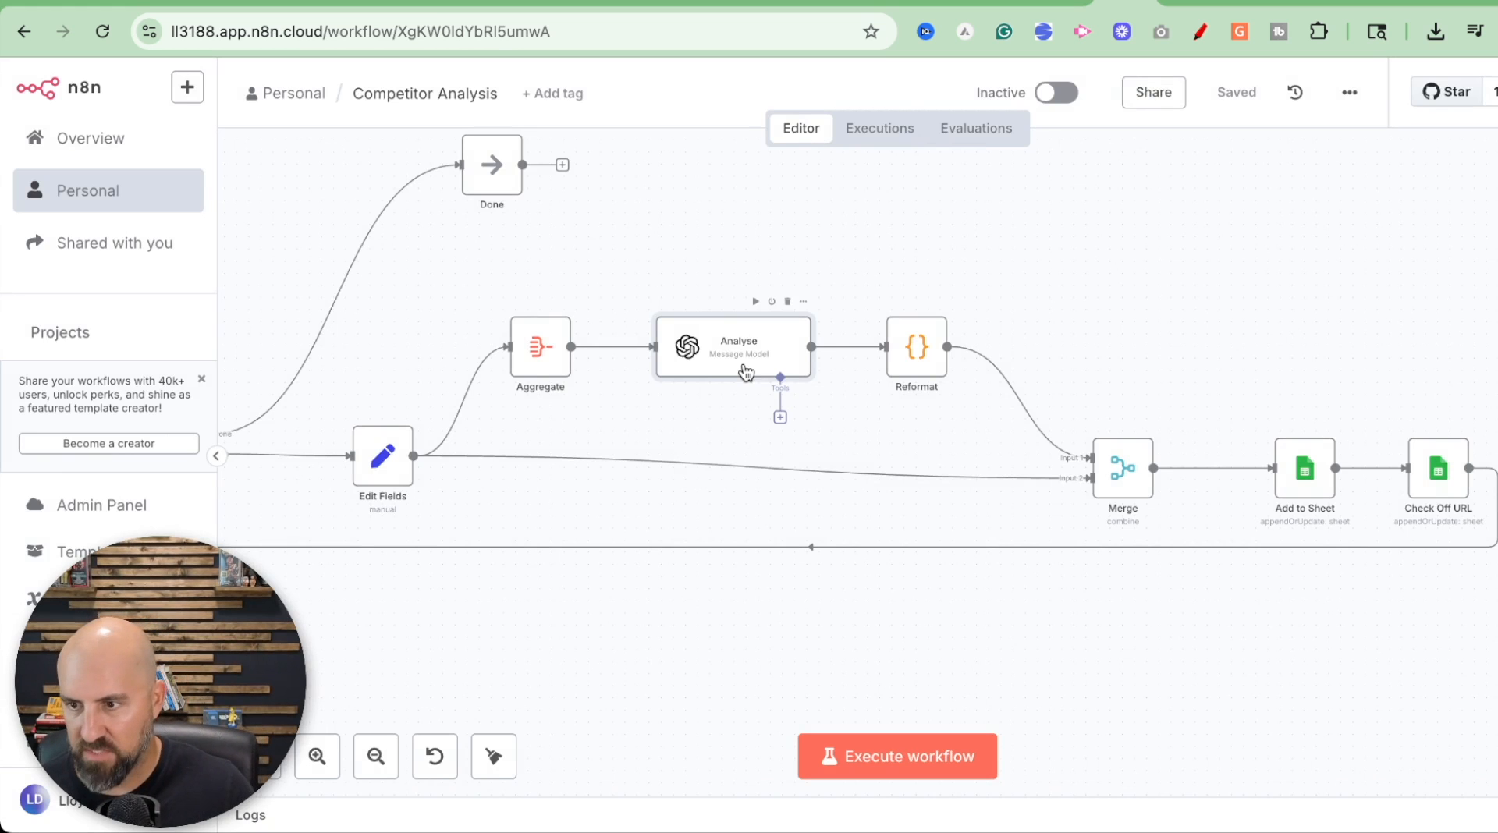
# Step: Open the Reformat node, examine its JavaScript code from the table splitting to the returned data, and return to the canvas
pyautogui.doubleClick(915, 351)
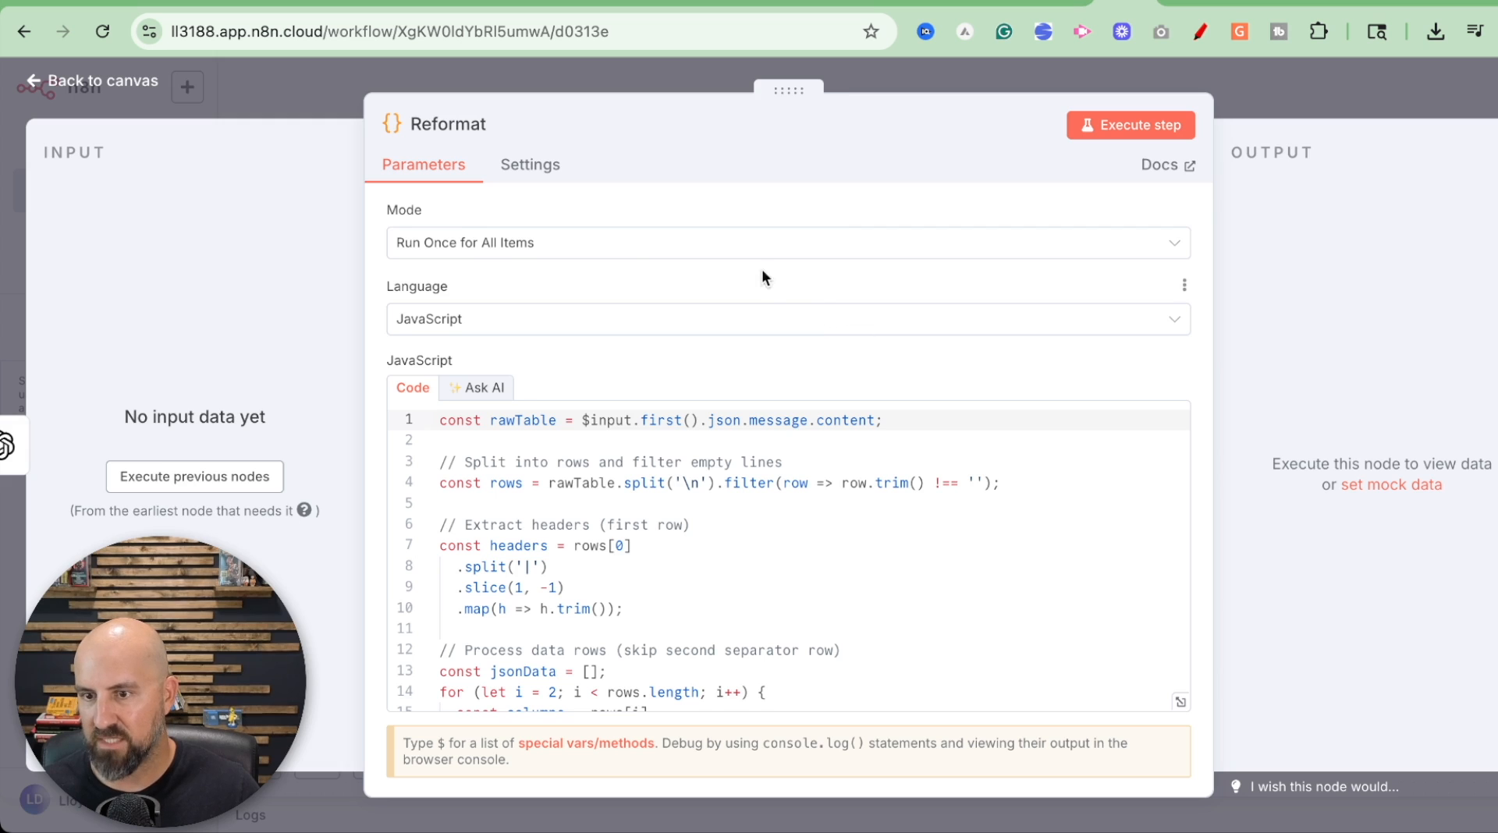
pyautogui.scroll(-1, 624, 270)
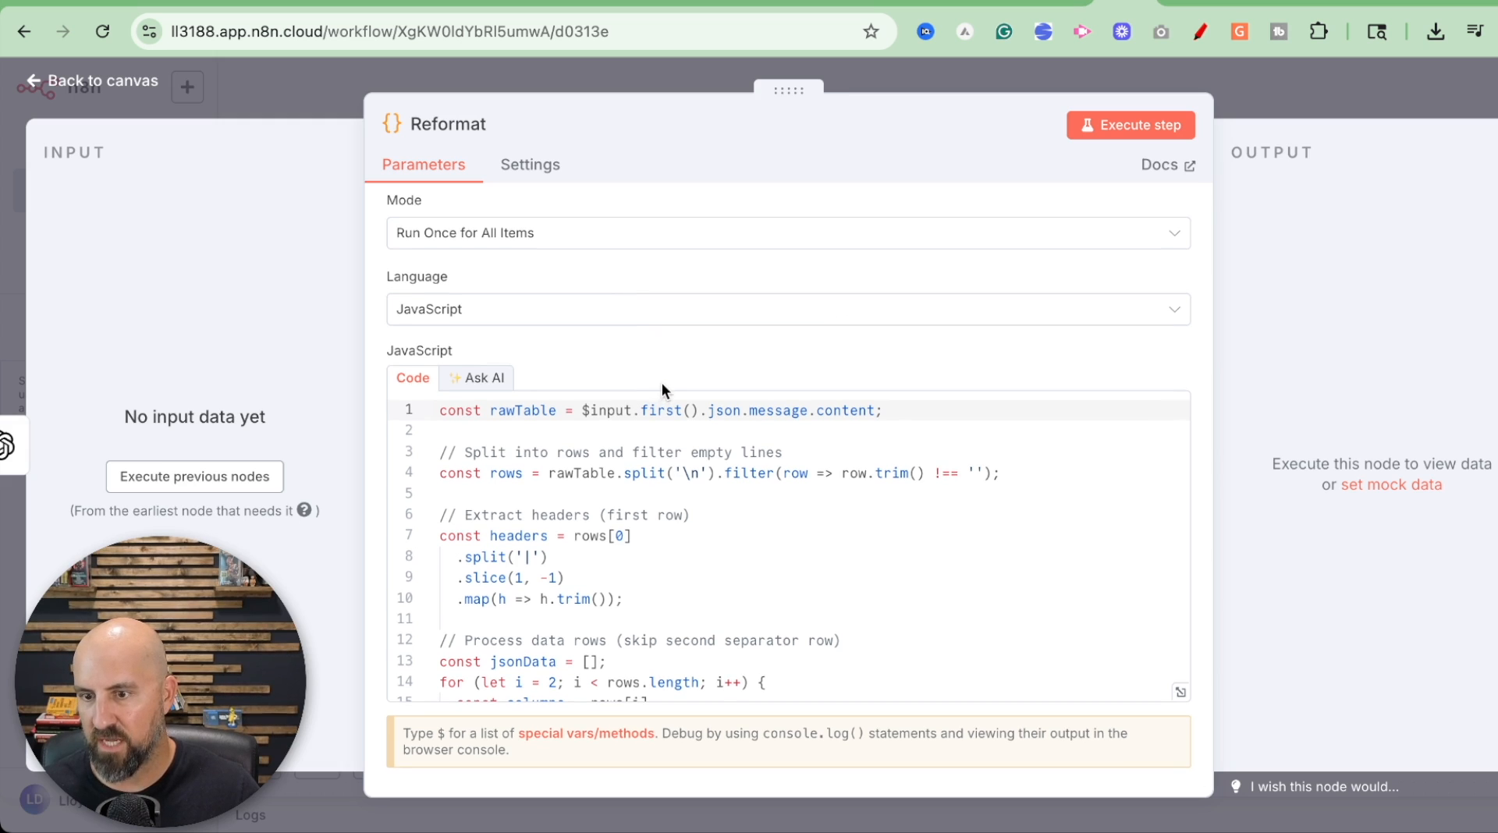
pyautogui.scroll(-1, 673, 434)
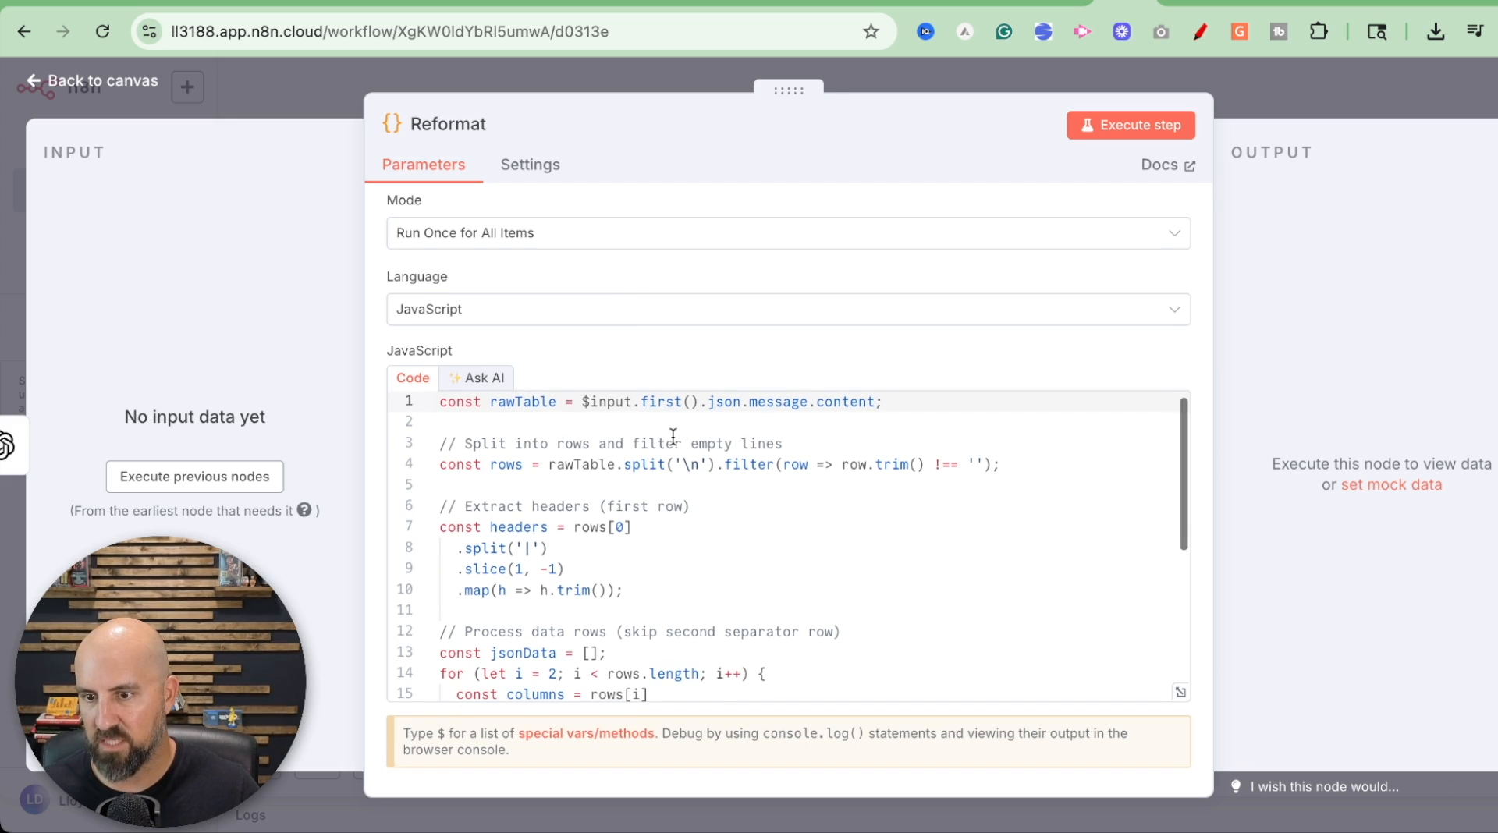
pyautogui.scroll(-6, 673, 435)
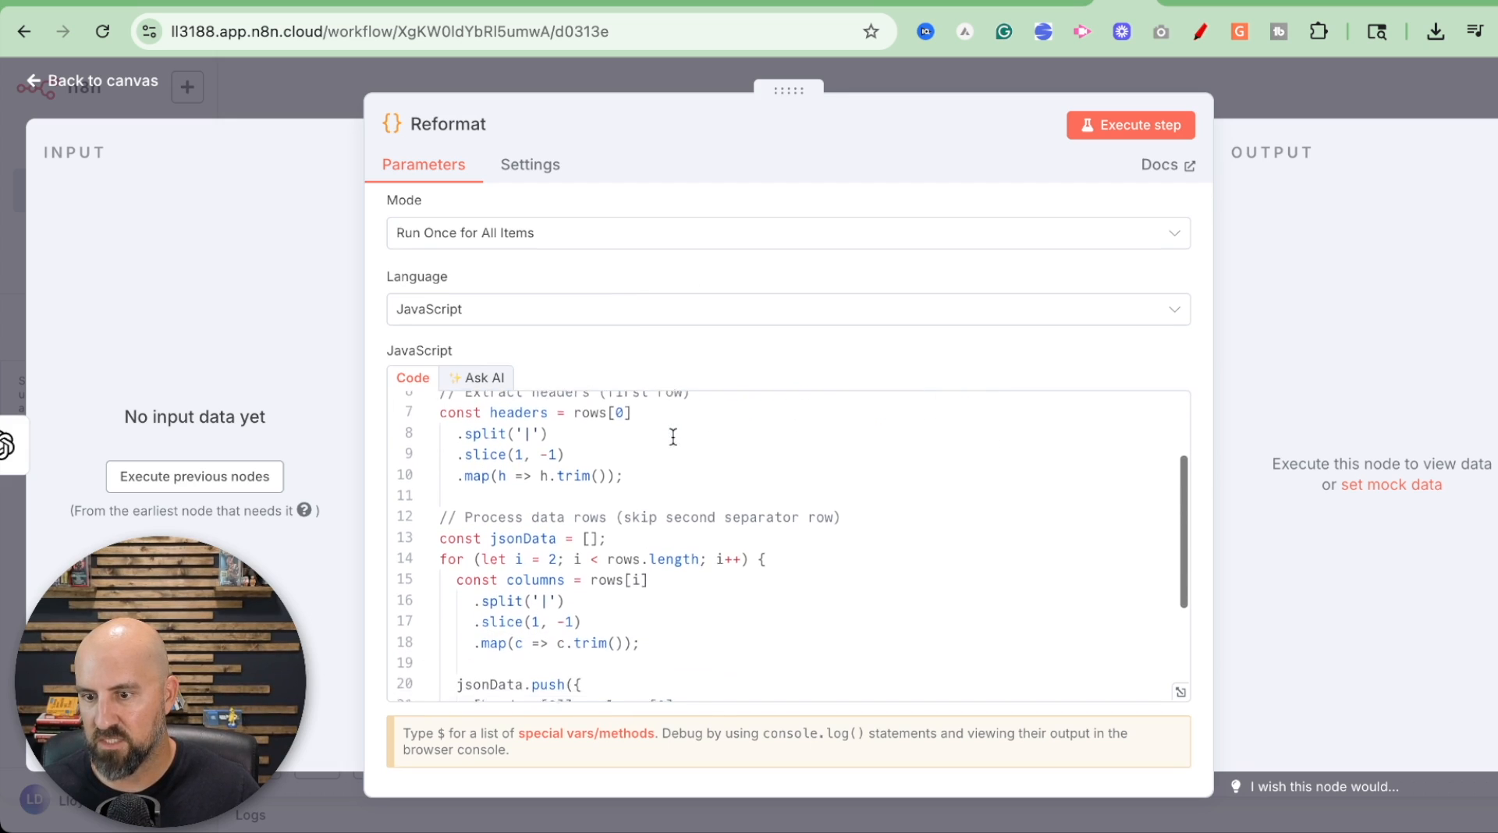
pyautogui.scroll(-5, 673, 436)
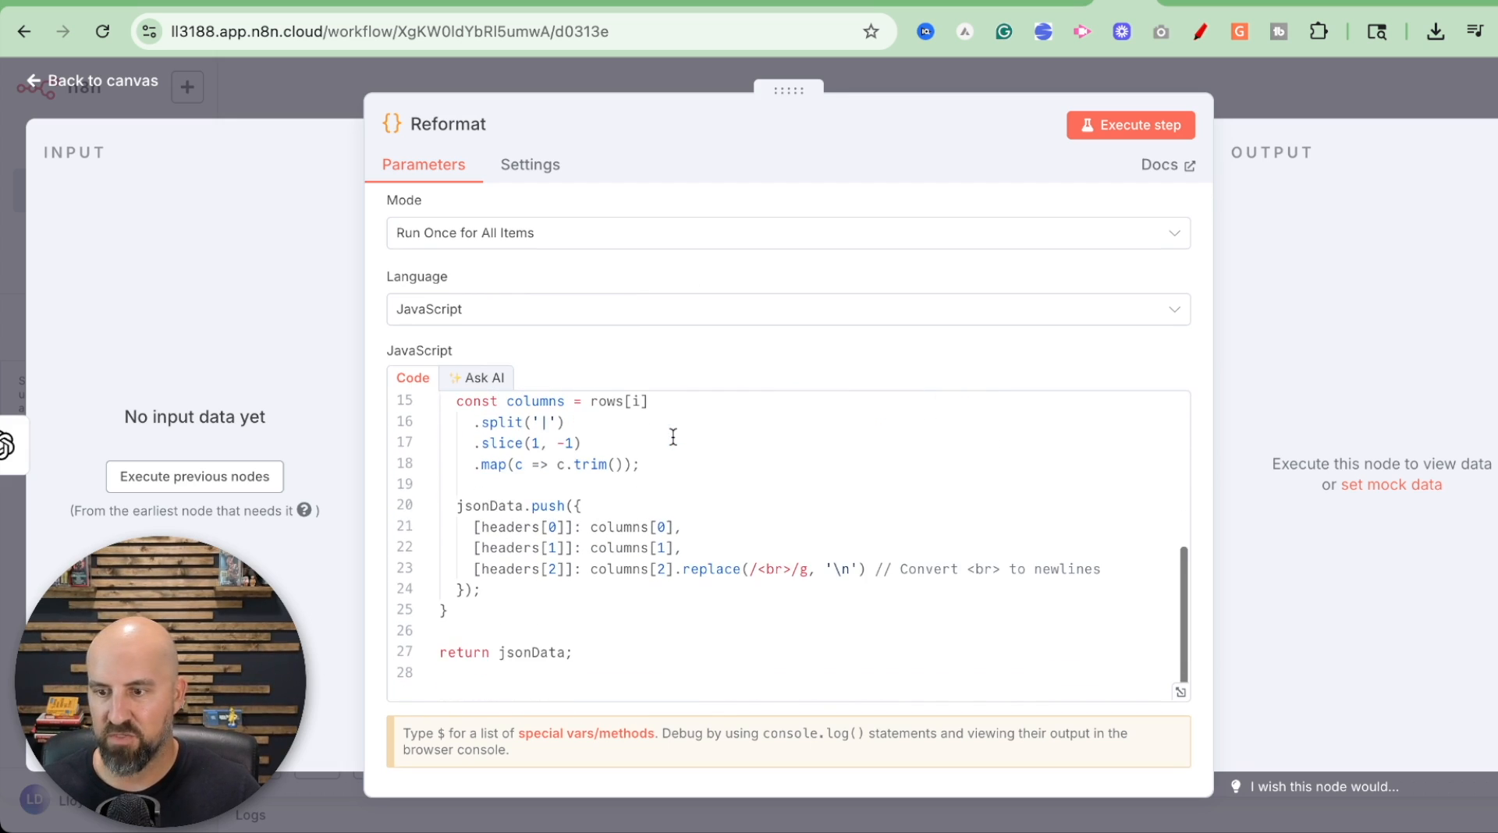
pyautogui.scroll(4, 697, 461)
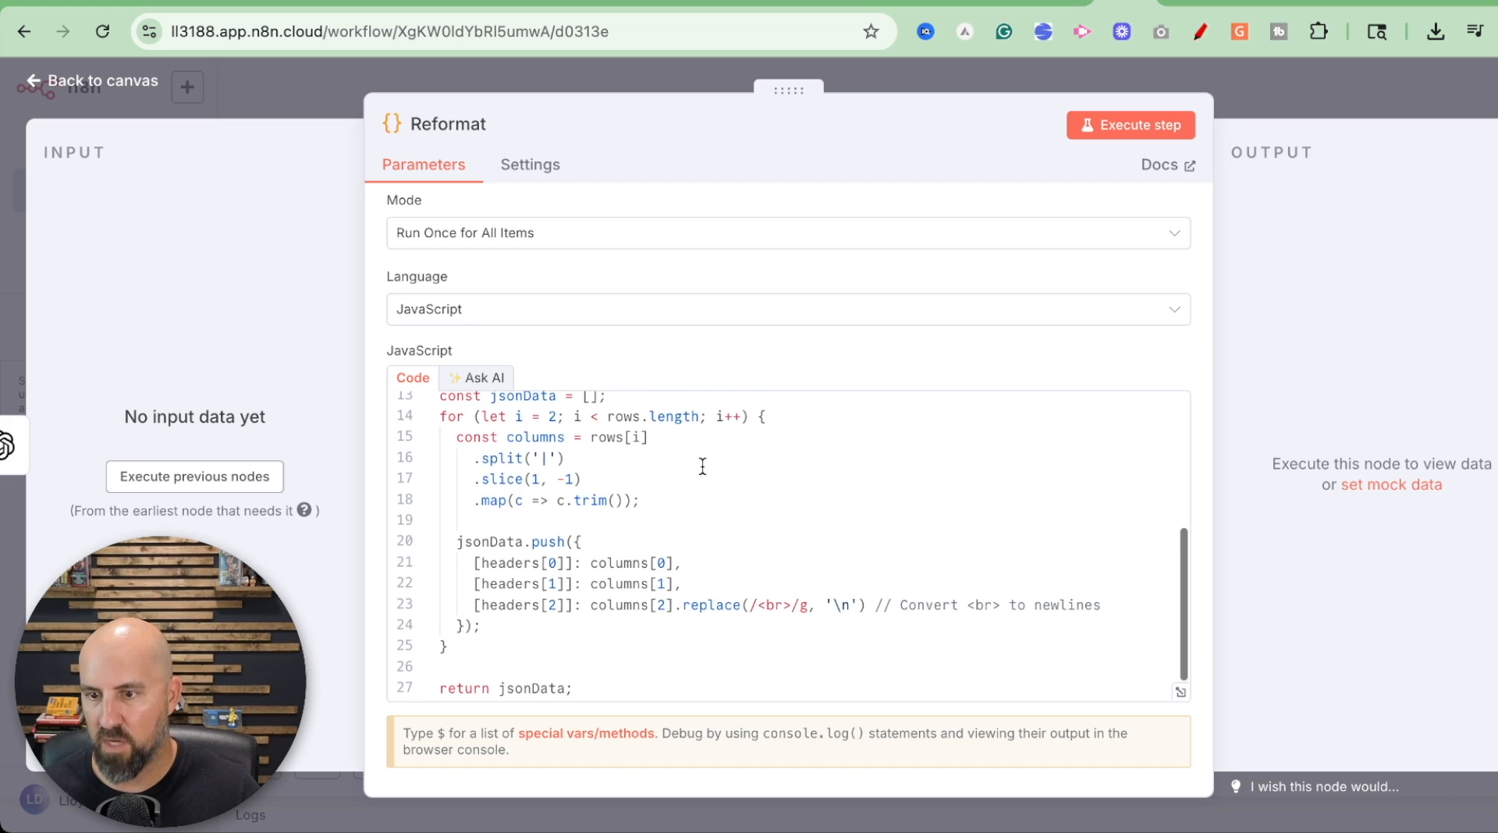
pyautogui.scroll(10, 703, 466)
pyautogui.scroll(1, 705, 466)
pyautogui.scroll(-3, 704, 466)
pyautogui.scroll(-5, 706, 466)
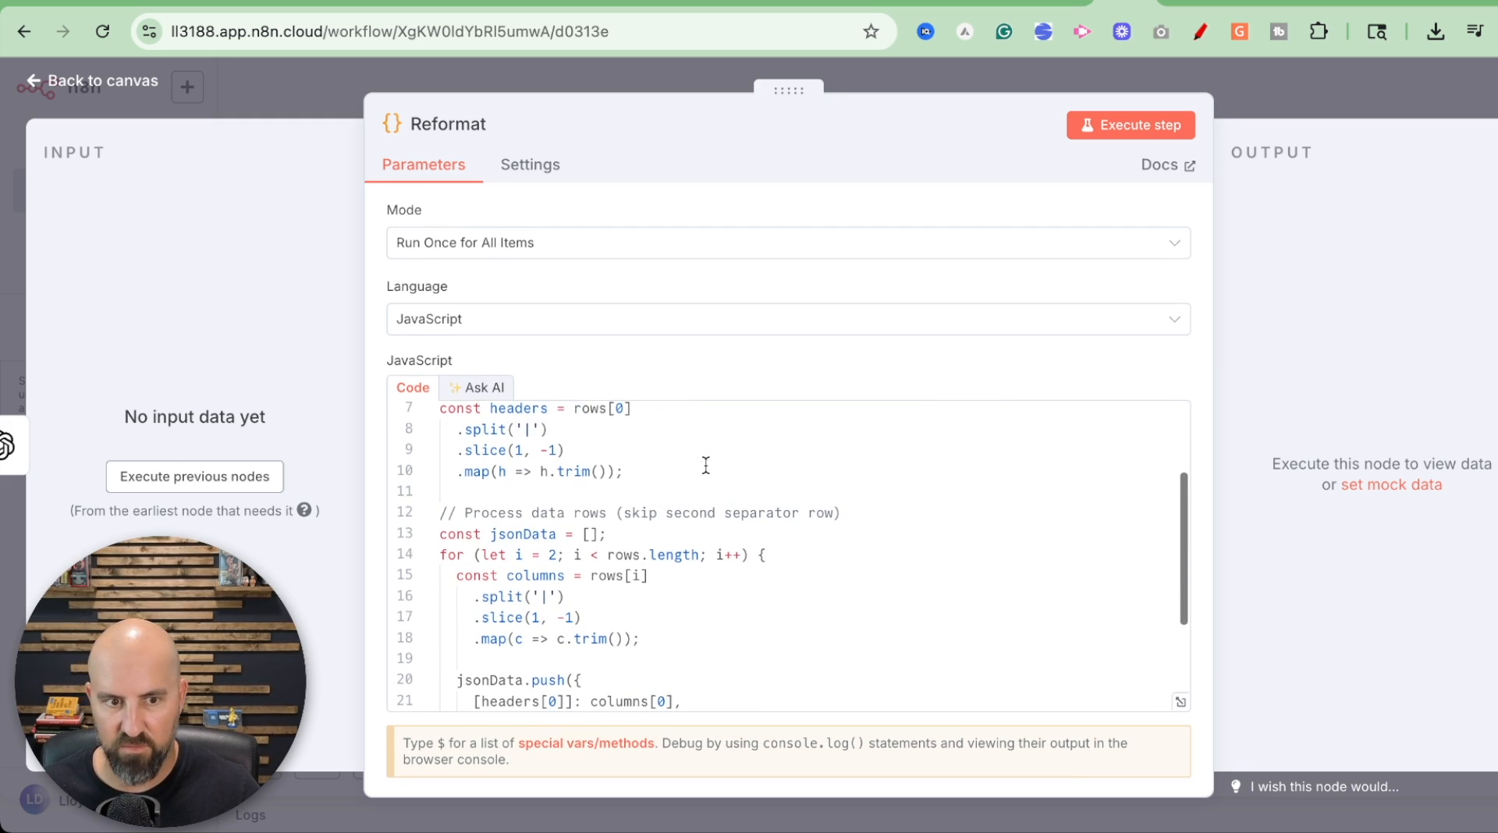
pyautogui.scroll(-2, 705, 466)
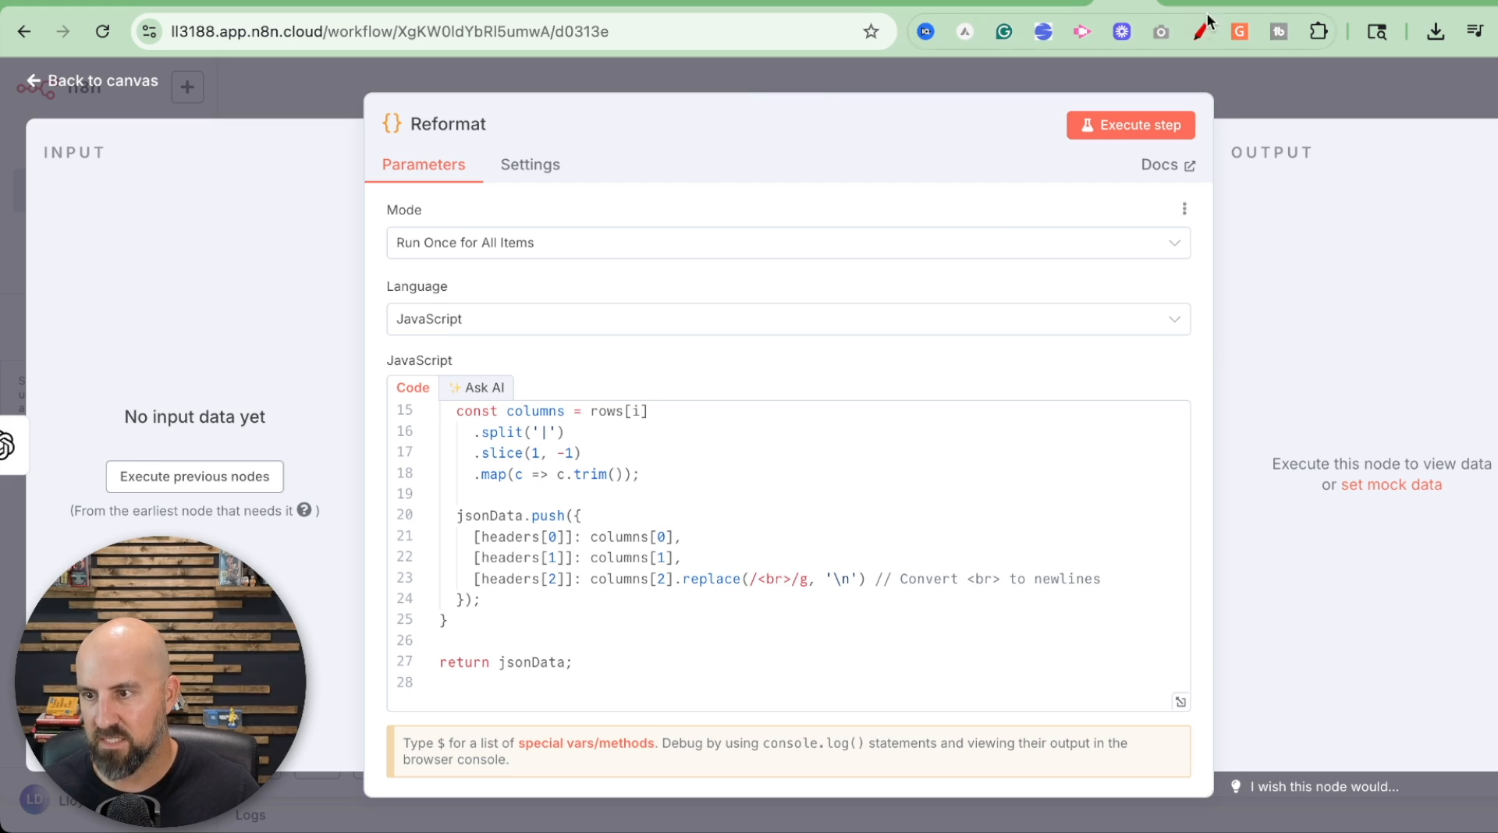
pyautogui.click(1252, 85)
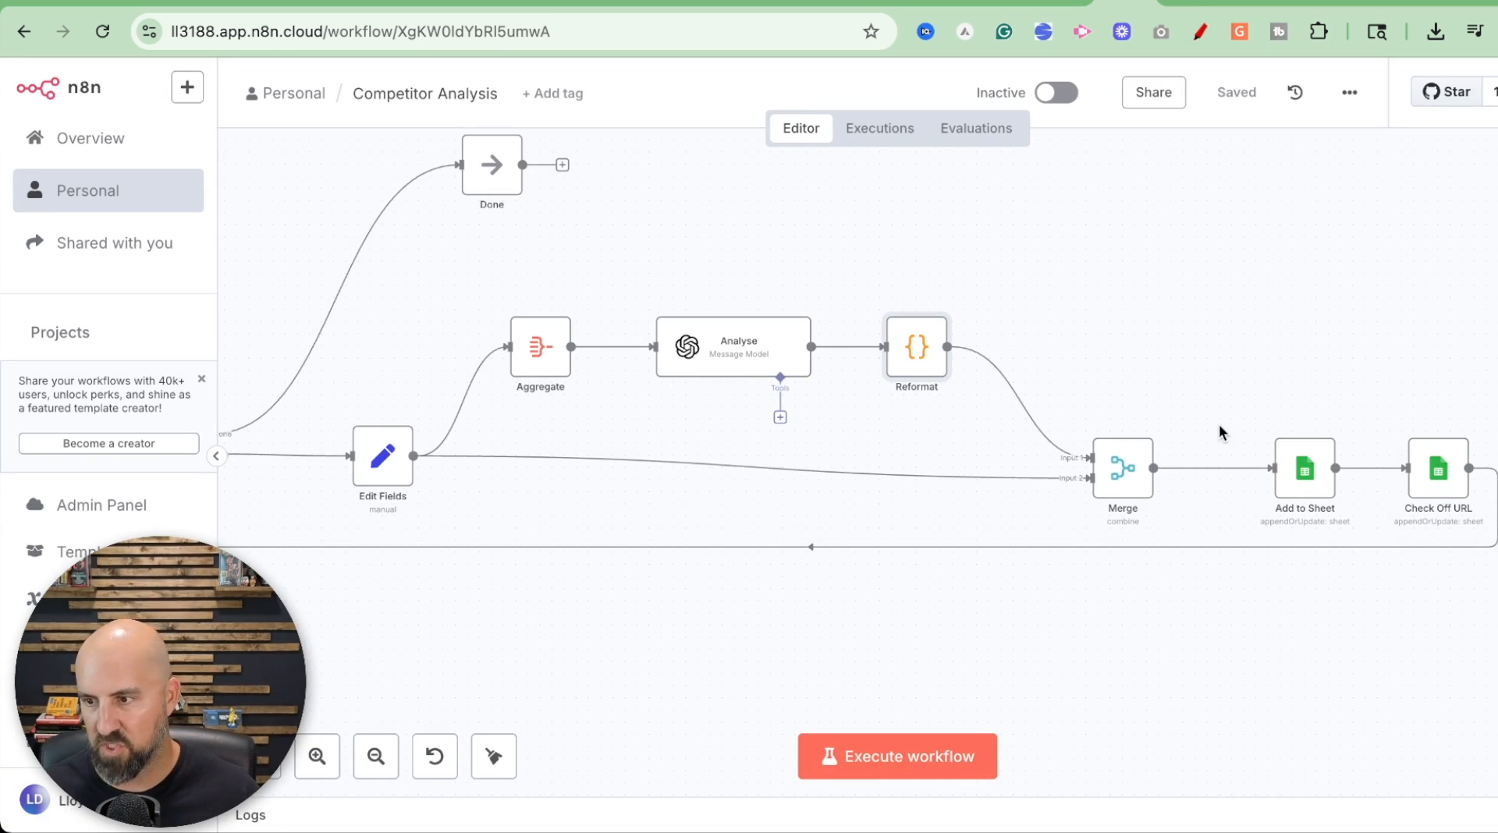
# Step: Open the Merge node to review how it combines its inputs, then trace the Edit Fields connection to it on the canvas
pyautogui.click(1125, 475)
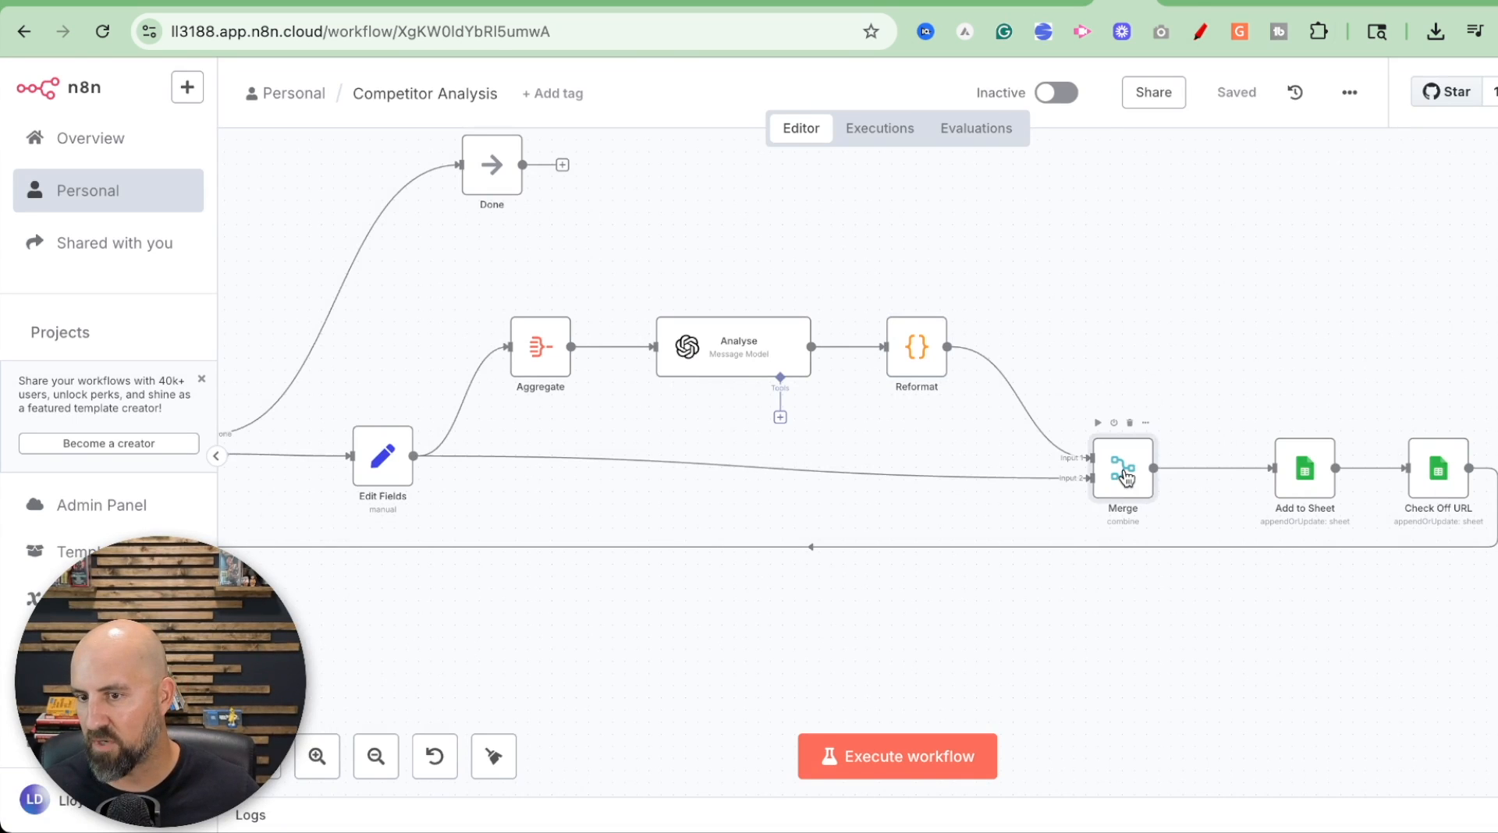
pyautogui.doubleClick(1125, 475)
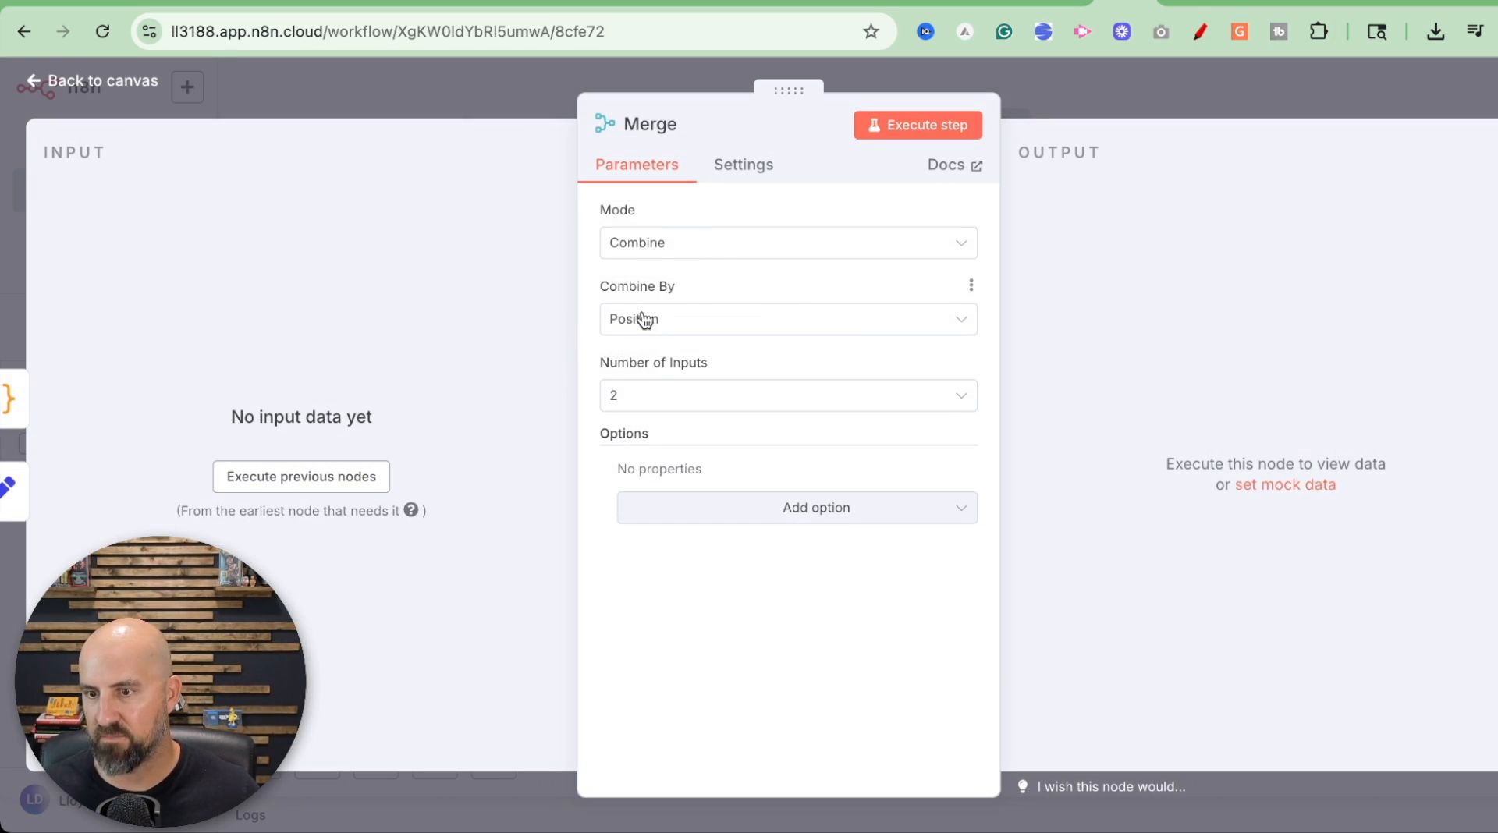
pyautogui.click(1144, 93)
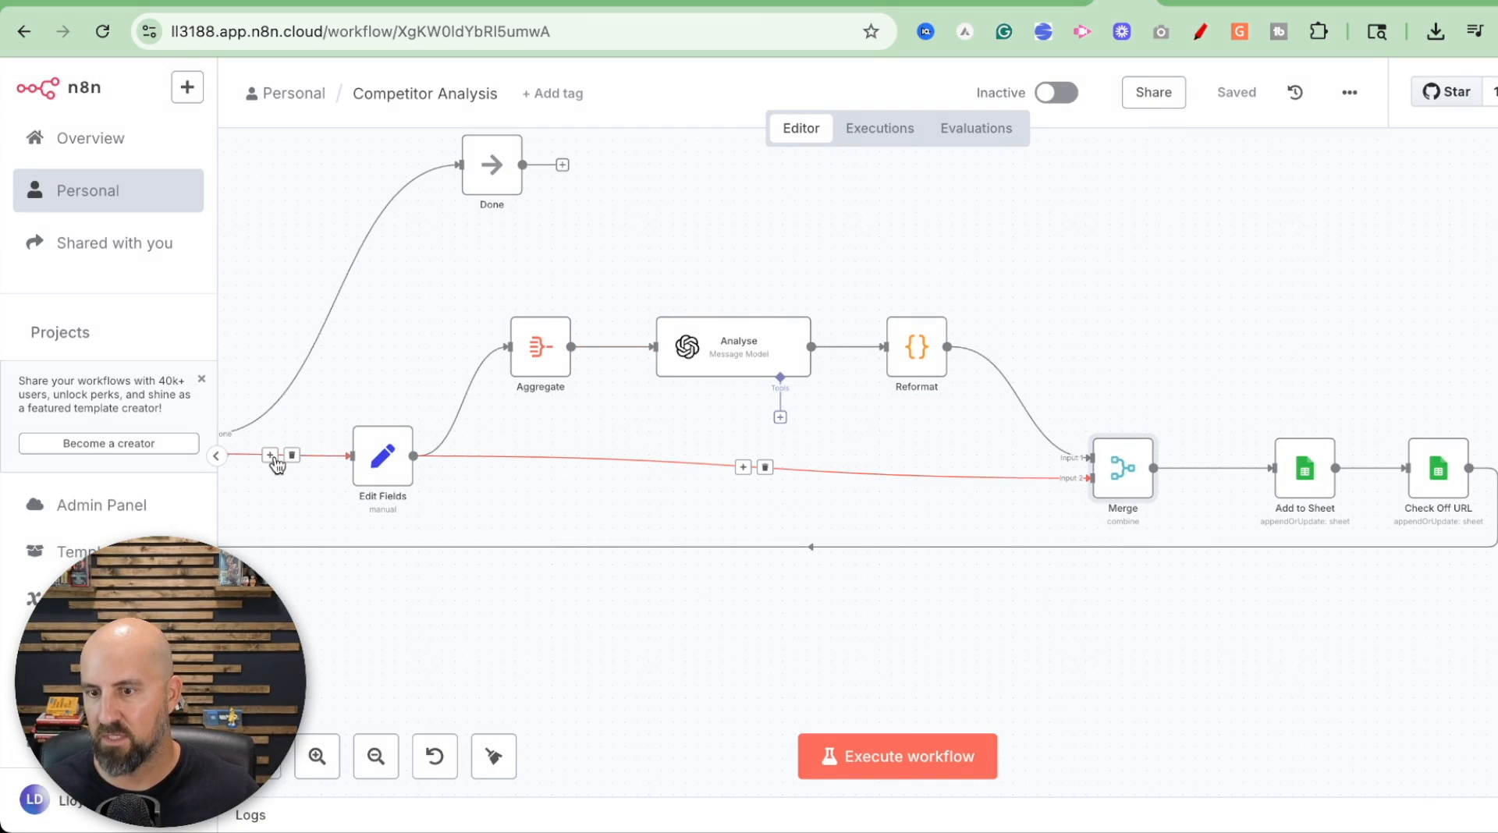
pyautogui.moveTo(867, 491)
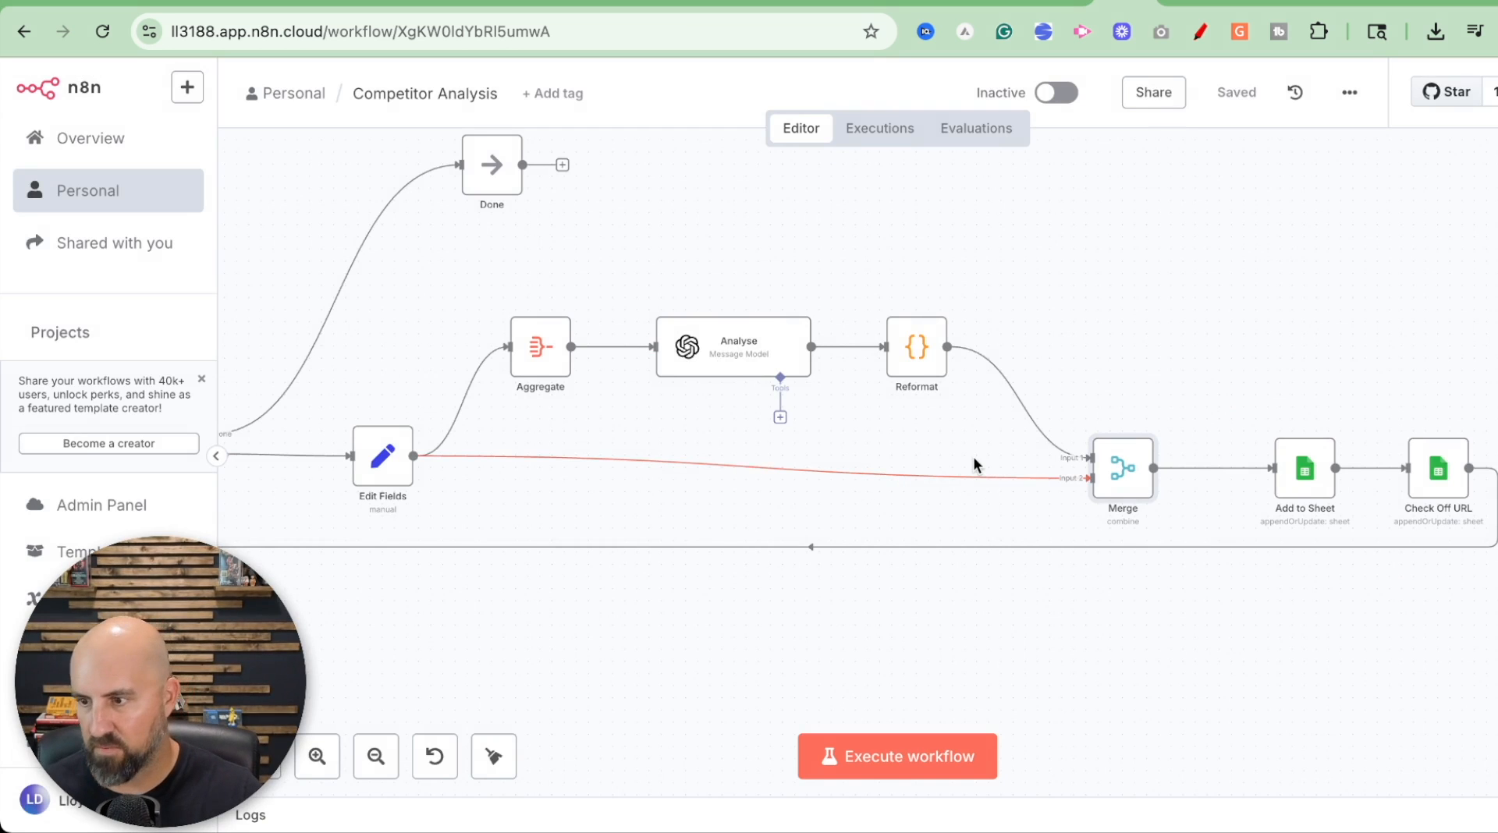
# Step: Open the Add to Sheet node, review its target sheet, matching column and values to send, and return to the canvas
pyautogui.doubleClick(1307, 466)
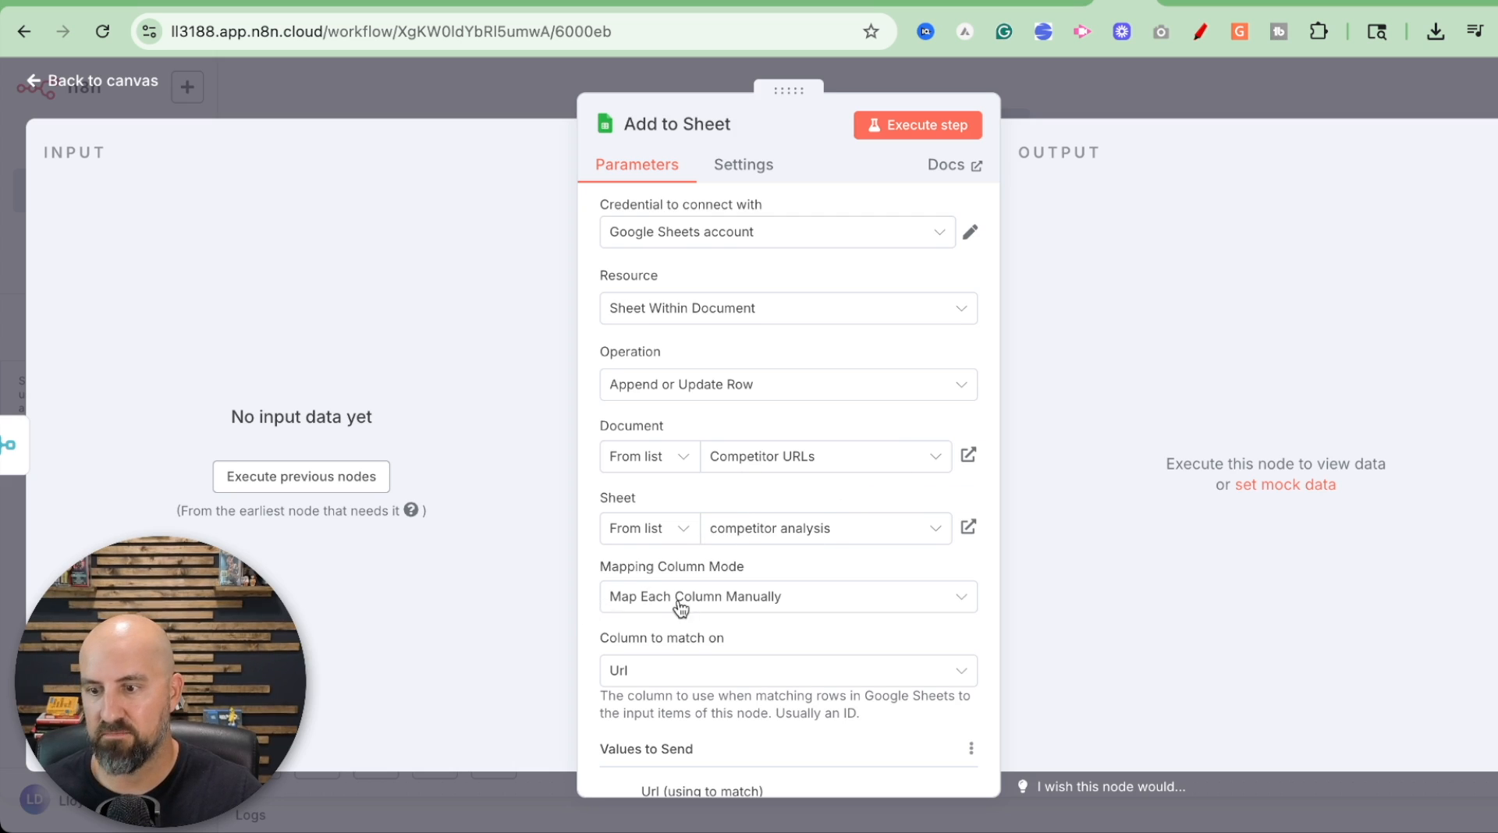
pyautogui.scroll(-5, 664, 607)
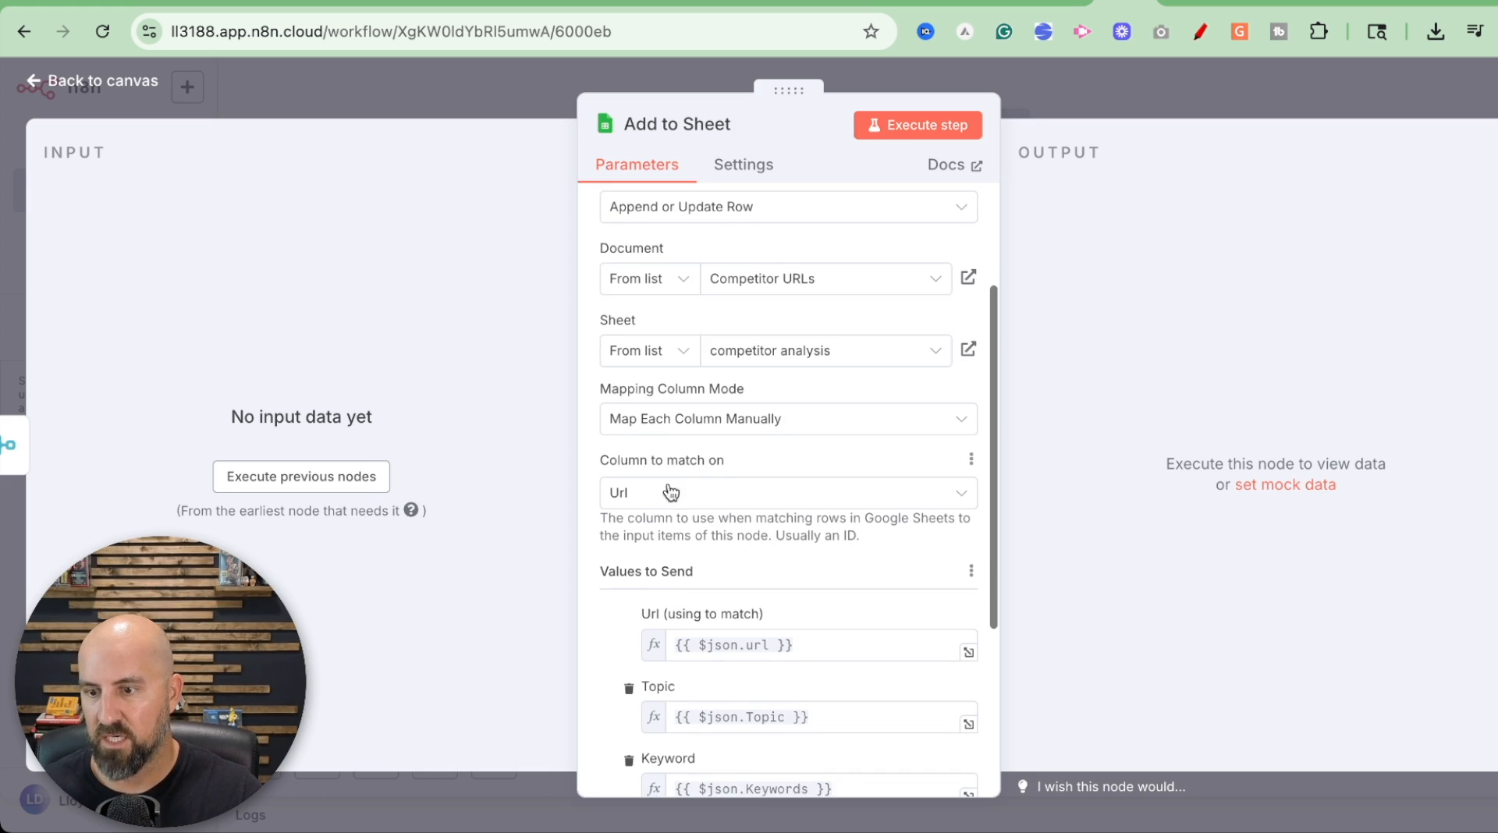
pyautogui.scroll(-6, 664, 506)
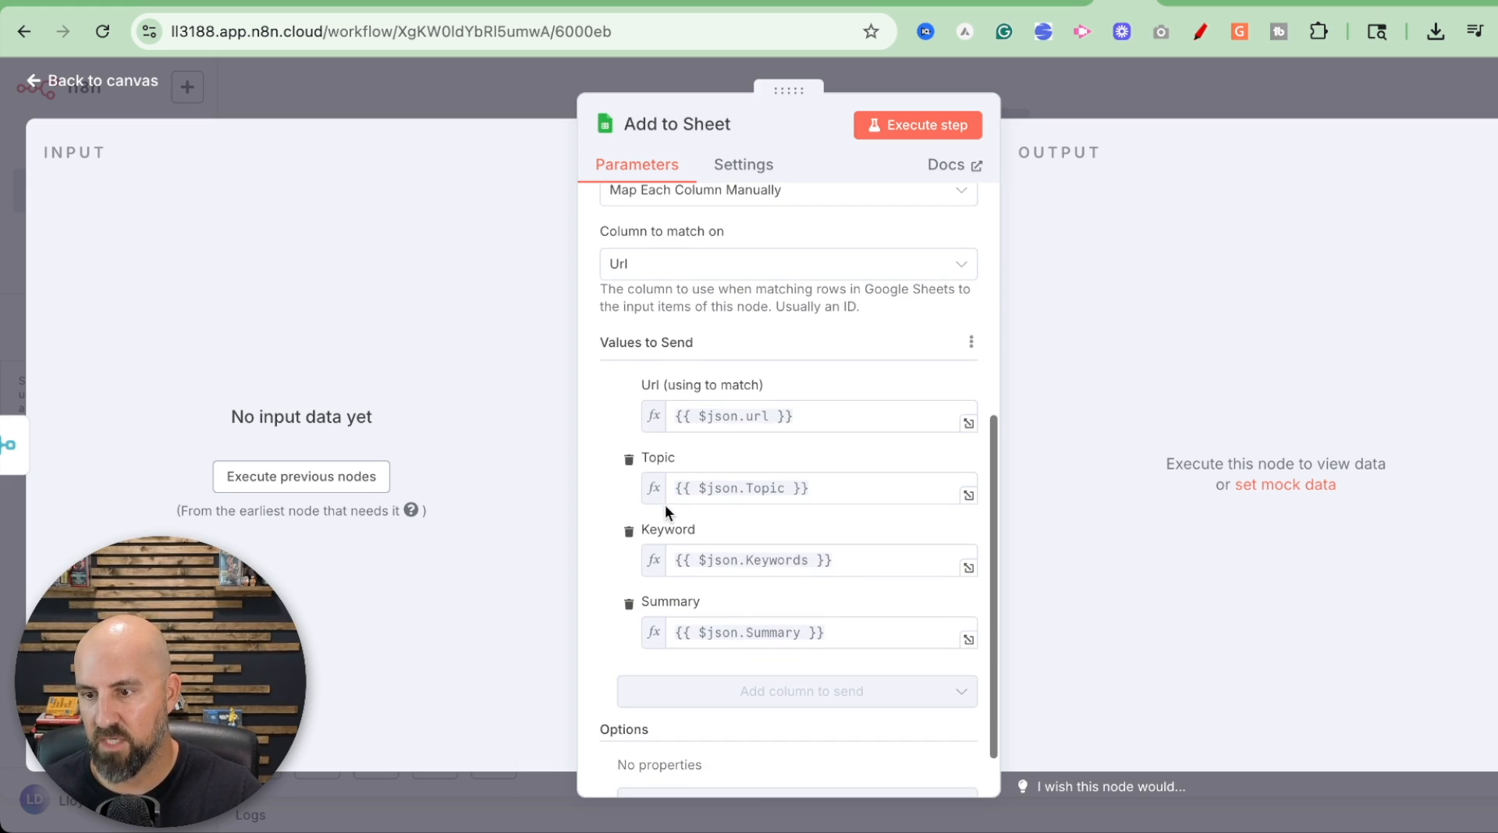
pyautogui.scroll(-2, 780, 439)
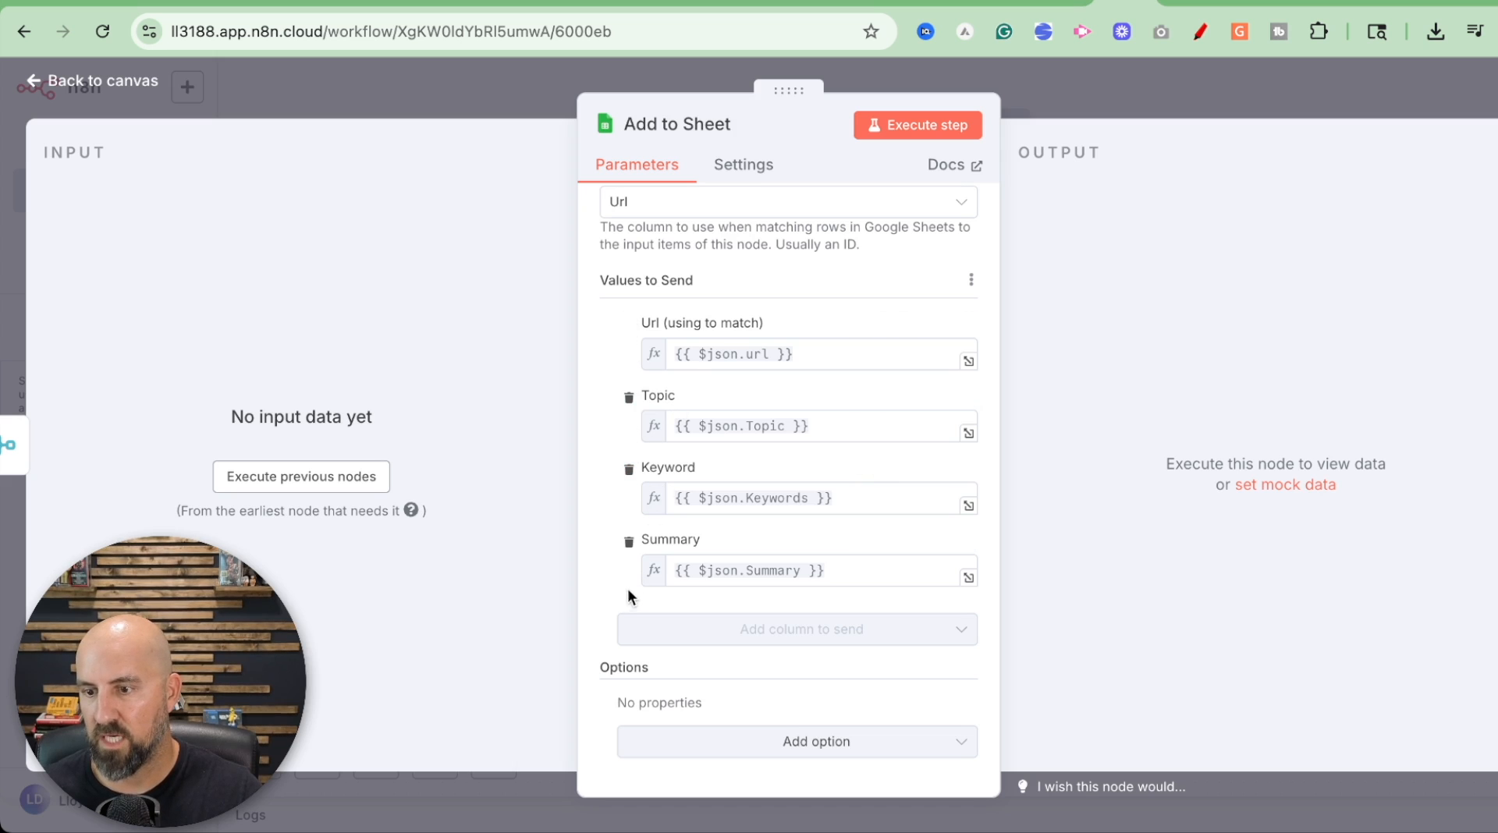
pyautogui.press('Escape')
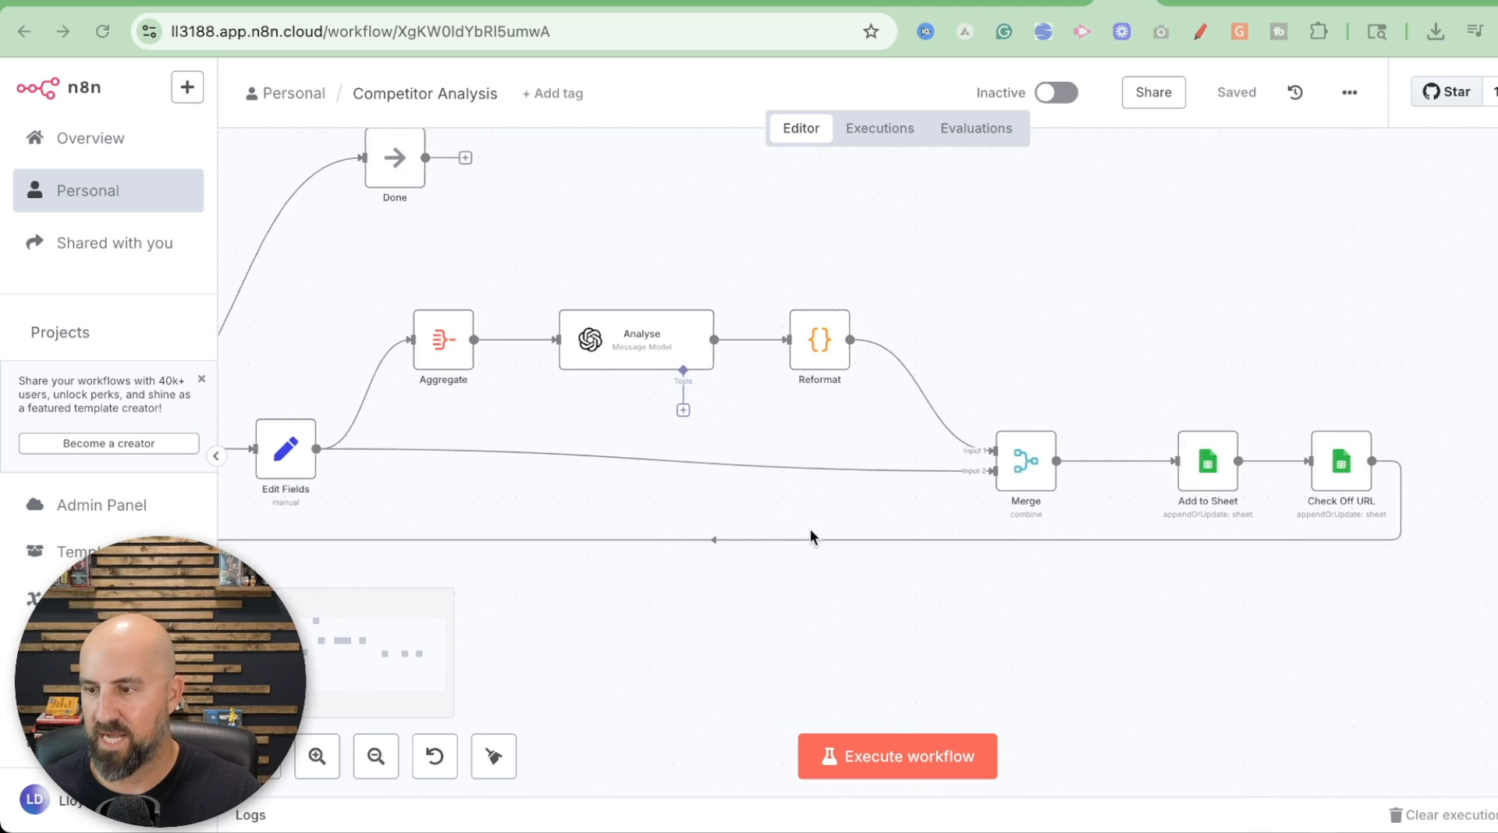
# Step: Open the Check Off URL node, review its target sheet, matching column and Analyzed value mapping, and return to the canvas
pyautogui.doubleClick(1309, 463)
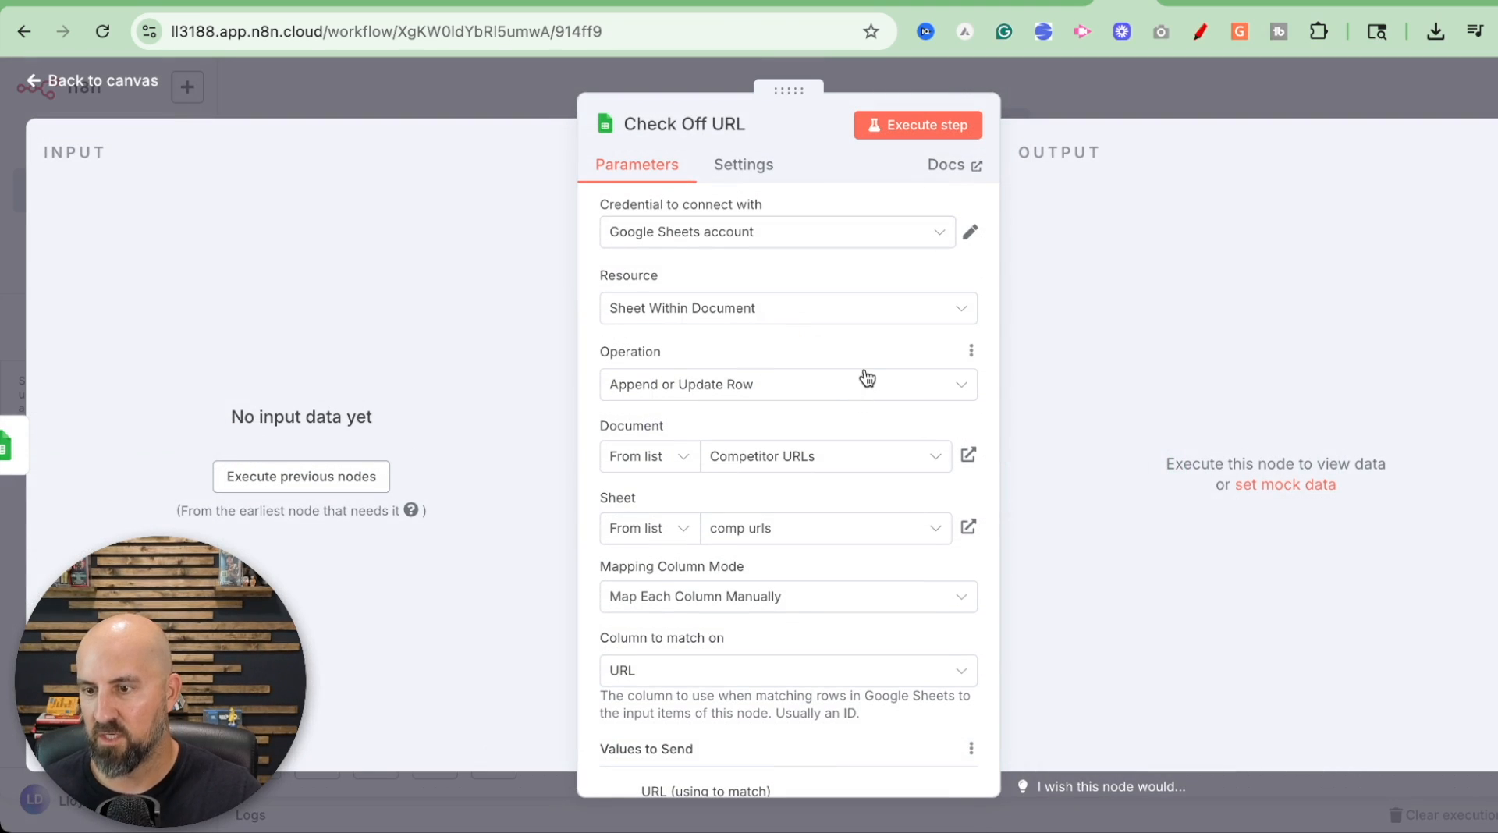
pyautogui.scroll(-1, 867, 379)
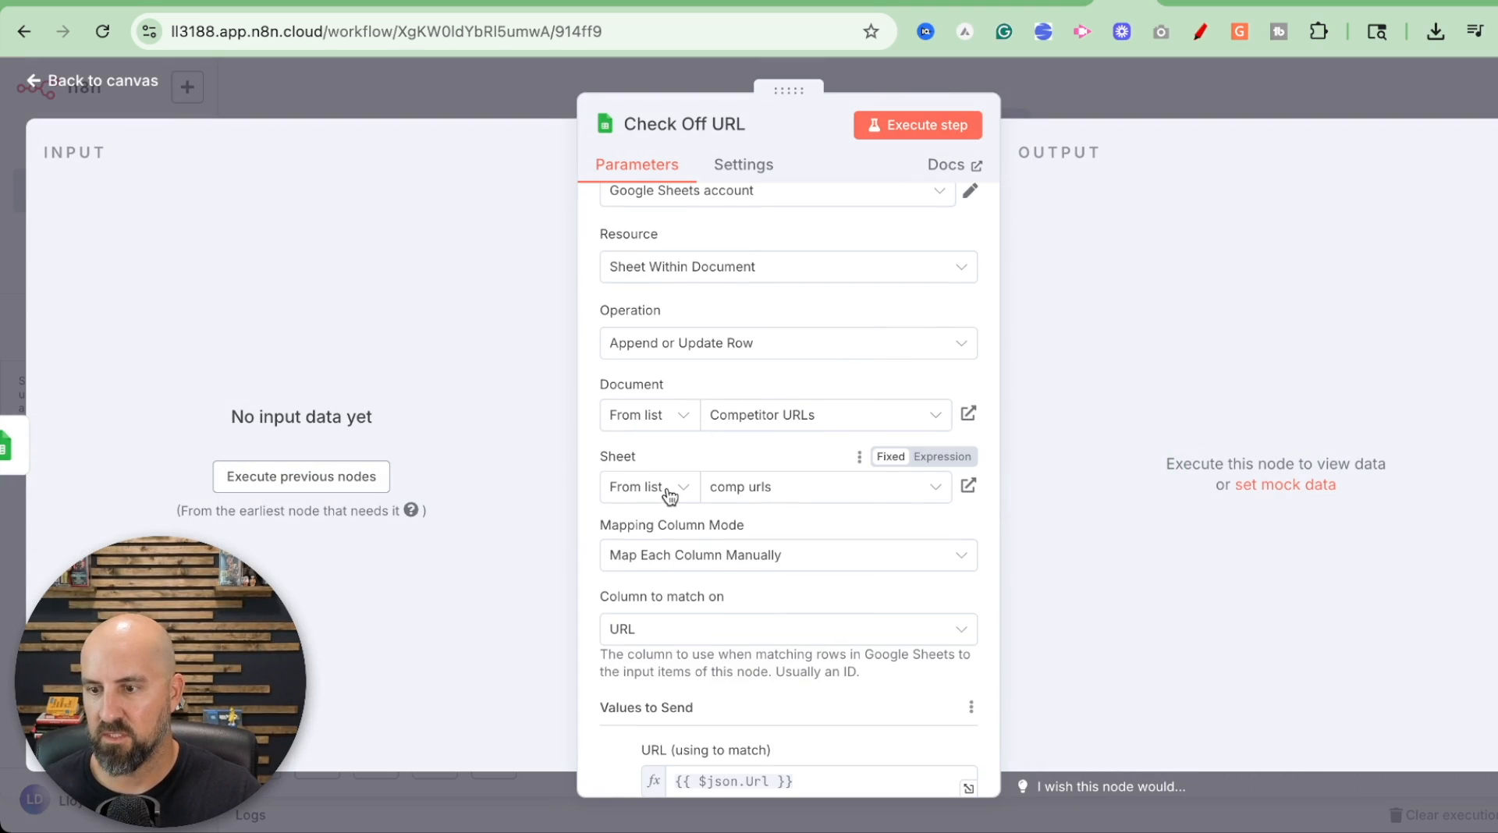
pyautogui.scroll(-4, 806, 501)
pyautogui.scroll(-3, 810, 512)
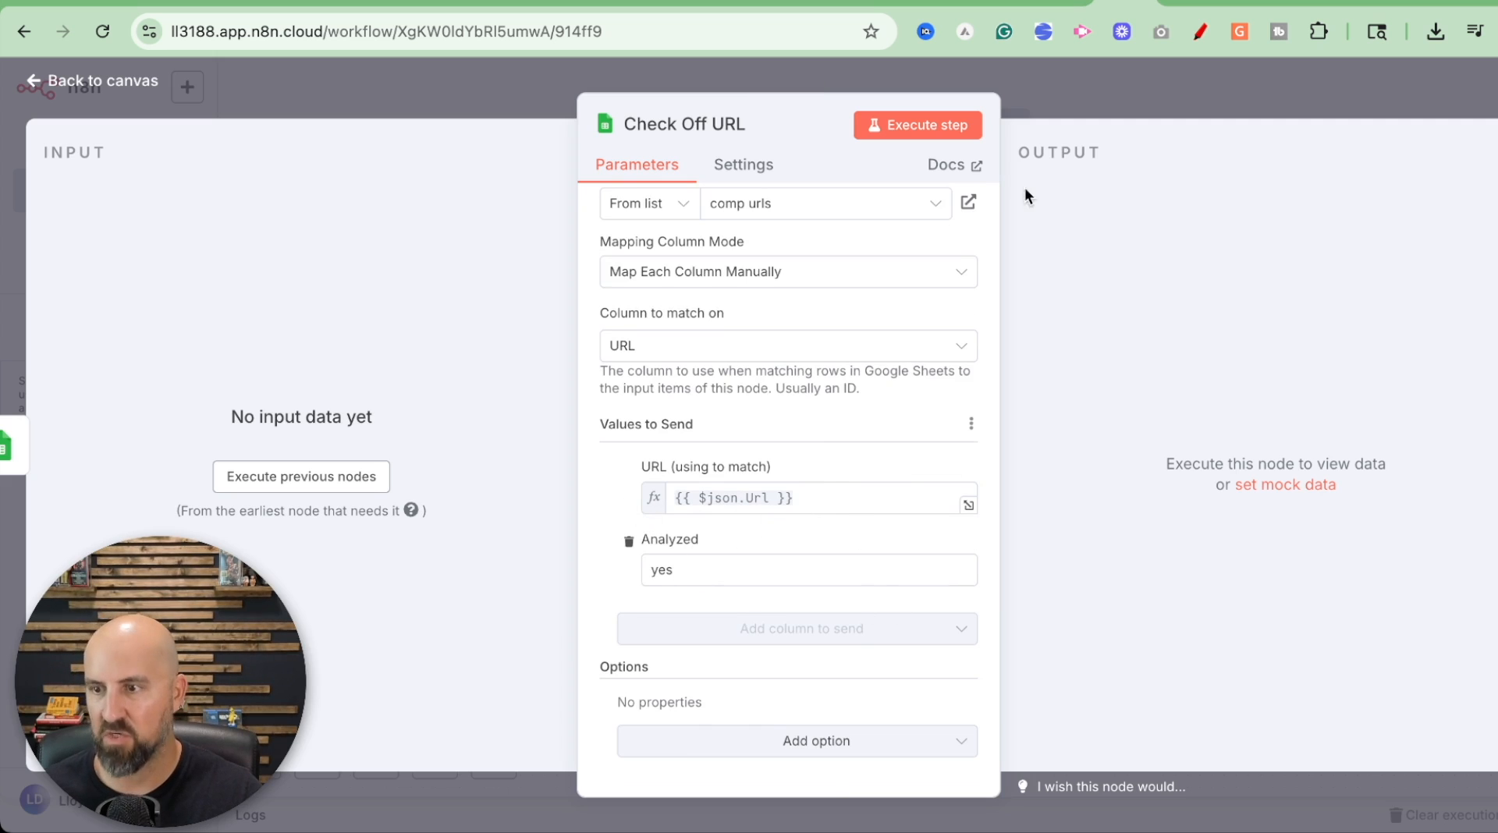
pyautogui.click(1117, 80)
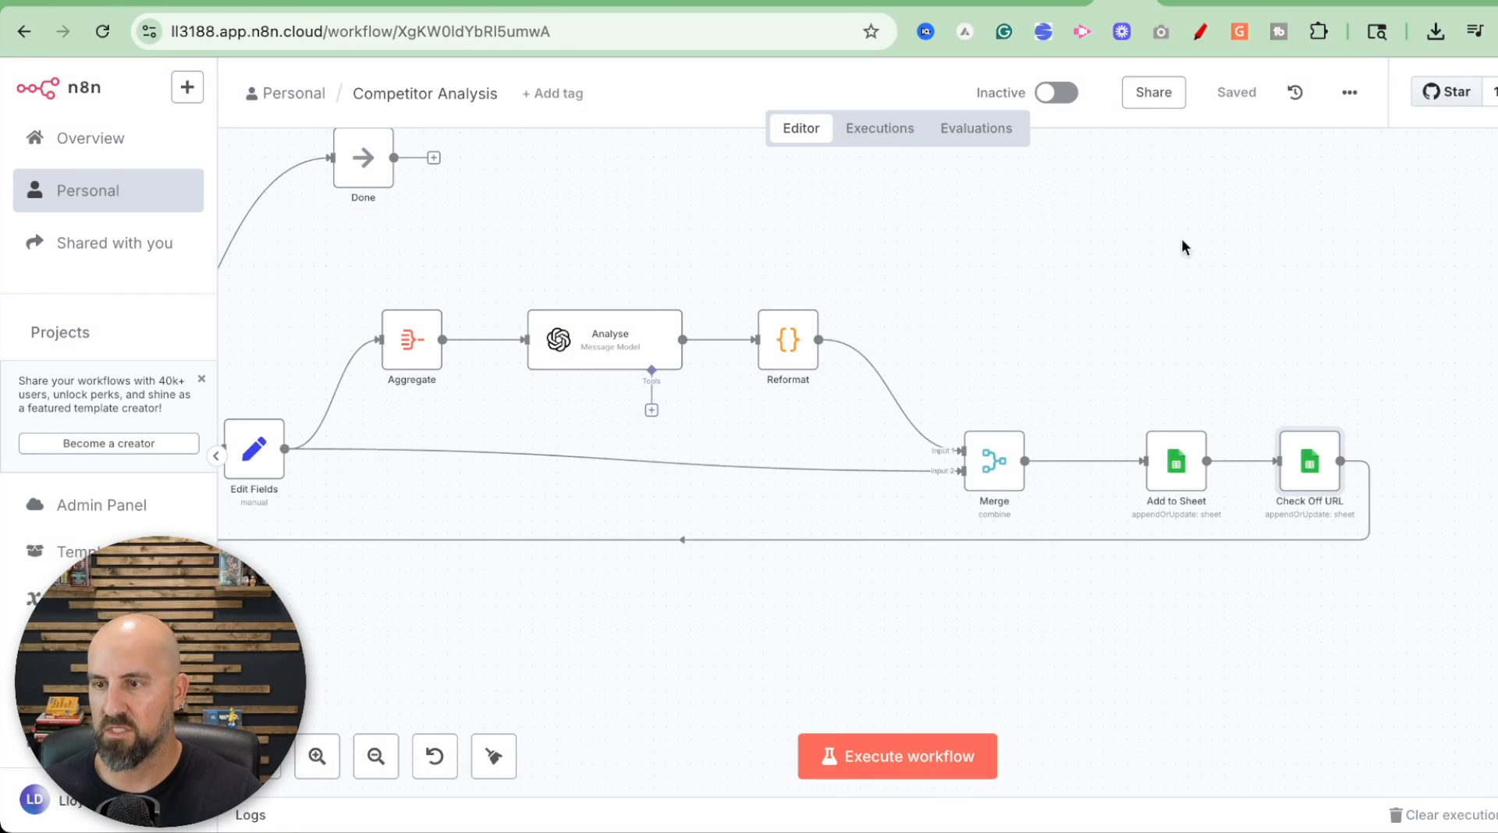
# Step: Switch to the Competitor URLs spreadsheet and examine the titles, keywords, outlines and source URLs in the competitor analysis sheet
pyautogui.click(1055, 9)
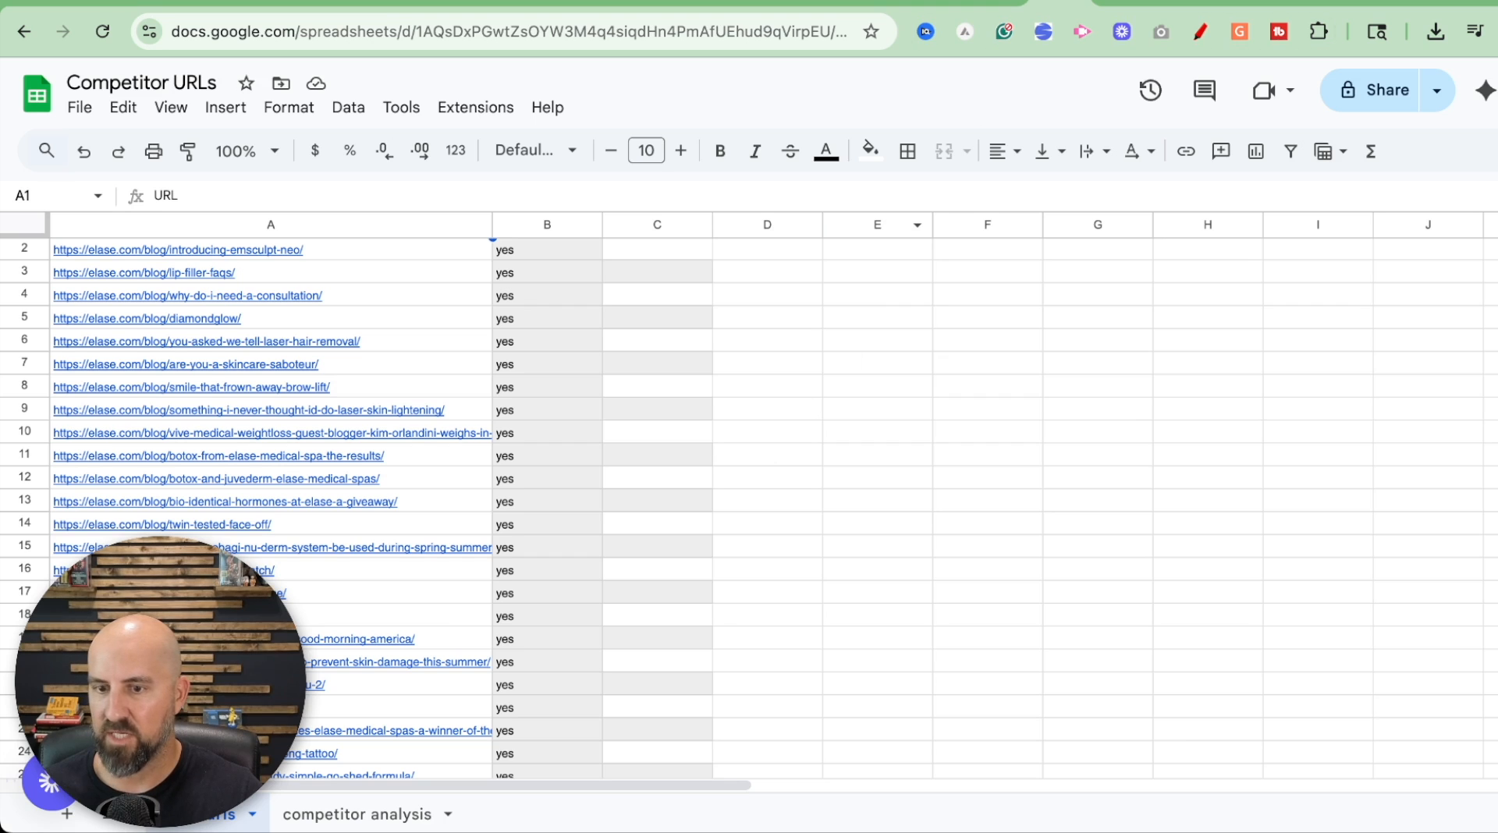
pyautogui.scroll(1, 289, 573)
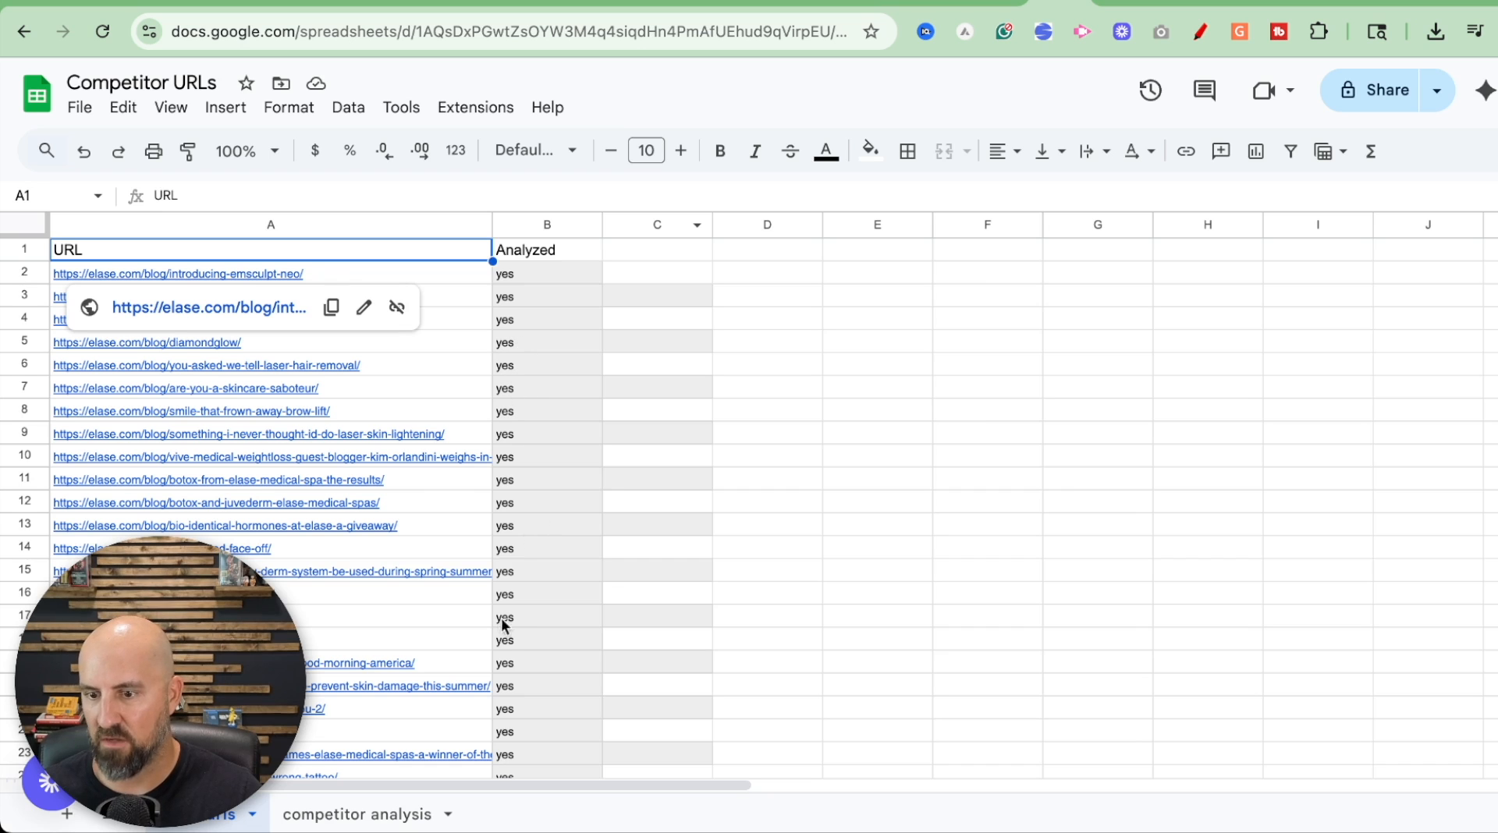
pyautogui.click(332, 815)
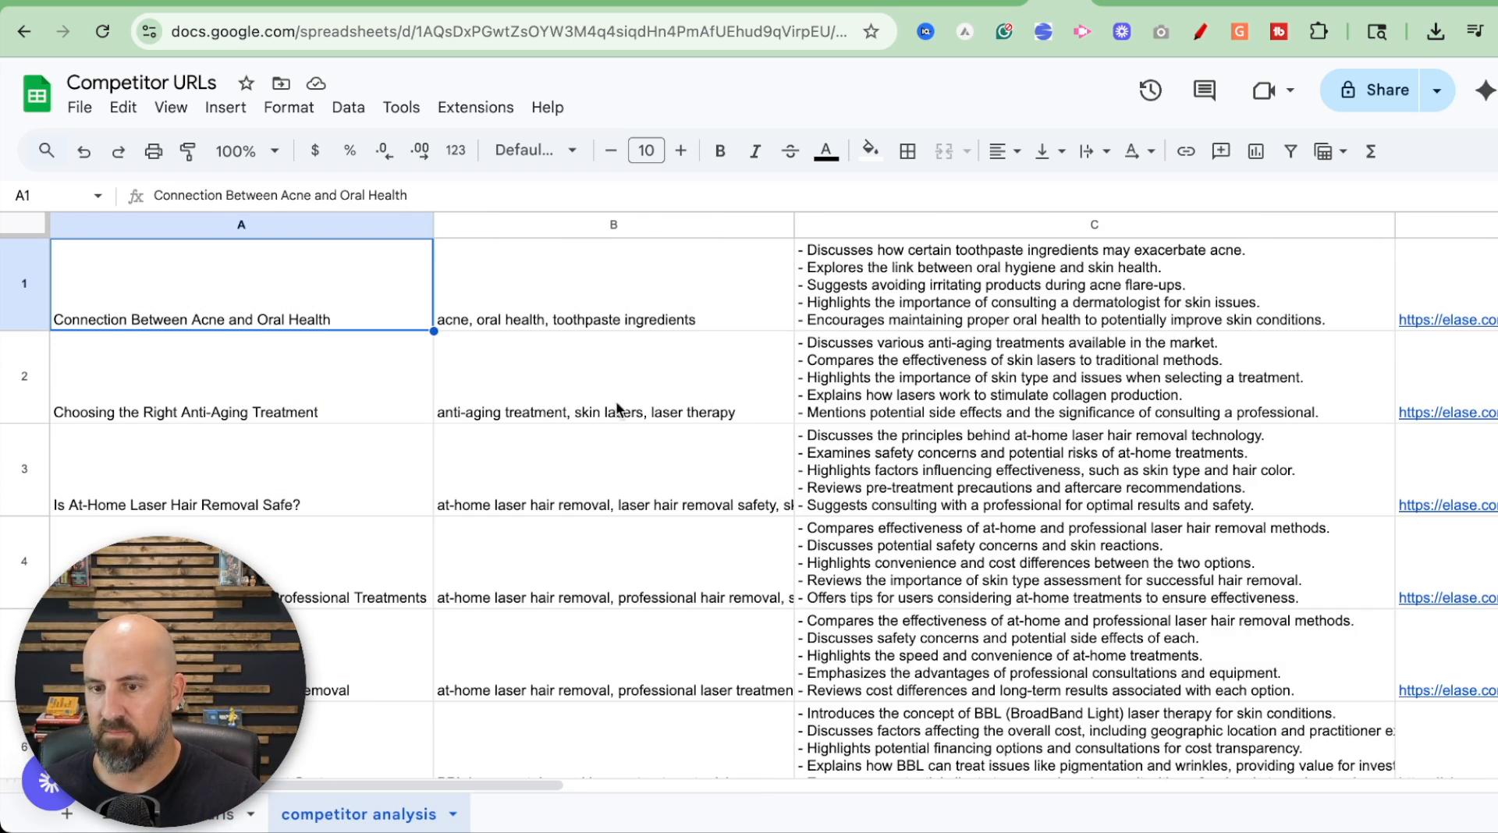
pyautogui.scroll(-3, 801, 288)
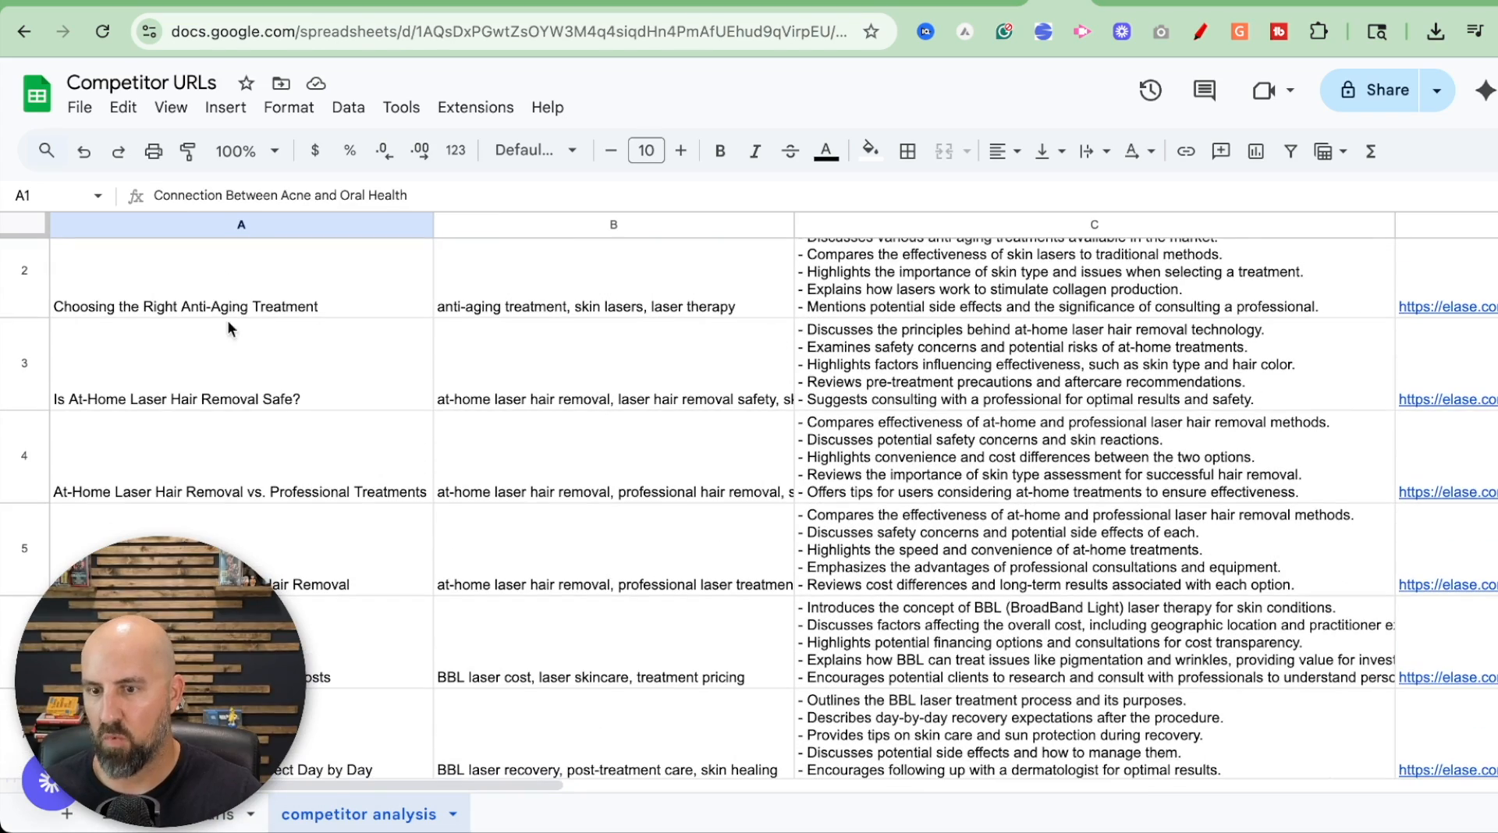
pyautogui.scroll(-3, 772, 402)
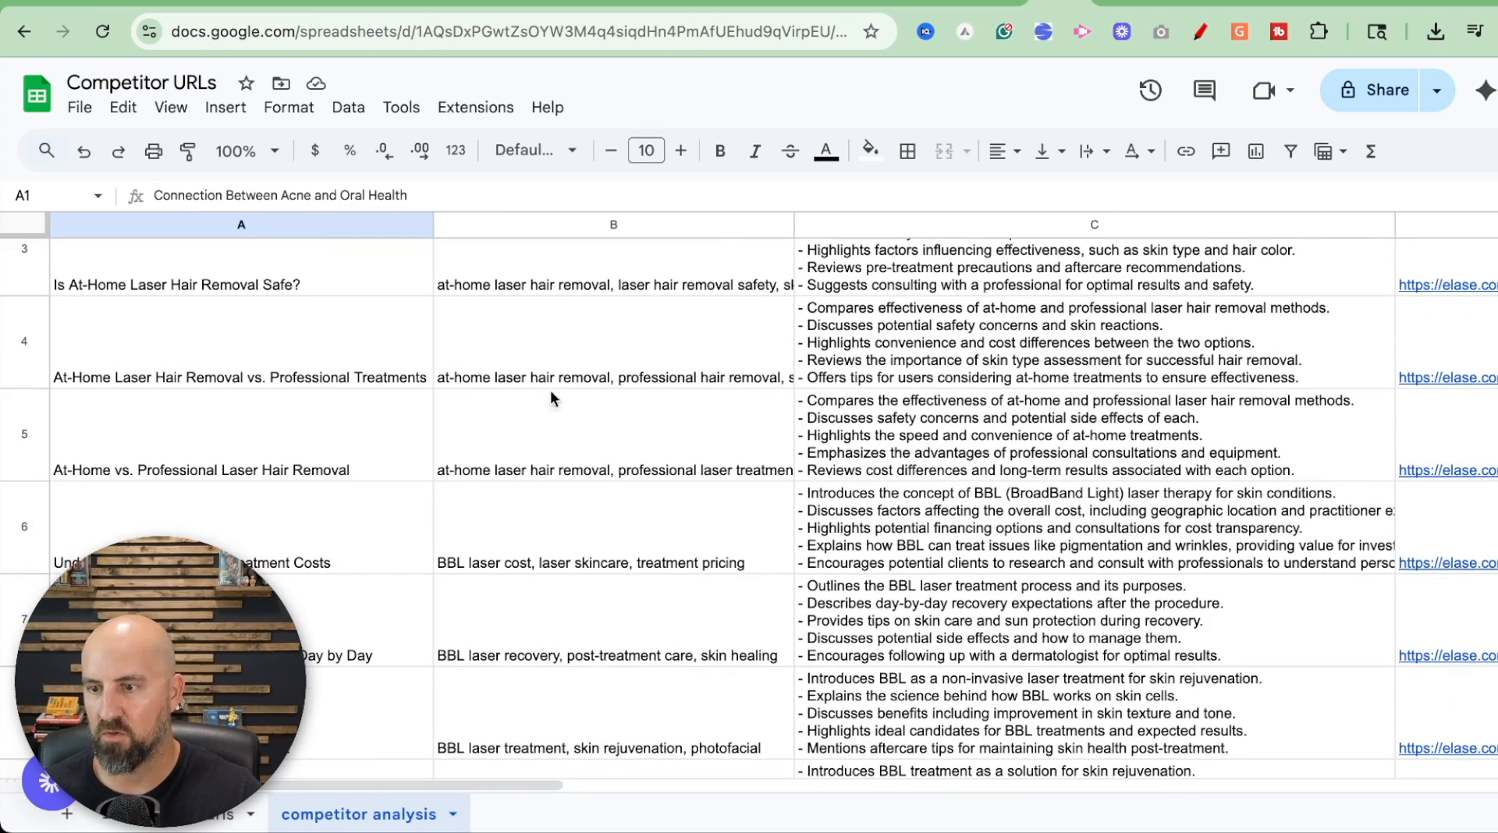
pyautogui.scroll(5, 995, 440)
pyautogui.hscroll(1, 1021, 452)
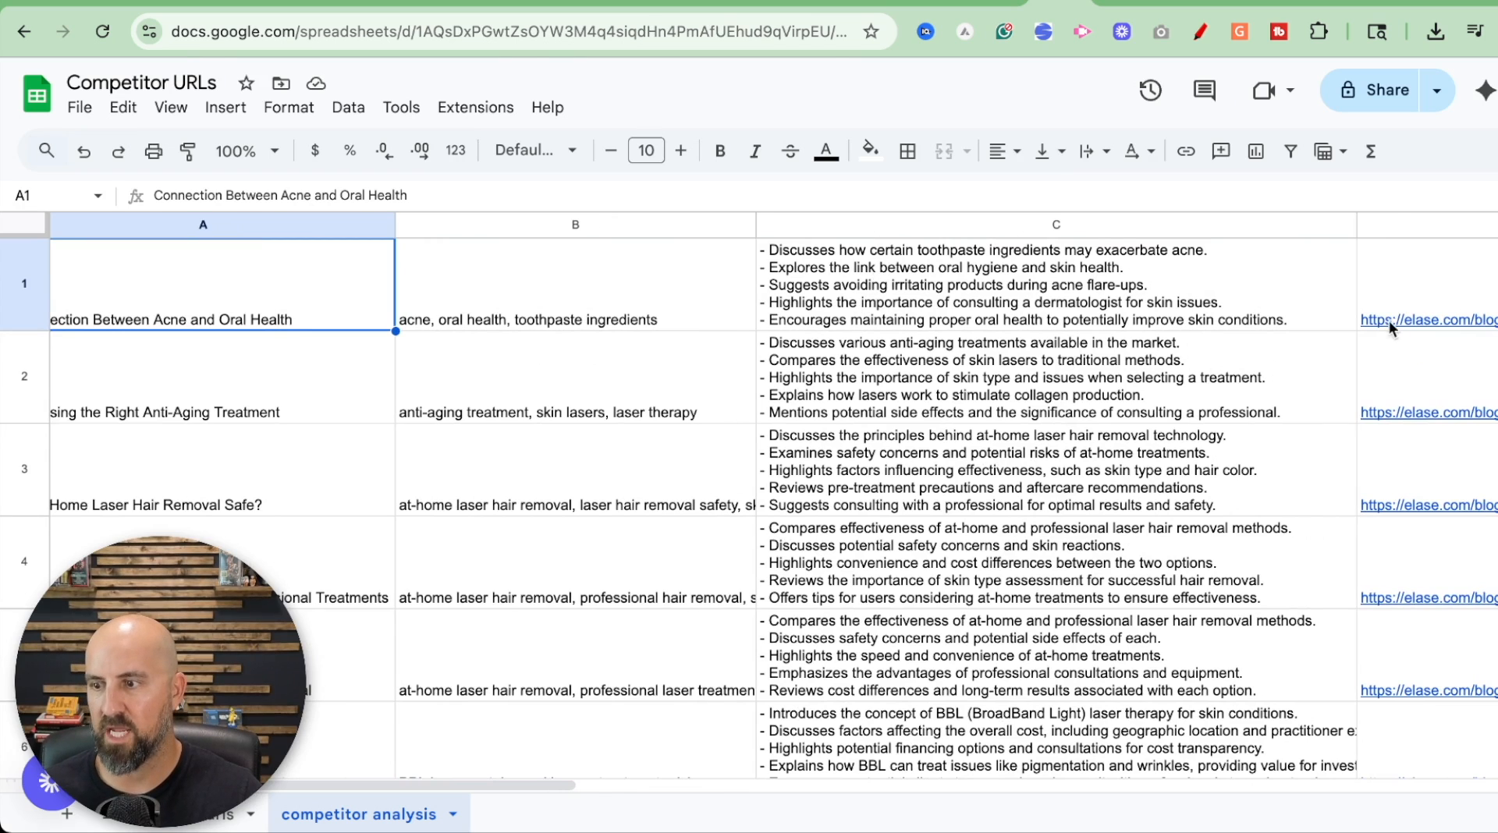
pyautogui.hscroll(3, 1397, 322)
pyautogui.moveTo(1387, 329)
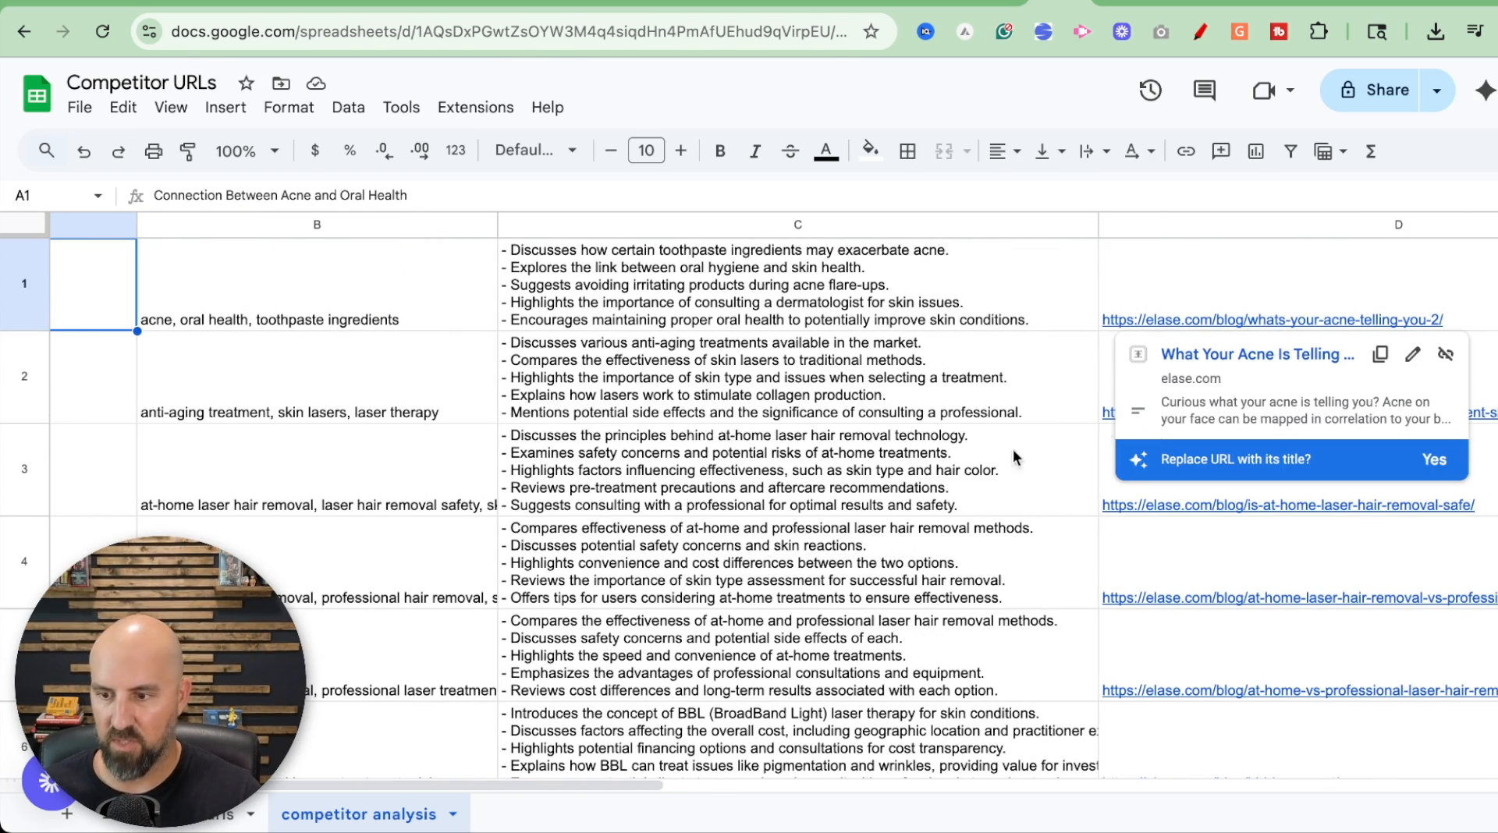
# Step: Return to the sheet holding the blog URLs and review its URL and Analyzed columns
pyautogui.click(234, 814)
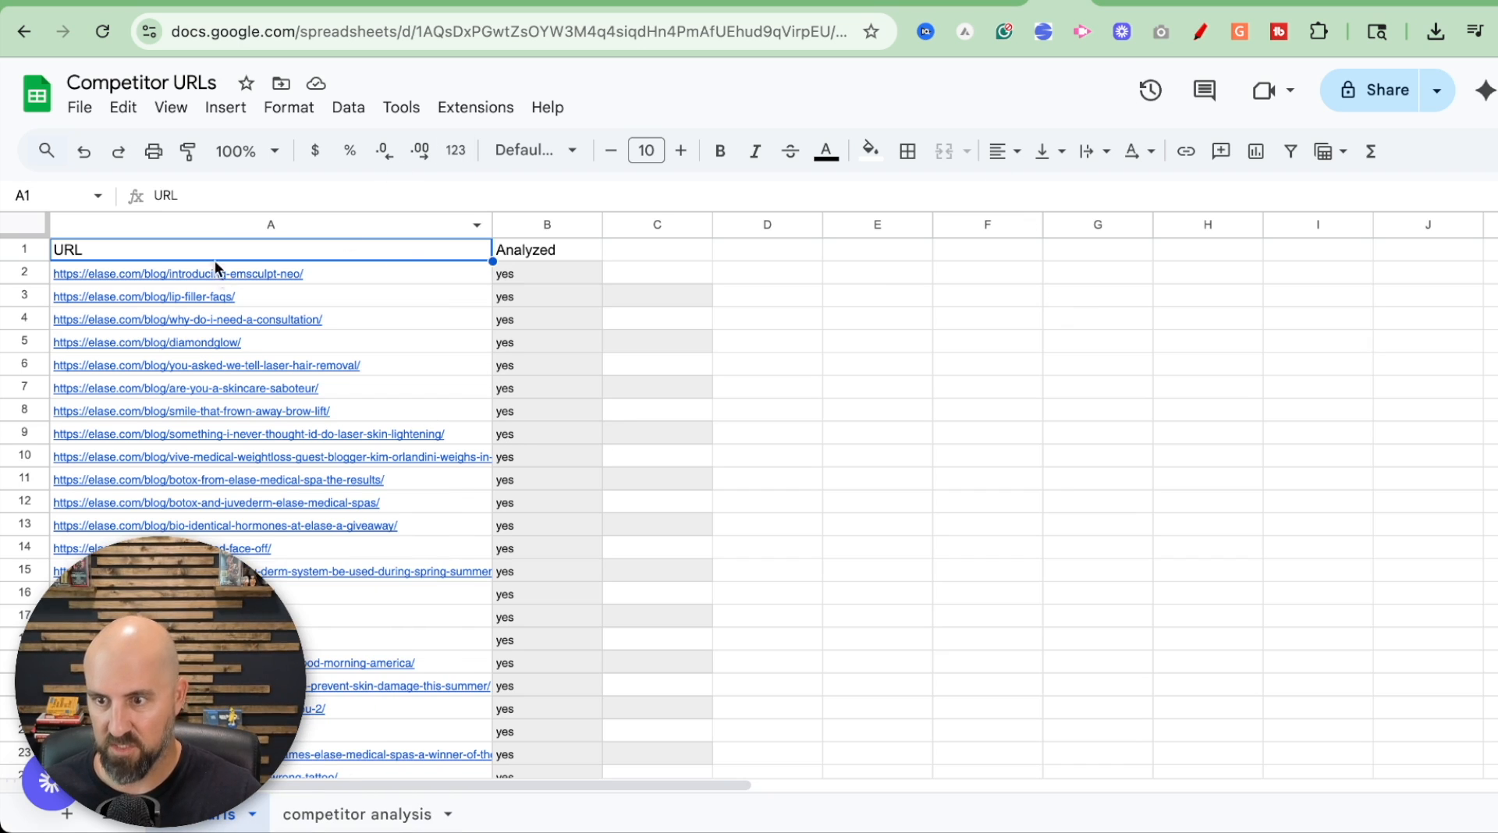
pyautogui.scroll(-2, 167, 390)
pyautogui.scroll(2, 188, 498)
pyautogui.scroll(-3, 181, 498)
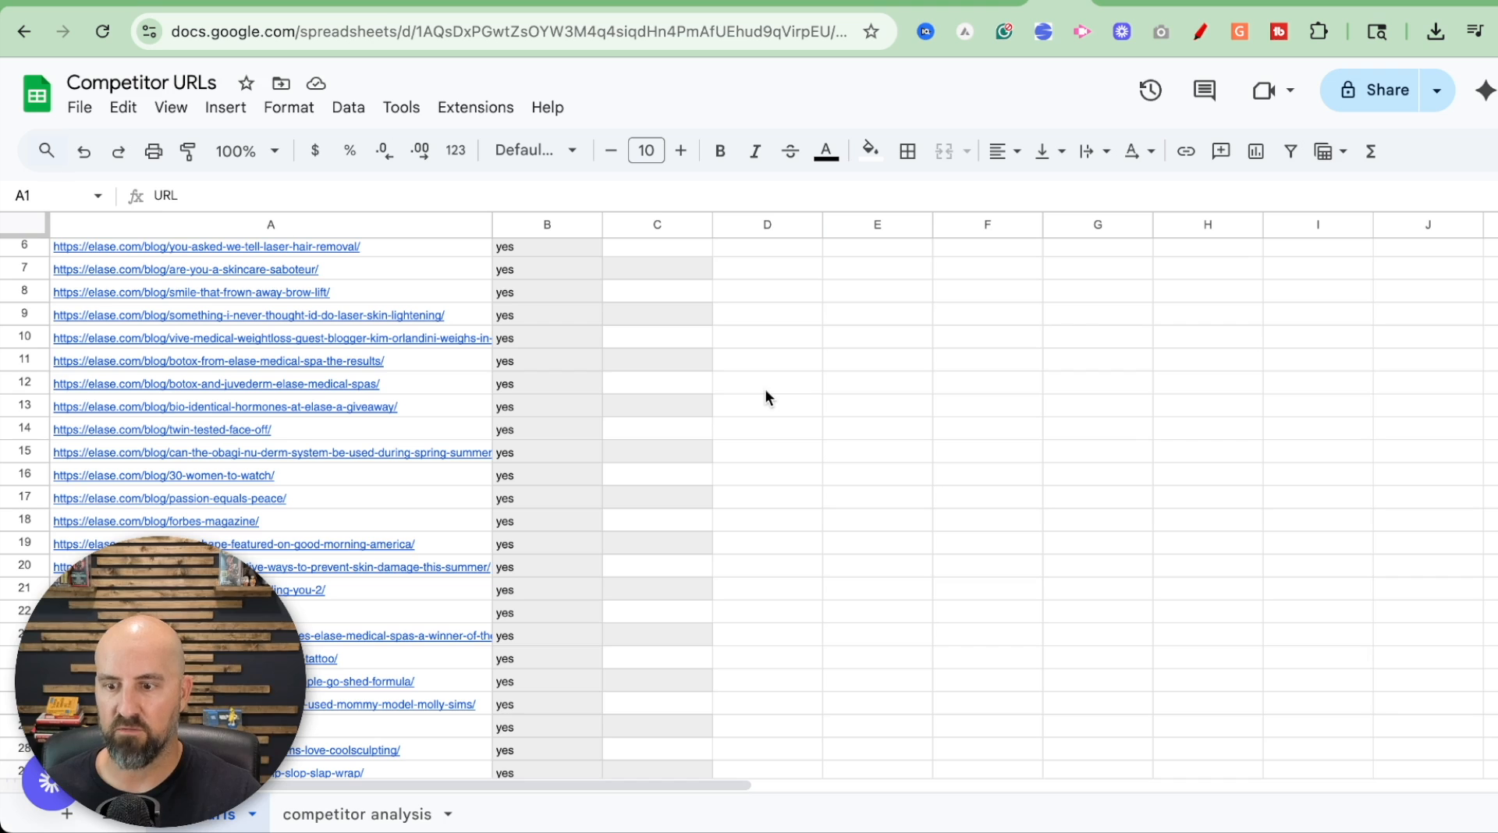
pyautogui.scroll(3, 531, 363)
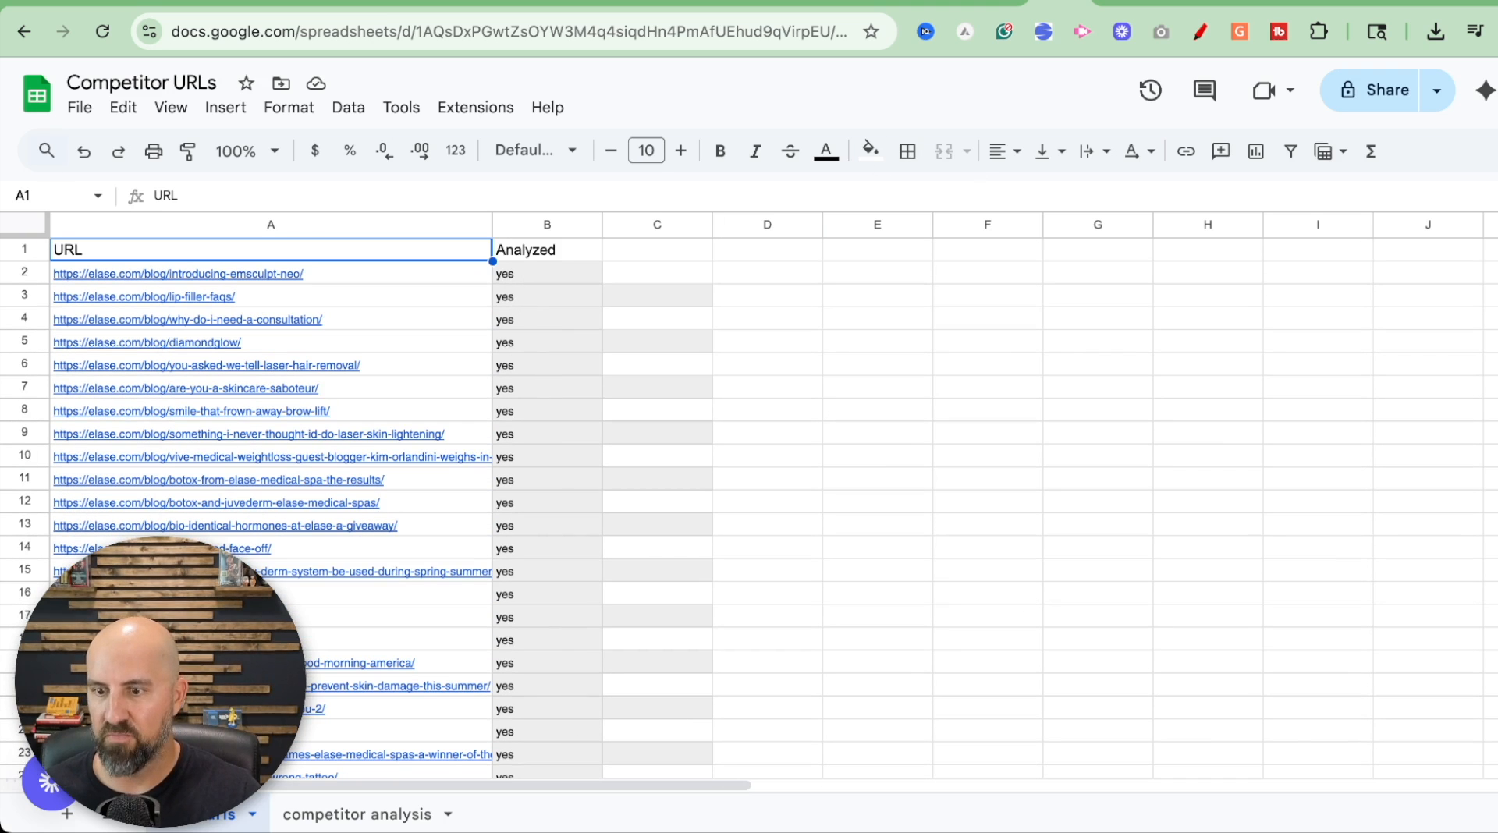
# Step: Switch to the elase.com sitemap index, open post-sitemap.xml and select its entire list of blog URLs
pyautogui.moveTo(295, 622)
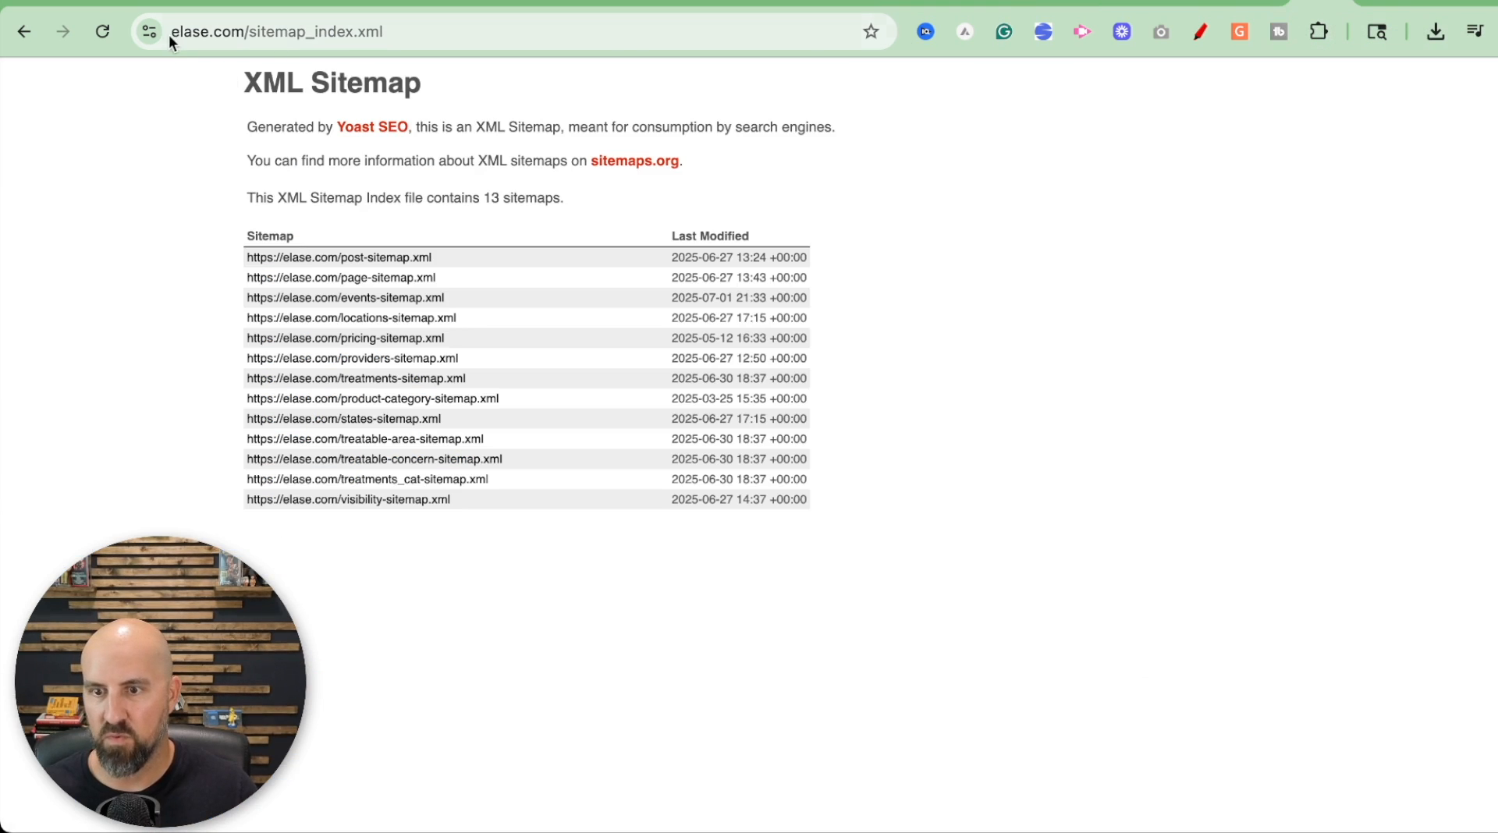
pyautogui.moveTo(175, 30); pyautogui.dragTo(429, 30)
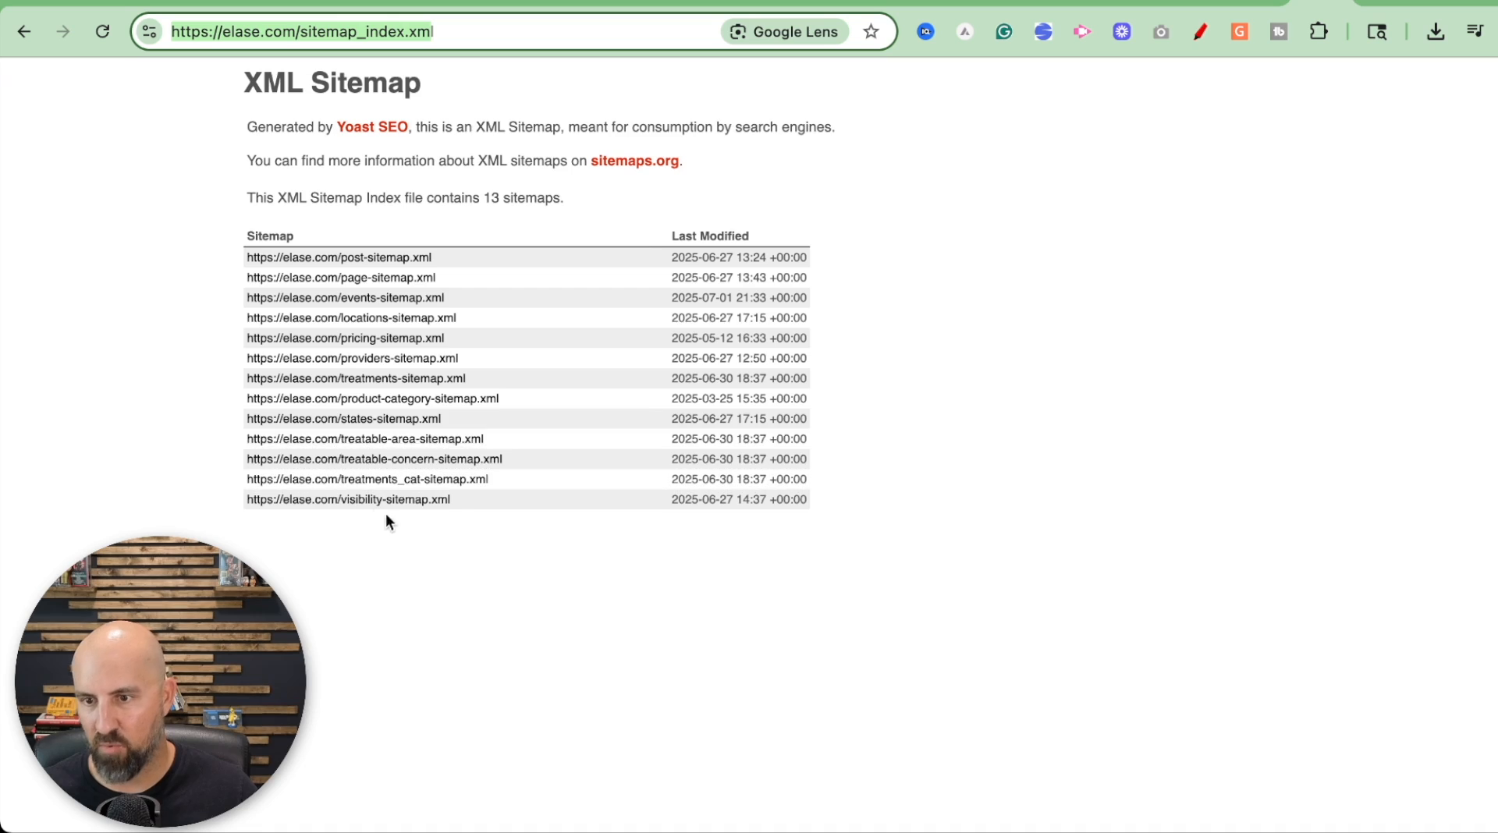
pyautogui.click(357, 266)
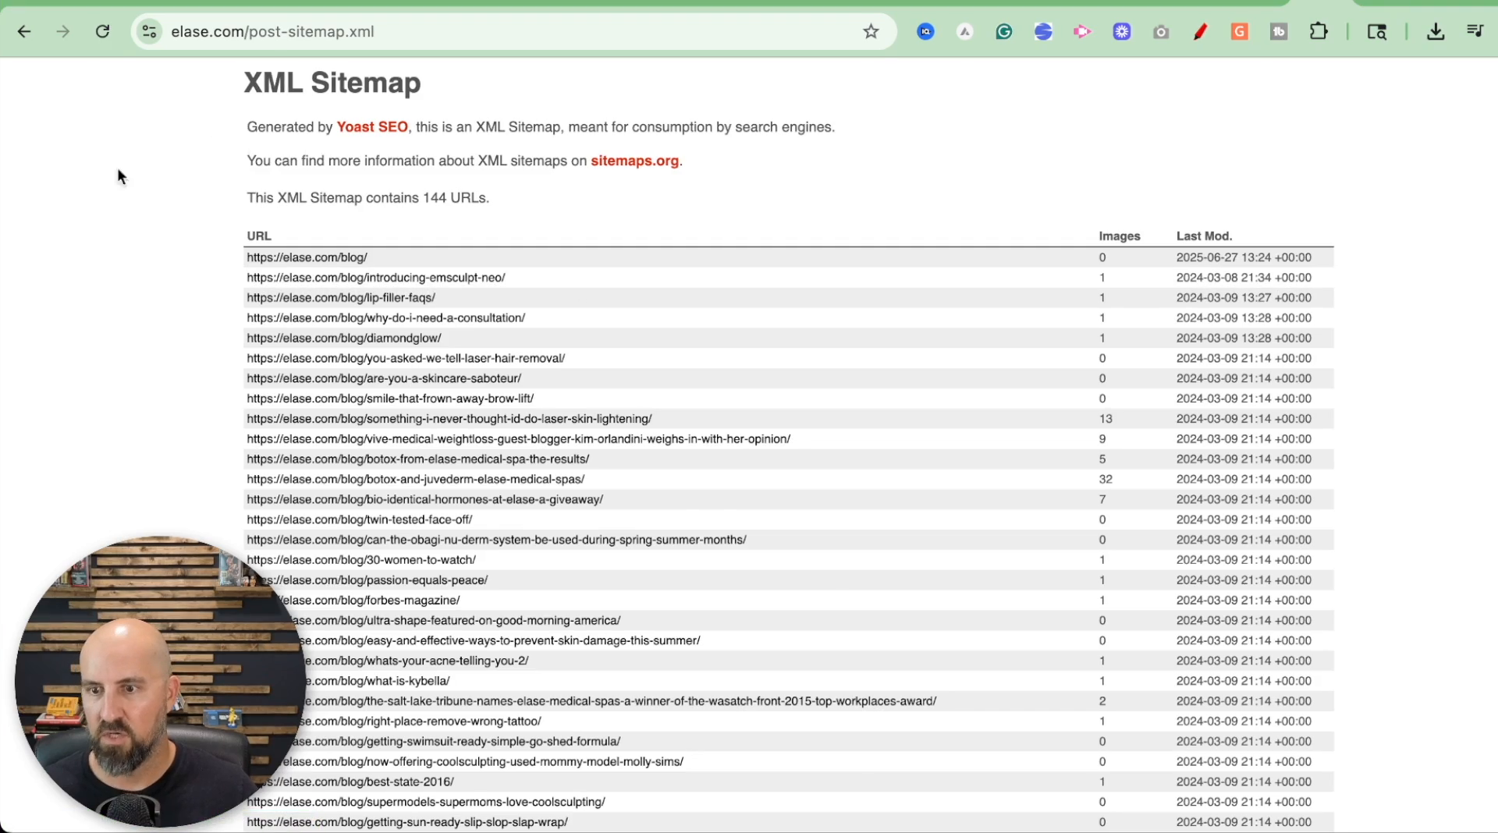
pyautogui.scroll(-1, 122, 251)
pyautogui.moveTo(230, 200); pyautogui.dragTo(861, 832)
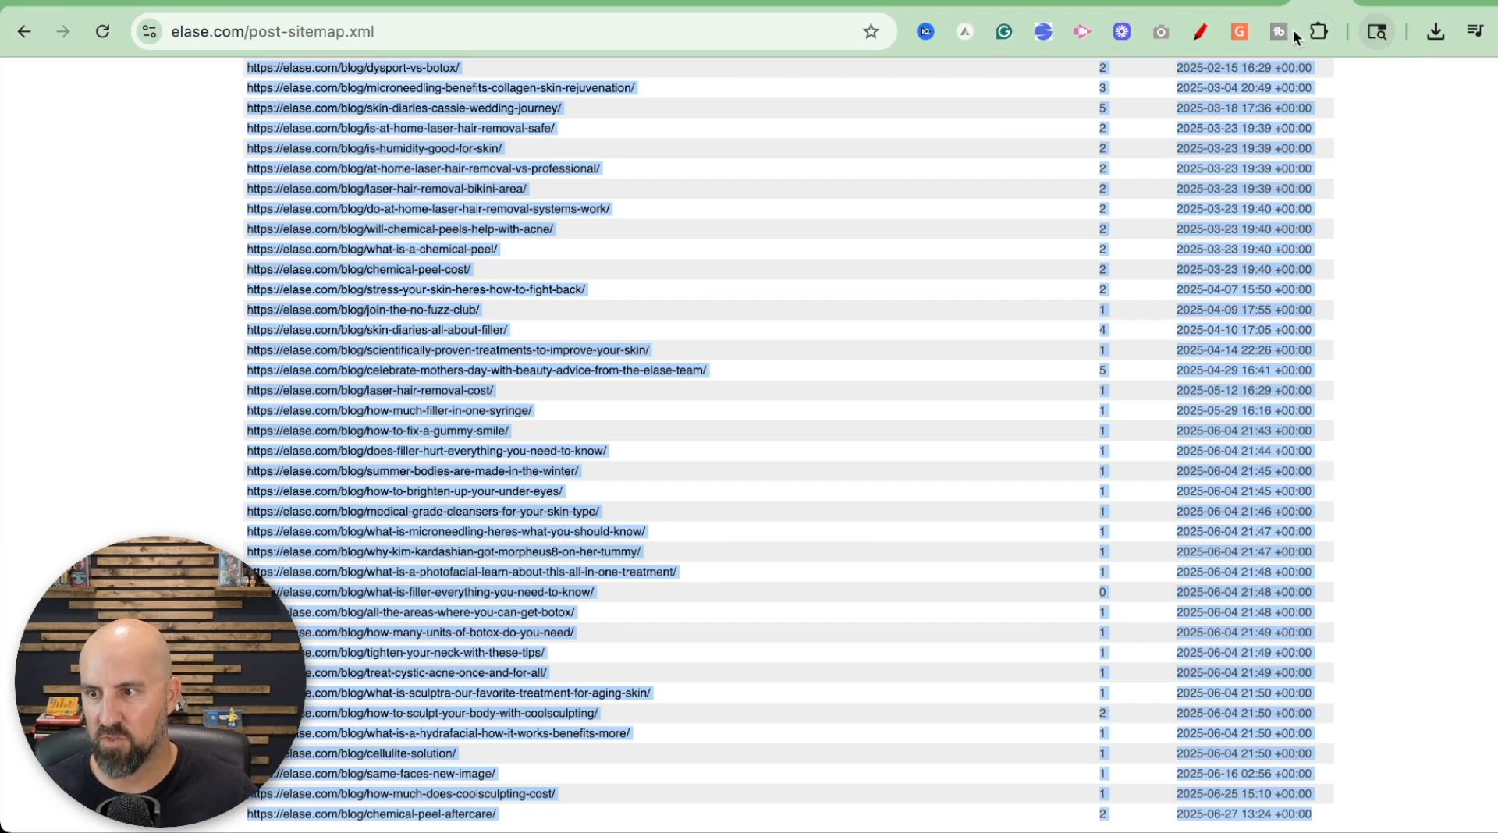
# Step: In ChatGPT, enter the prompt "reformat the below XML sitemap into a table with 1 column = URL Do the whole thing in one output: [URL-HERE]"
pyautogui.click(1190, 1)
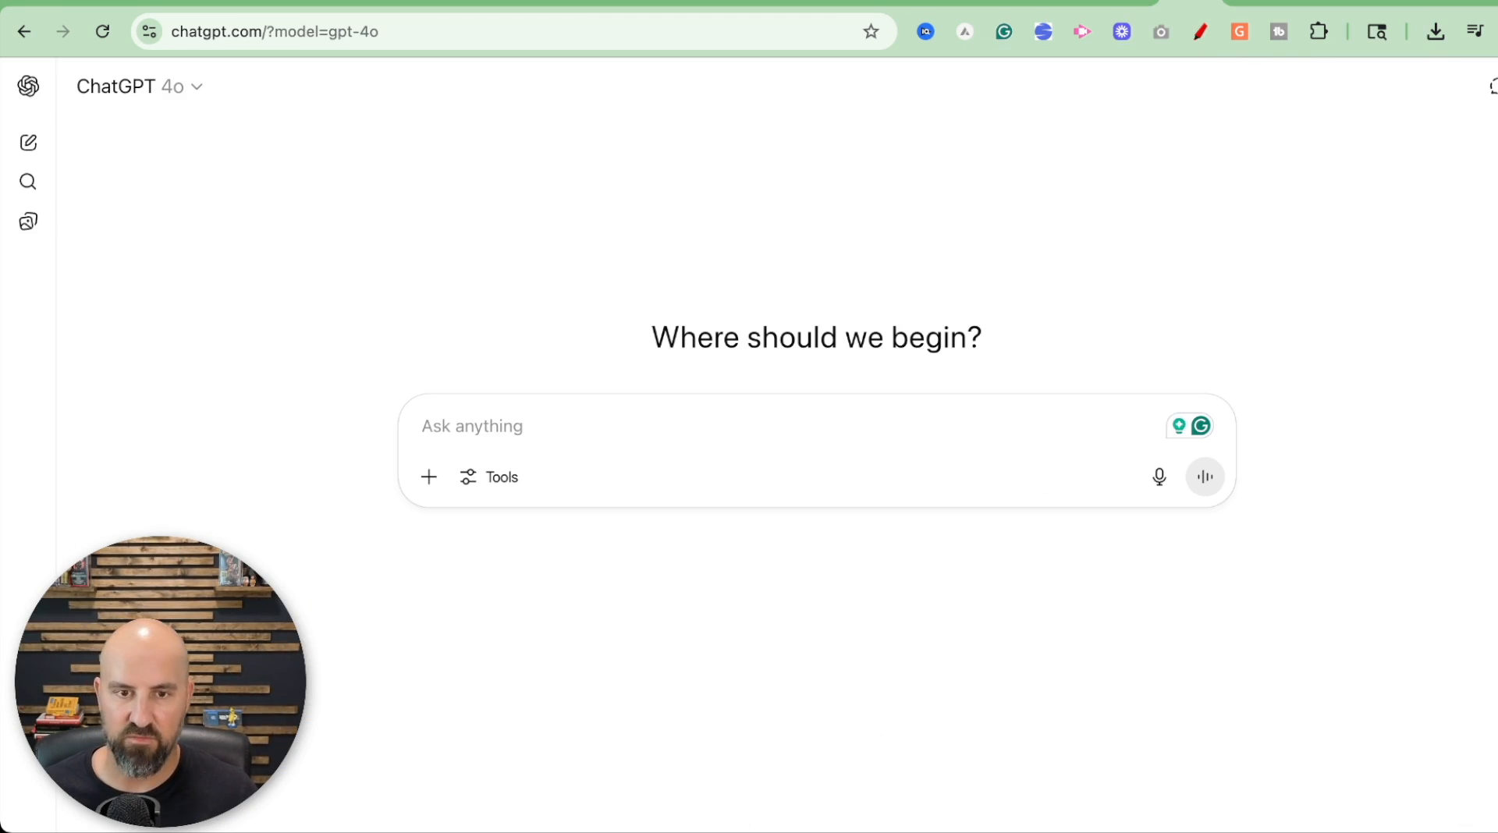
pyautogui.click(485, 437)
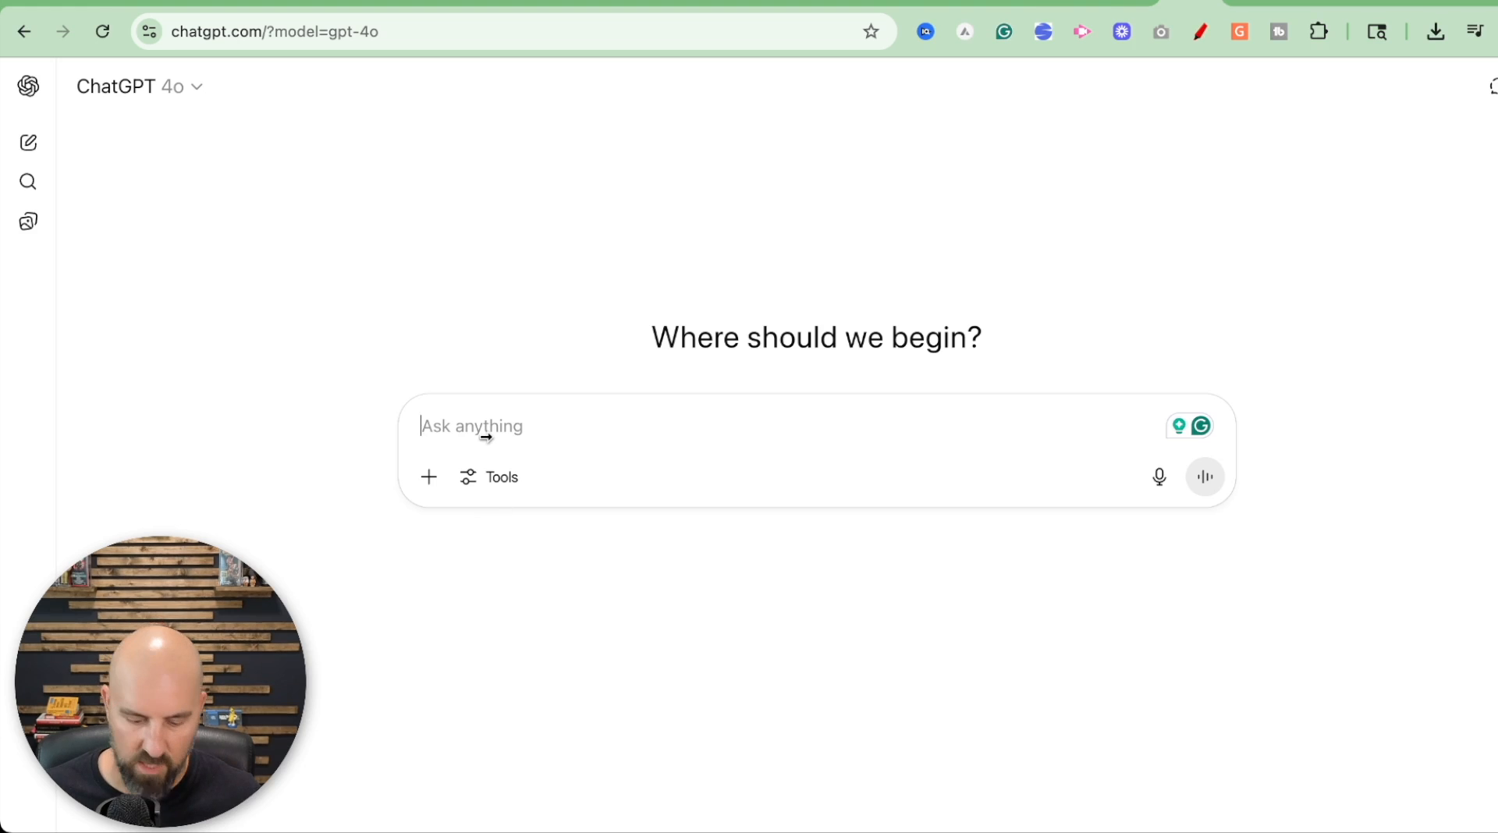
pyautogui.write('eformat the below XML sitemap into a table with 1 column = URL Do the whole thing in one output: [URL-HERE]')
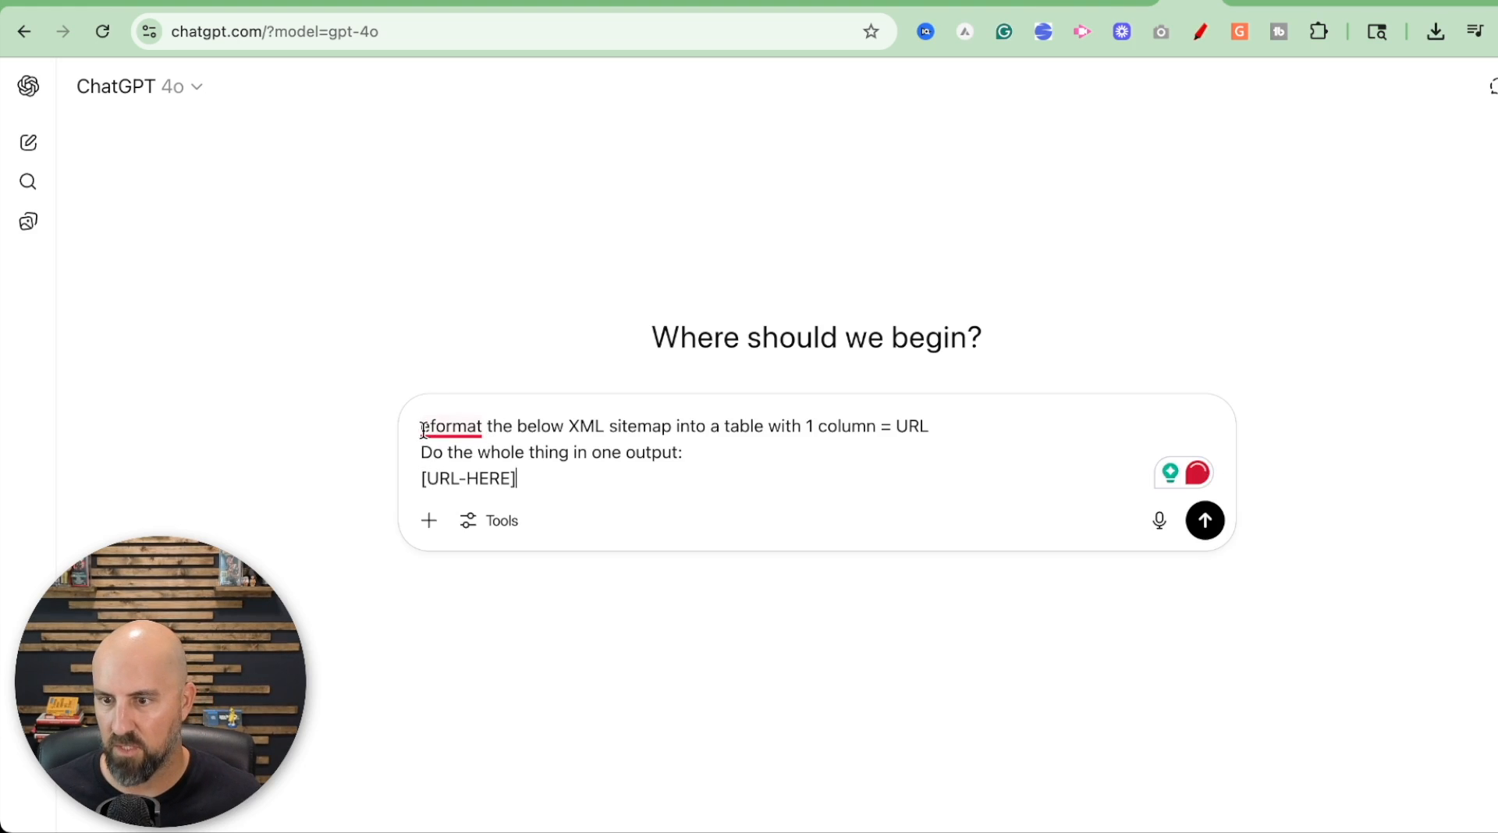
pyautogui.click(422, 428)
pyautogui.click(422, 428)
pyautogui.write('r')
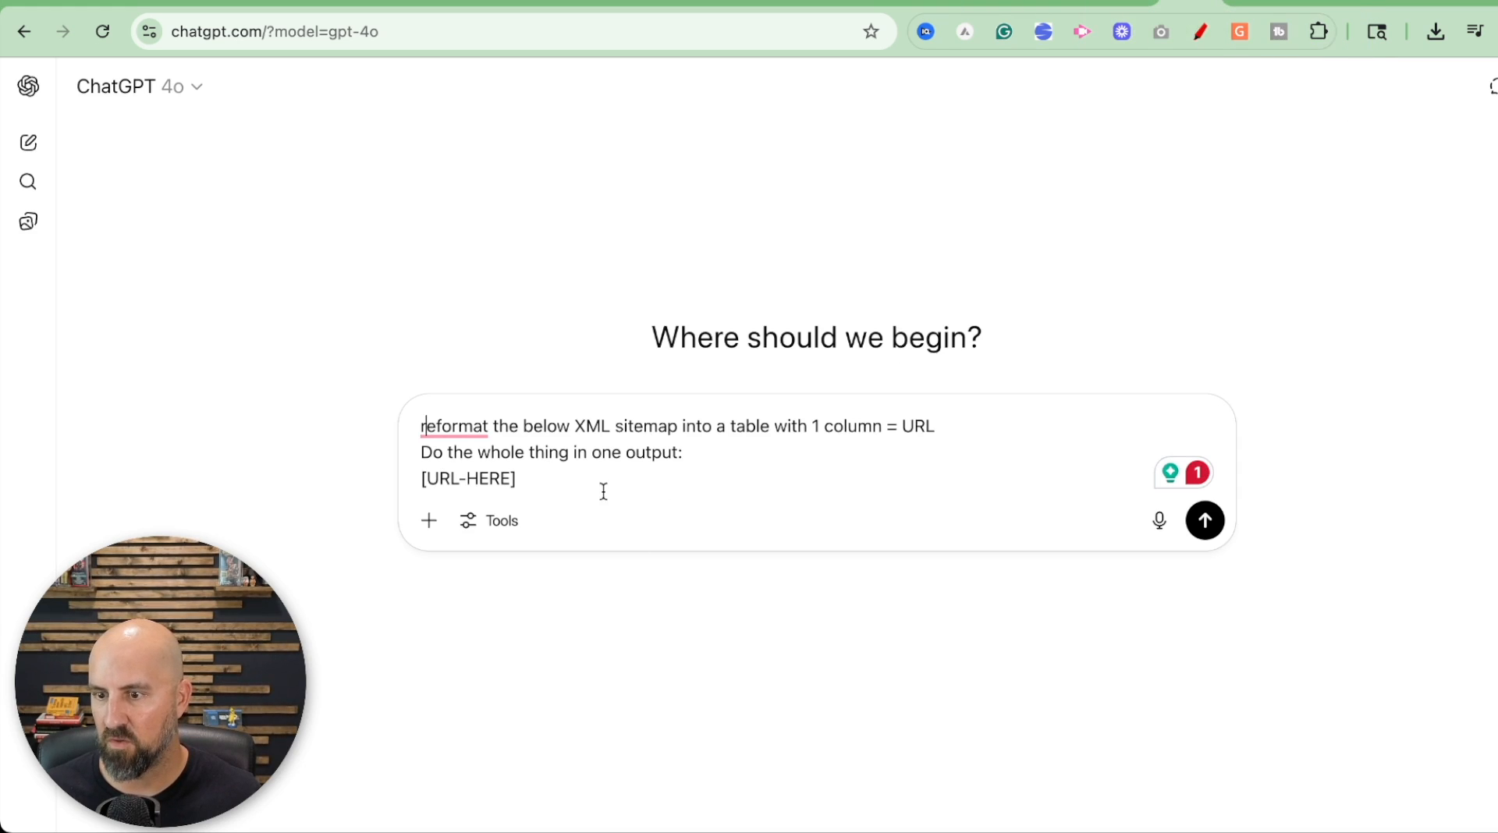
# Step: Copy the selected post sitemap entries, replace the [URL-HERE] placeholder in the ChatGPT prompt with them, and send the prompt
pyautogui.click(1315, 2)
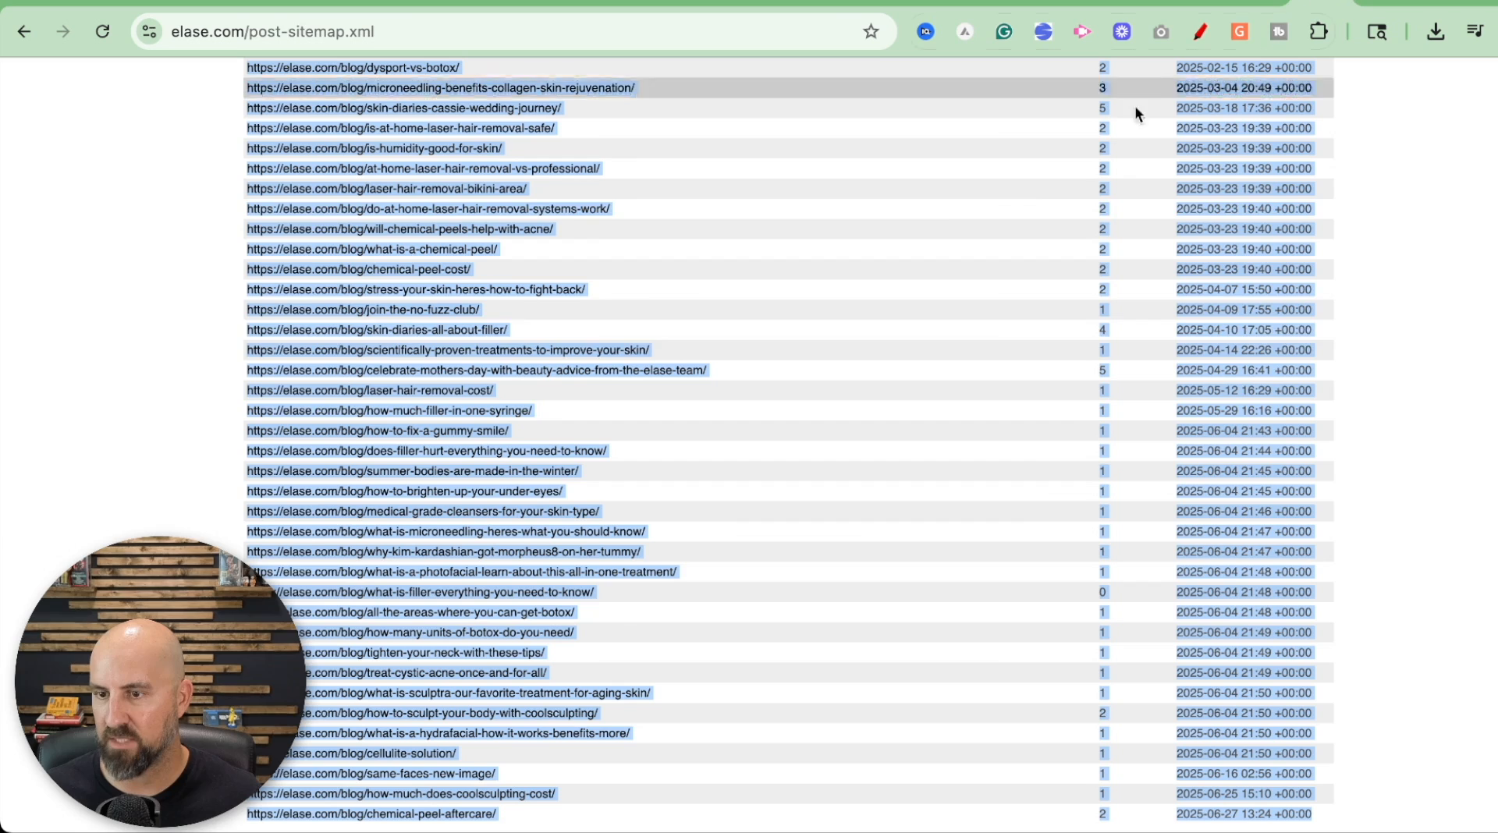
pyautogui.rightClick(434, 278)
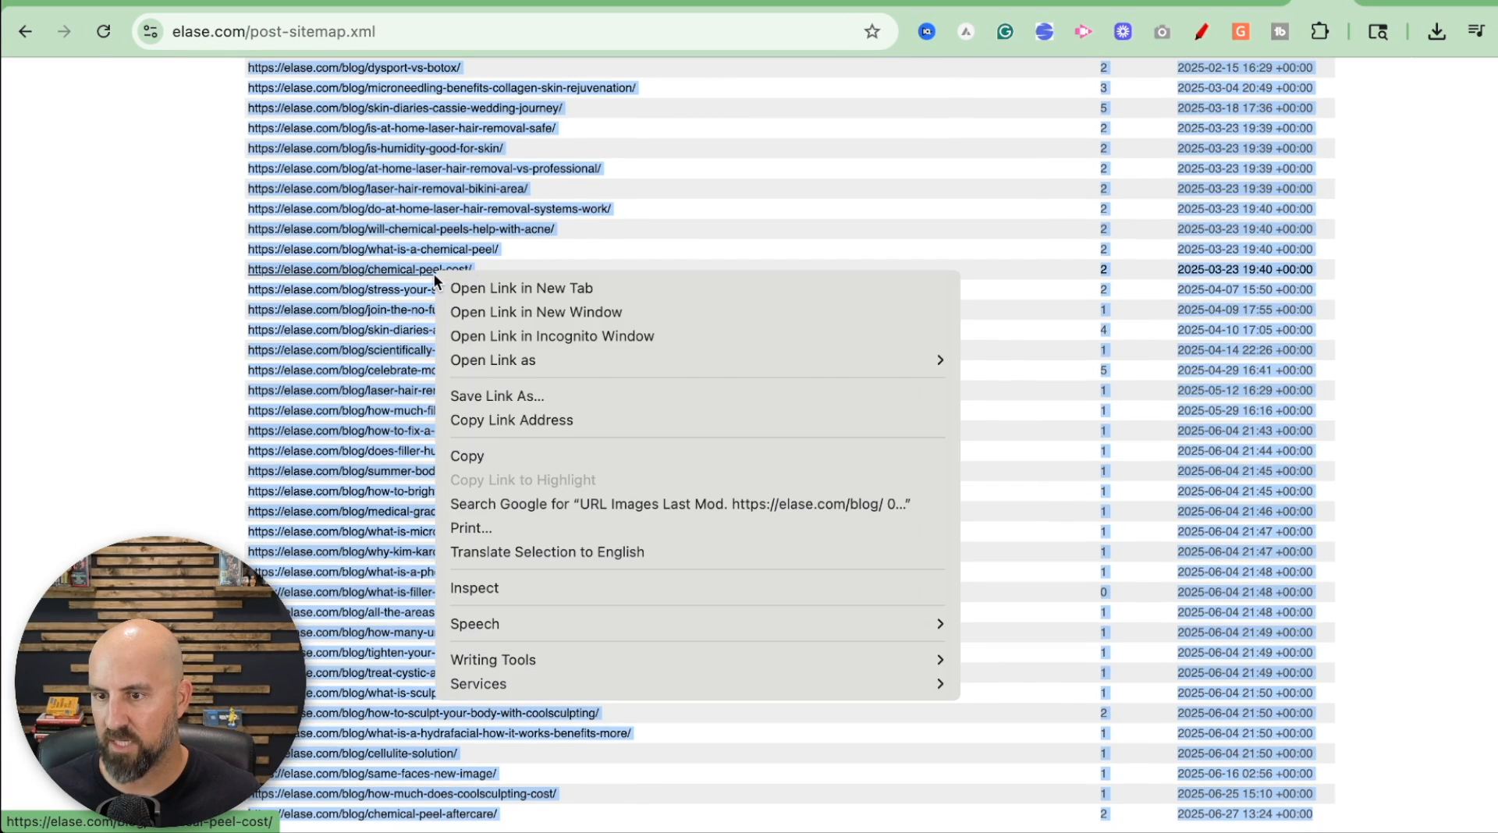
pyautogui.click(467, 456)
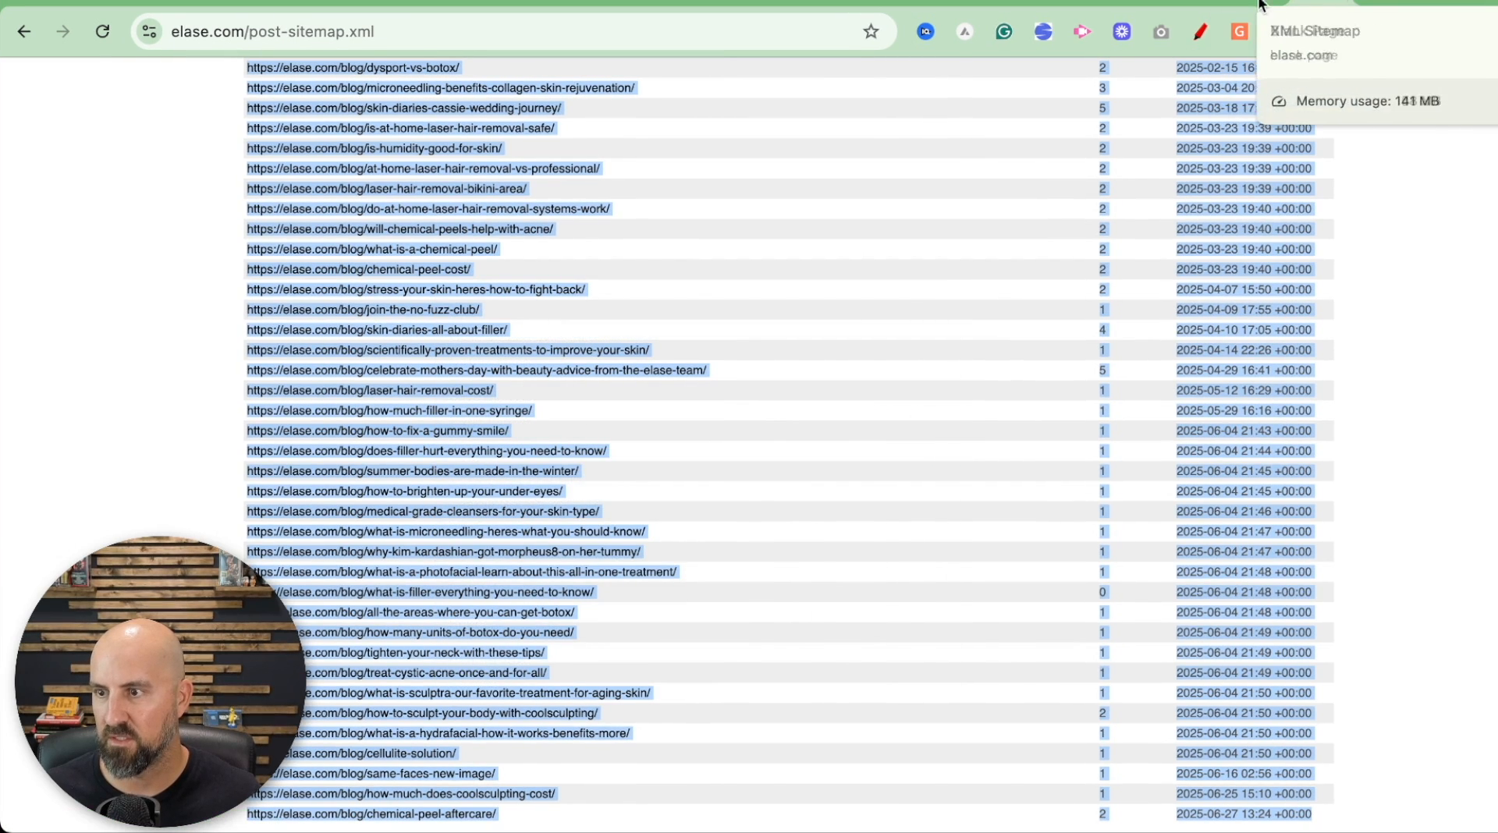
pyautogui.click(1193, 4)
pyautogui.moveTo(567, 474); pyautogui.dragTo(415, 471)
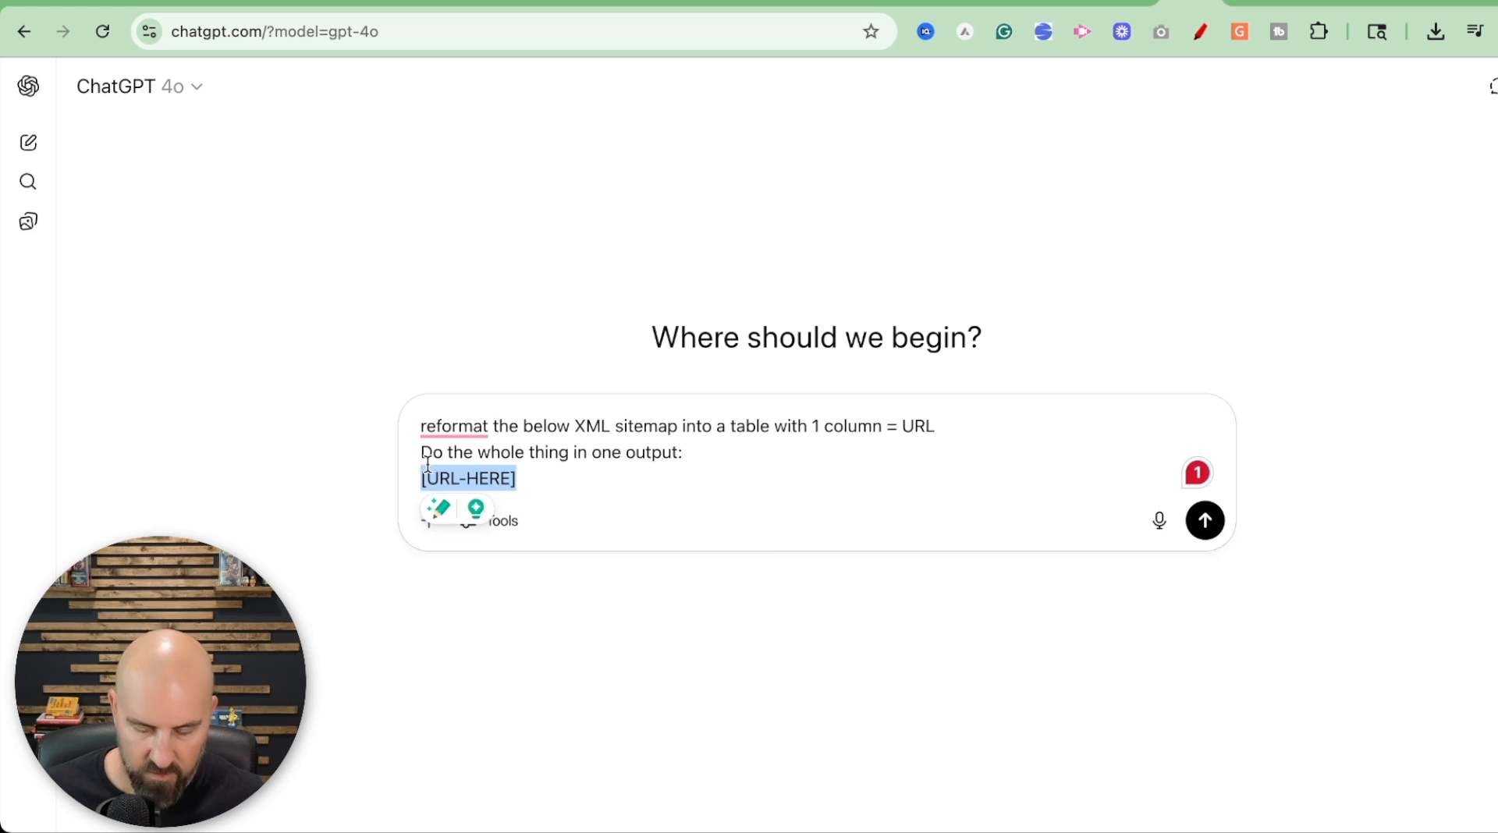
pyautogui.hotkey('ctrl', 'v')
pyautogui.click(1204, 615)
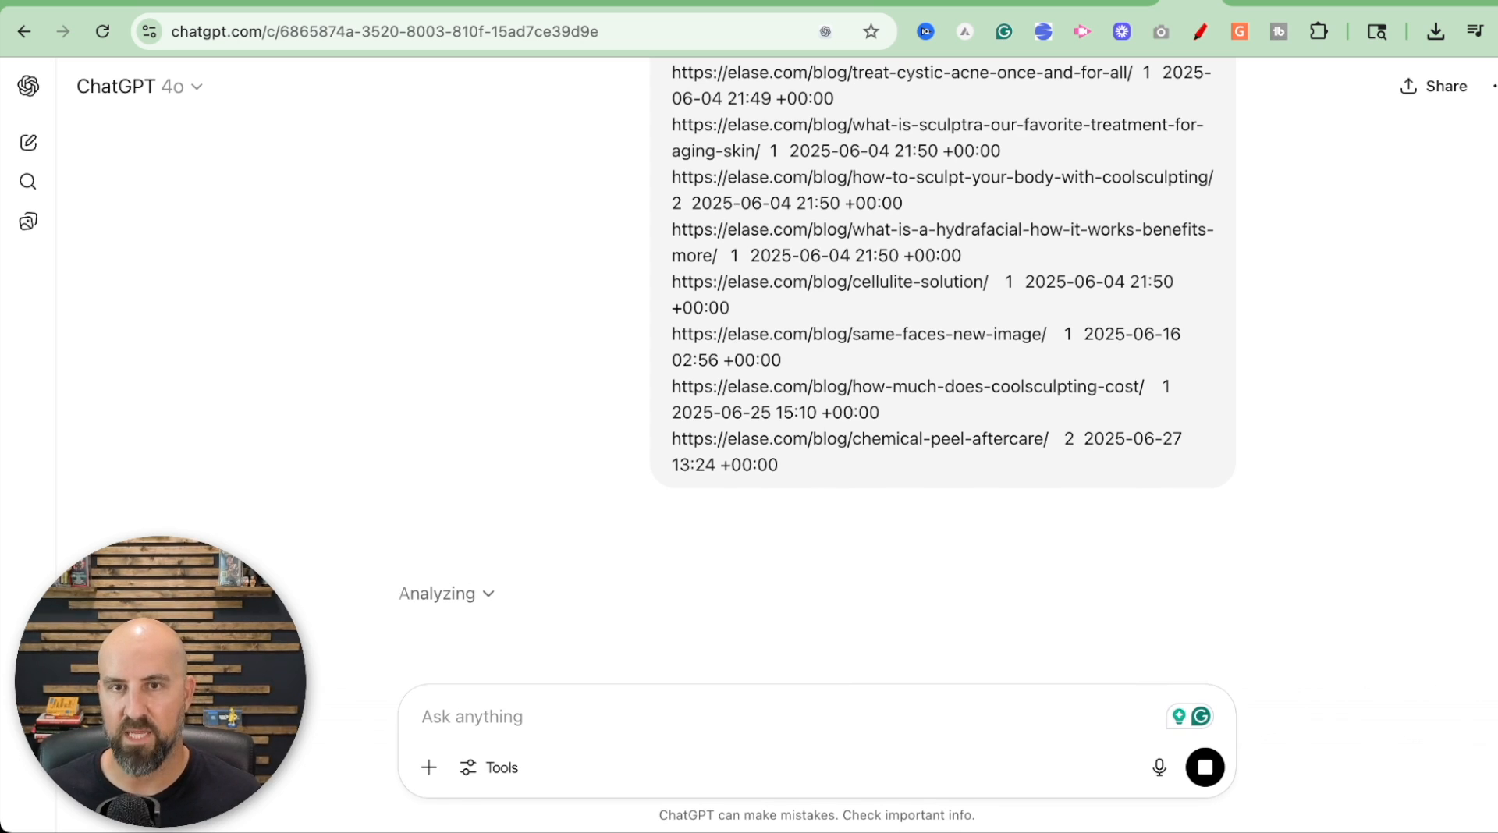
# Step: Examine the rows of the generated Elase Blog URLs table
pyautogui.scroll(-5, 461, 498)
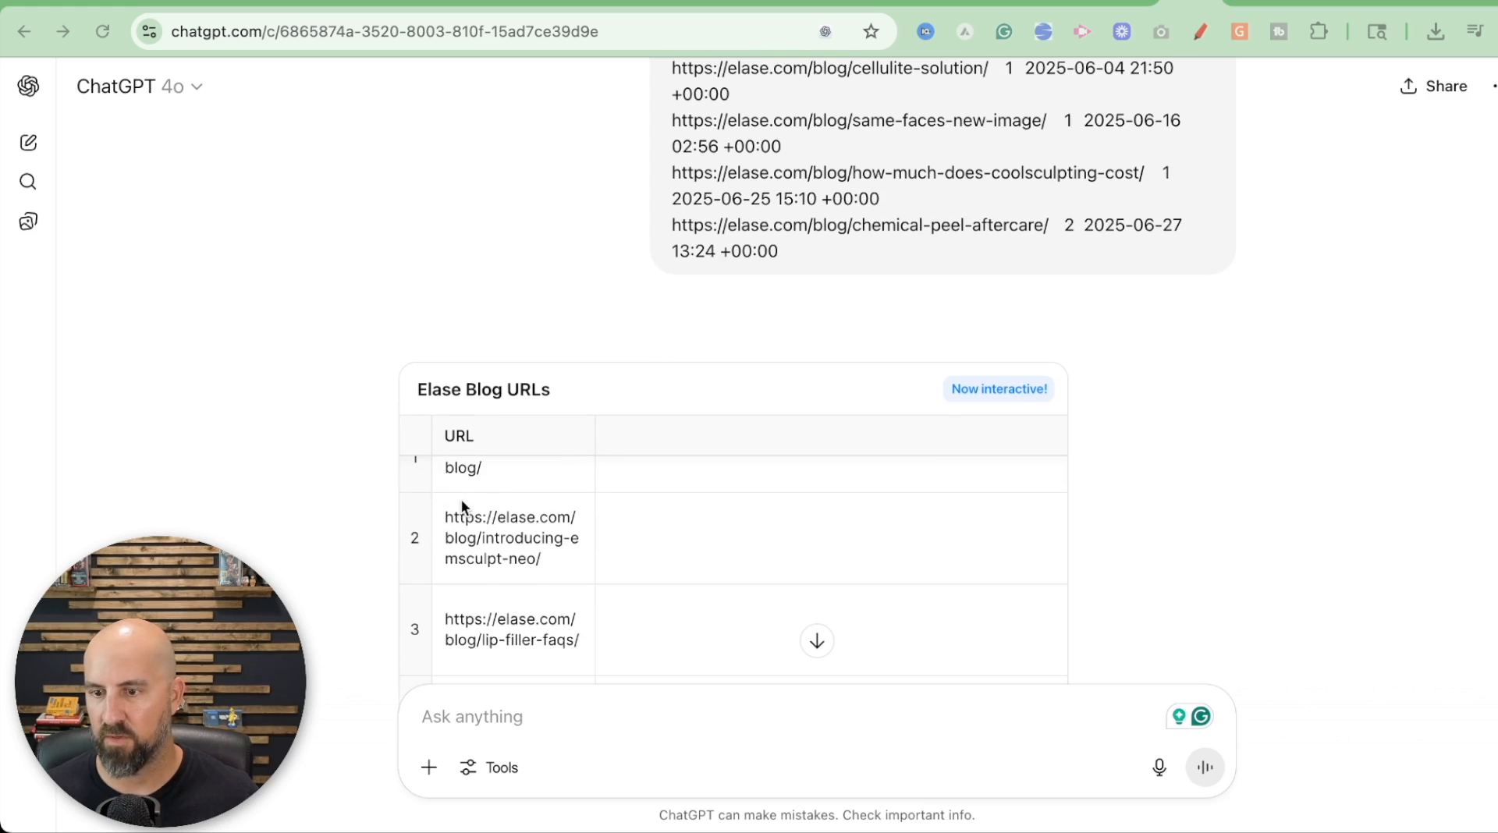
pyautogui.scroll(-5, 481, 550)
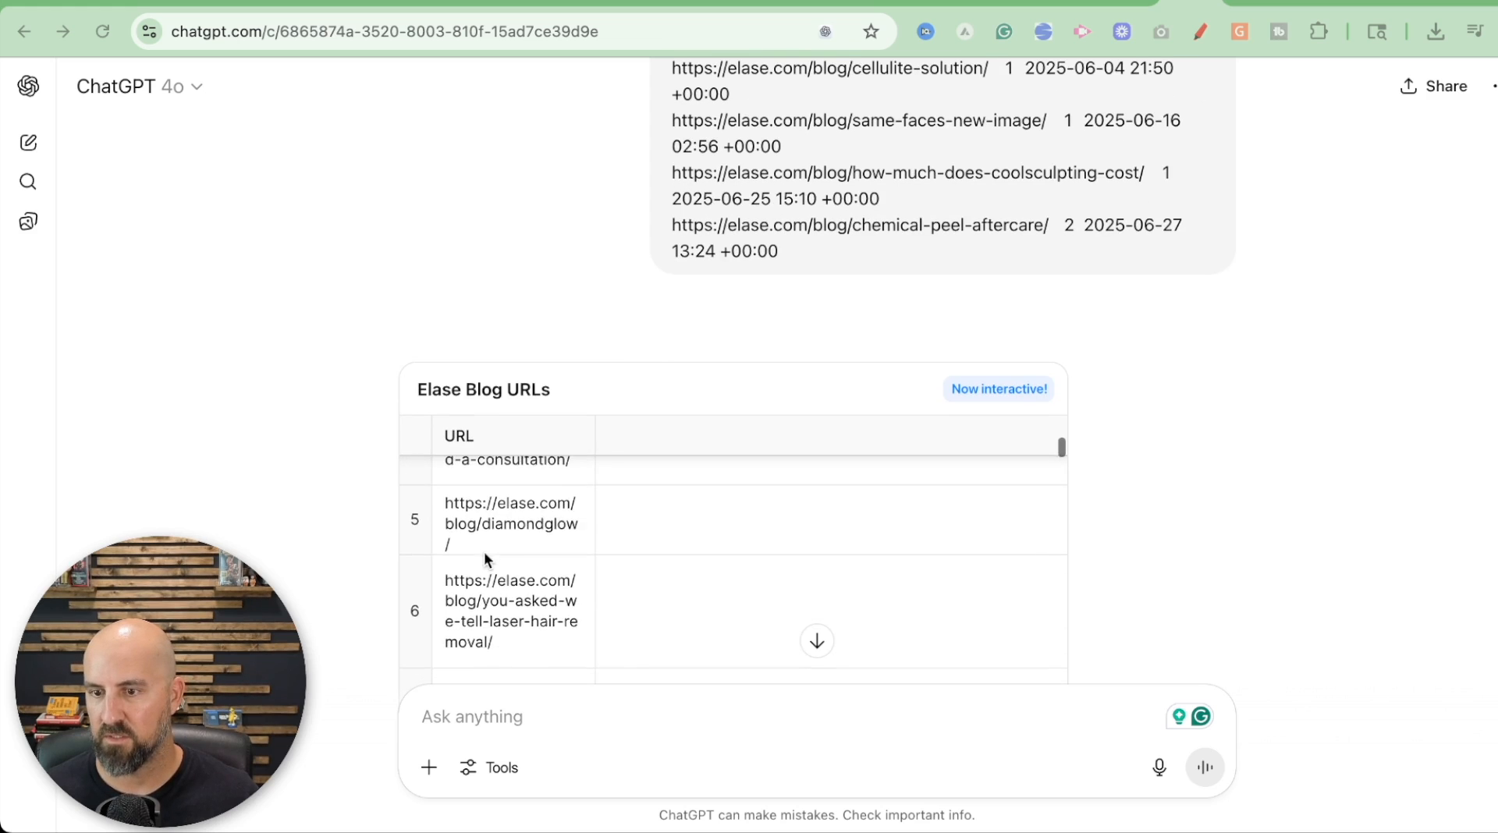
pyautogui.scroll(-2, 481, 554)
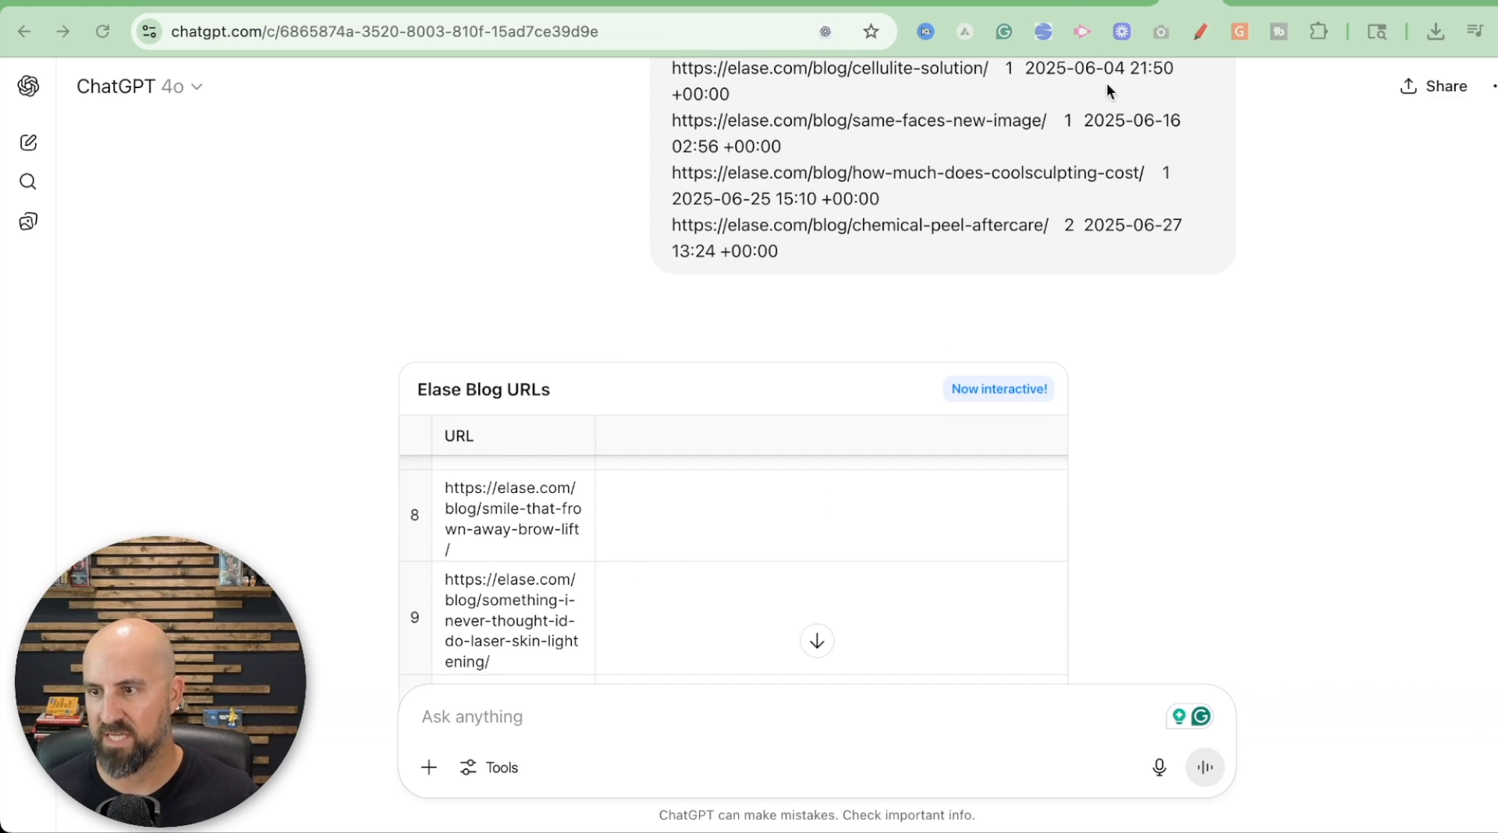
# Step: Switch to the Competitor URLs spreadsheet, review the URL list and select the URL and Analyzed header cells in turn
pyautogui.click(1069, 7)
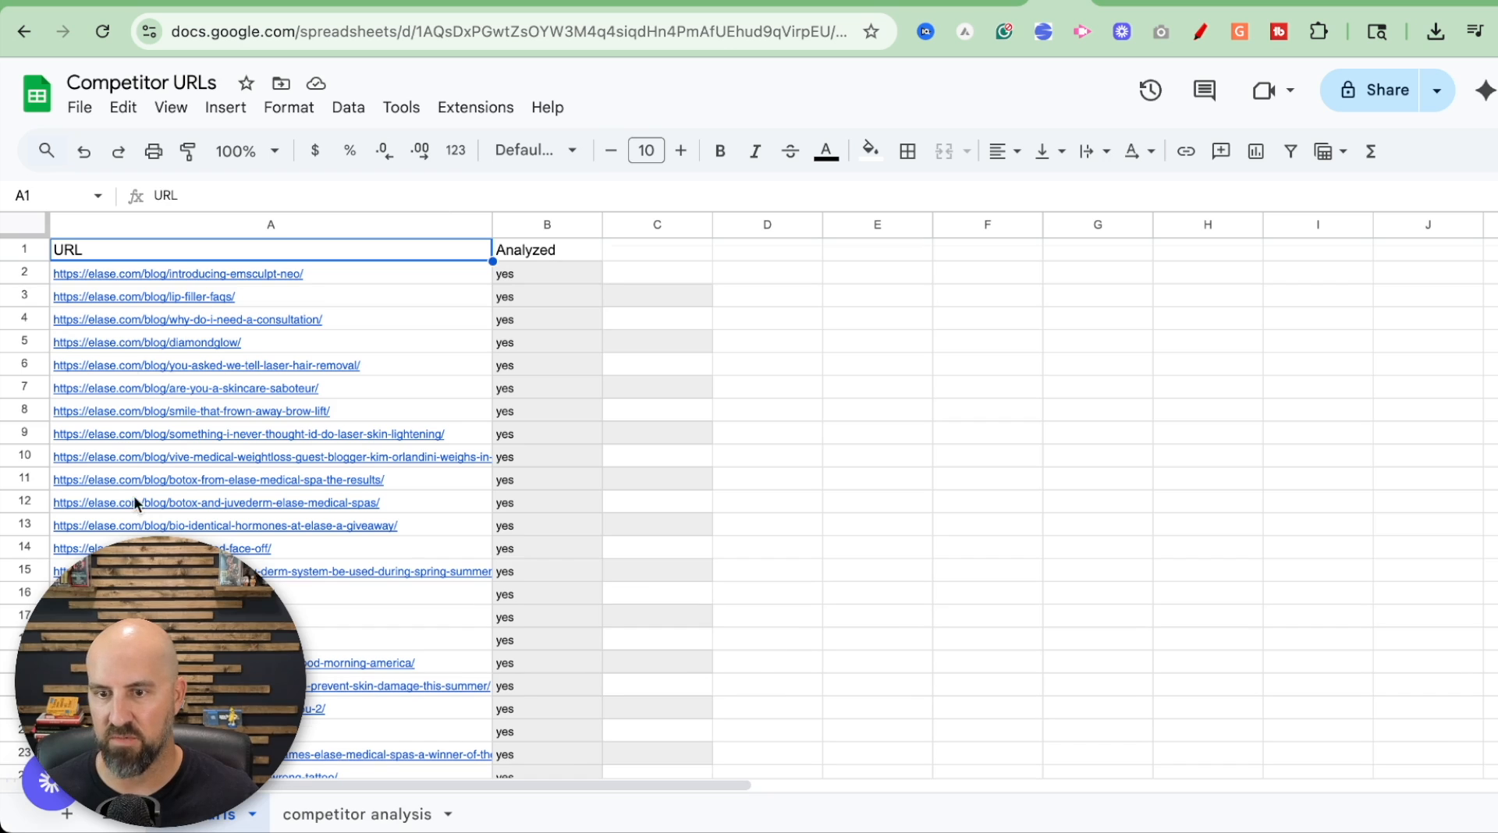
pyautogui.scroll(-3, 133, 495)
pyautogui.scroll(-3, 161, 358)
pyautogui.scroll(6, 165, 372)
pyautogui.hscroll(3, 165, 372)
pyautogui.hscroll(-1, 178, 381)
pyautogui.hscroll(-2, 300, 421)
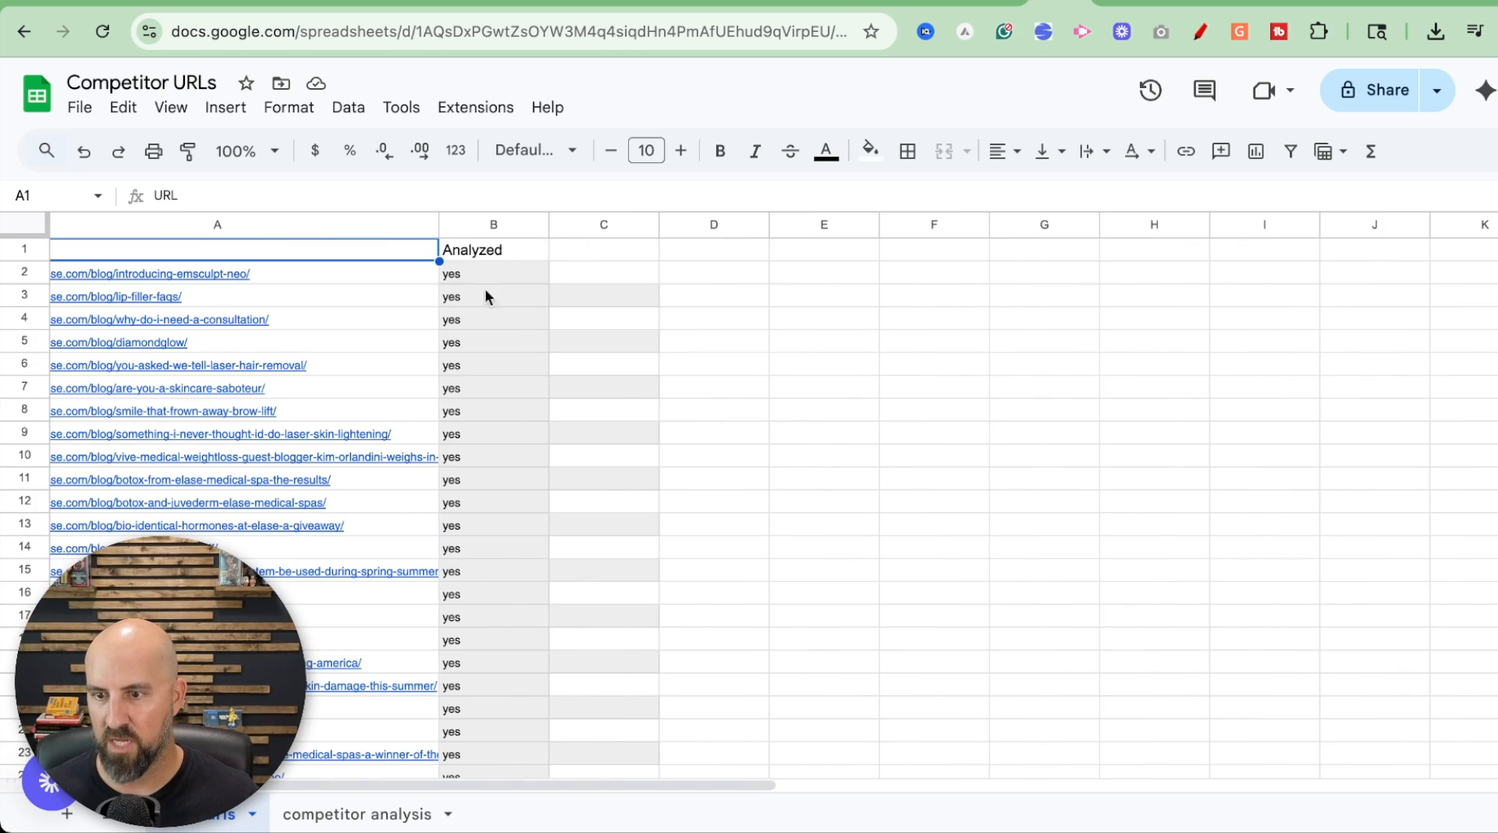
pyautogui.hscroll(-1, 468, 386)
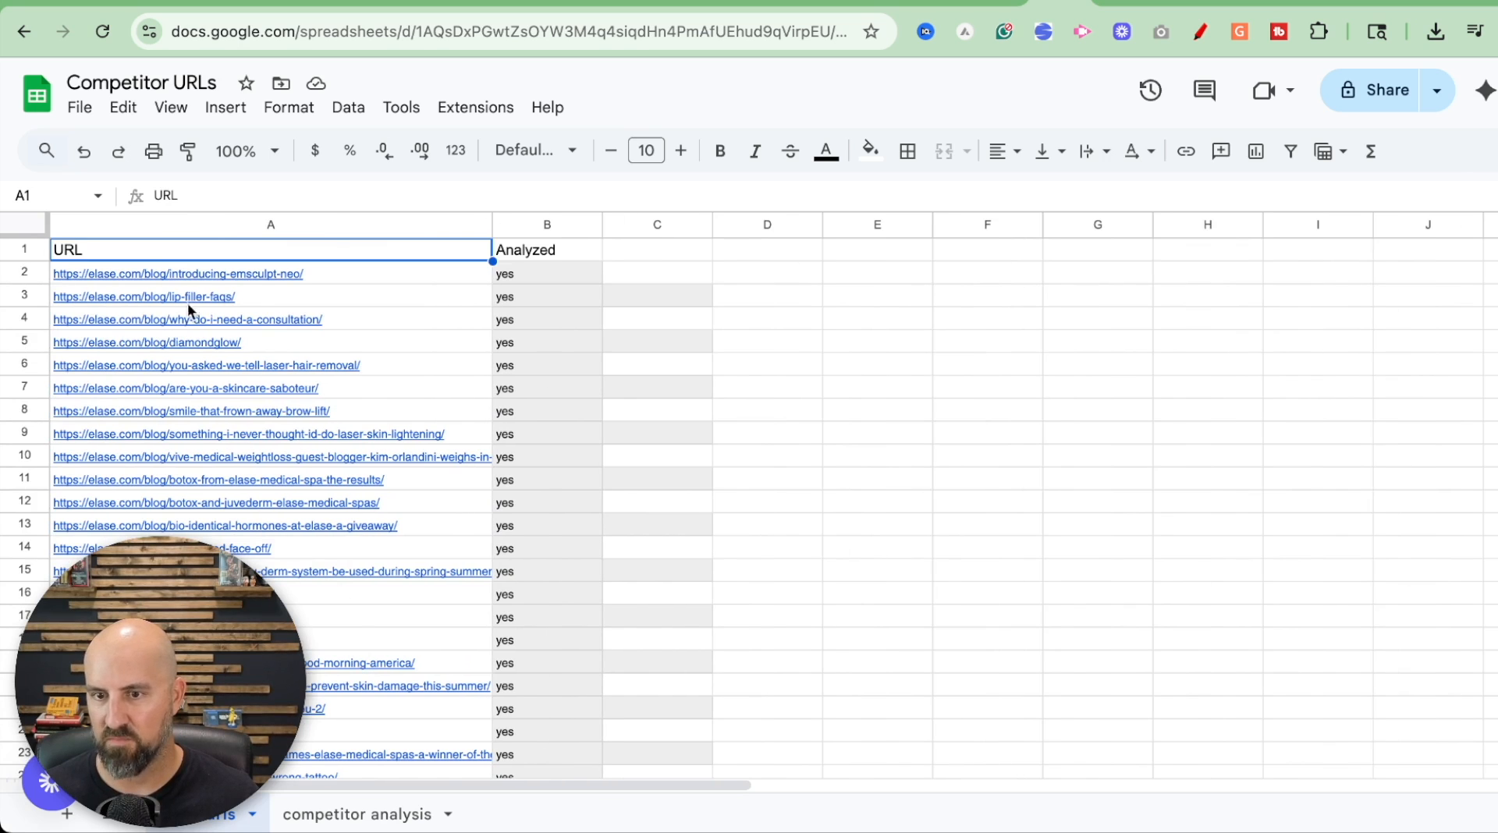
pyautogui.click(108, 246)
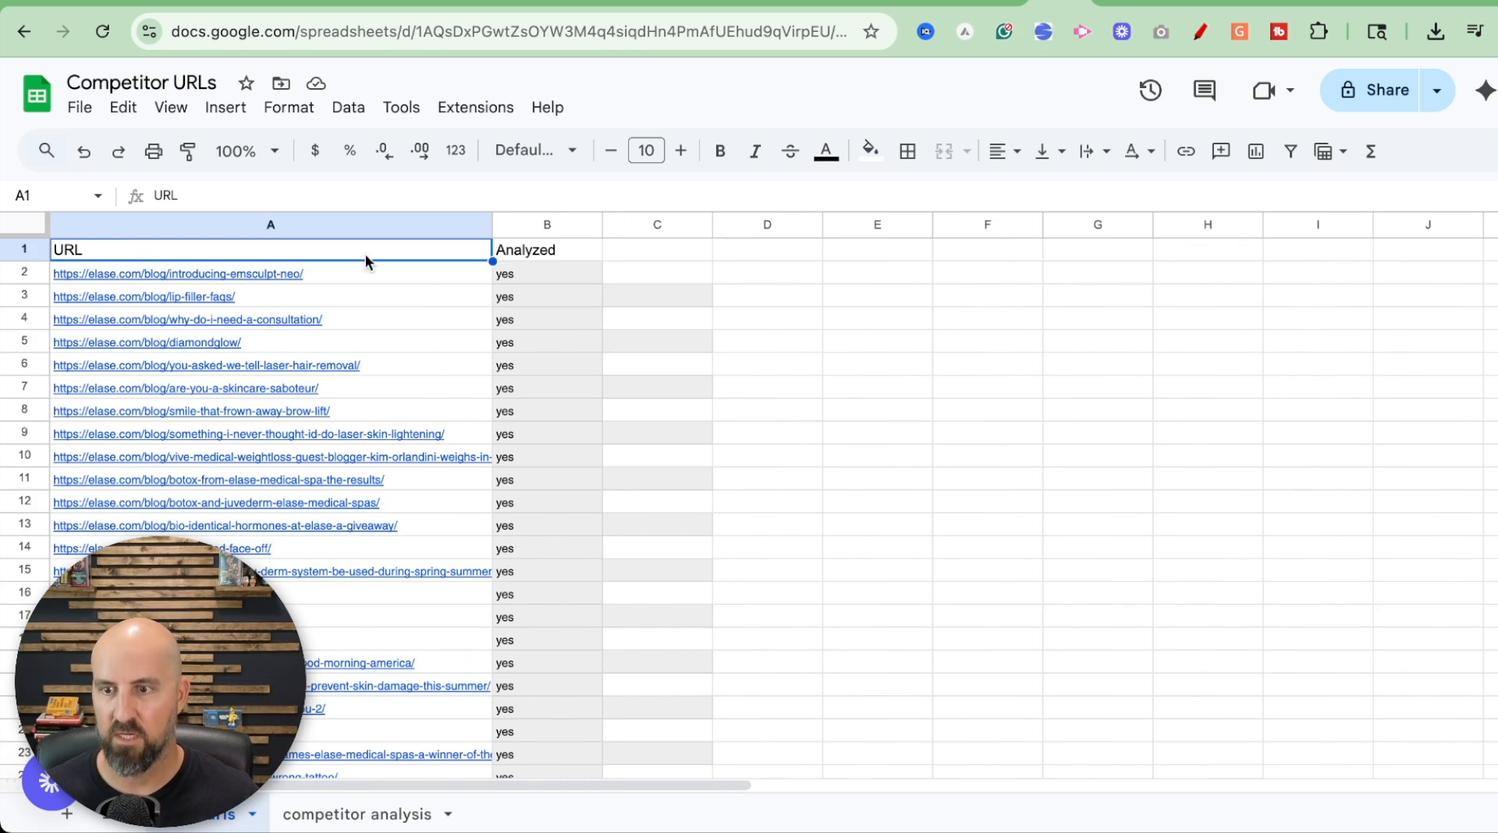
pyautogui.click(519, 252)
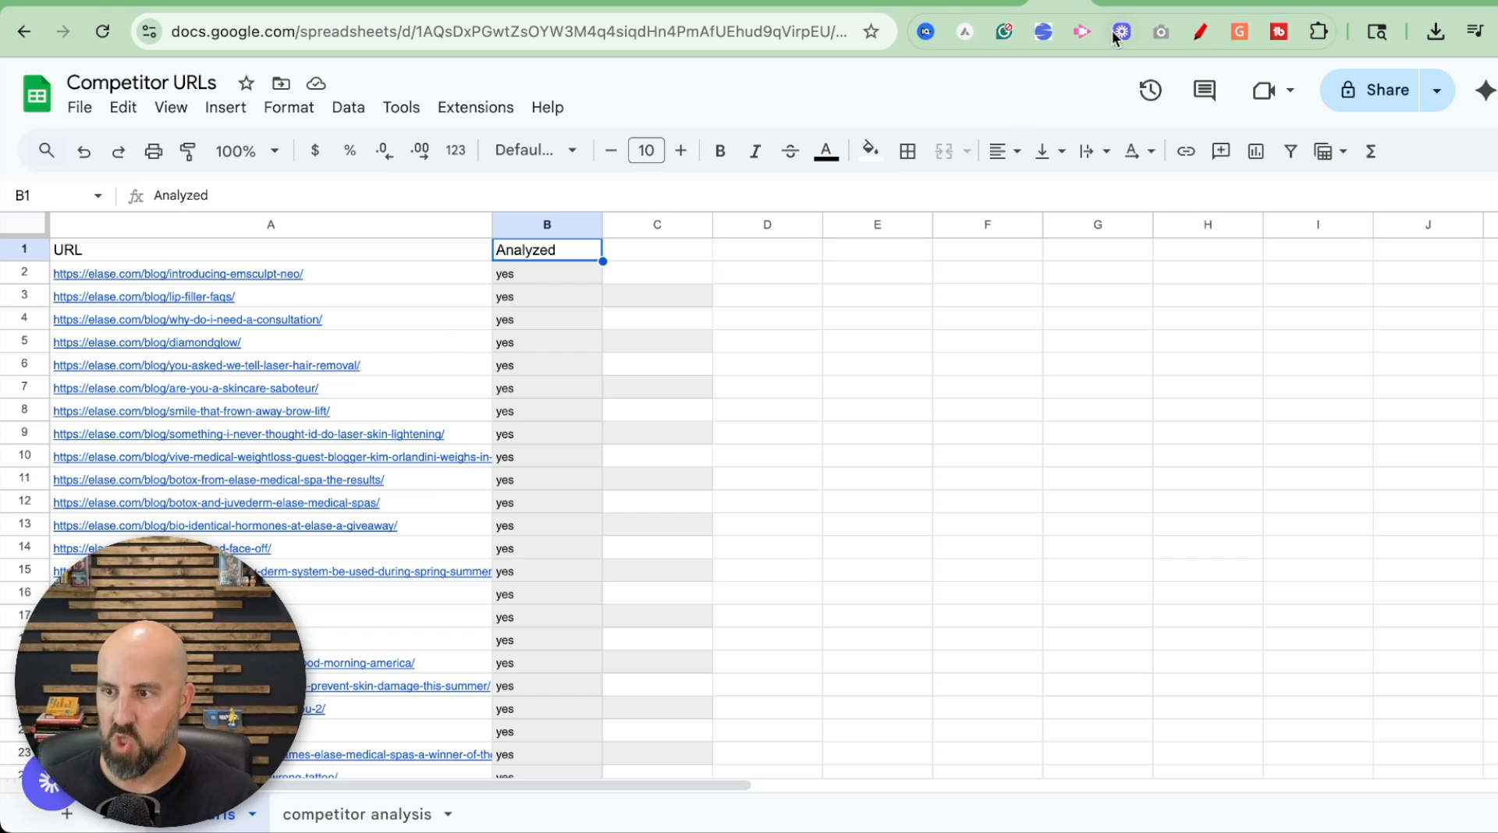
# Step: Look over the start of the n8n Competitor Analysis workflow, then return to the spreadsheet and examine the end of the URL list
pyautogui.click(1119, 4)
pyautogui.hscroll(-10, 825, 394)
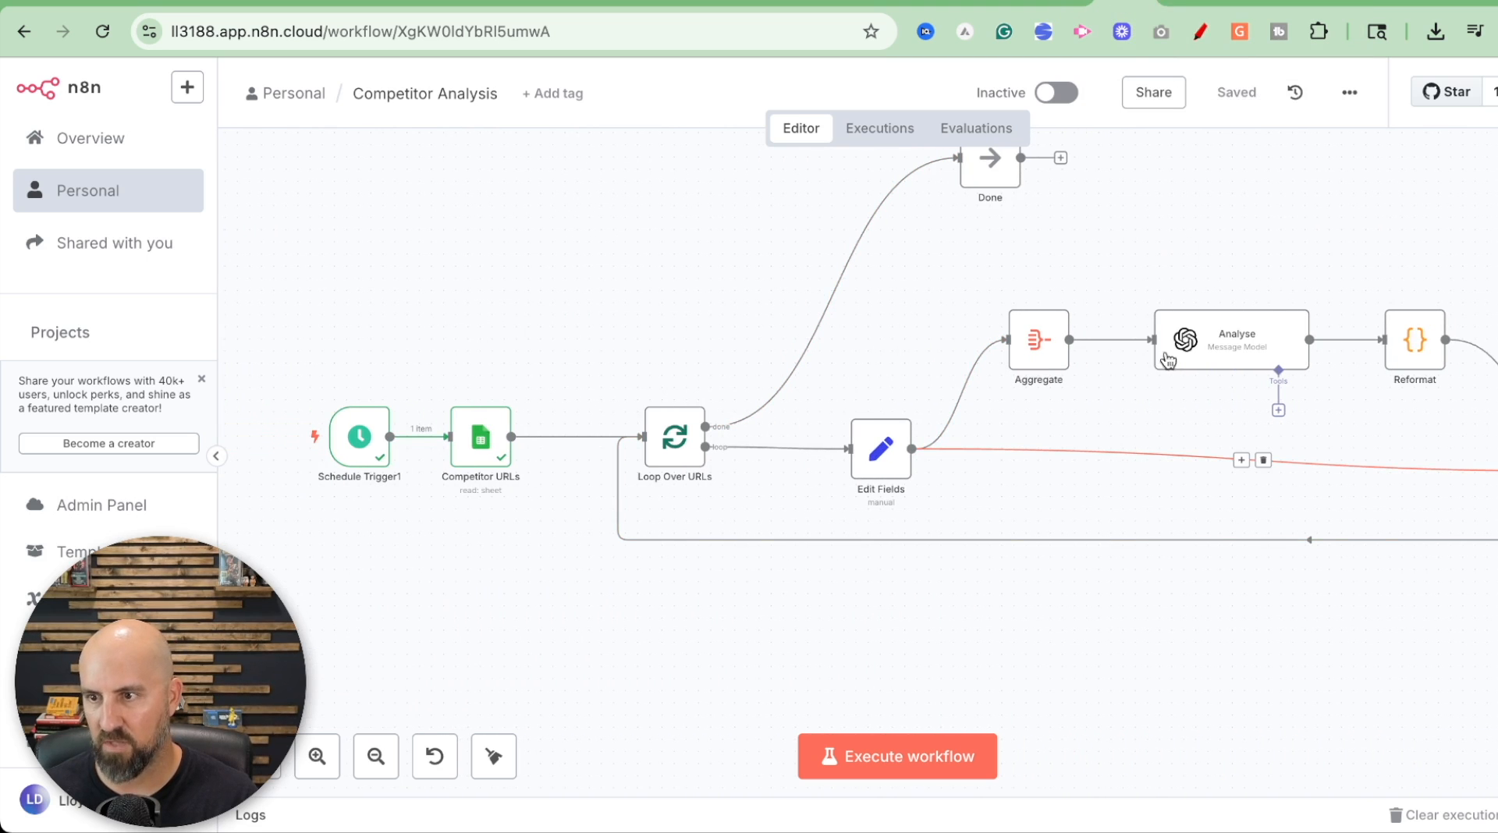
pyautogui.click(1055, 4)
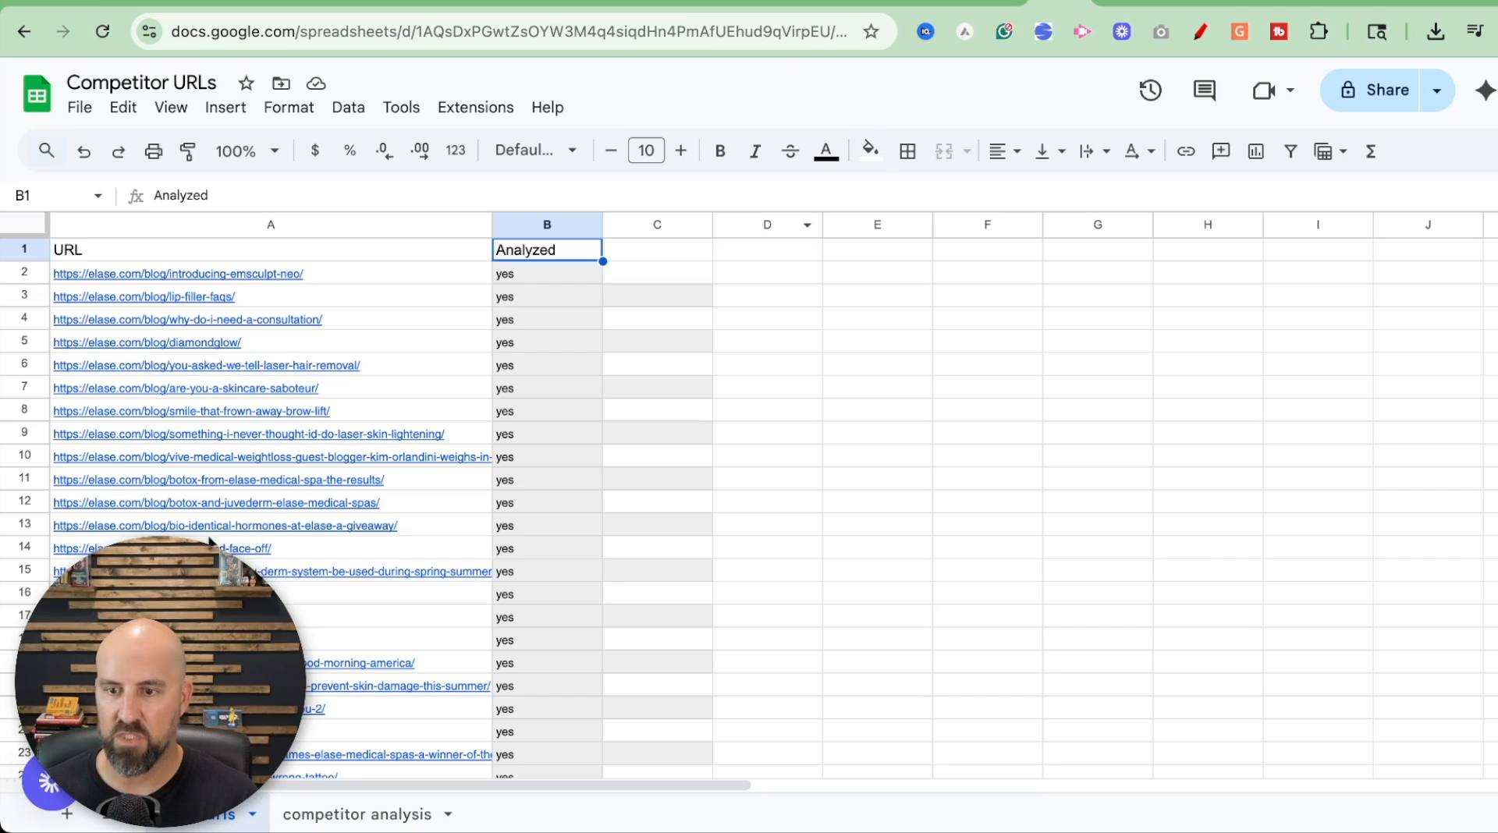
pyautogui.scroll(-20, 216, 534)
pyautogui.scroll(-20, 218, 536)
pyautogui.scroll(4, 223, 543)
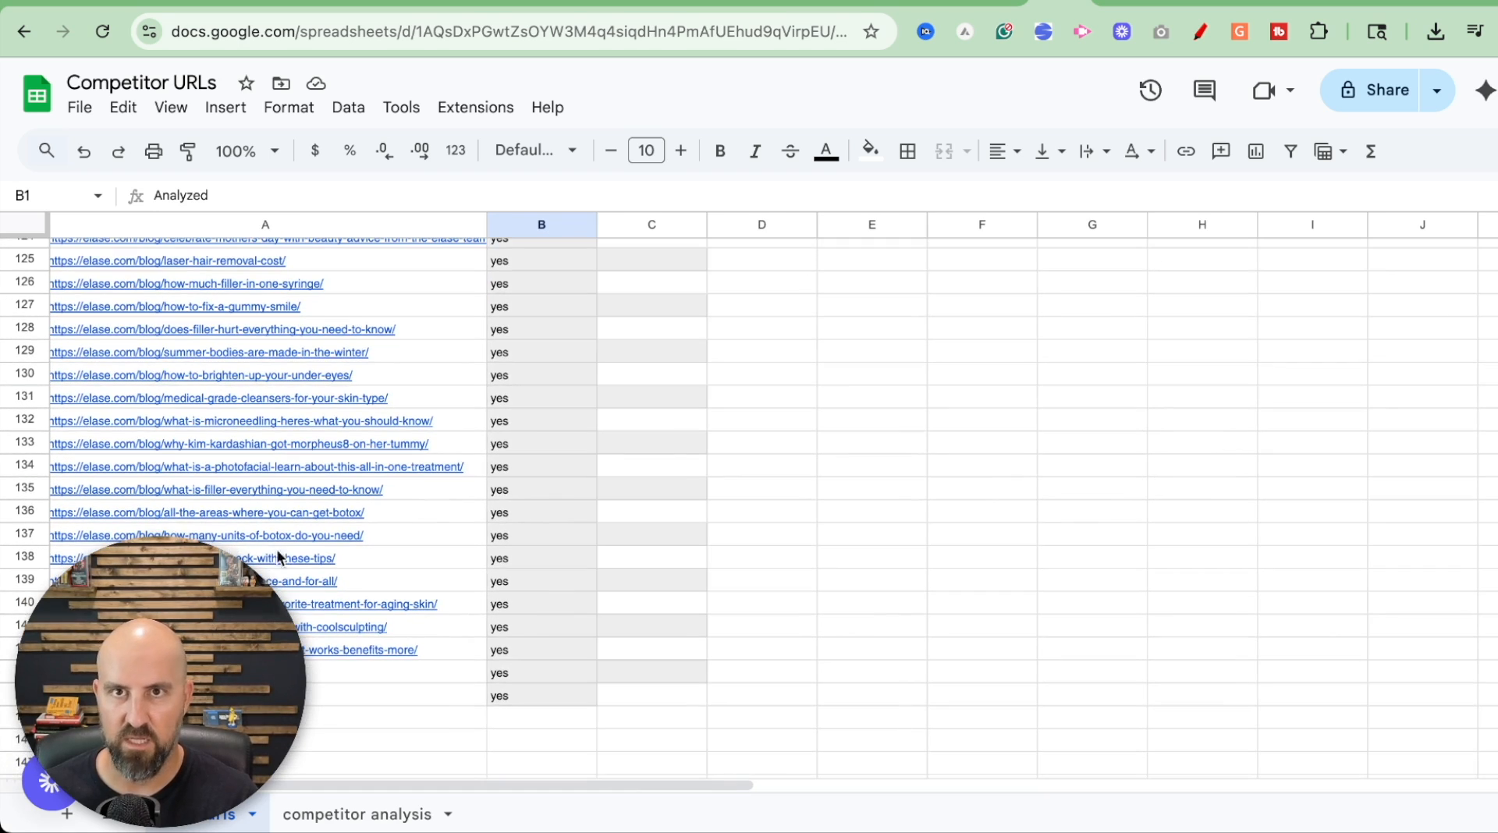
pyautogui.scroll(-20, 285, 398)
pyautogui.scroll(17, 302, 465)
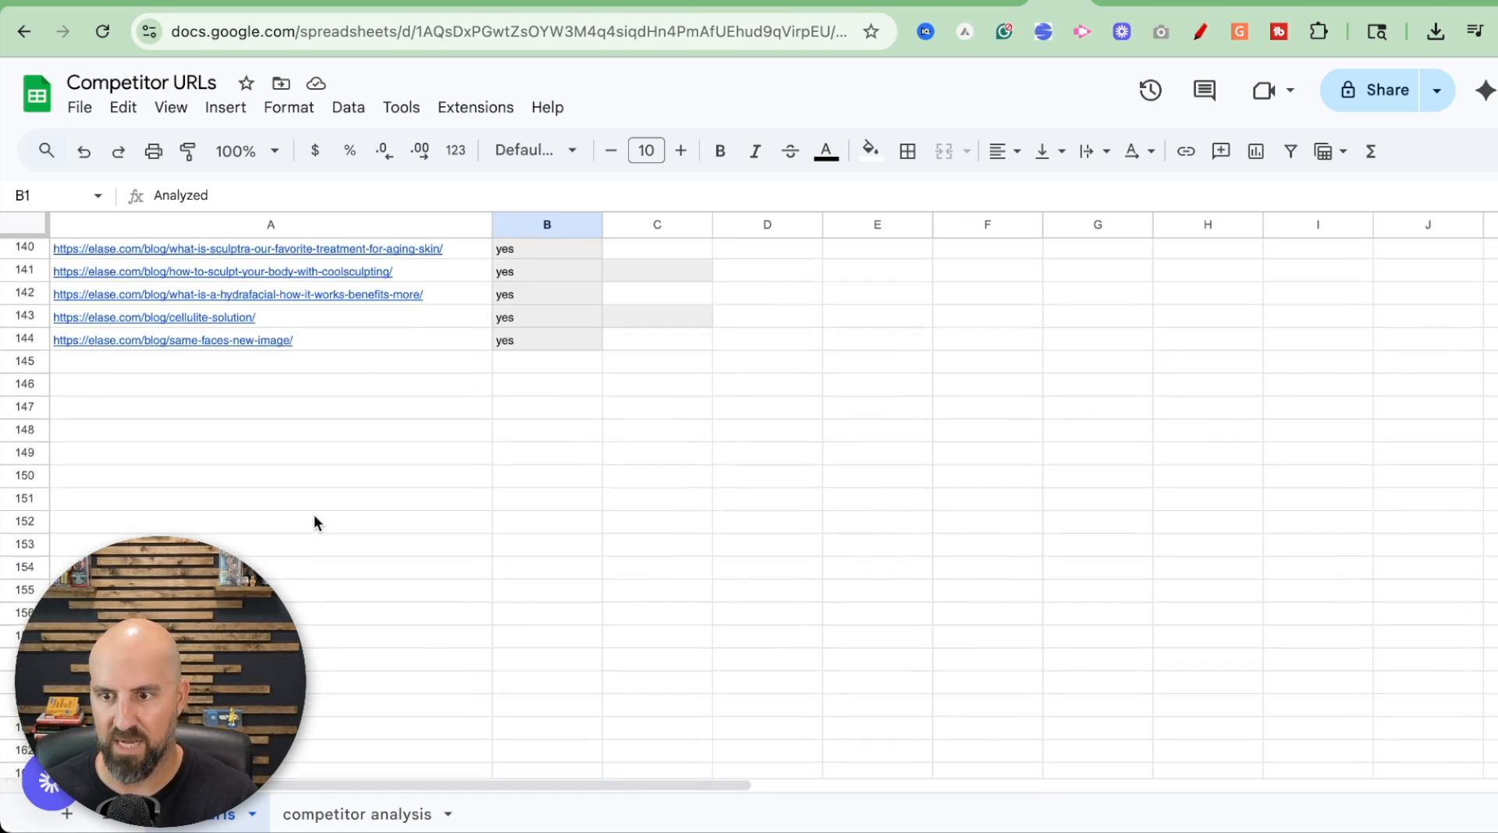
# Step: Open the competitor analysis sheet and examine the first row's title, keywords, summary points and URL
pyautogui.scroll(1, 274, 454)
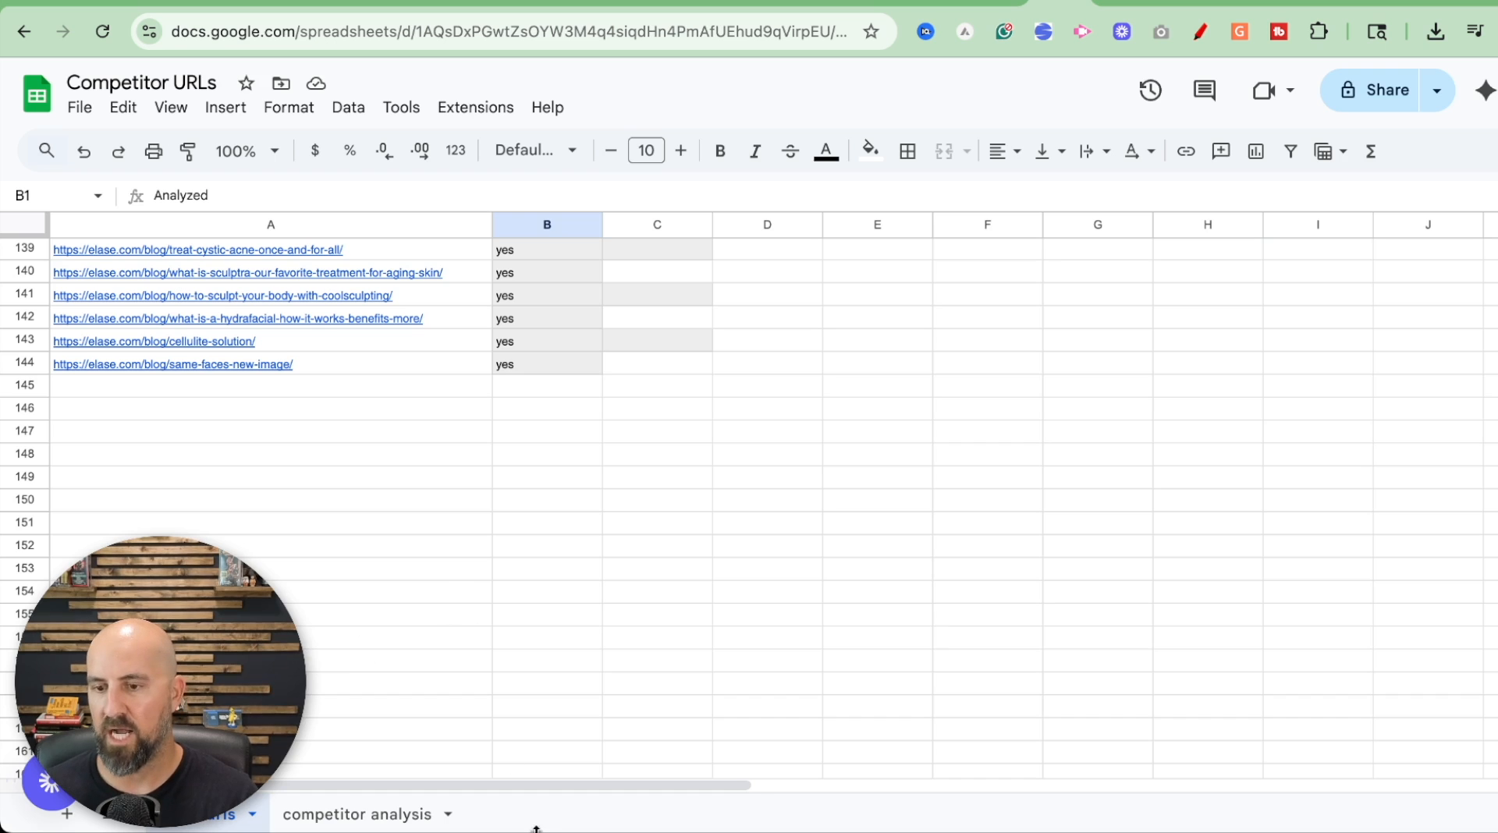
pyautogui.click(376, 816)
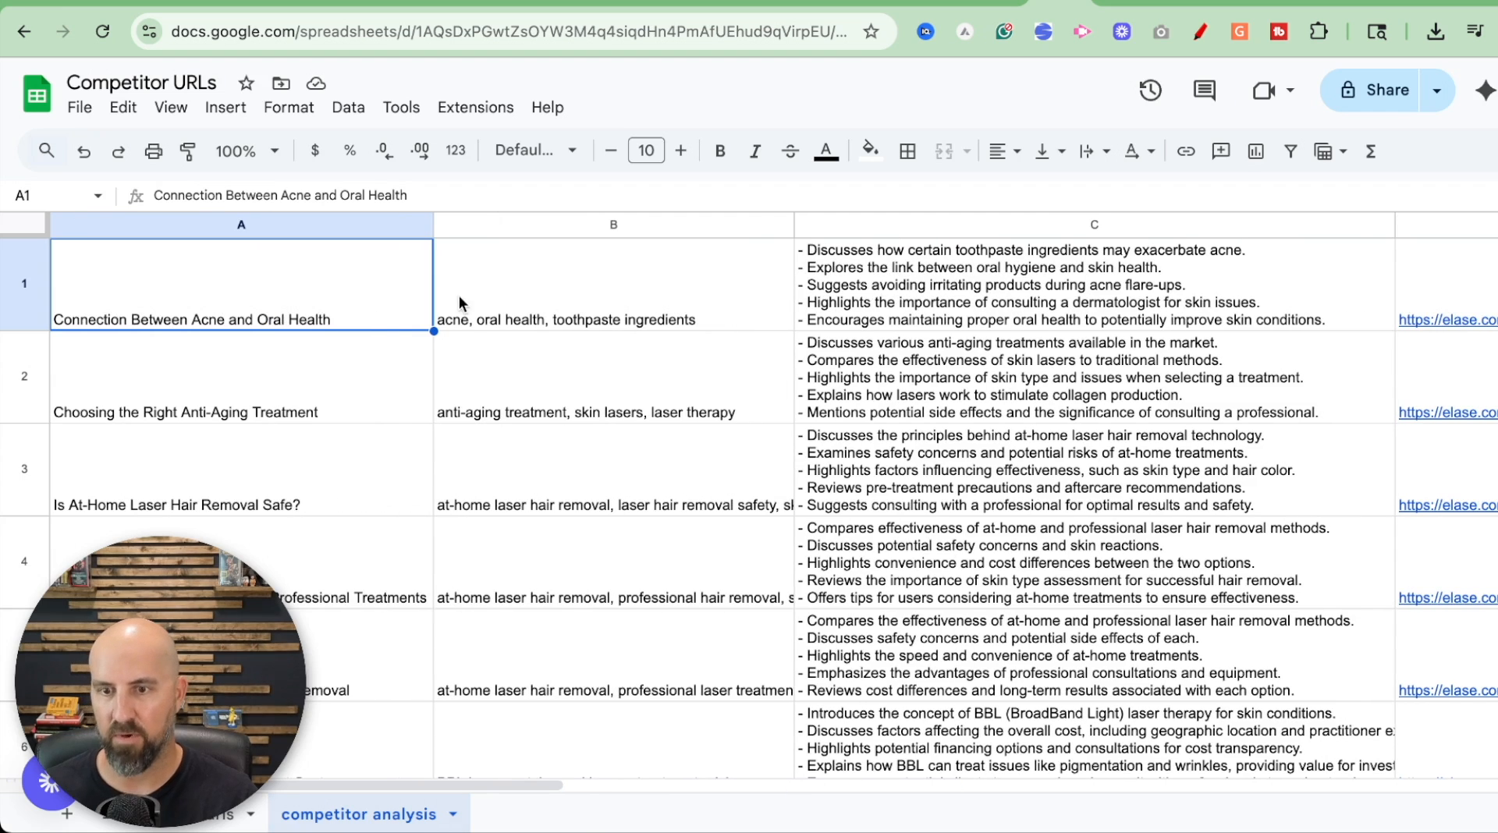
pyautogui.hscroll(1, 147, 306)
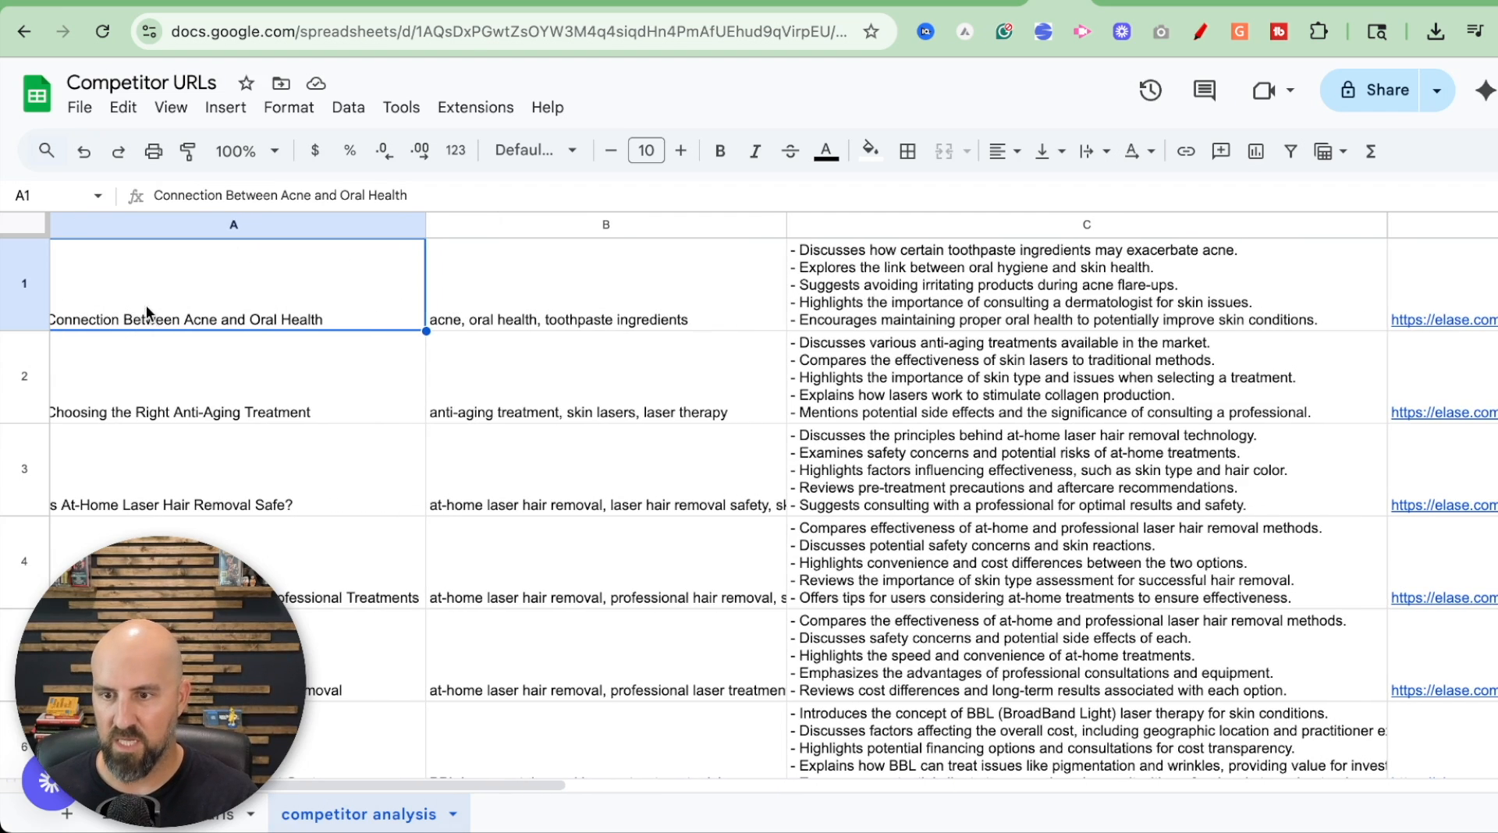
pyautogui.hscroll(-1, 242, 332)
pyautogui.click(687, 265)
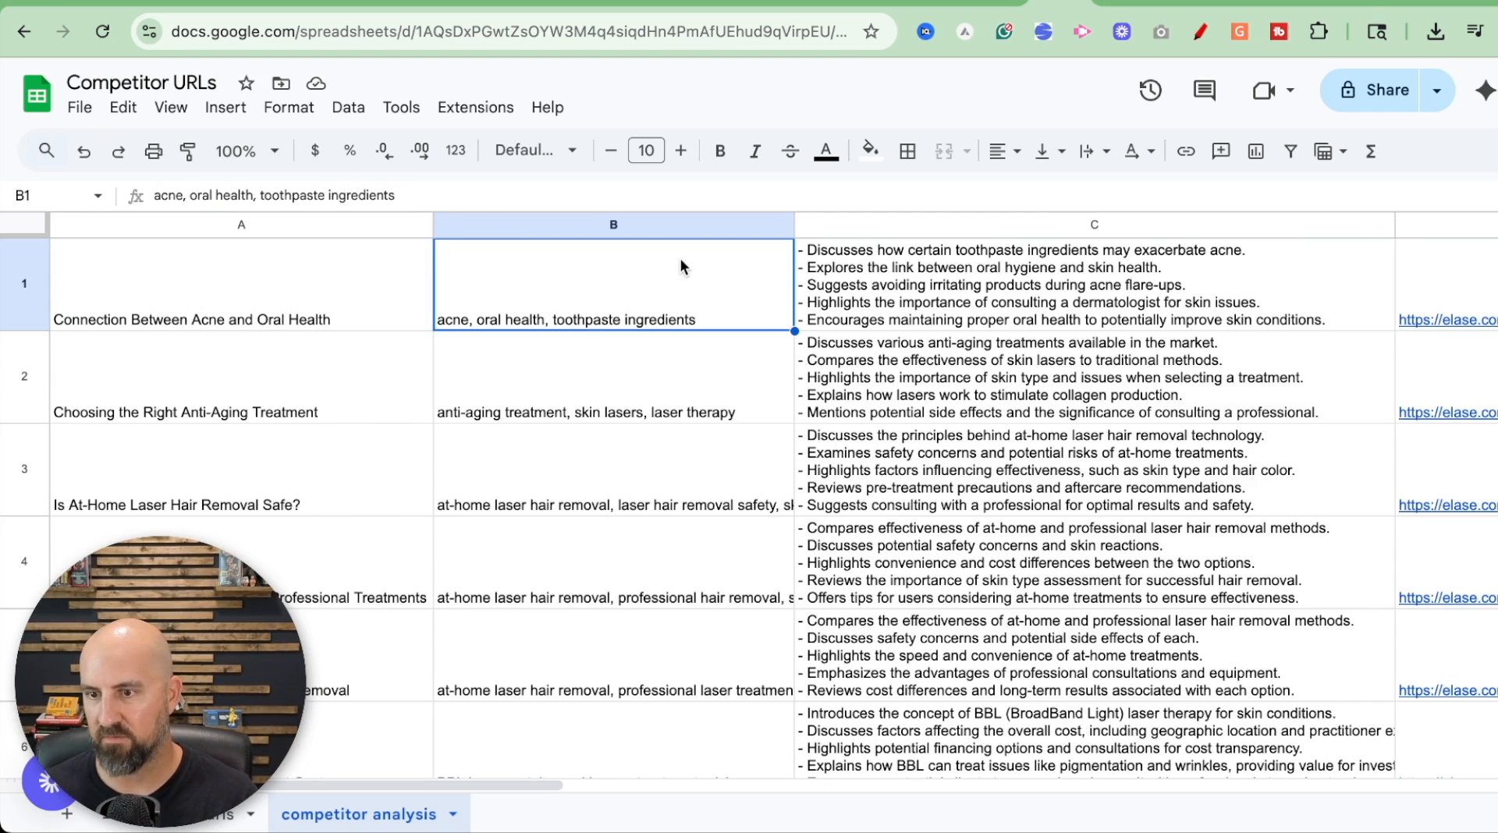
pyautogui.click(1247, 265)
pyautogui.hscroll(3, 1250, 334)
# Step: Select rows 1 to 117 of the competitor analysis sheet
pyautogui.click(1241, 289)
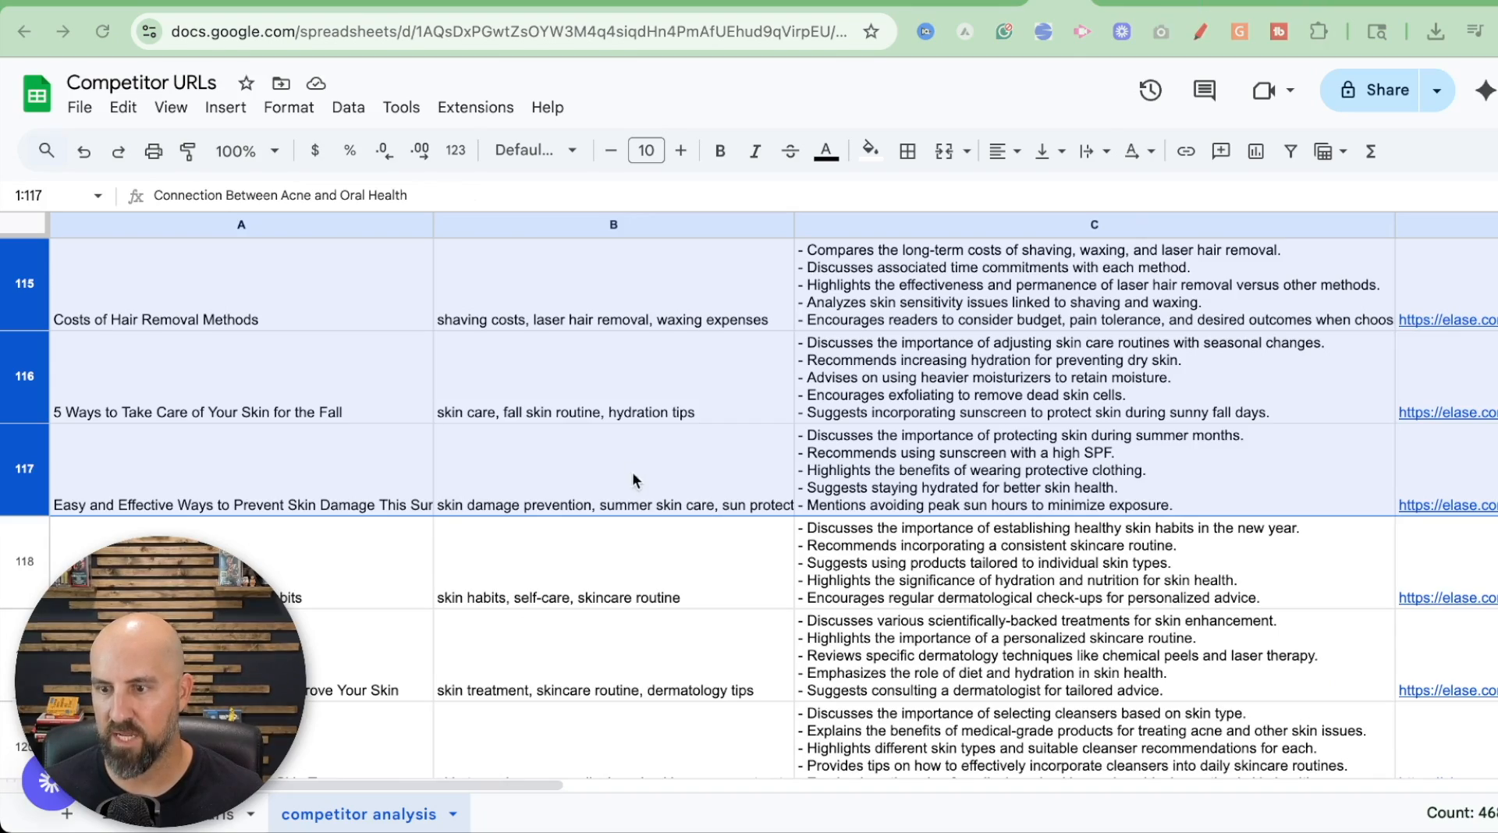
pyautogui.scroll(-2, 636, 482)
pyautogui.scroll(5, 647, 492)
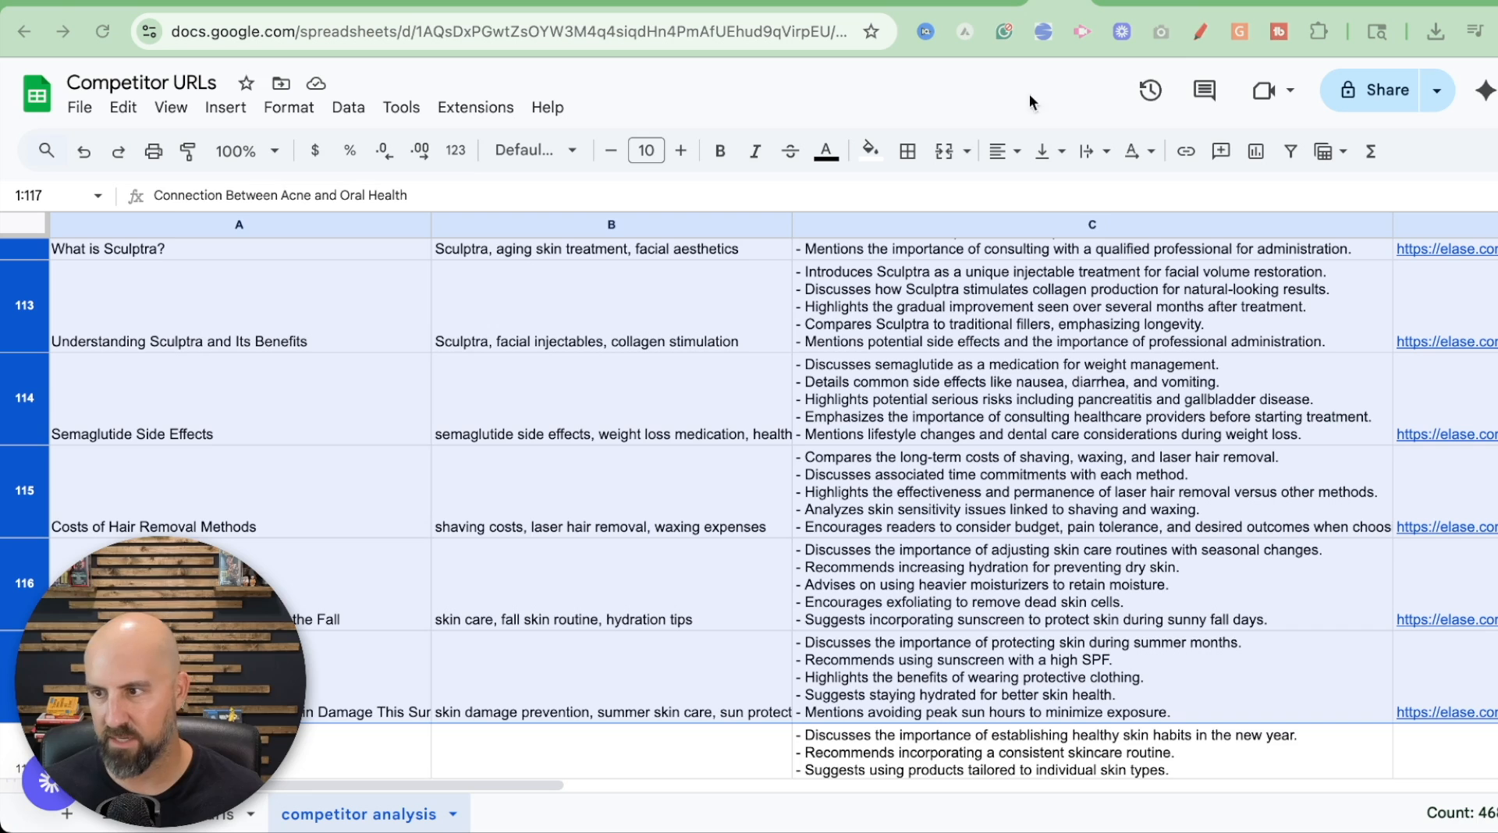
# Step: Switch to ChatGPT and enter a prompt asking an SEO team member to categorise company ABC's blogs into named clusters listing their titles, then review it
pyautogui.click(1191, 1)
pyautogui.scroll(-10, 881, 421)
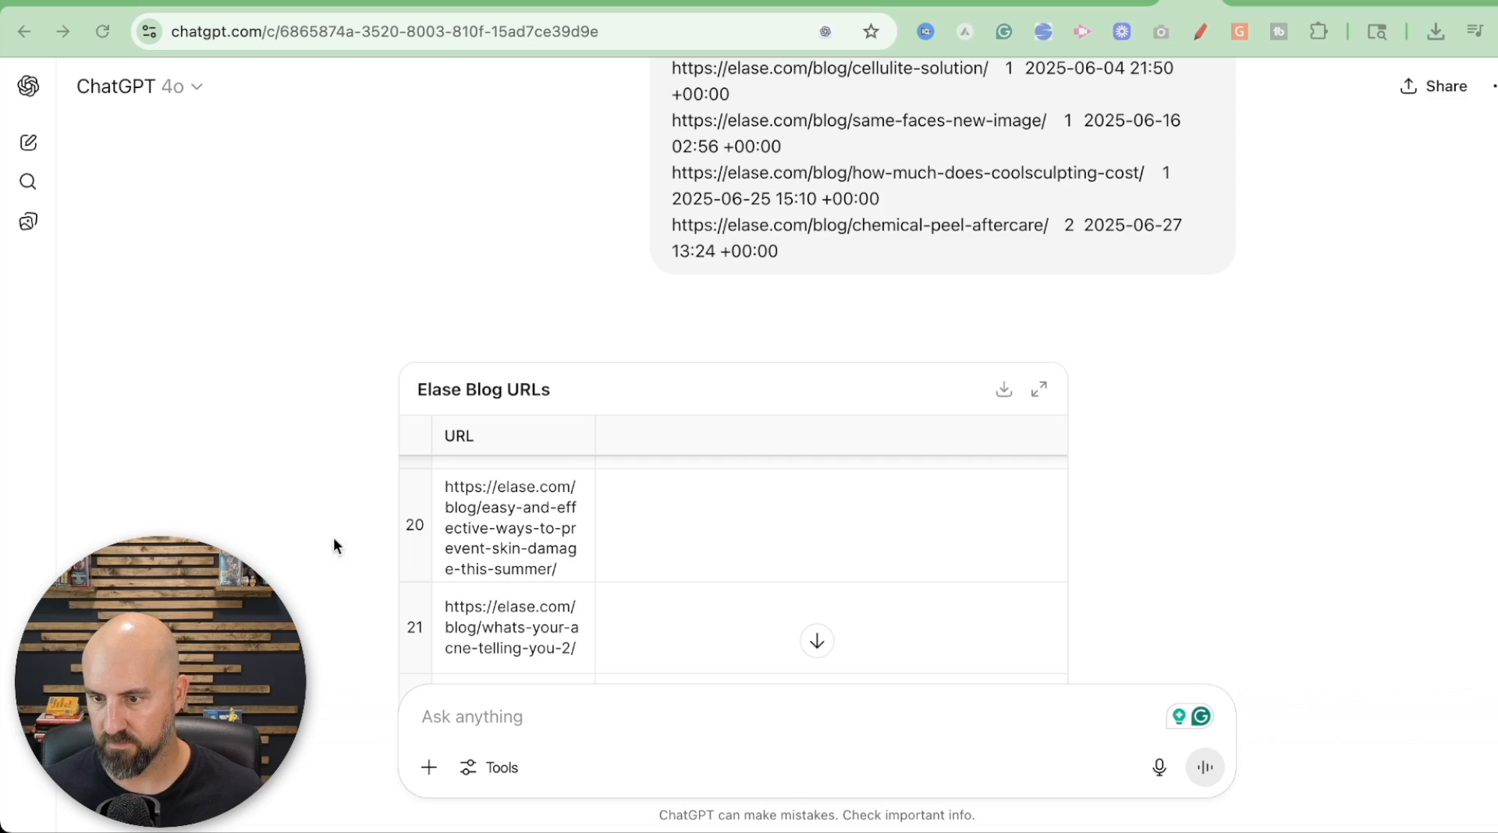
pyautogui.click(451, 701)
pyautogui.write("You are part of SEO the team for company ABC. Below is a detailed analysis of all the blogs they've posted. Your job is to go through the blogs and categorise them into clusters. Your output must be in this format: 1. Cluster Name - Blog#1 Title - Blog#2 Title")
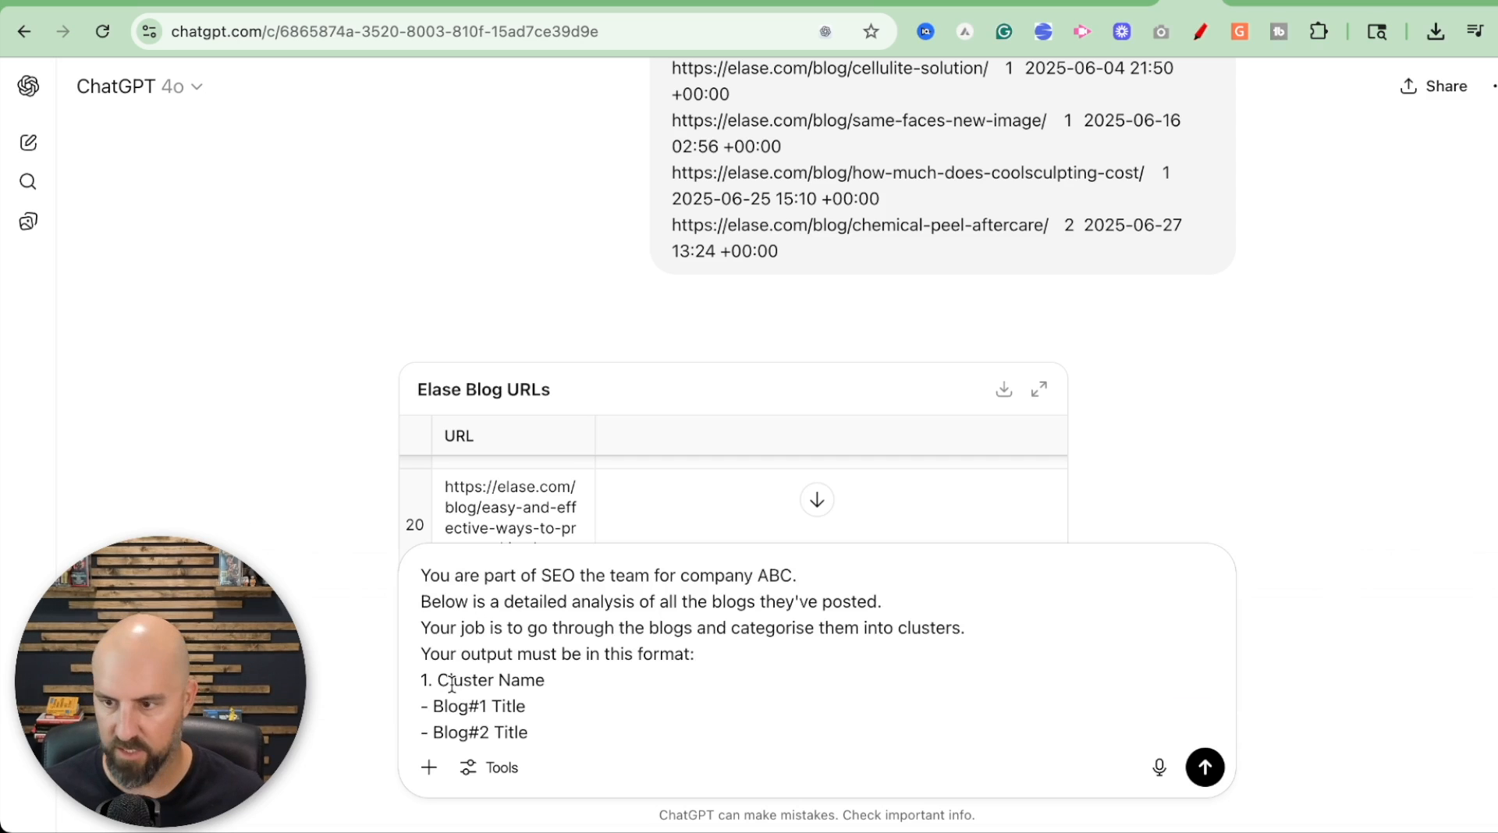
pyautogui.scroll(-1, 609, 601)
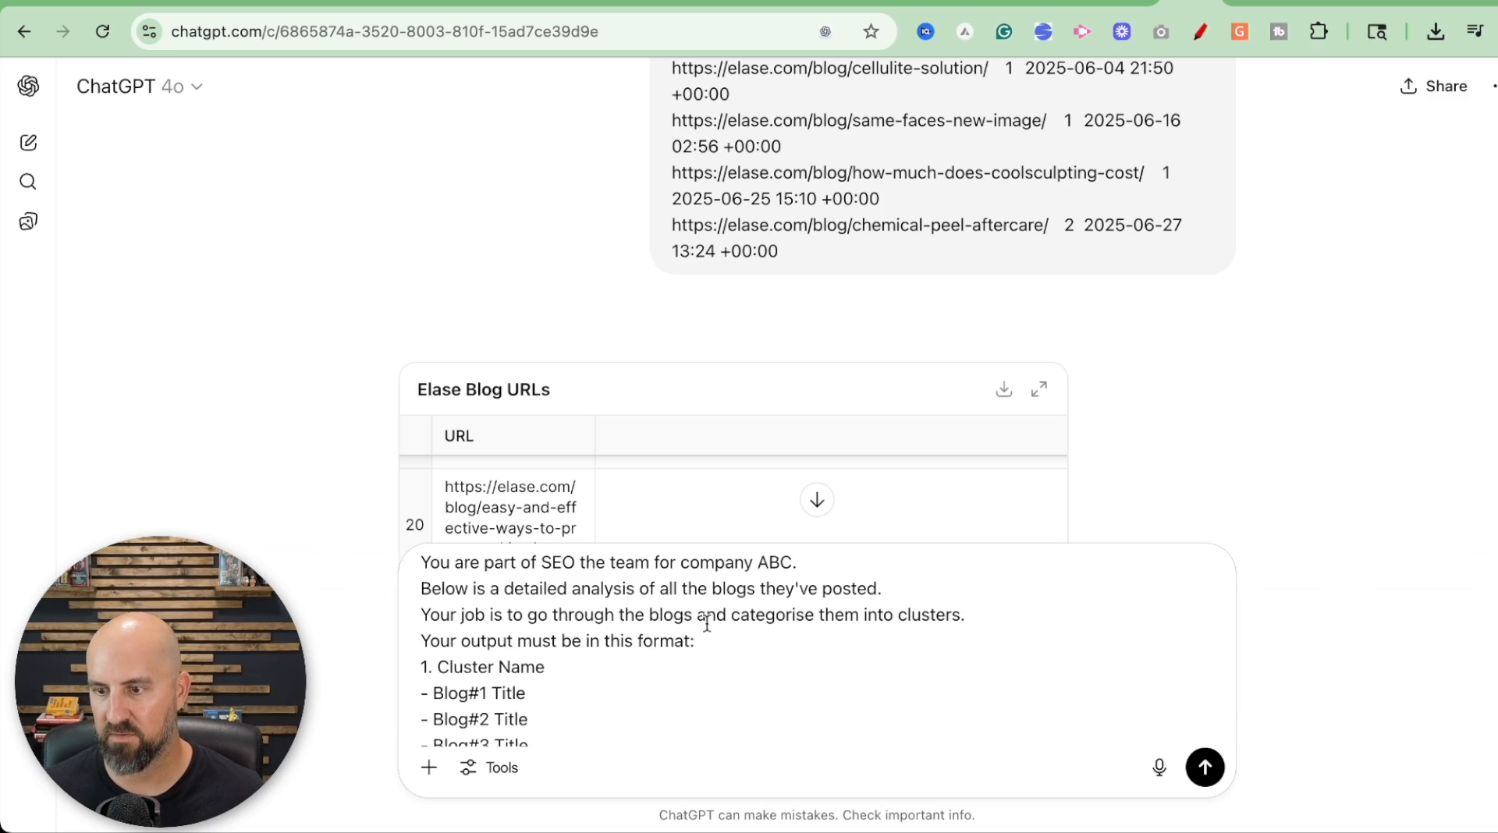
pyautogui.scroll(-2, 543, 624)
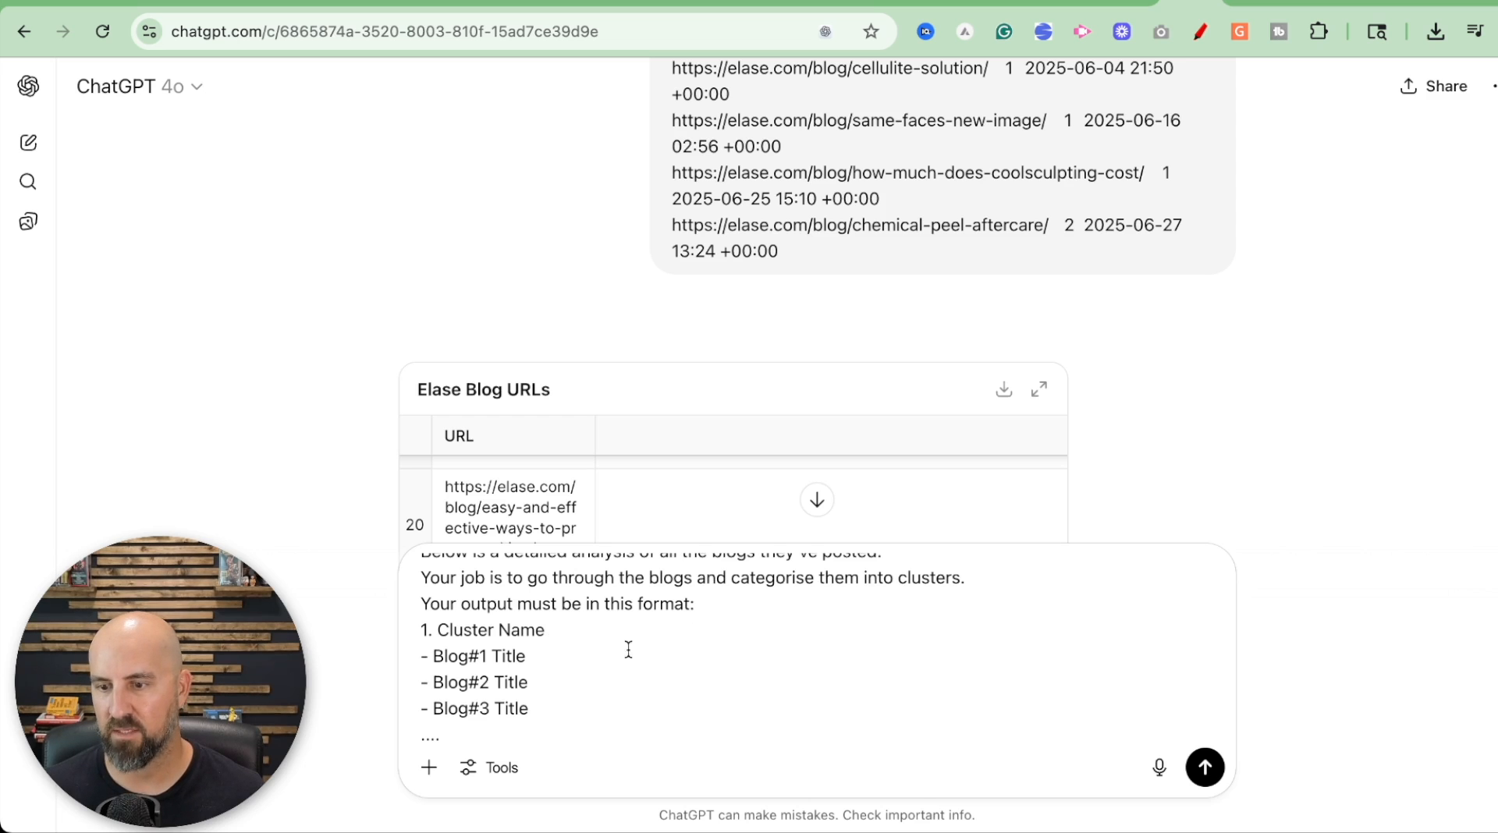
pyautogui.scroll(-1, 621, 648)
pyautogui.scroll(-3, 589, 642)
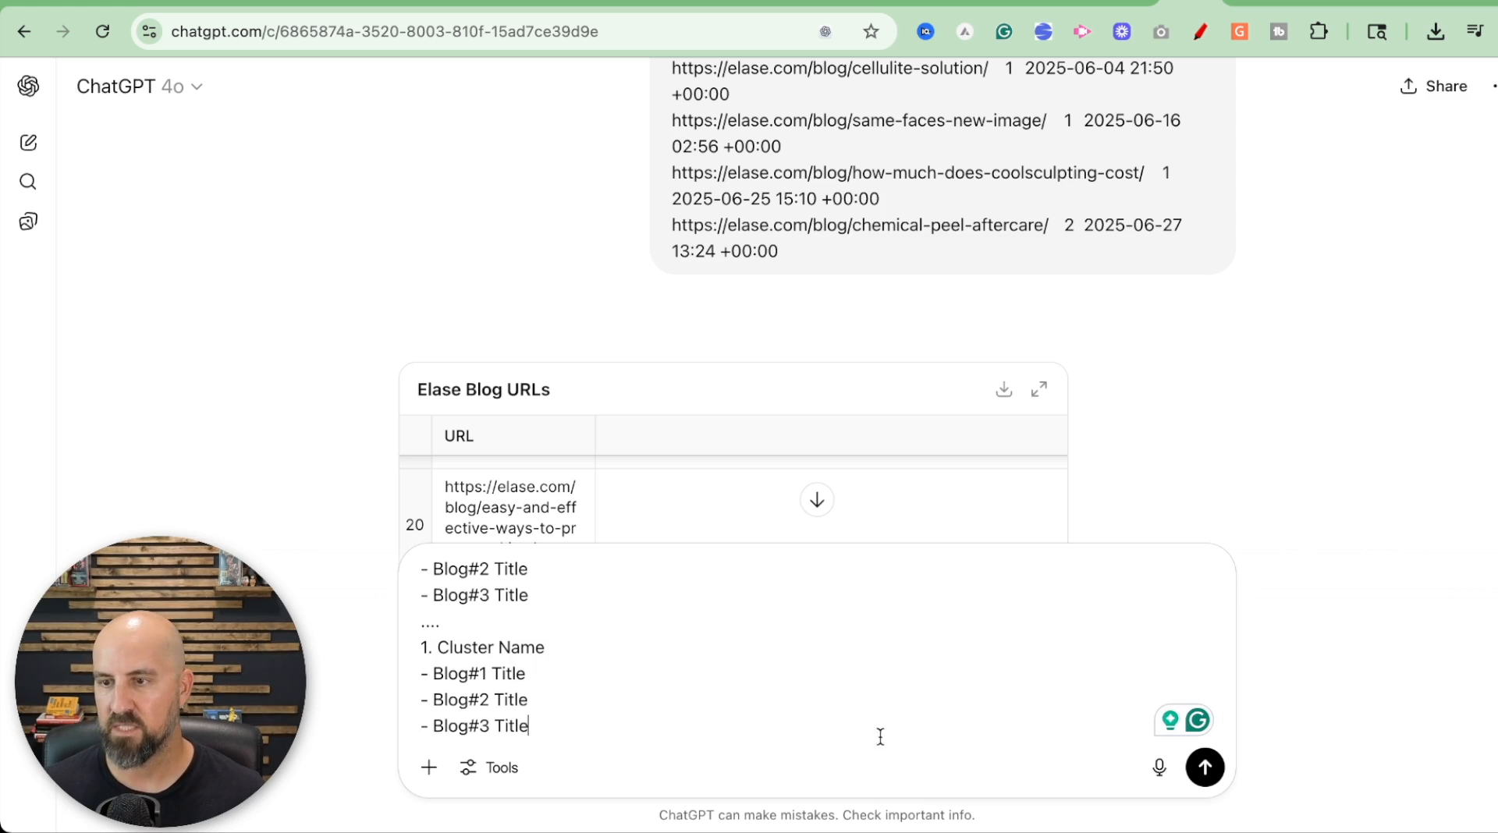
# Step: Copy the selected analysis rows from the spreadsheet, paste them at the end of the ChatGPT clustering prompt, and send it
pyautogui.click(1060, 3)
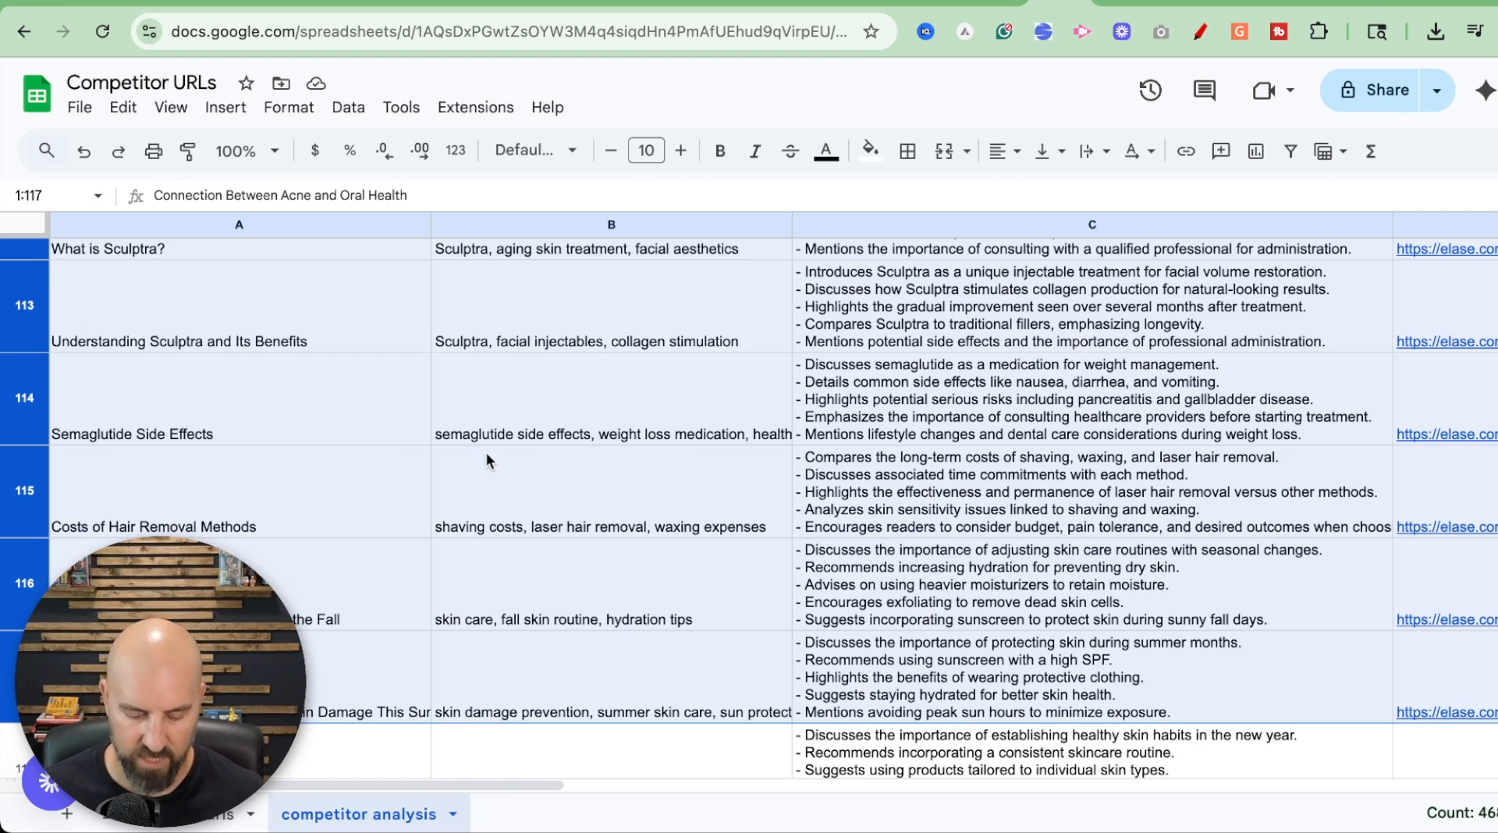
pyautogui.hotkey('ctrl', 'c')
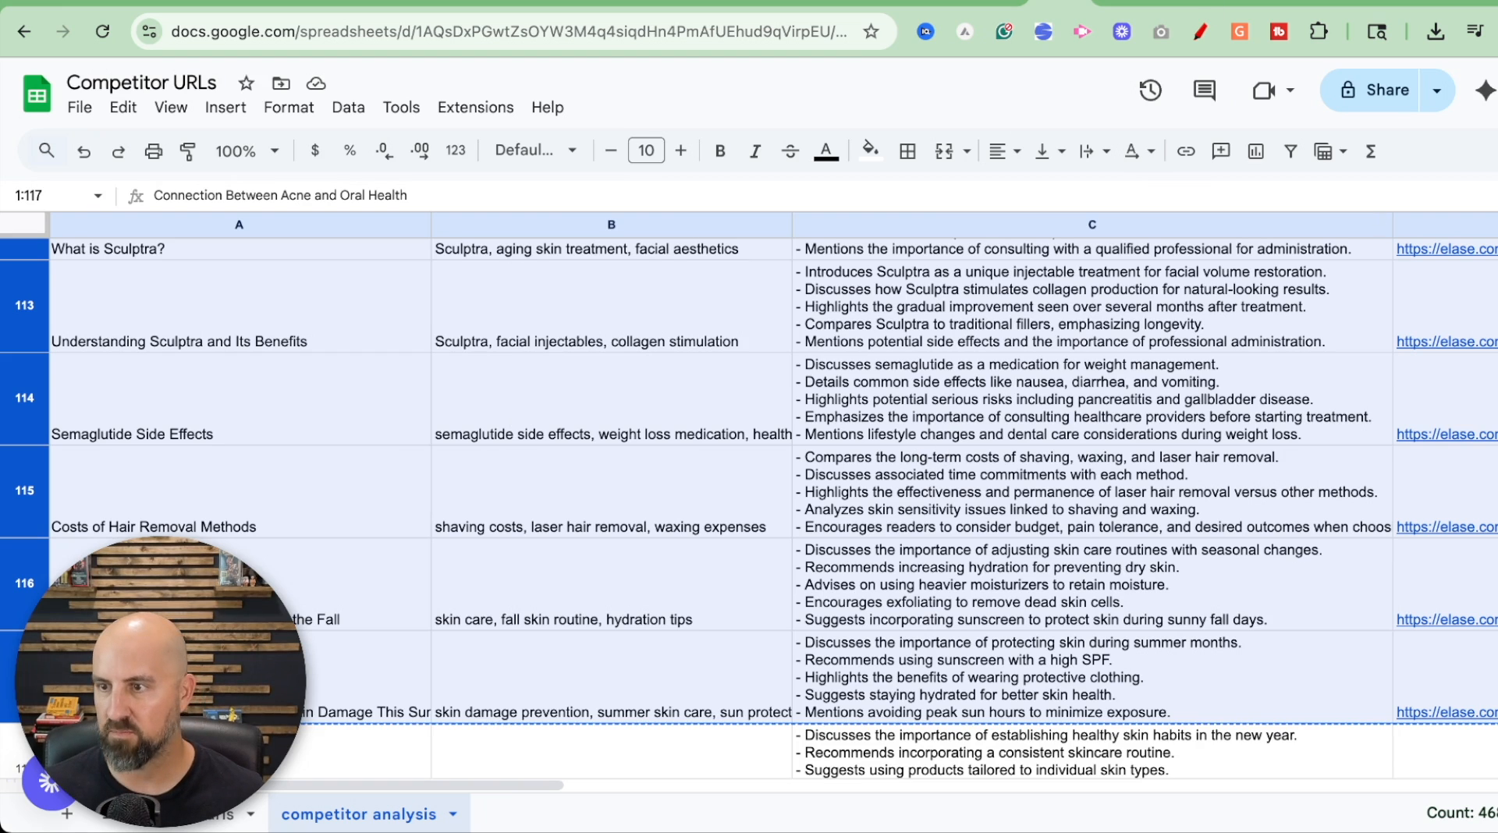
pyautogui.click(1201, 3)
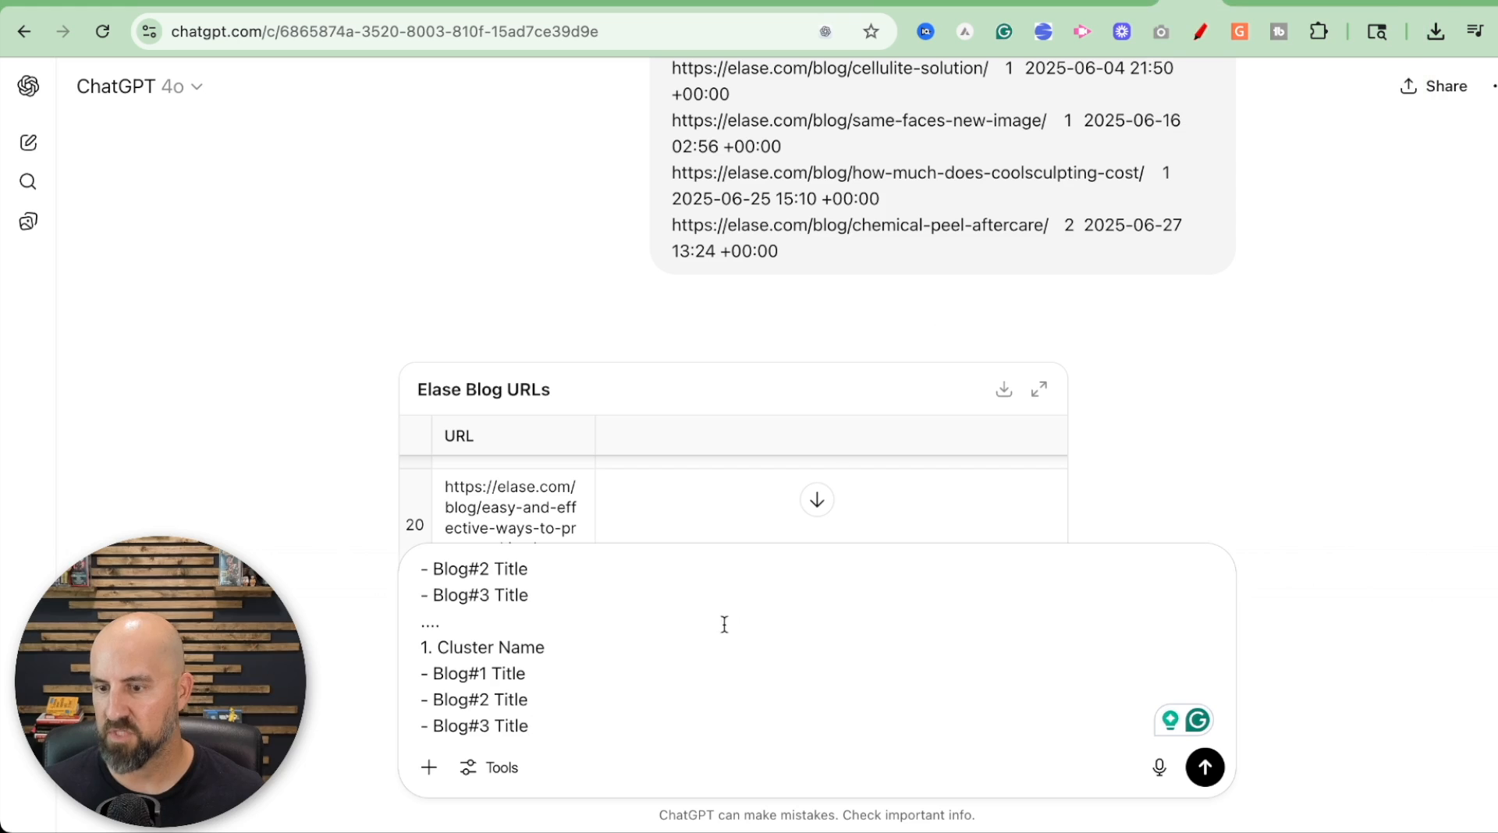
pyautogui.hotkey('ctrl', 'v')
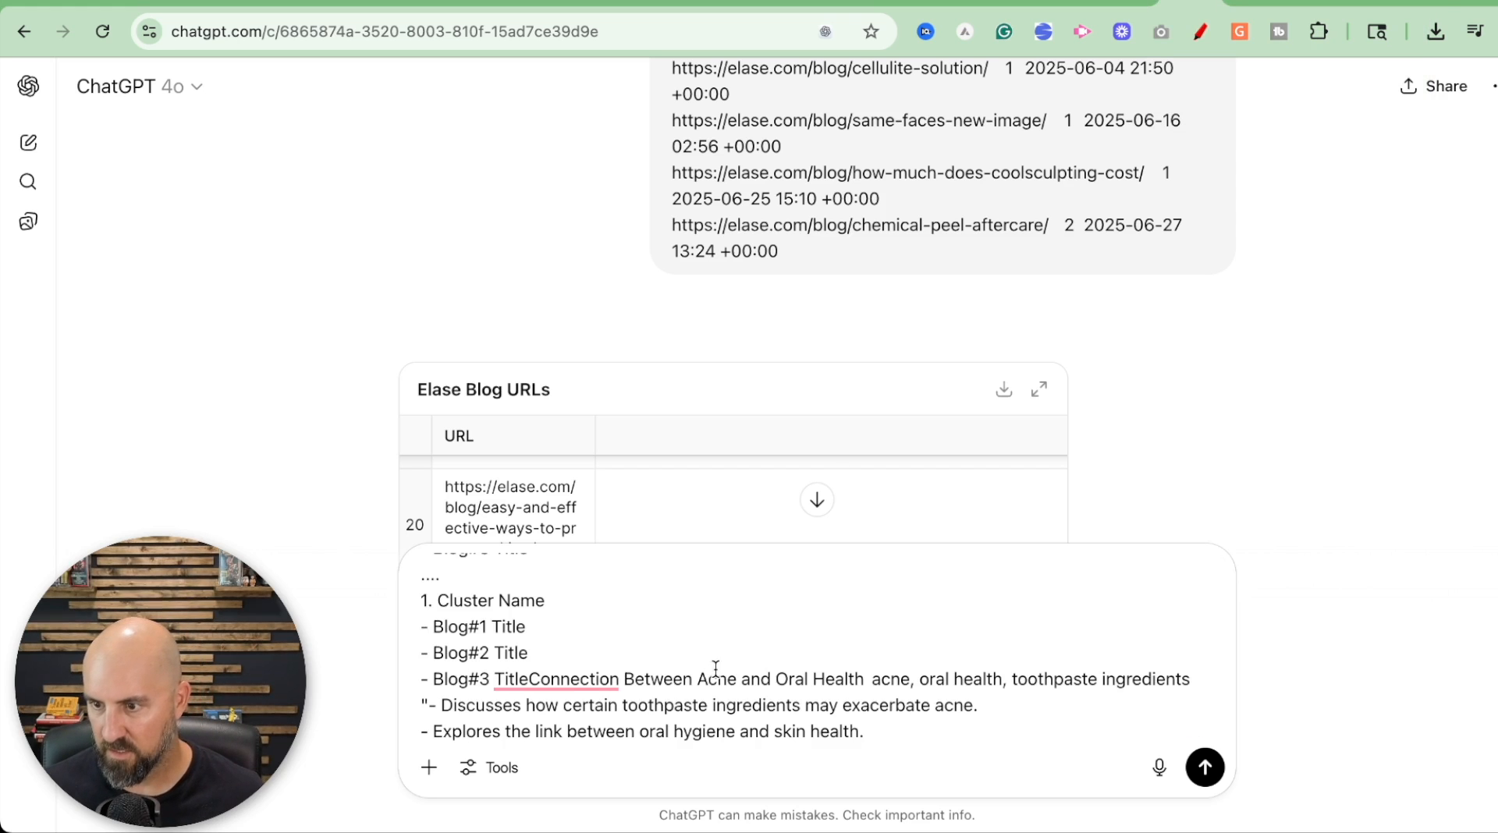
pyautogui.scroll(-10, 714, 668)
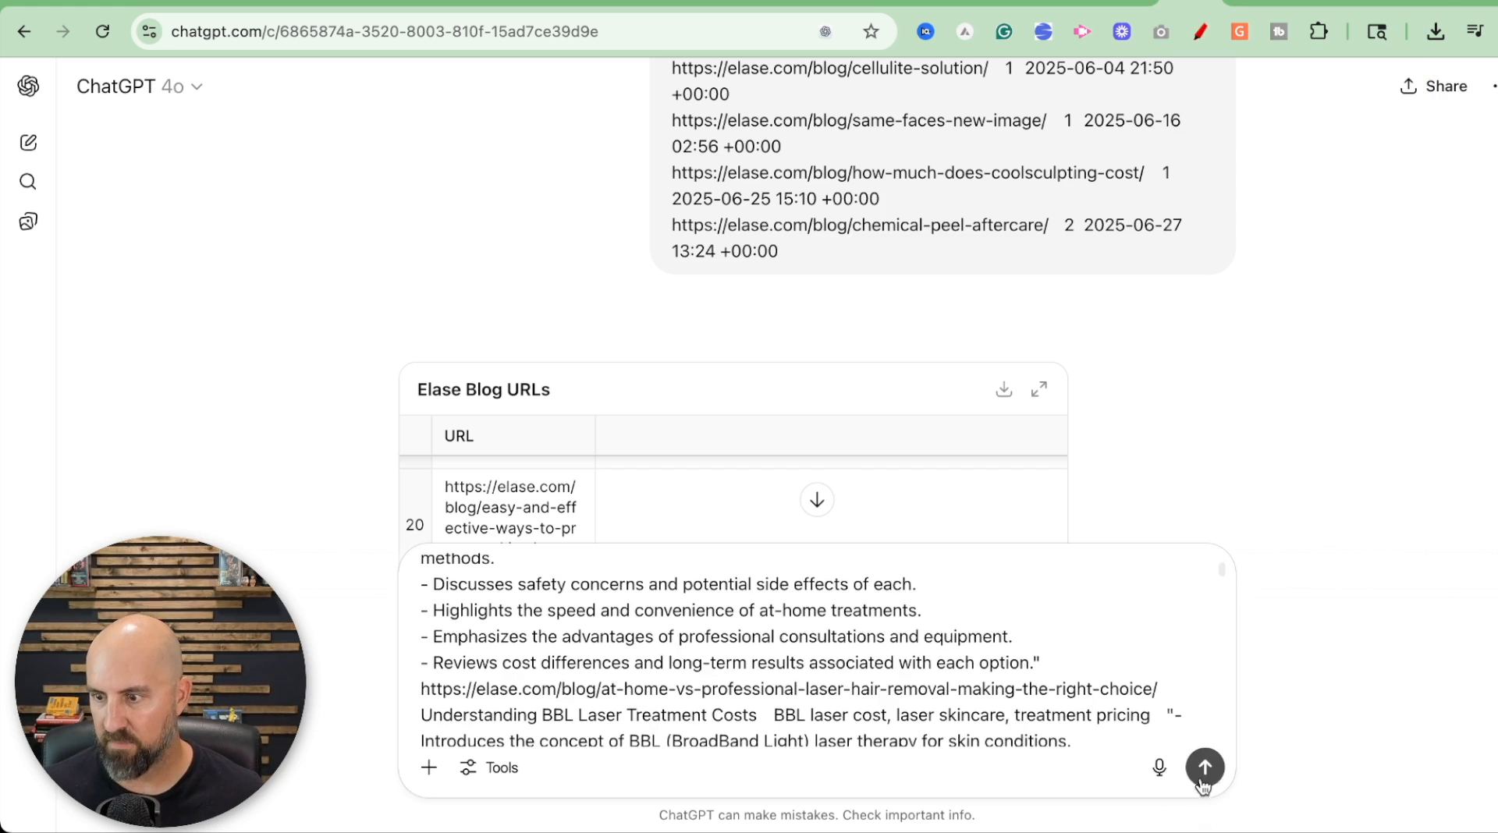
pyautogui.click(1203, 780)
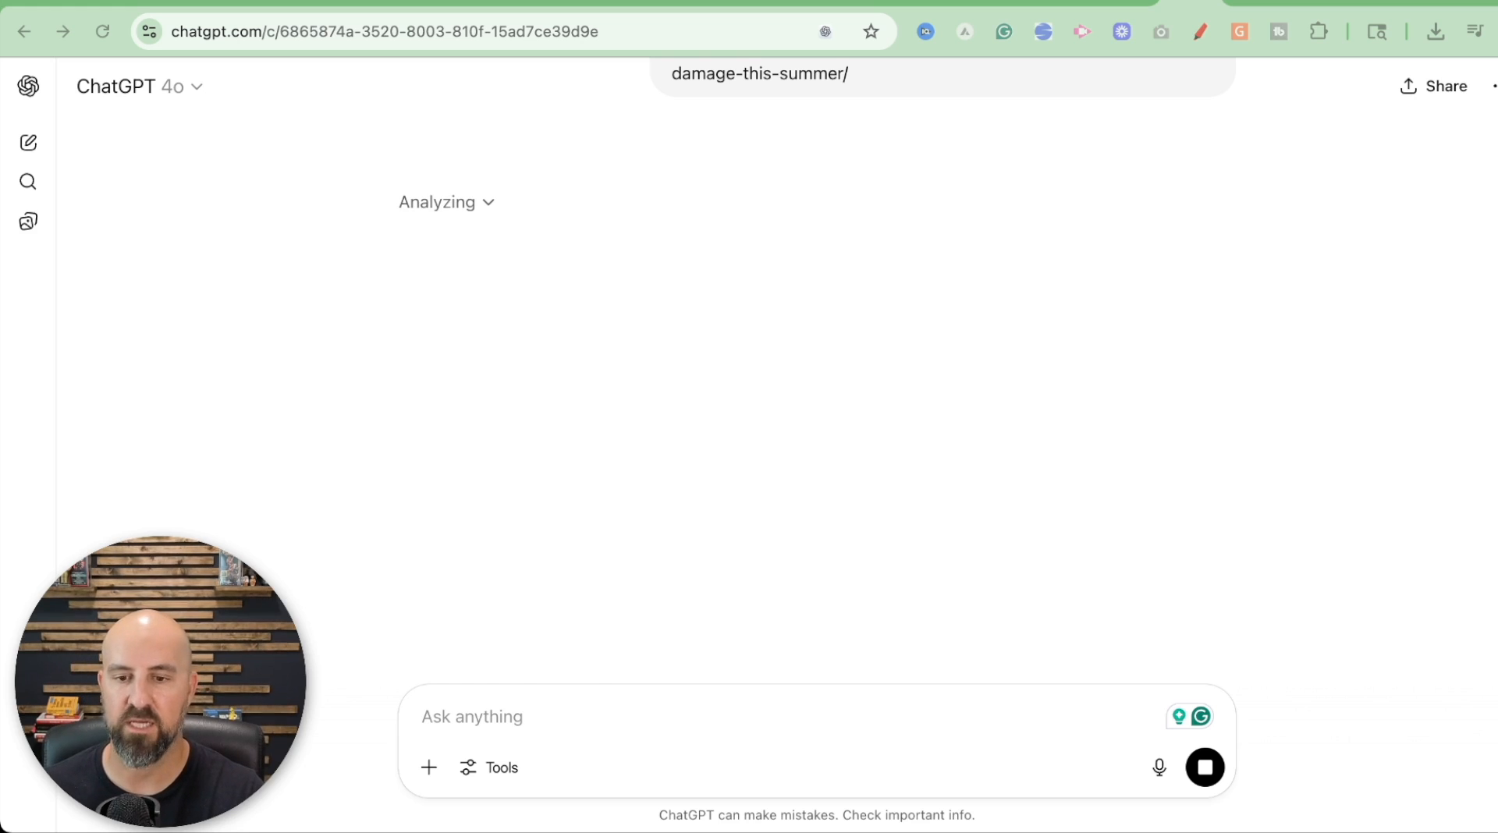
# Step: Examine the generated content clusters from Acne & Skin Health to Laser Hair Removal, highlighting blog titles along the way
pyautogui.scroll(-3, 414, 539)
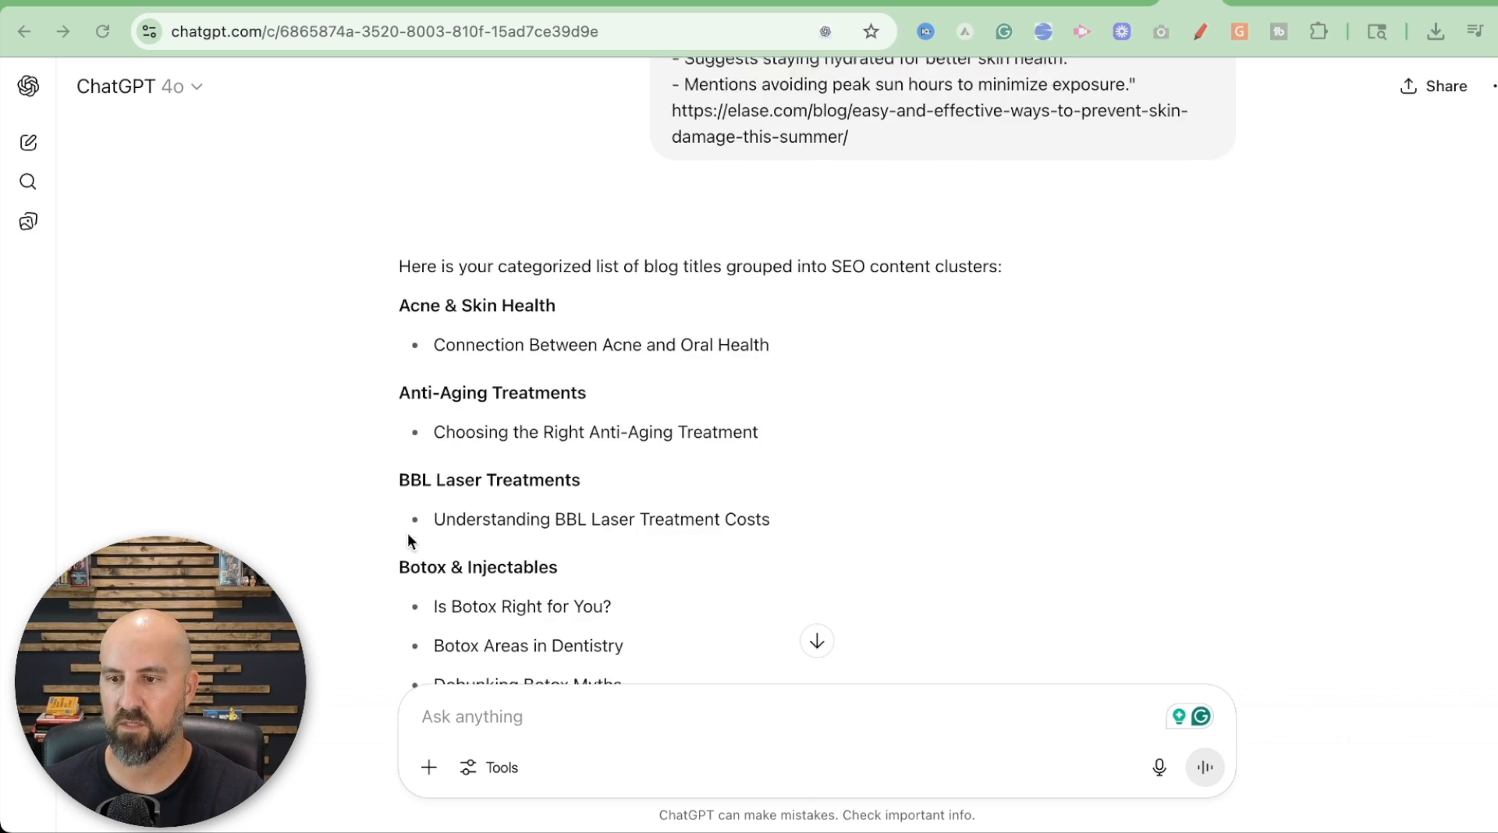
pyautogui.moveTo(569, 277); pyautogui.dragTo(356, 289)
pyautogui.moveTo(445, 314); pyautogui.dragTo(759, 314)
pyautogui.scroll(-1, 656, 371)
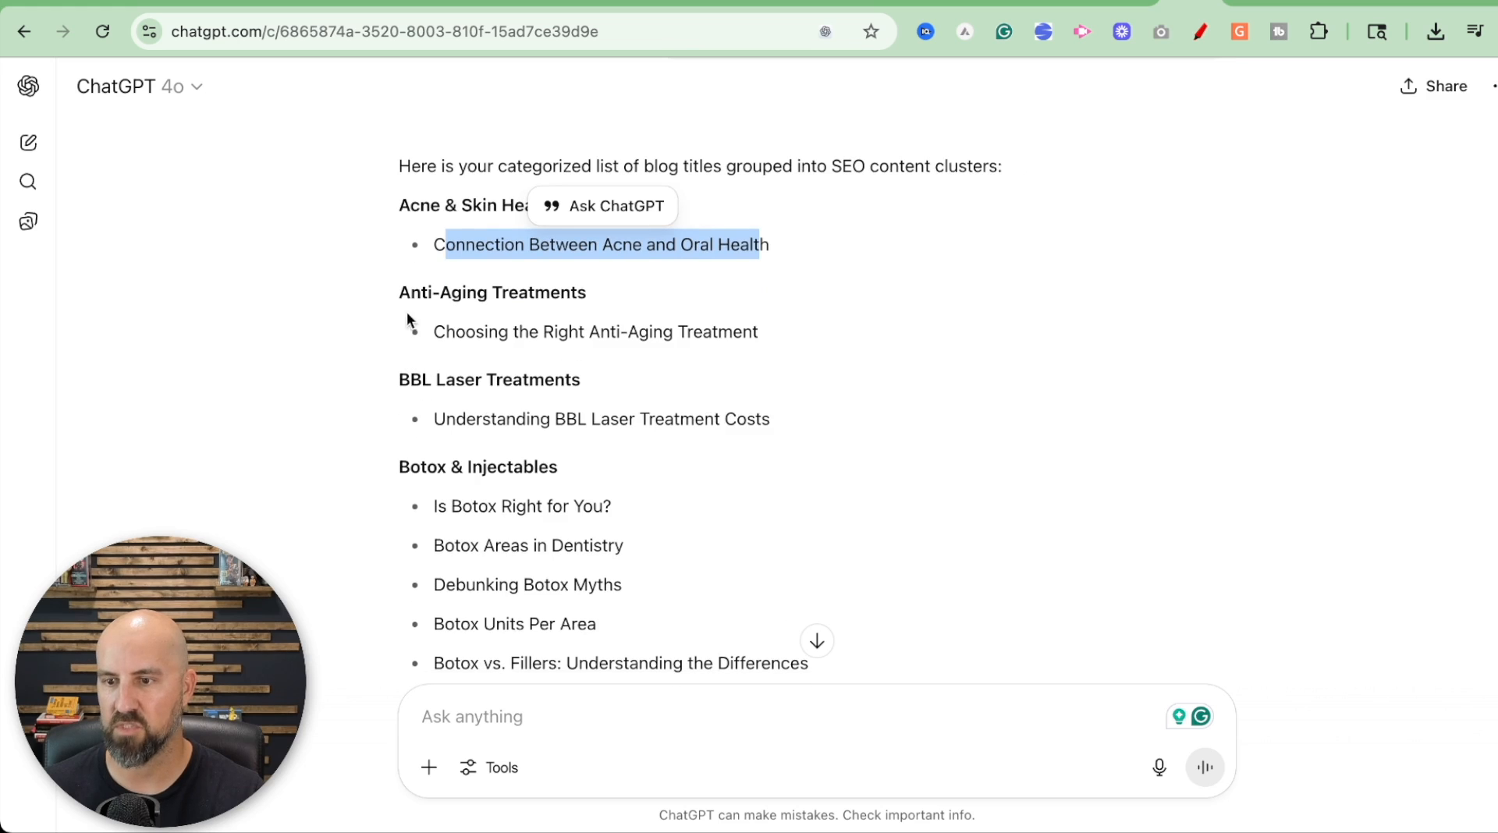
pyautogui.moveTo(539, 334); pyautogui.dragTo(660, 339)
pyautogui.moveTo(464, 421); pyautogui.dragTo(769, 422)
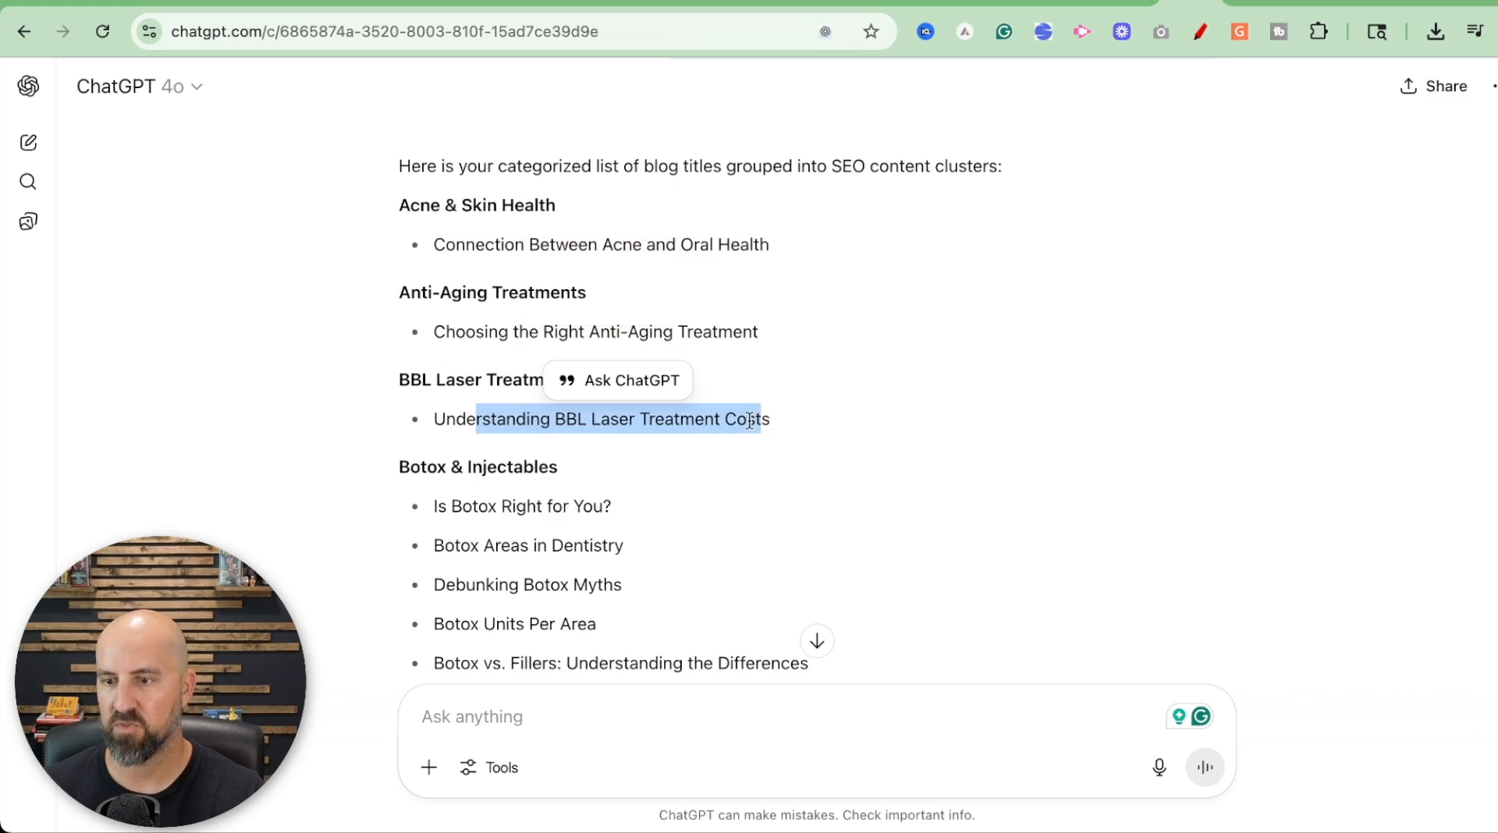
pyautogui.scroll(-3, 624, 488)
pyautogui.moveTo(461, 278); pyautogui.dragTo(629, 454)
pyautogui.scroll(-3, 629, 454)
pyautogui.moveTo(456, 363); pyautogui.dragTo(560, 473)
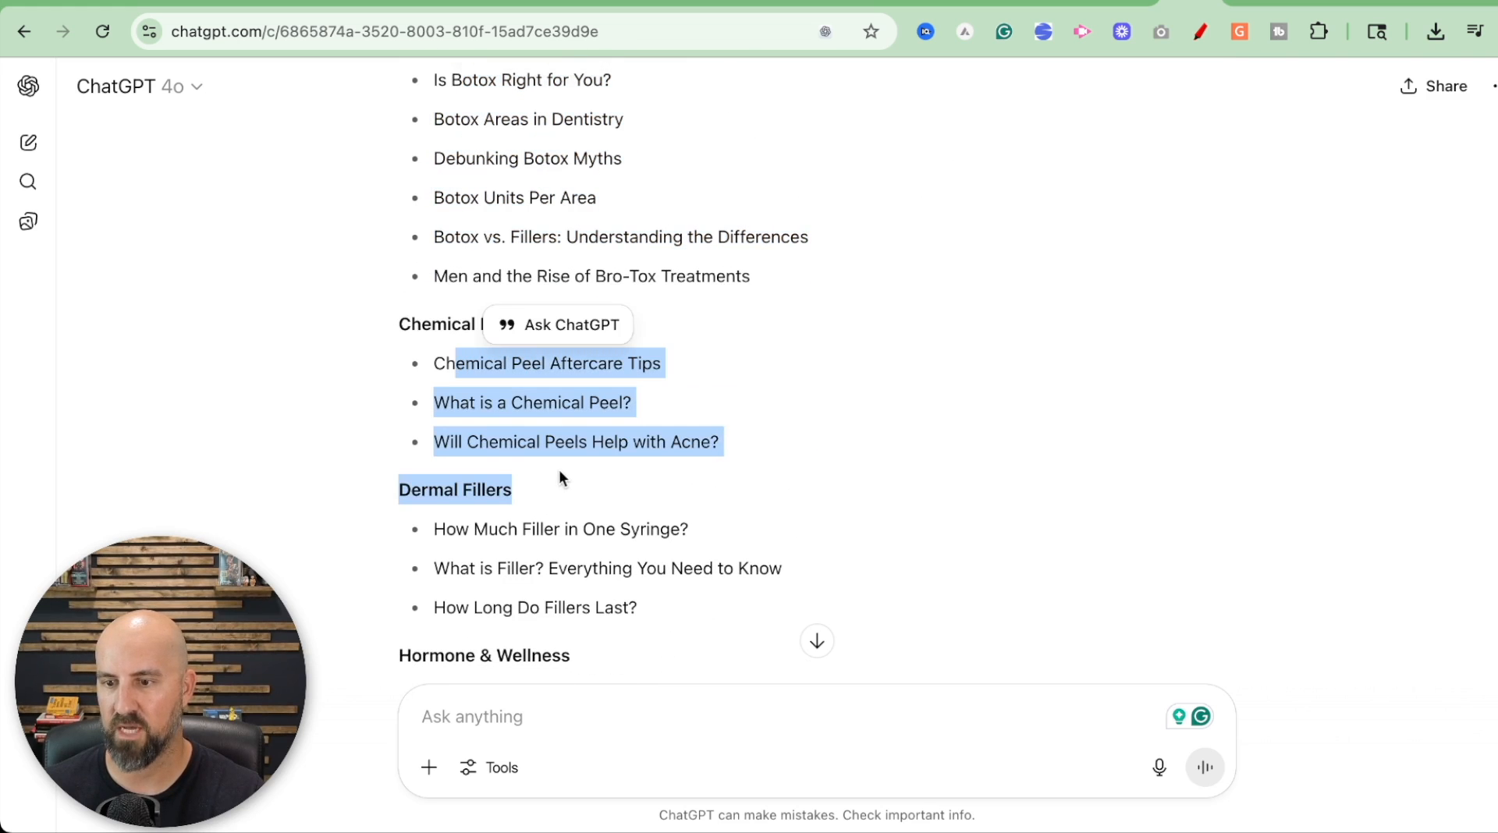
pyautogui.scroll(-3, 530, 470)
pyautogui.moveTo(470, 388); pyautogui.dragTo(594, 474)
pyautogui.scroll(-4, 594, 480)
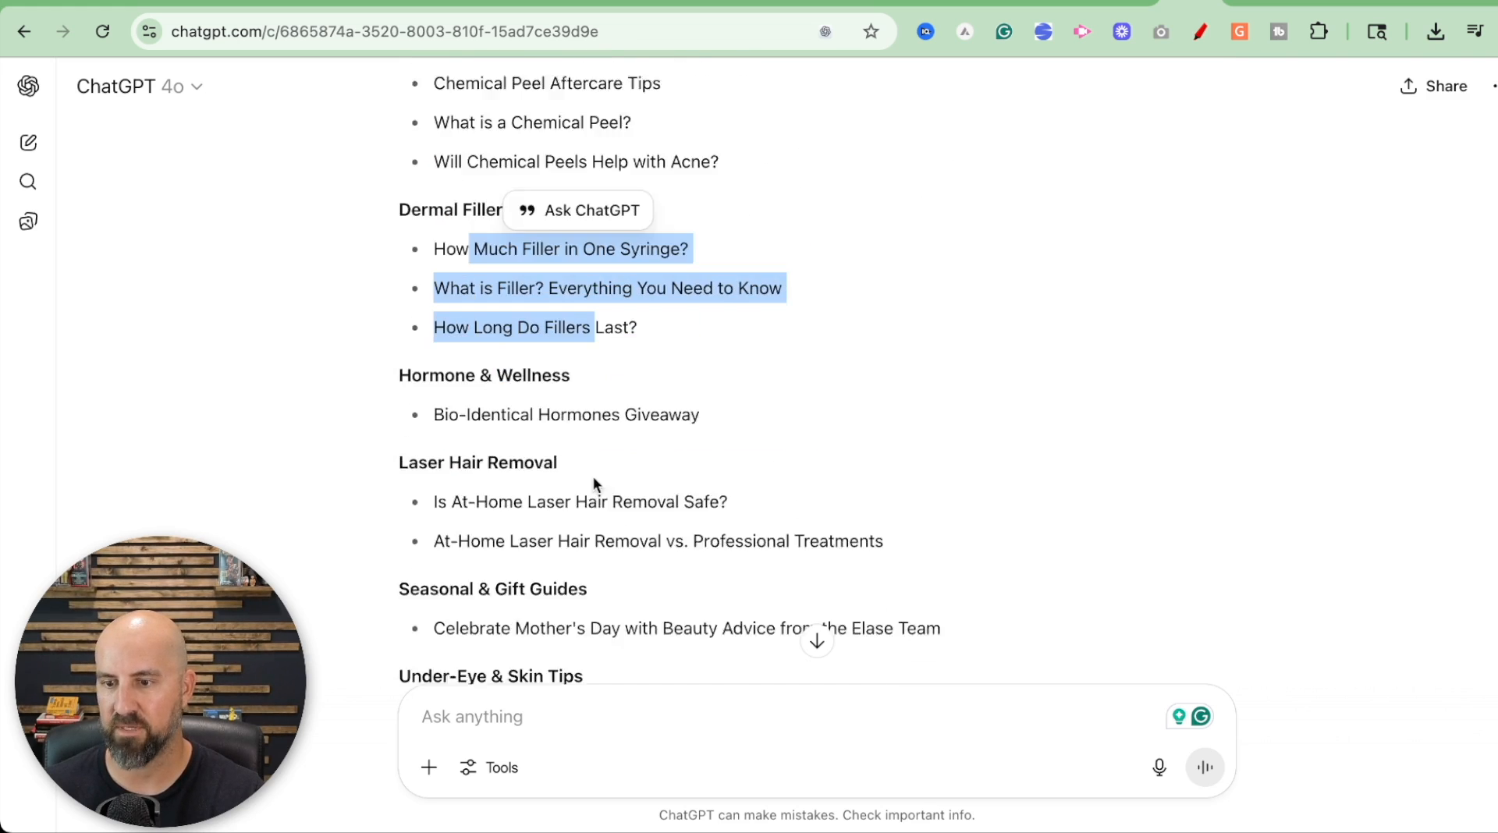
# Step: Clear the text highlight and re-examine the Botox & Injectables, Chemical Peels and Dermal Fillers clusters
pyautogui.scroll(4, 521, 527)
pyautogui.click(704, 485)
pyautogui.scroll(2, 711, 489)
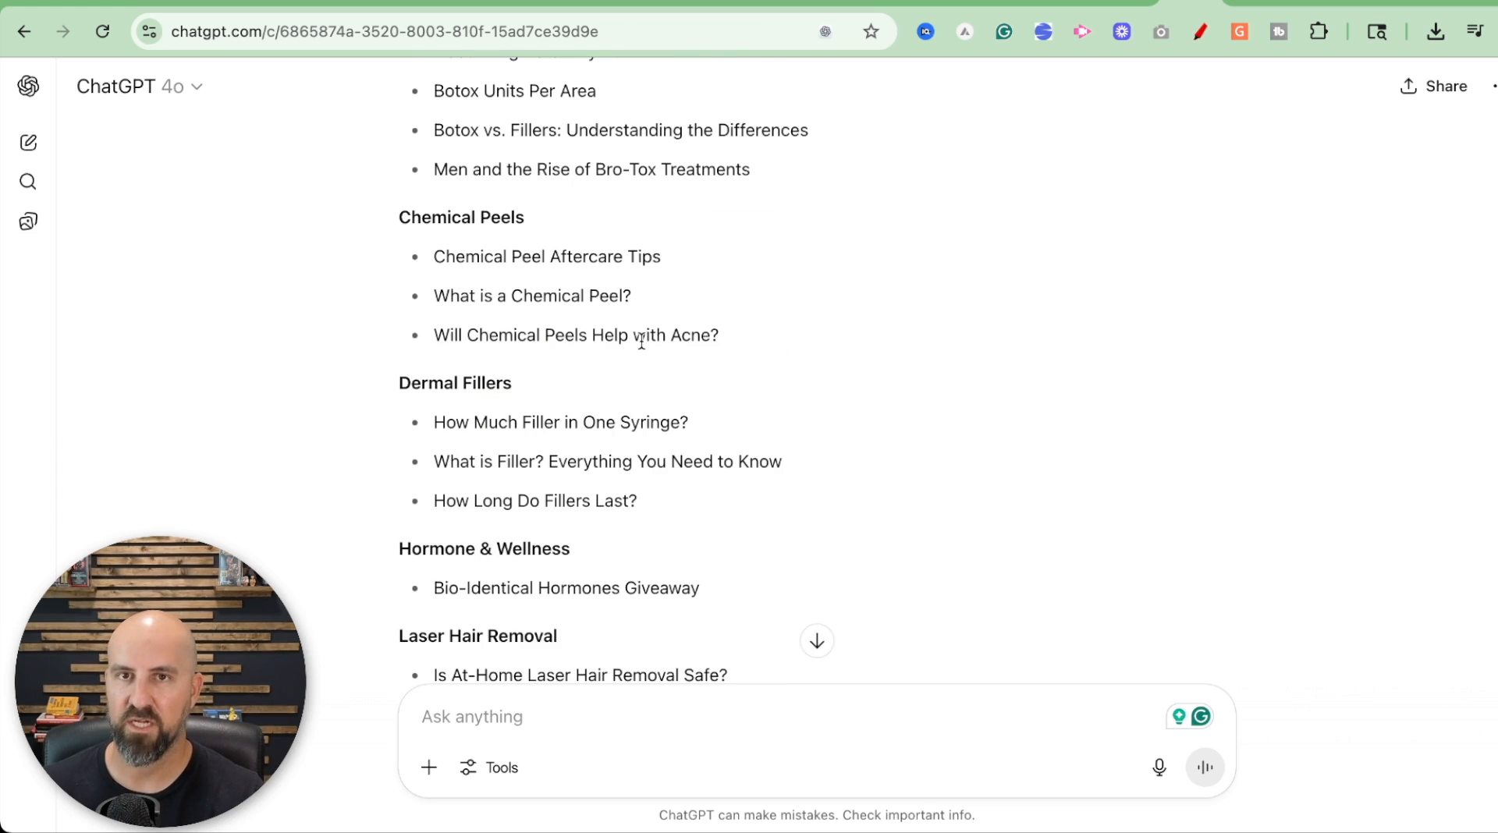
pyautogui.scroll(1, 668, 341)
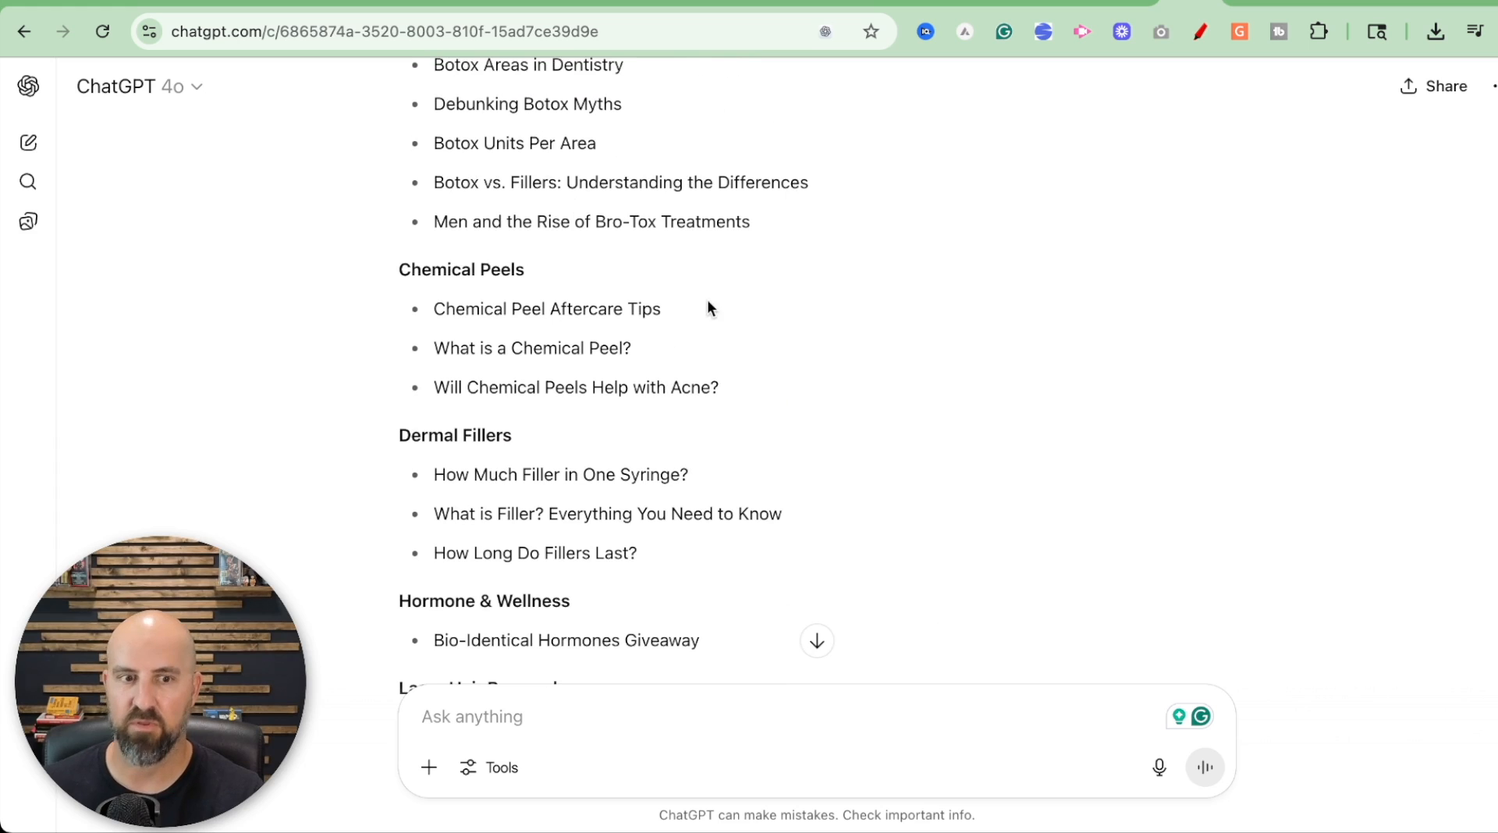
pyautogui.scroll(1, 710, 310)
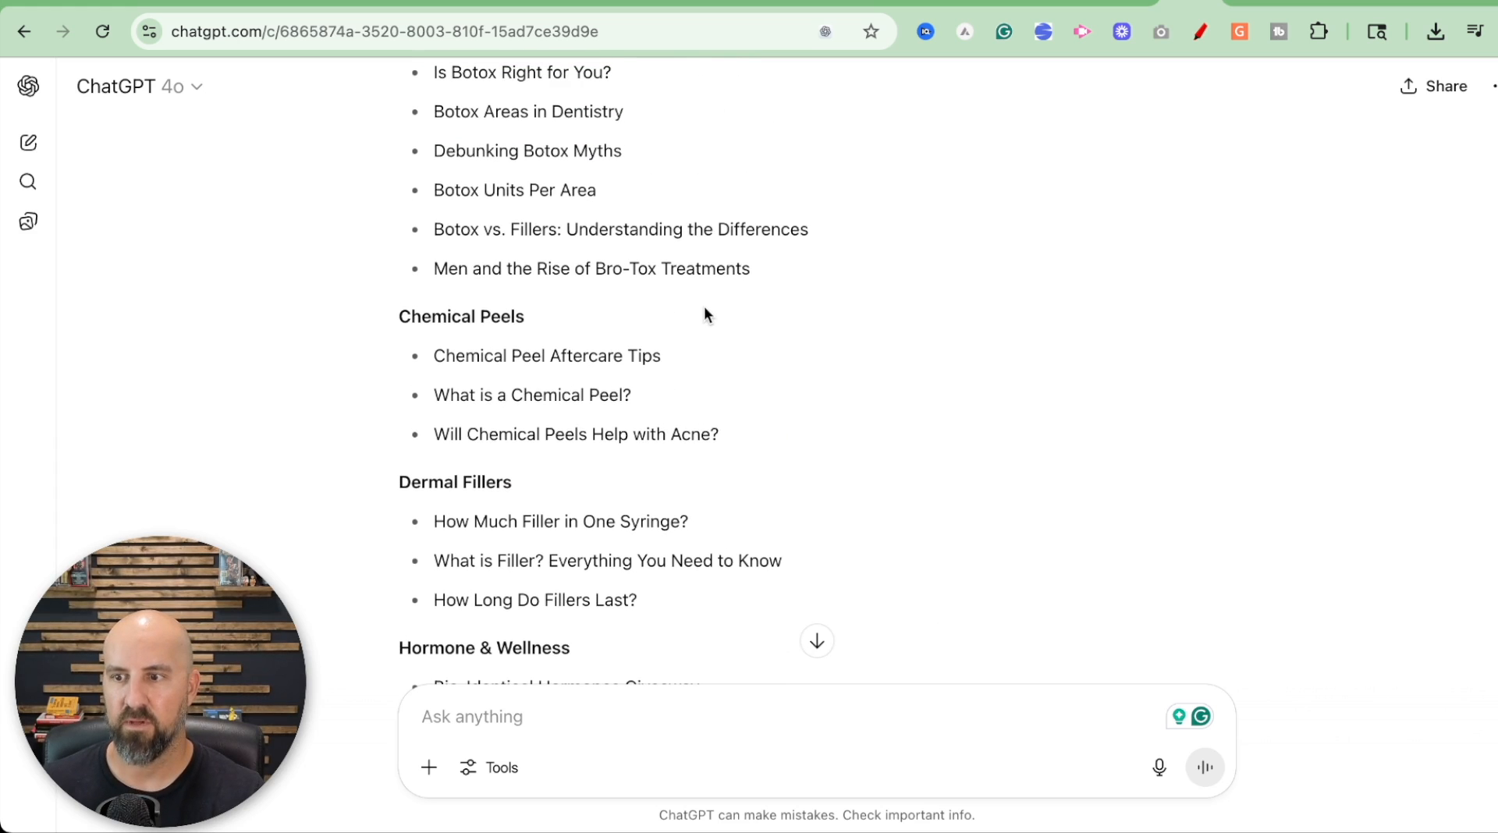
pyautogui.scroll(-3, 709, 394)
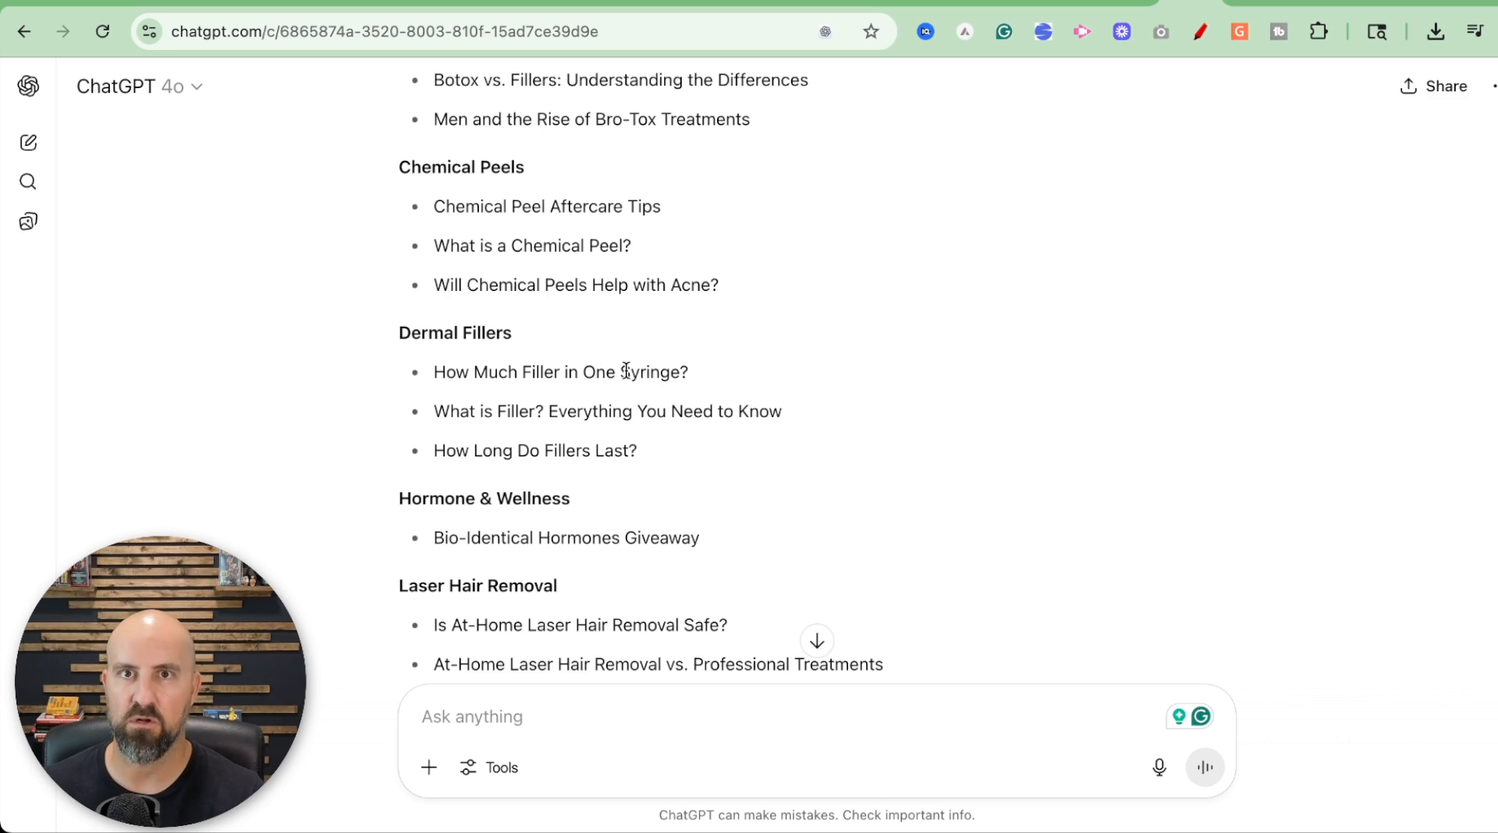
pyautogui.scroll(1, 621, 352)
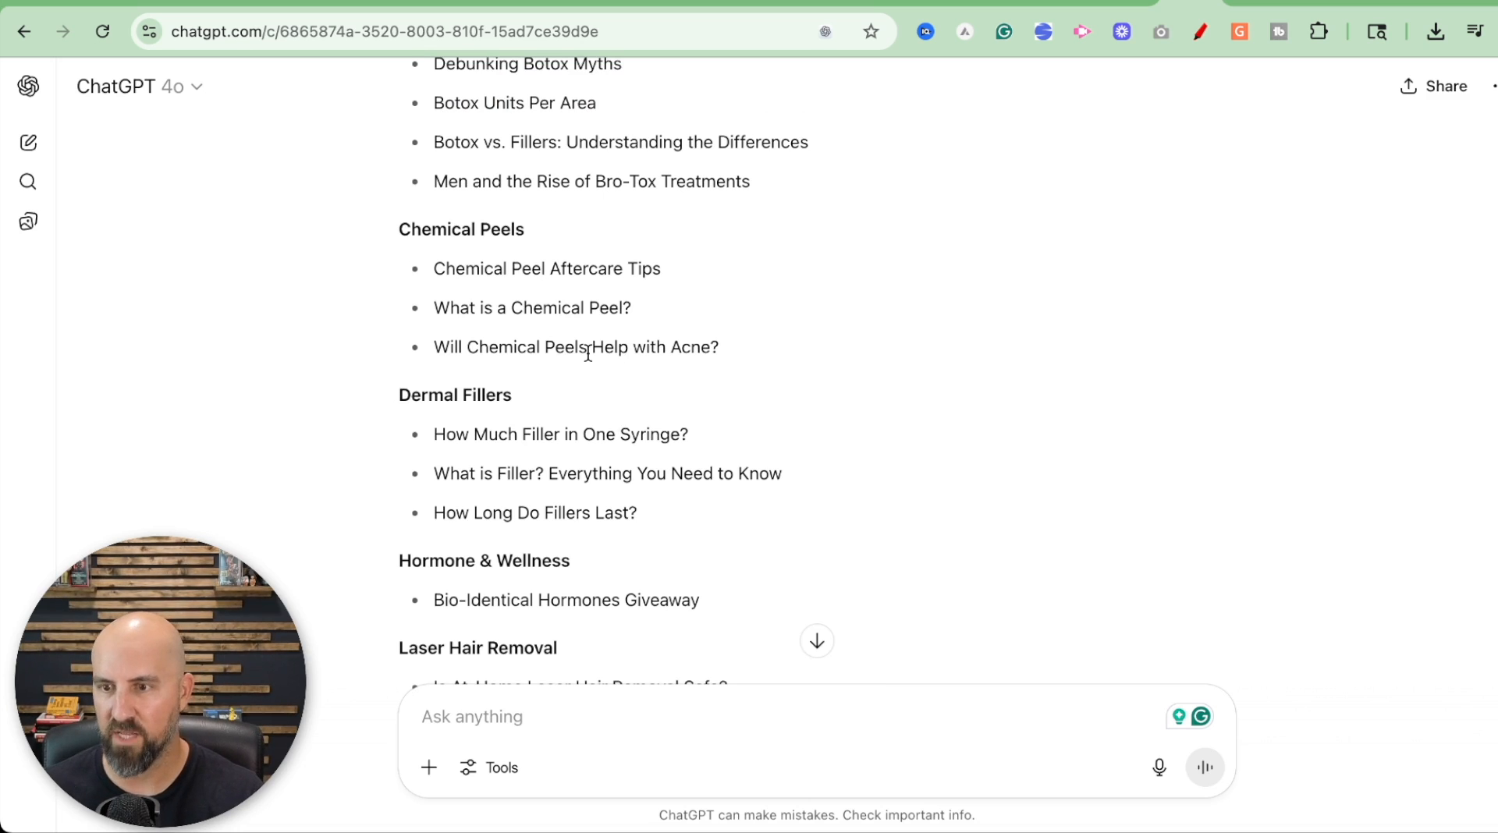
pyautogui.scroll(2, 635, 328)
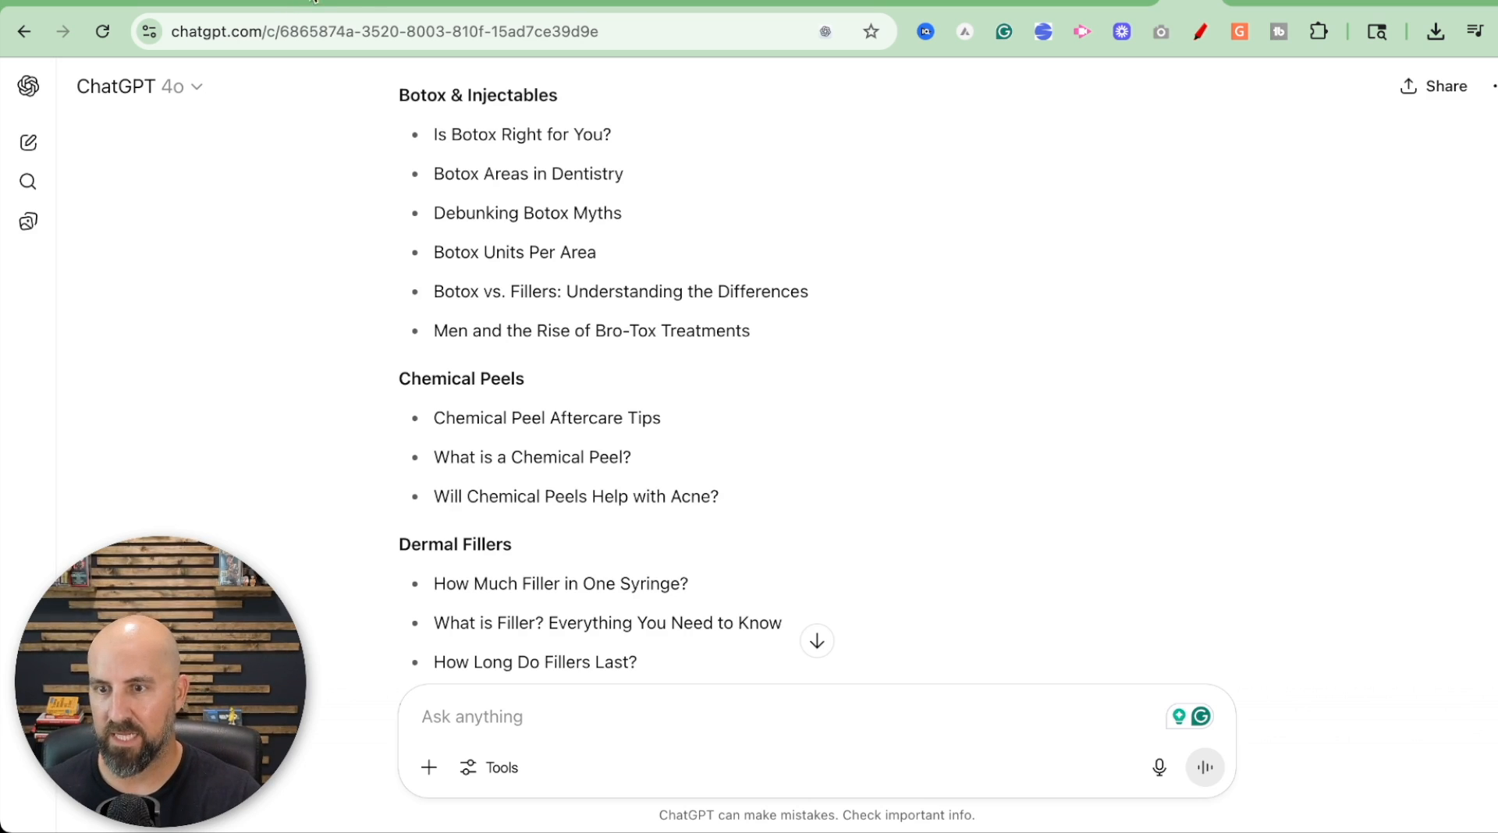
# Step: Switch to Arvow and read through the start of the article "Does Filler Hurt? Everything You Need to Know"
pyautogui.click(326, 2)
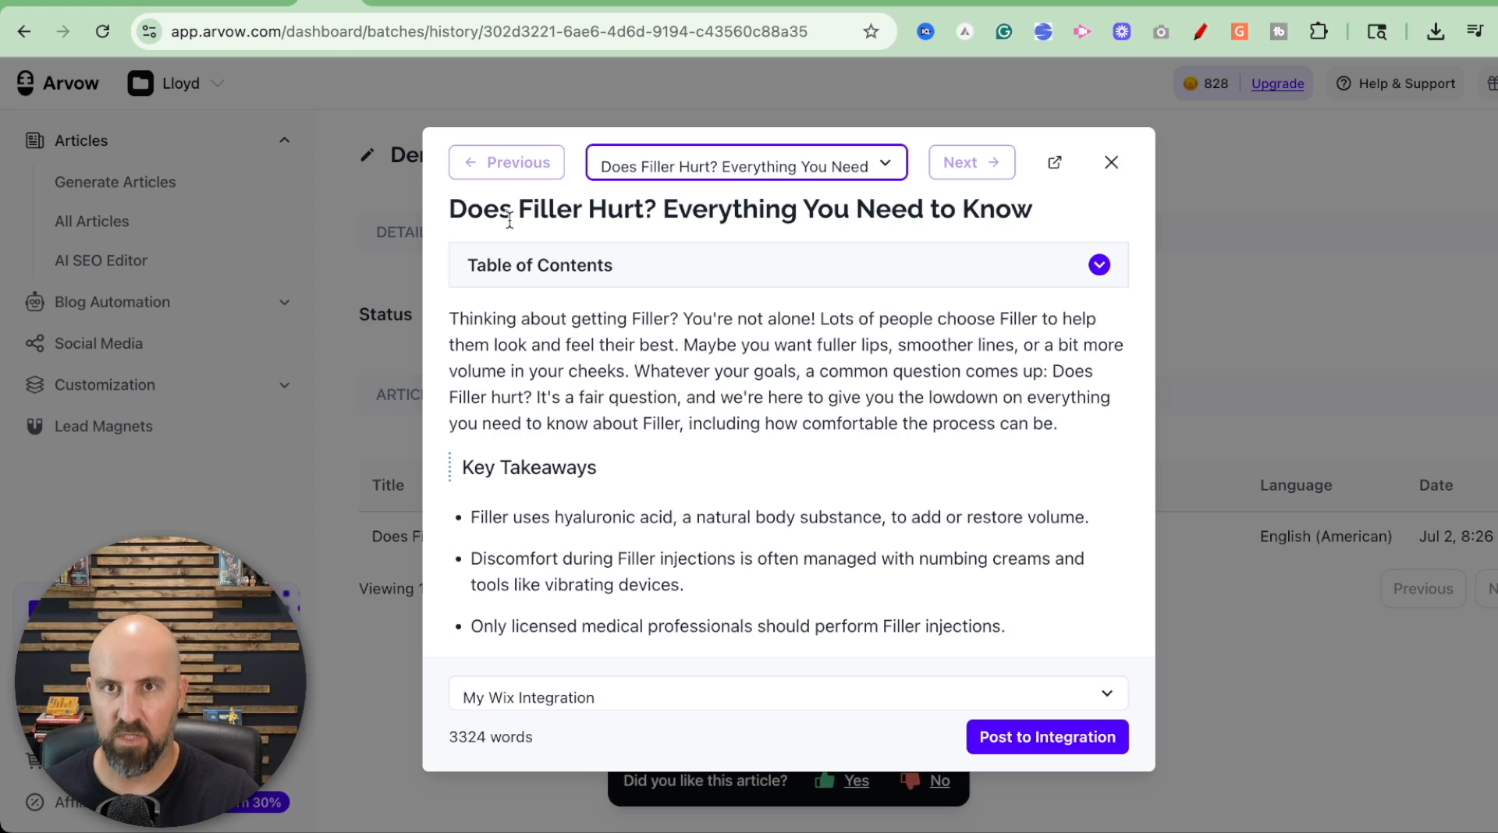
pyautogui.scroll(3, 578, 256)
pyautogui.scroll(-3, 581, 267)
pyautogui.scroll(-12, 810, 349)
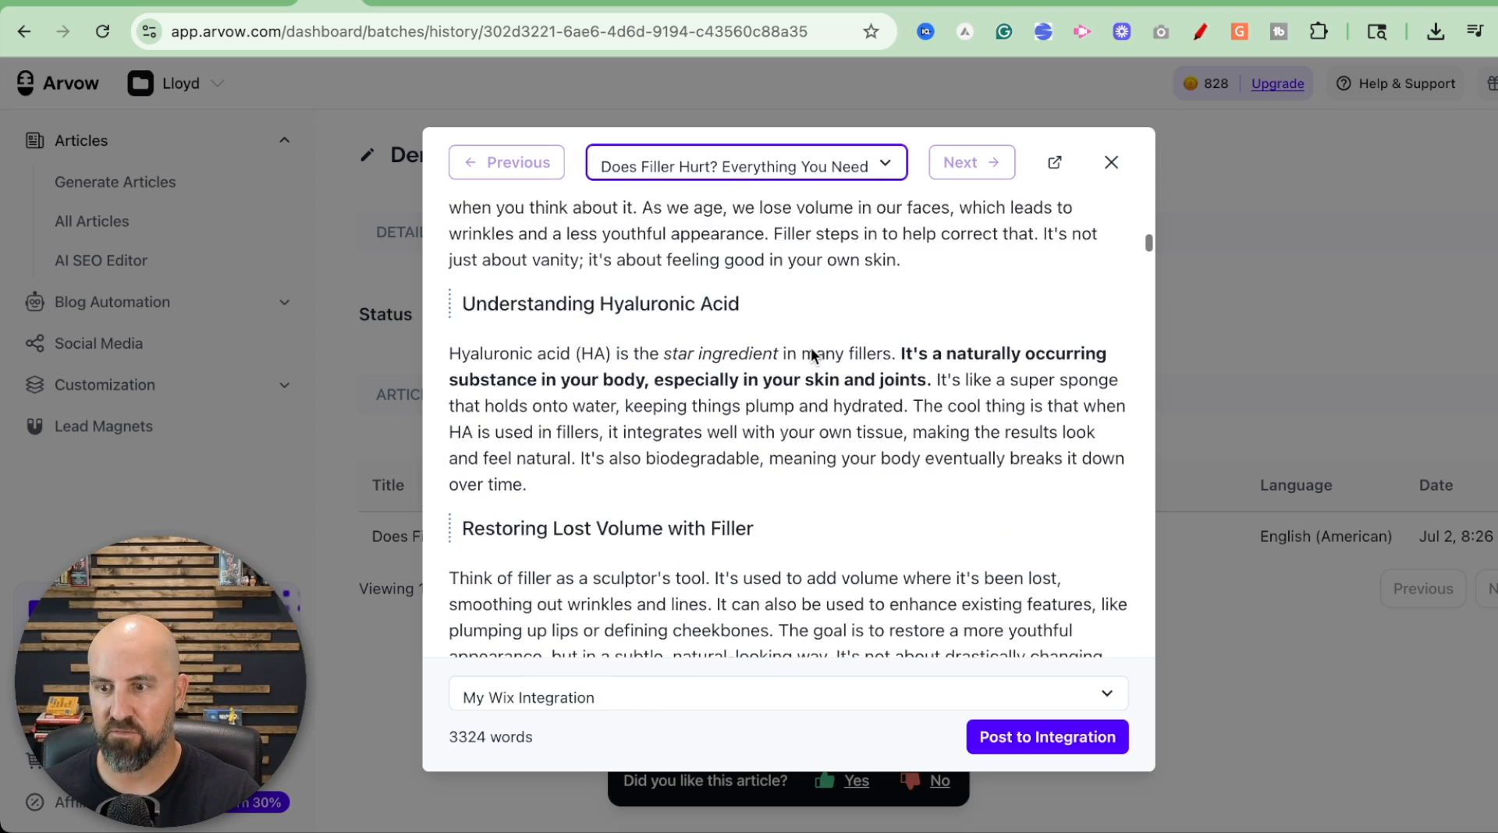
pyautogui.scroll(-1, 810, 349)
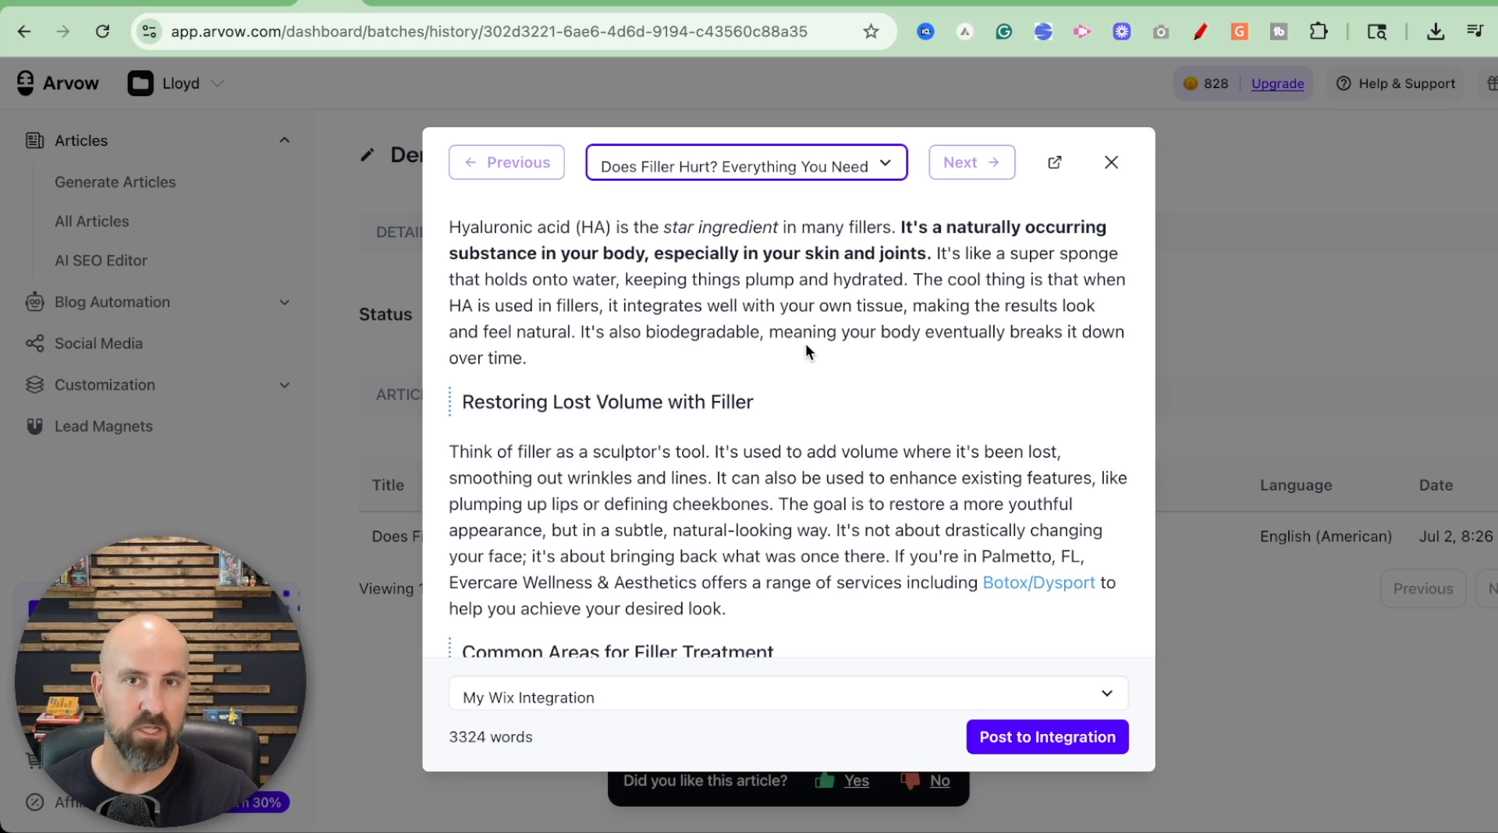
pyautogui.scroll(-2, 806, 359)
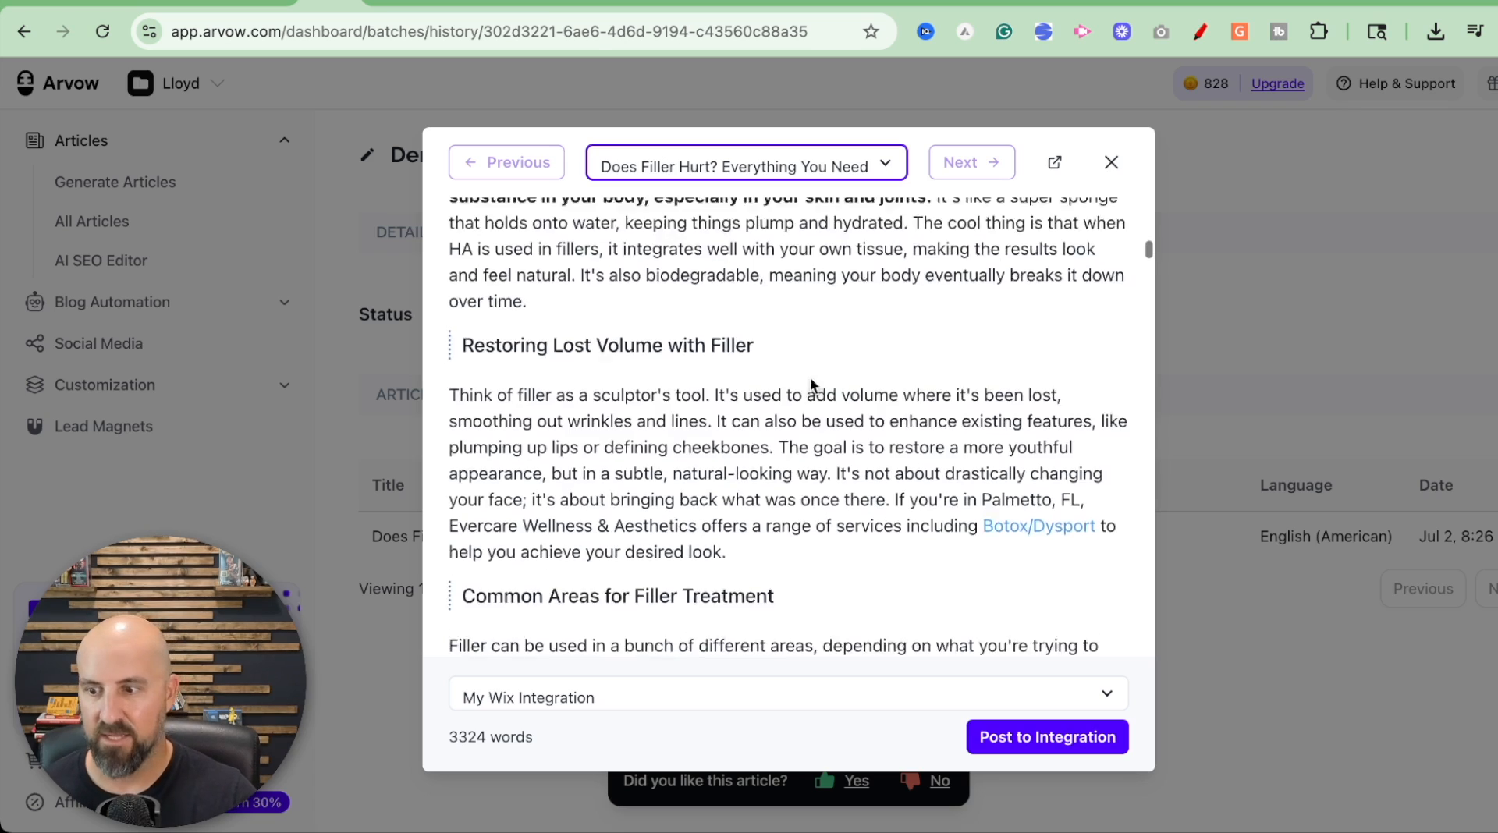
pyautogui.scroll(10, 813, 382)
pyautogui.scroll(3, 819, 382)
pyautogui.scroll(-2, 819, 386)
pyautogui.scroll(3, 819, 386)
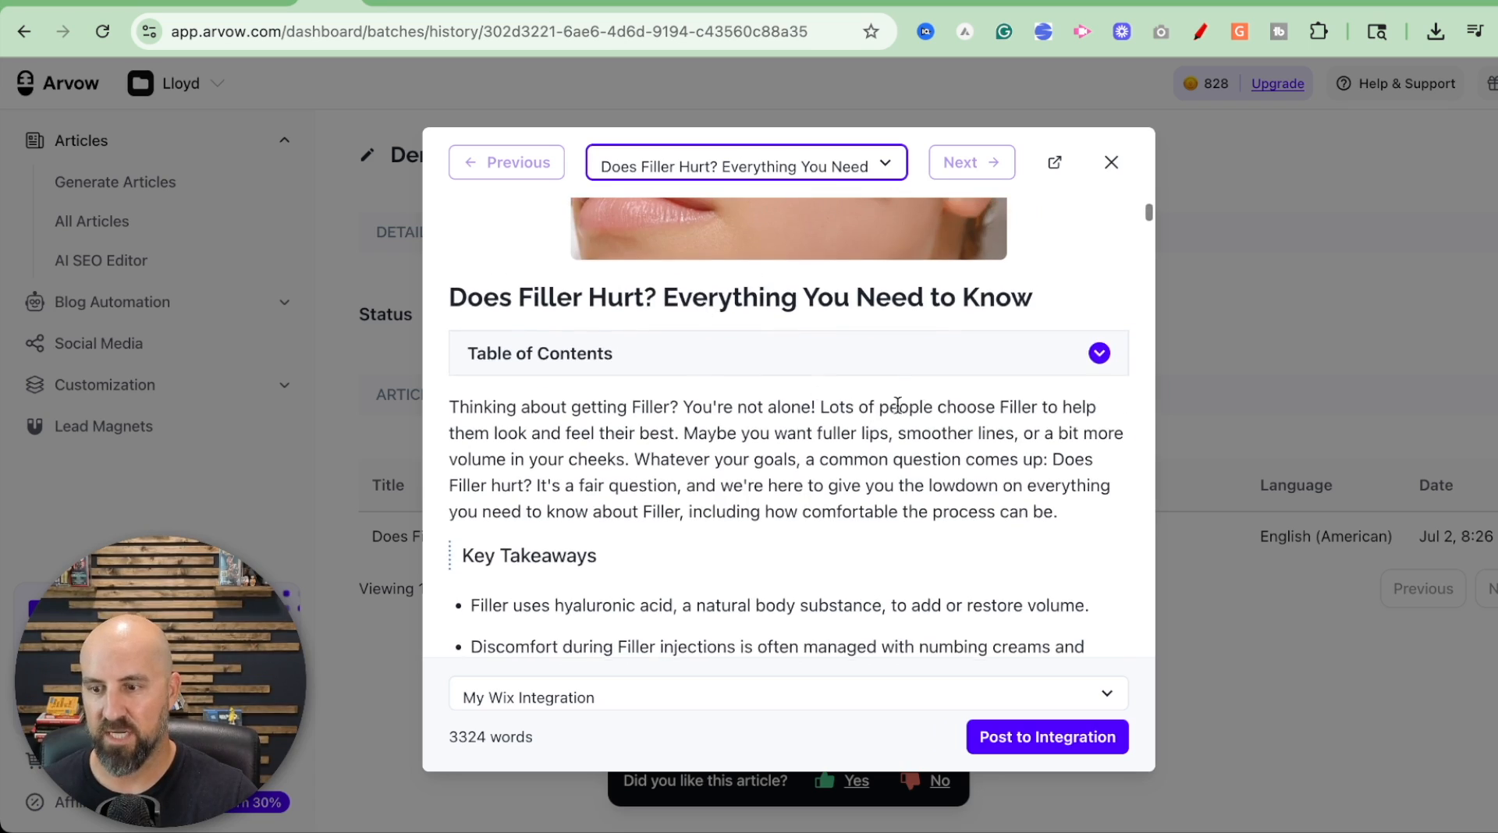
pyautogui.scroll(-8, 897, 397)
pyautogui.scroll(-5, 898, 396)
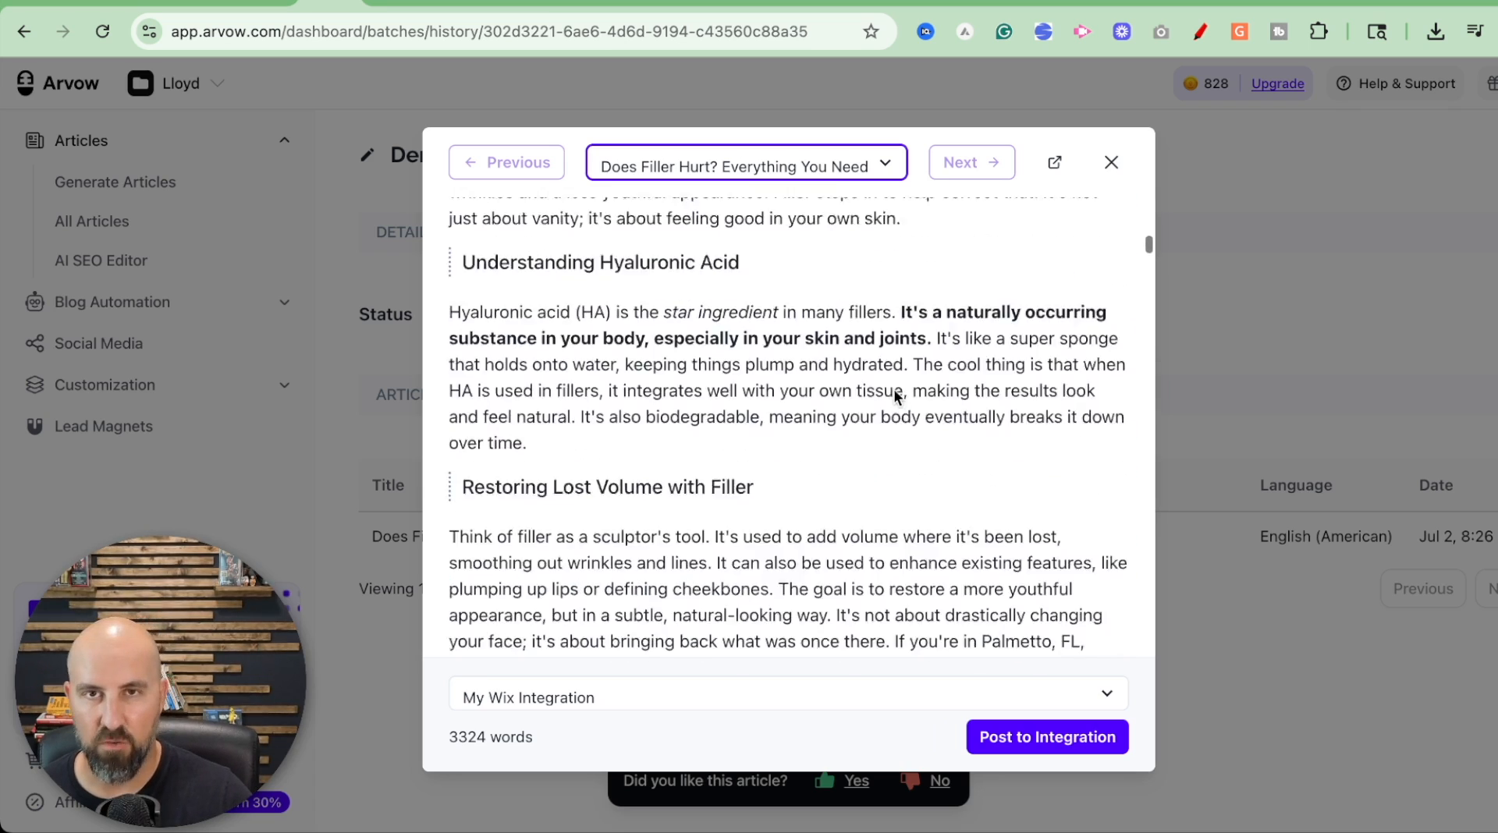
pyautogui.scroll(-2, 890, 406)
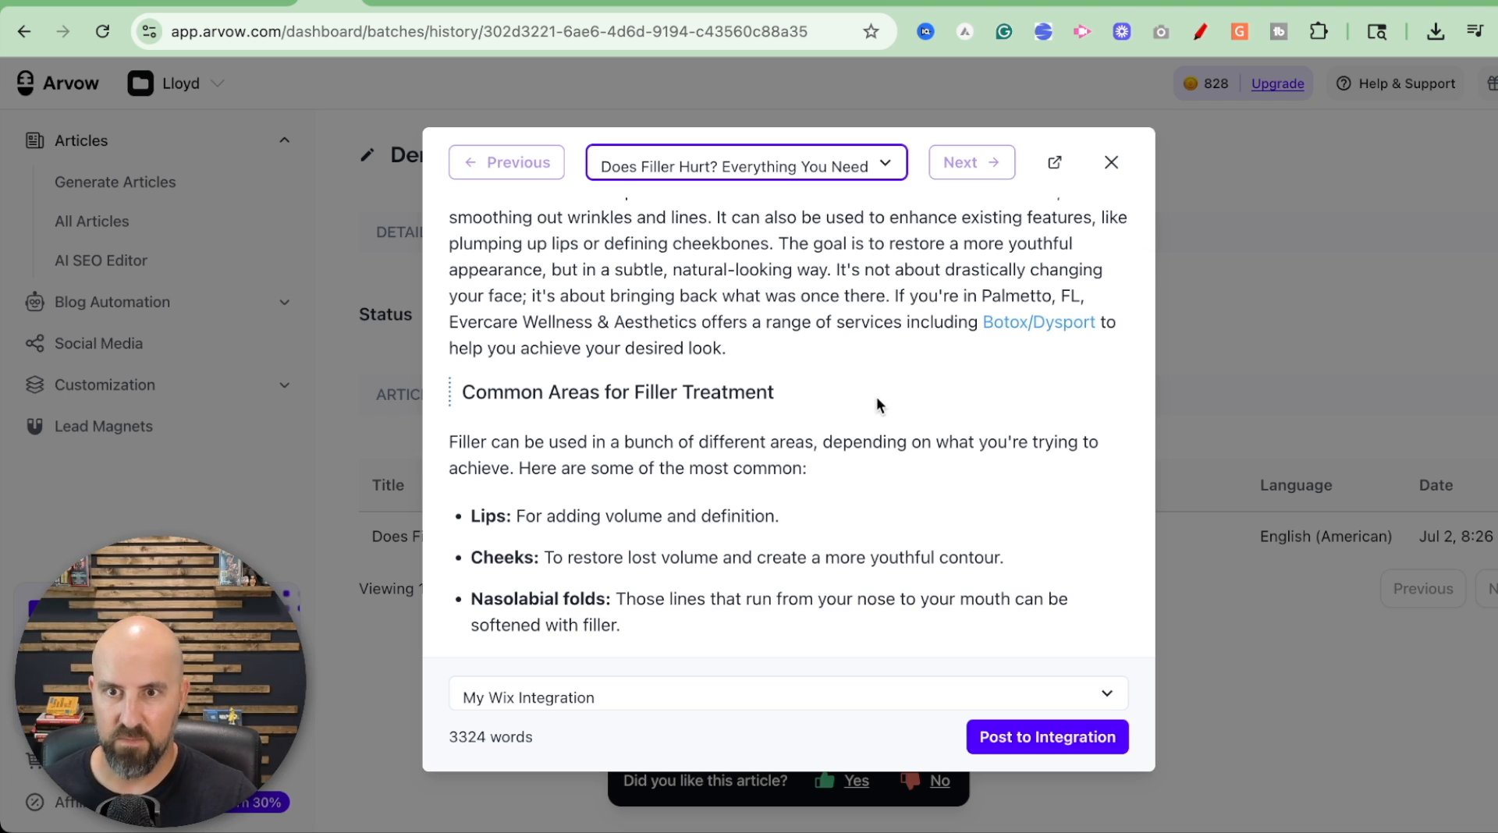
# Step: Read the filler article down to "How Much Filler Is In One Syringe?" and compare it with the blog clusters in ChatGPT before returning to Arvow
pyautogui.scroll(-4, 882, 404)
pyautogui.scroll(-6, 874, 409)
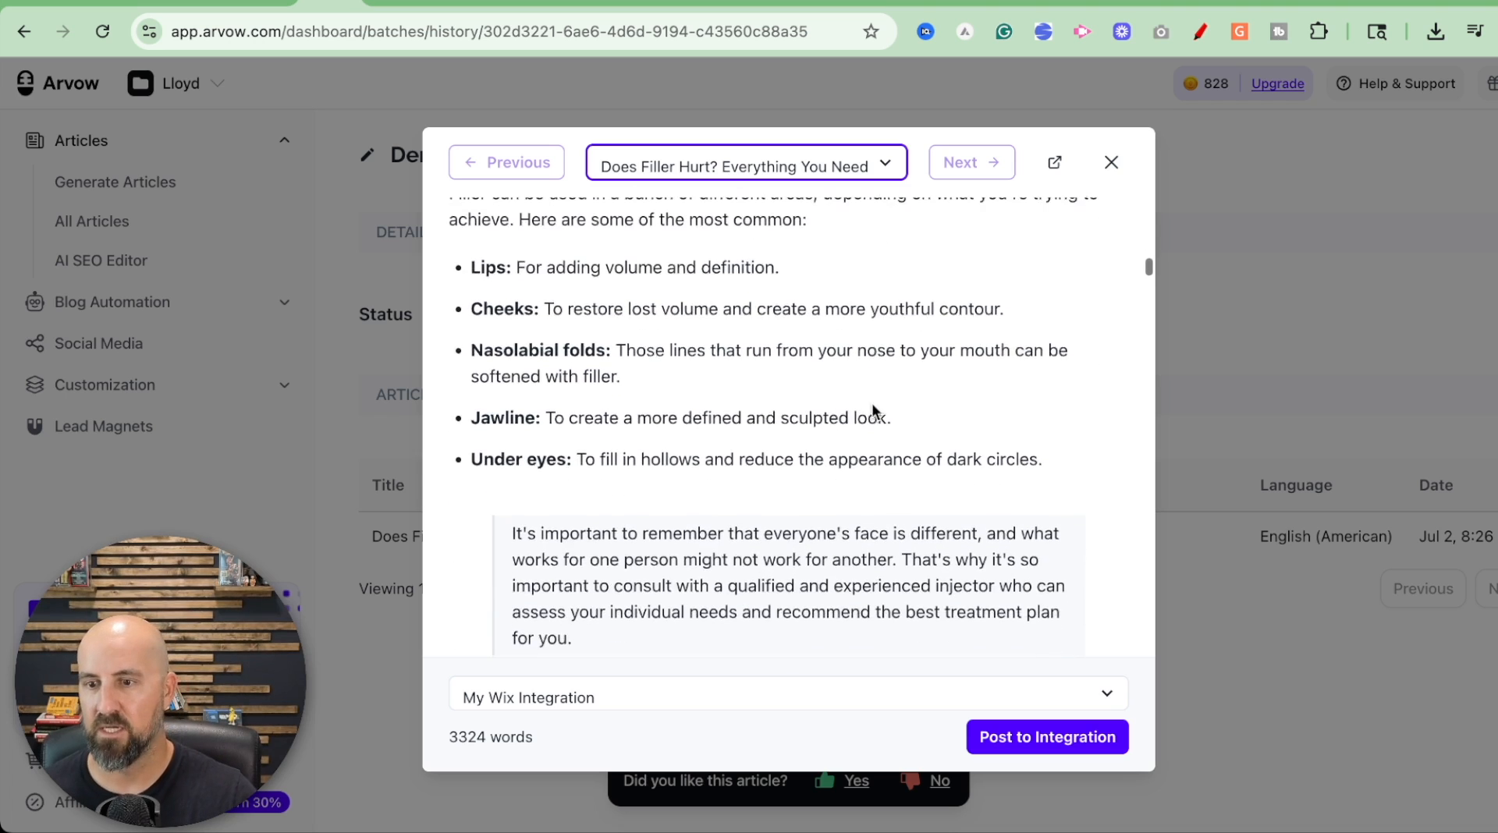
pyautogui.scroll(-15, 678, 430)
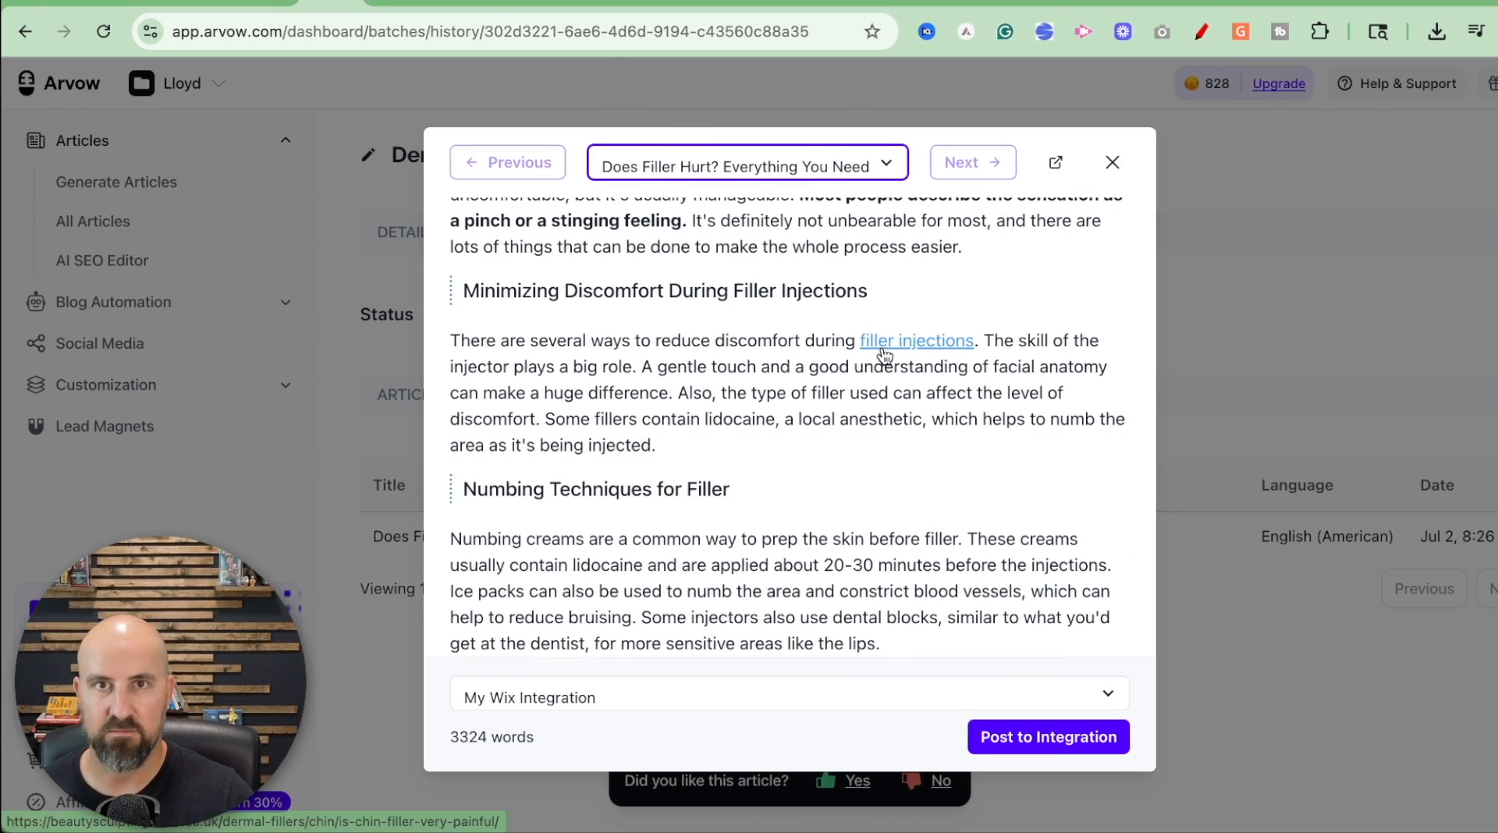
pyautogui.scroll(-1, 890, 364)
pyautogui.scroll(-1, 889, 366)
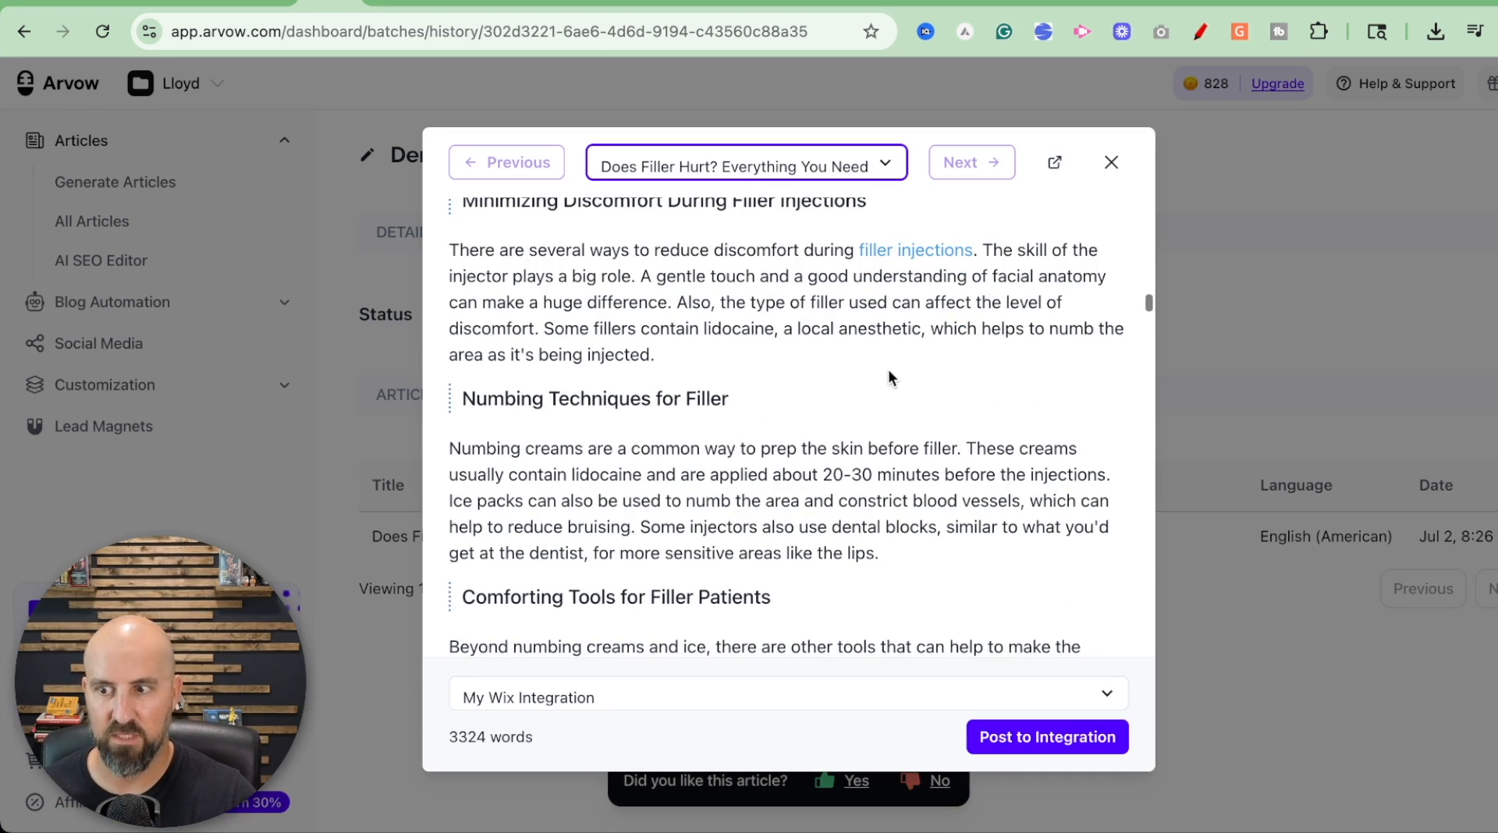
pyautogui.scroll(-10, 893, 348)
pyautogui.scroll(-10, 896, 343)
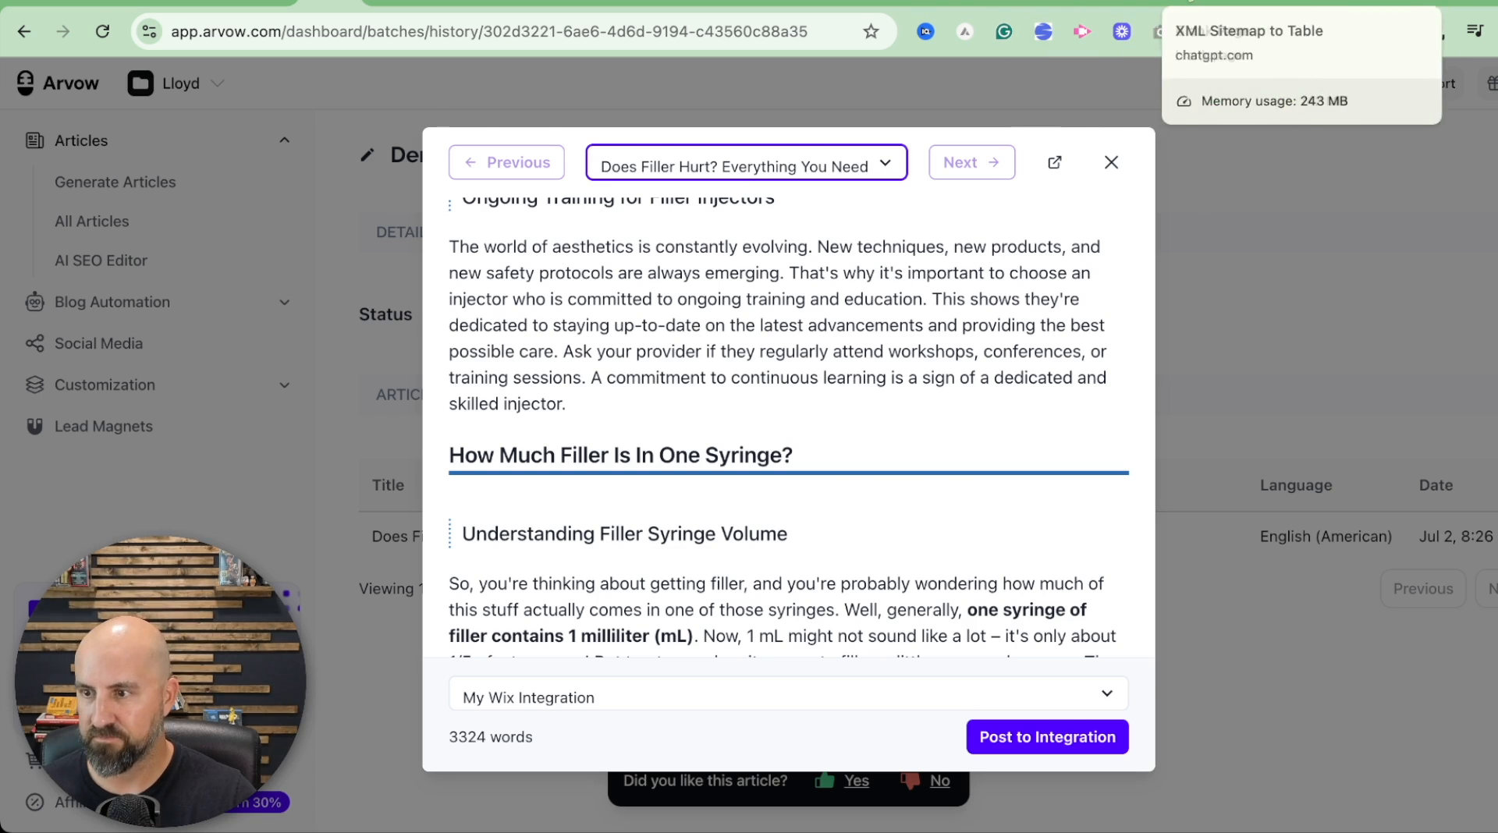
pyautogui.click(1053, 3)
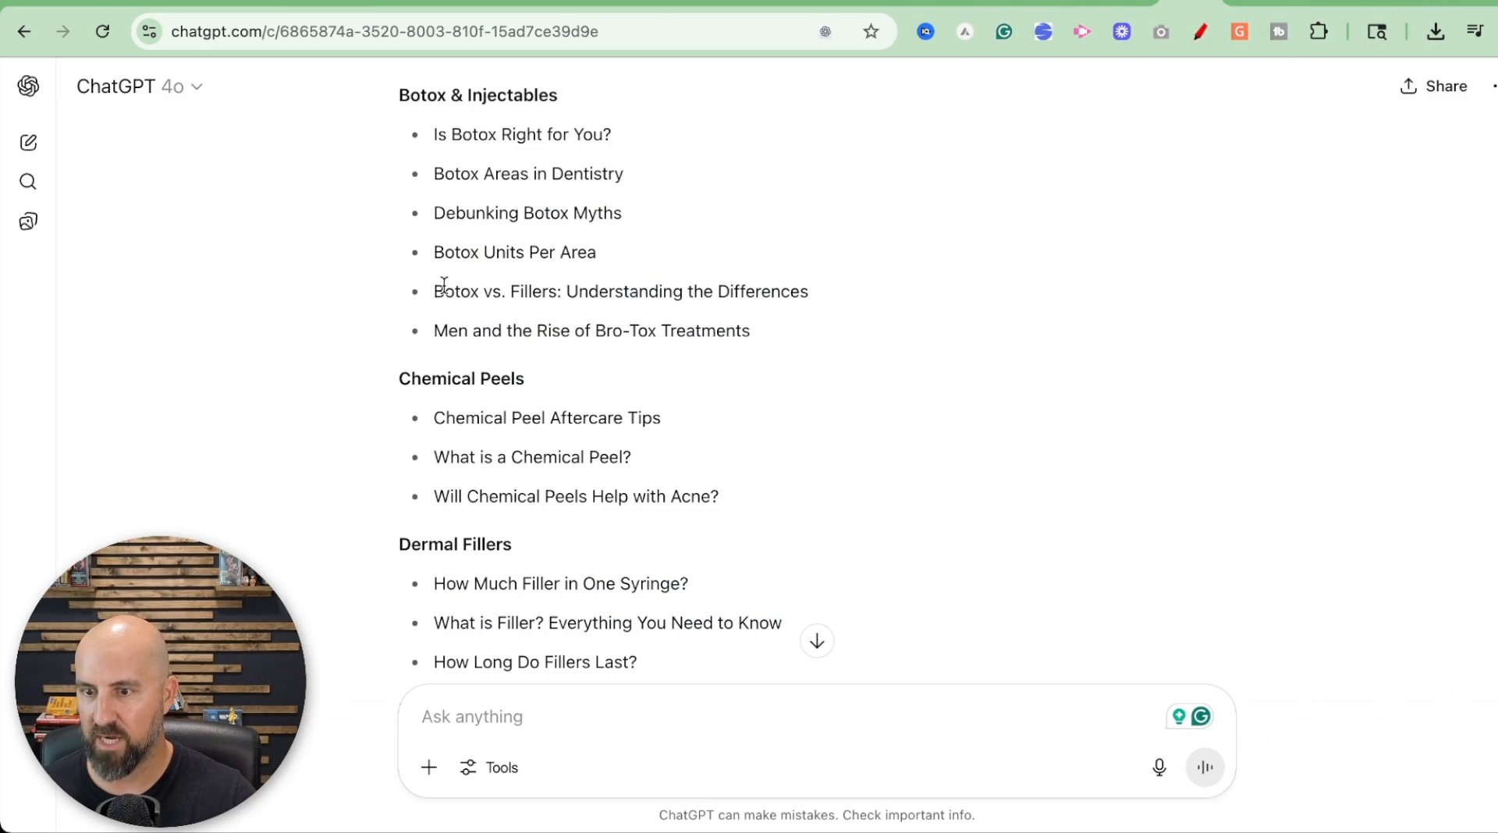
pyautogui.click(331, 2)
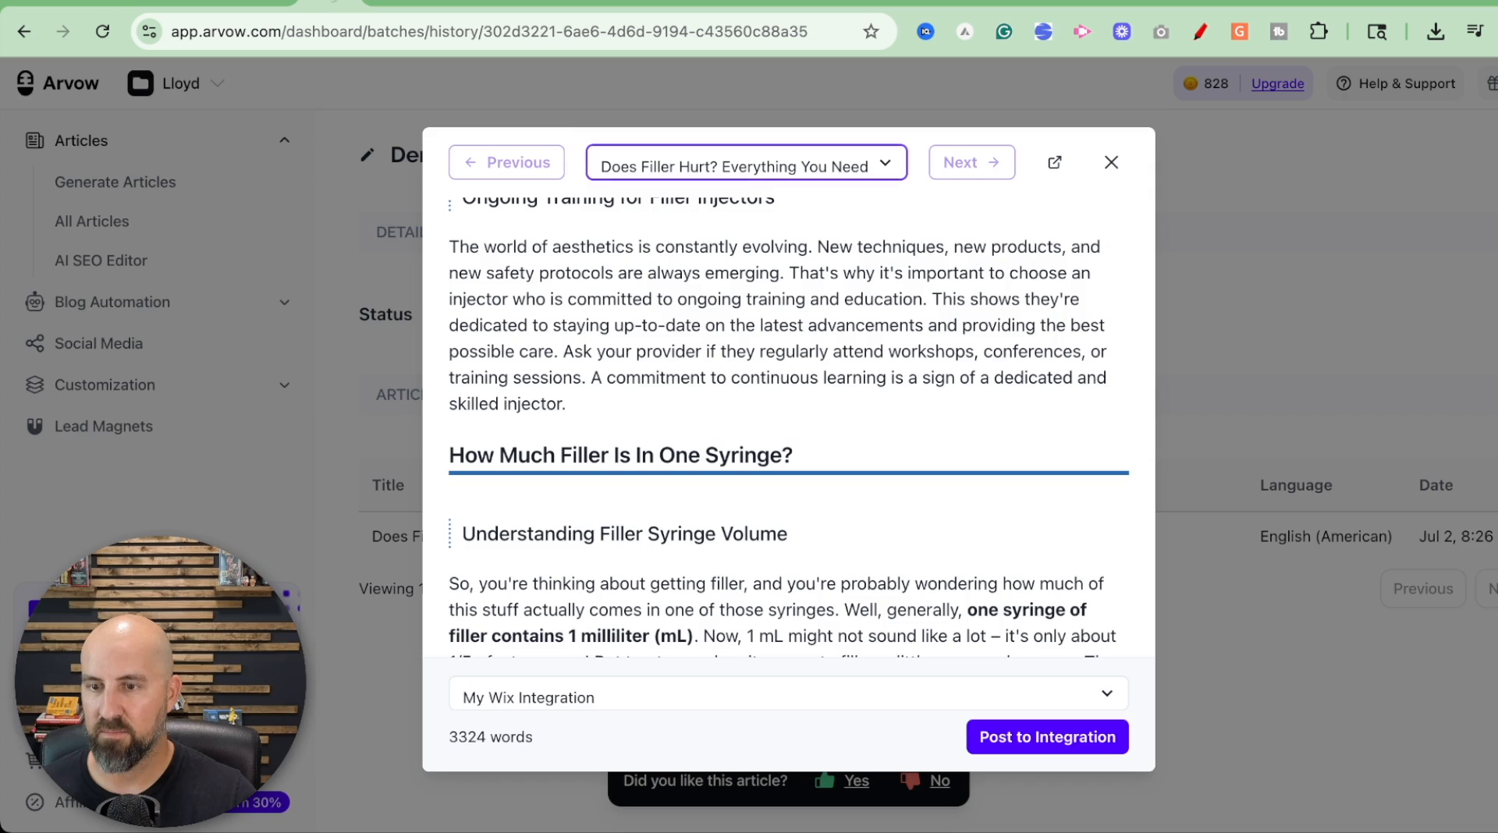
# Step: Close the article and inspect the keyword and optional title fields for generating an SEO article, leaving them empty and closing the form
pyautogui.click(333, 183)
pyautogui.click(125, 188)
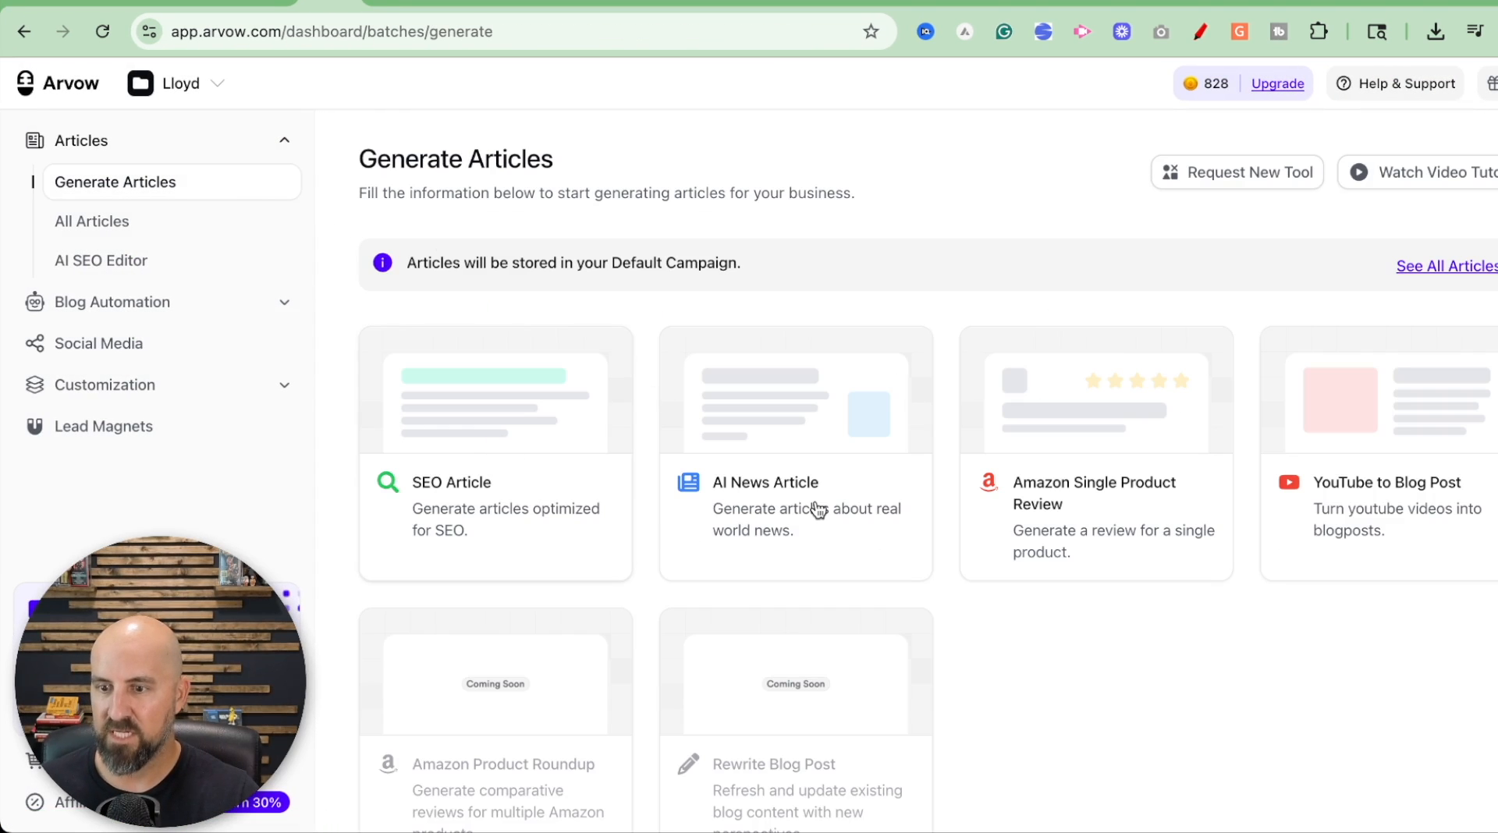
pyautogui.click(530, 425)
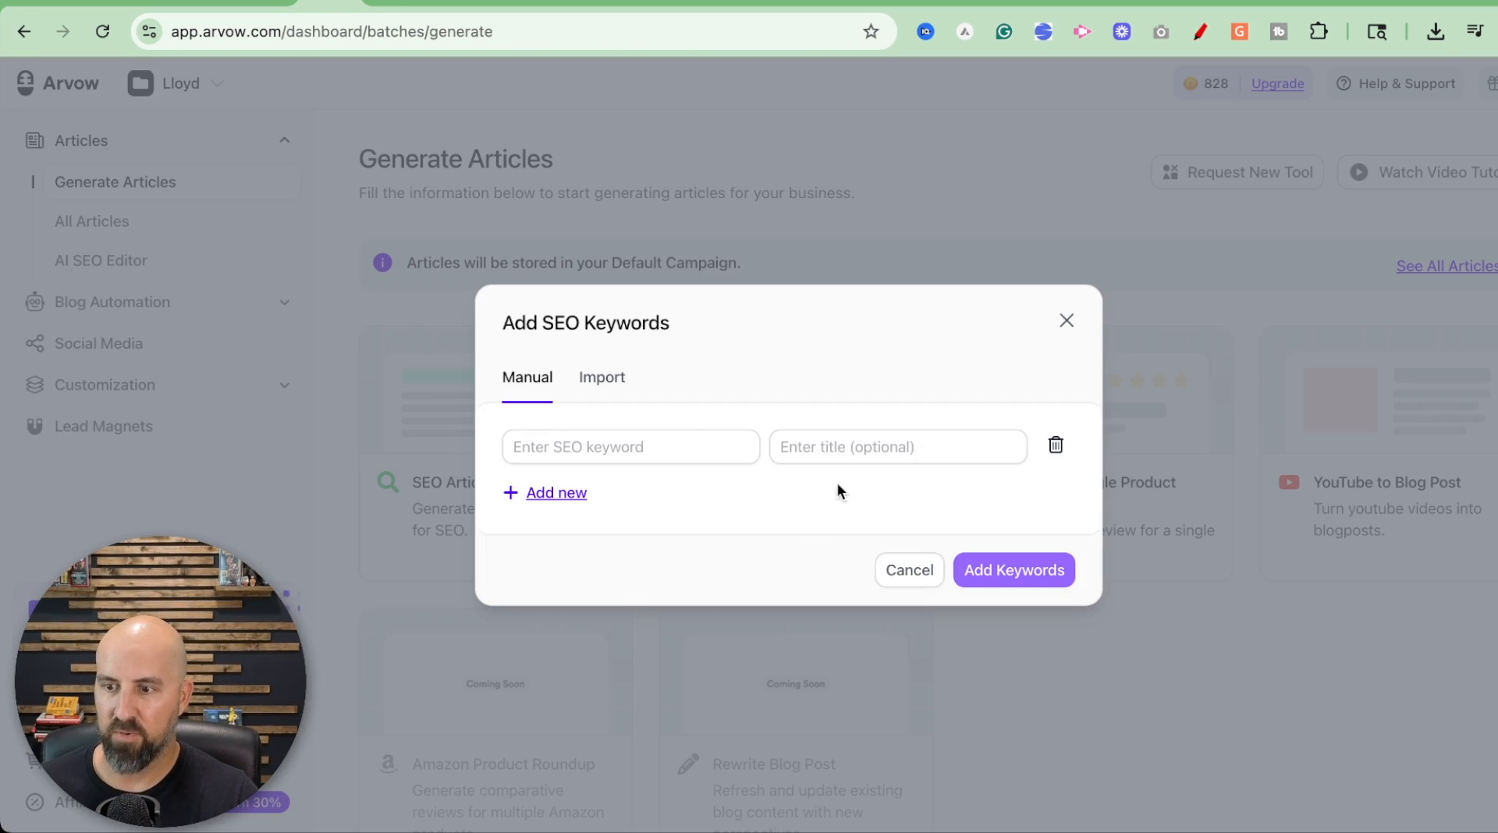
pyautogui.click(826, 445)
pyautogui.click(570, 446)
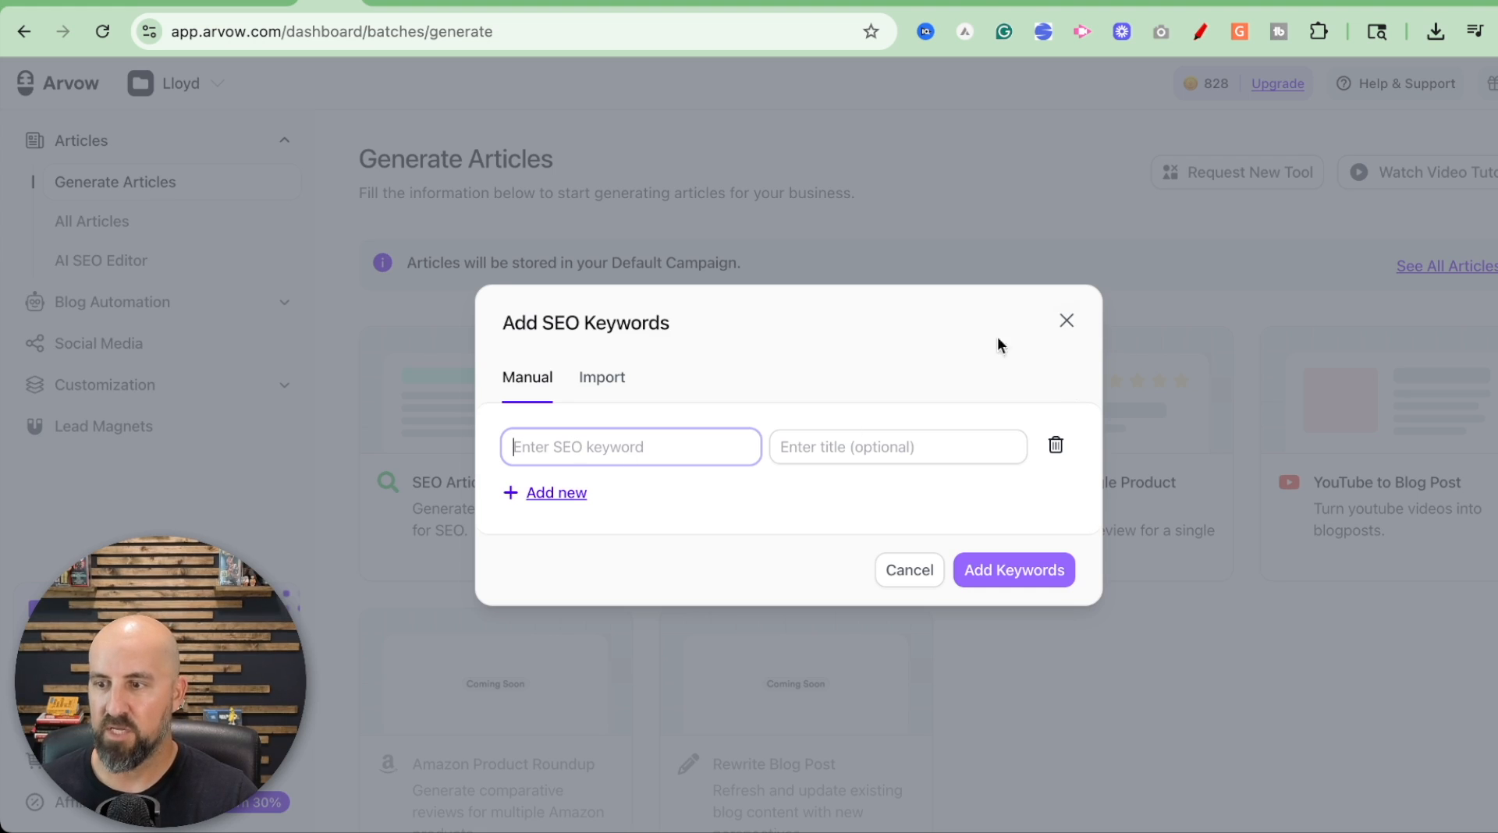
pyautogui.click(1060, 319)
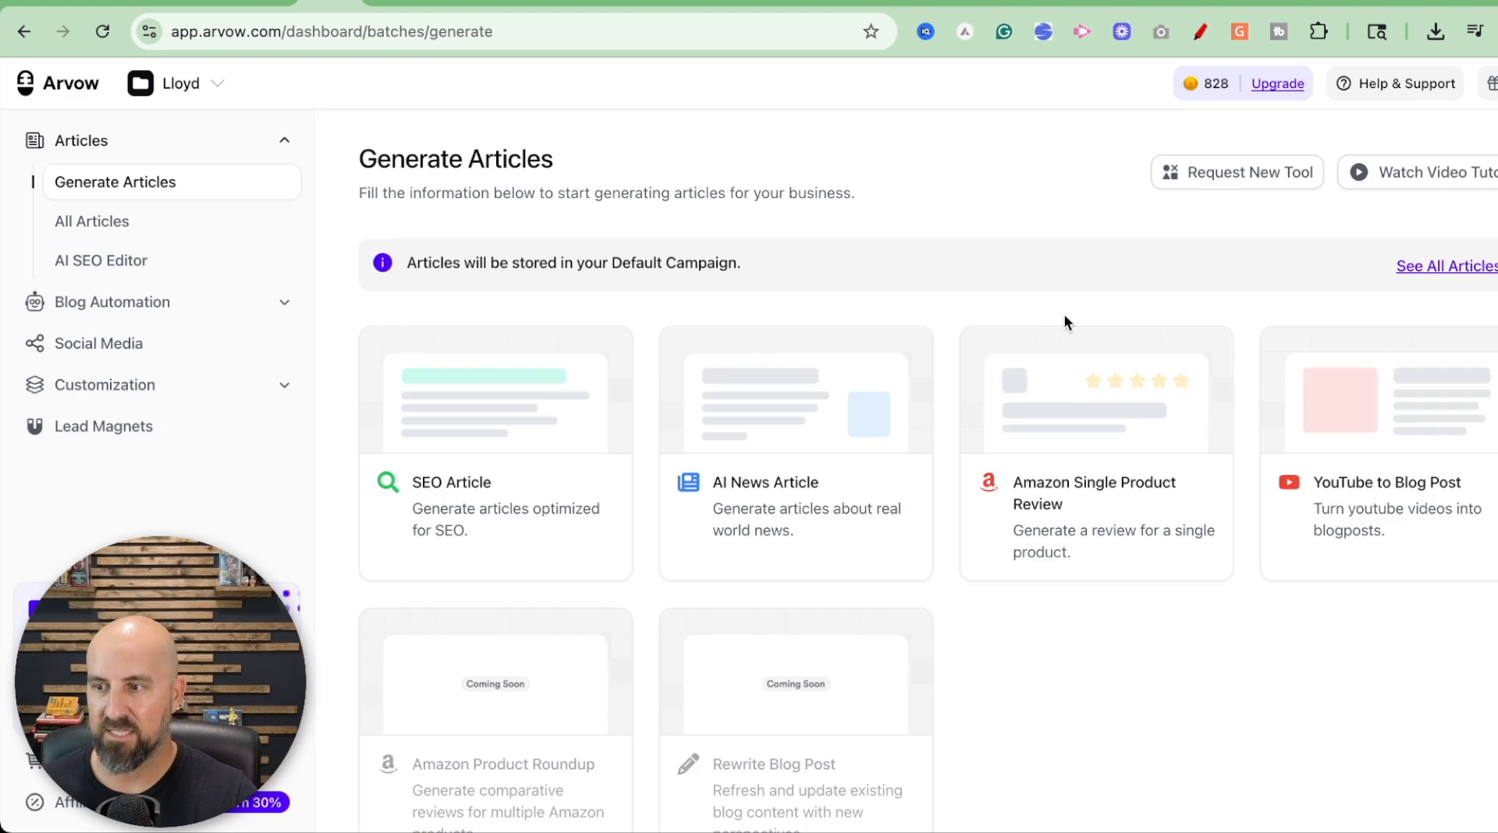
# Step: View all articles of the Default Campaign and examine its list of generated Chemical Peel, Filler, Sculptra and Botox articles
pyautogui.click(1410, 268)
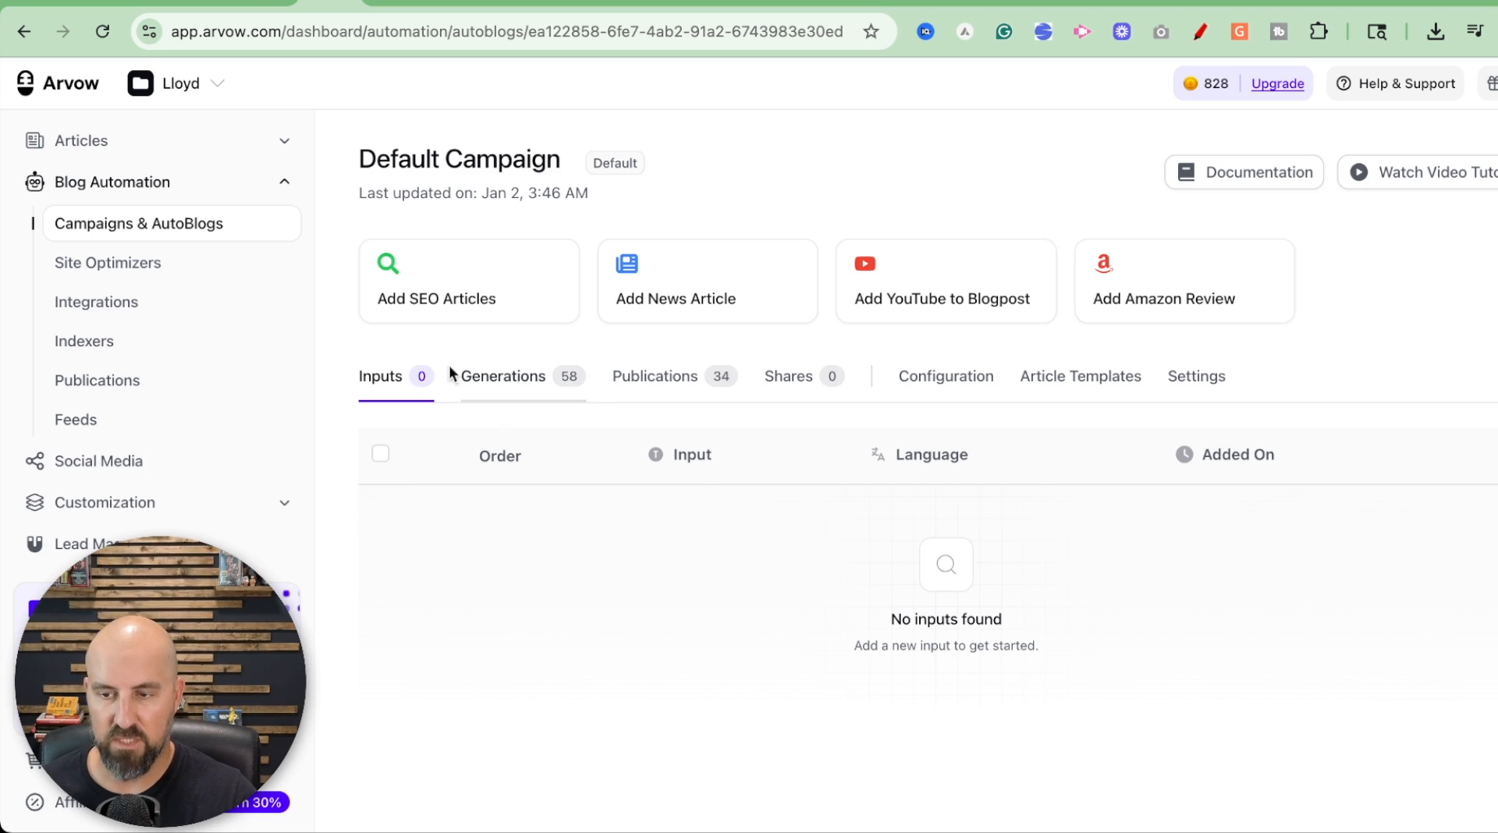
pyautogui.click(511, 392)
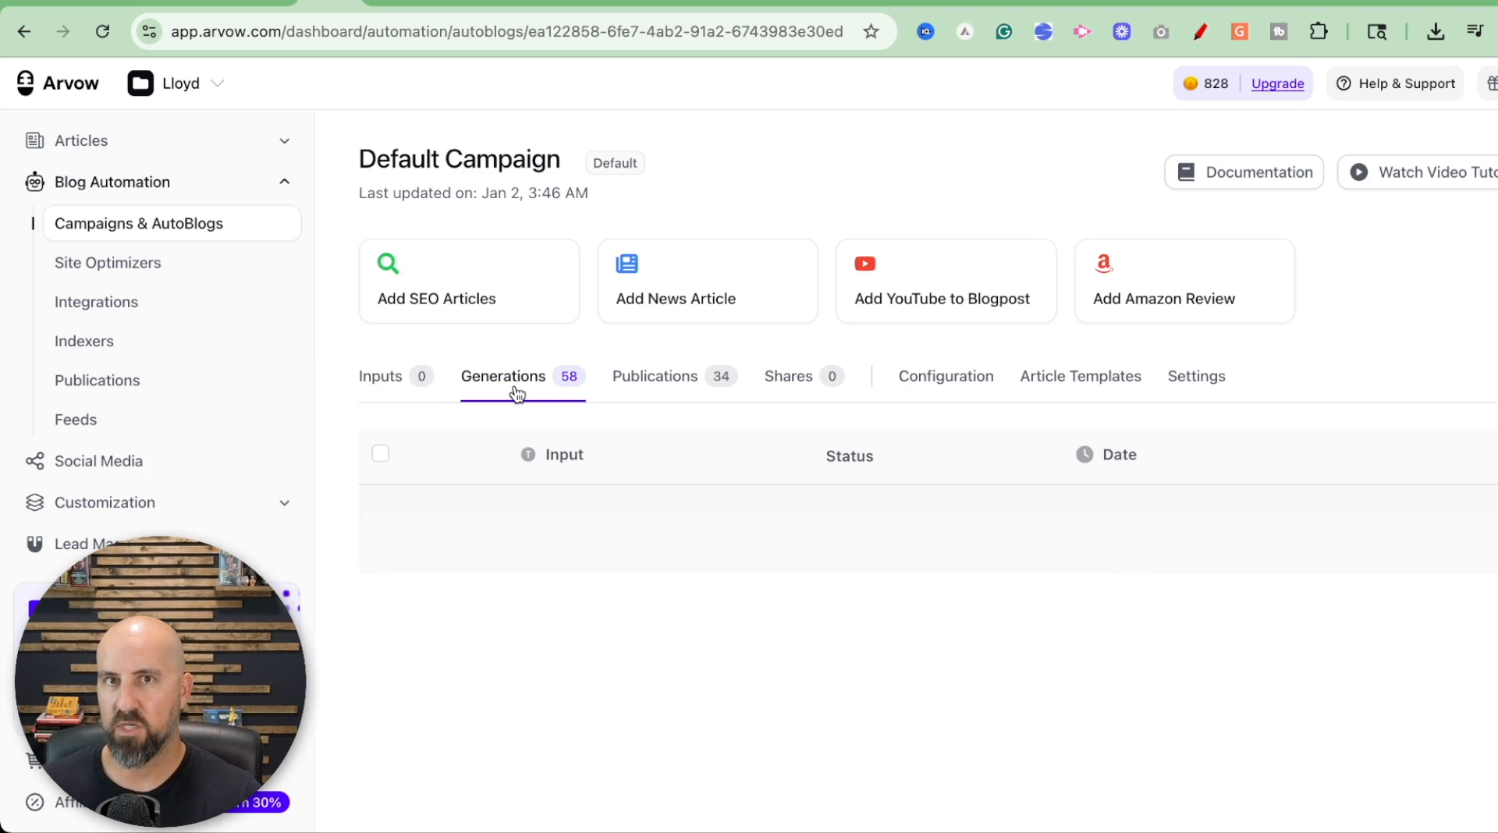
pyautogui.scroll(-5, 788, 612)
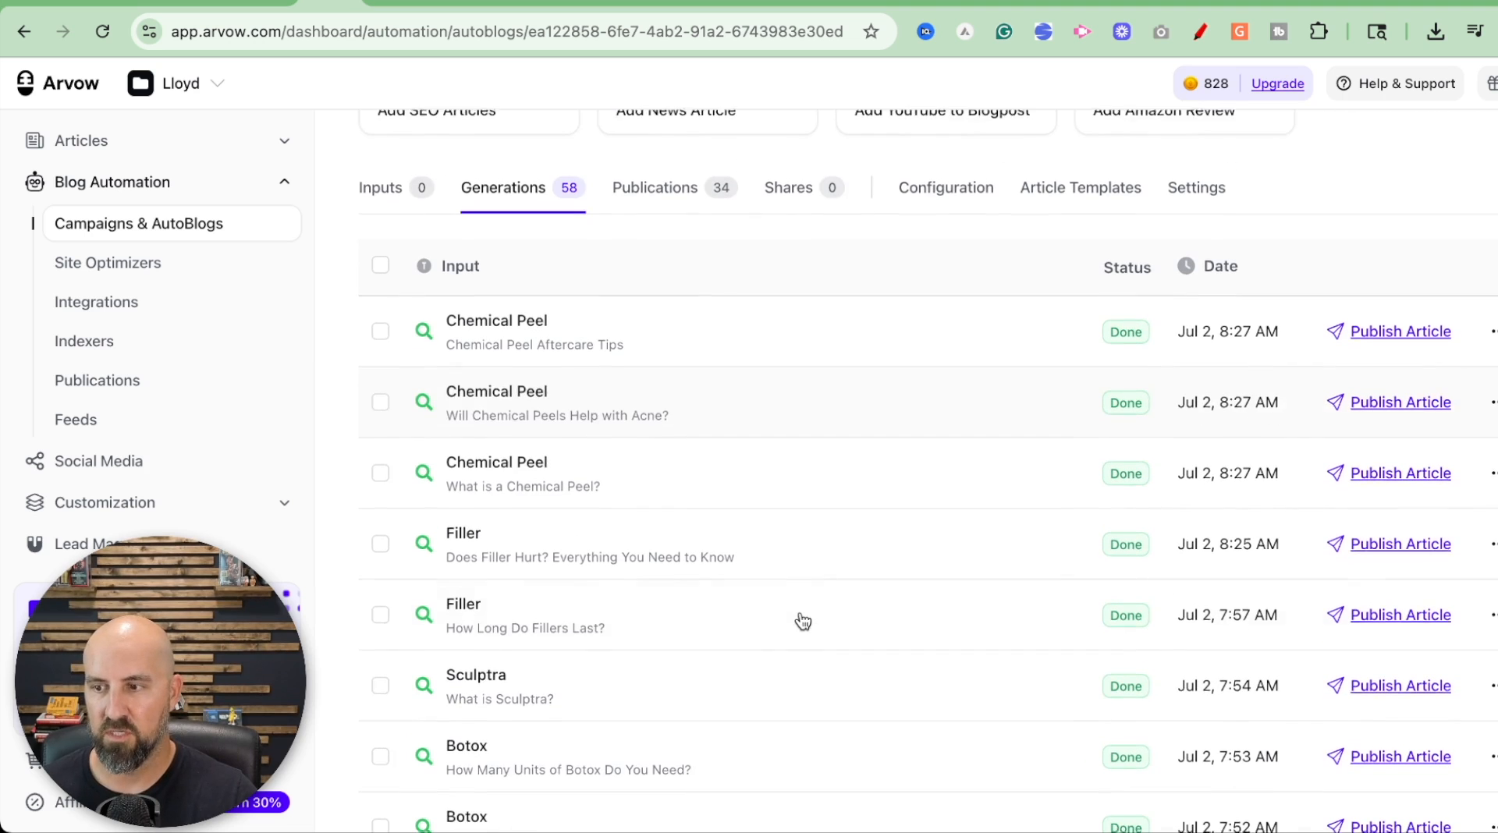
pyautogui.scroll(1, 515, 363)
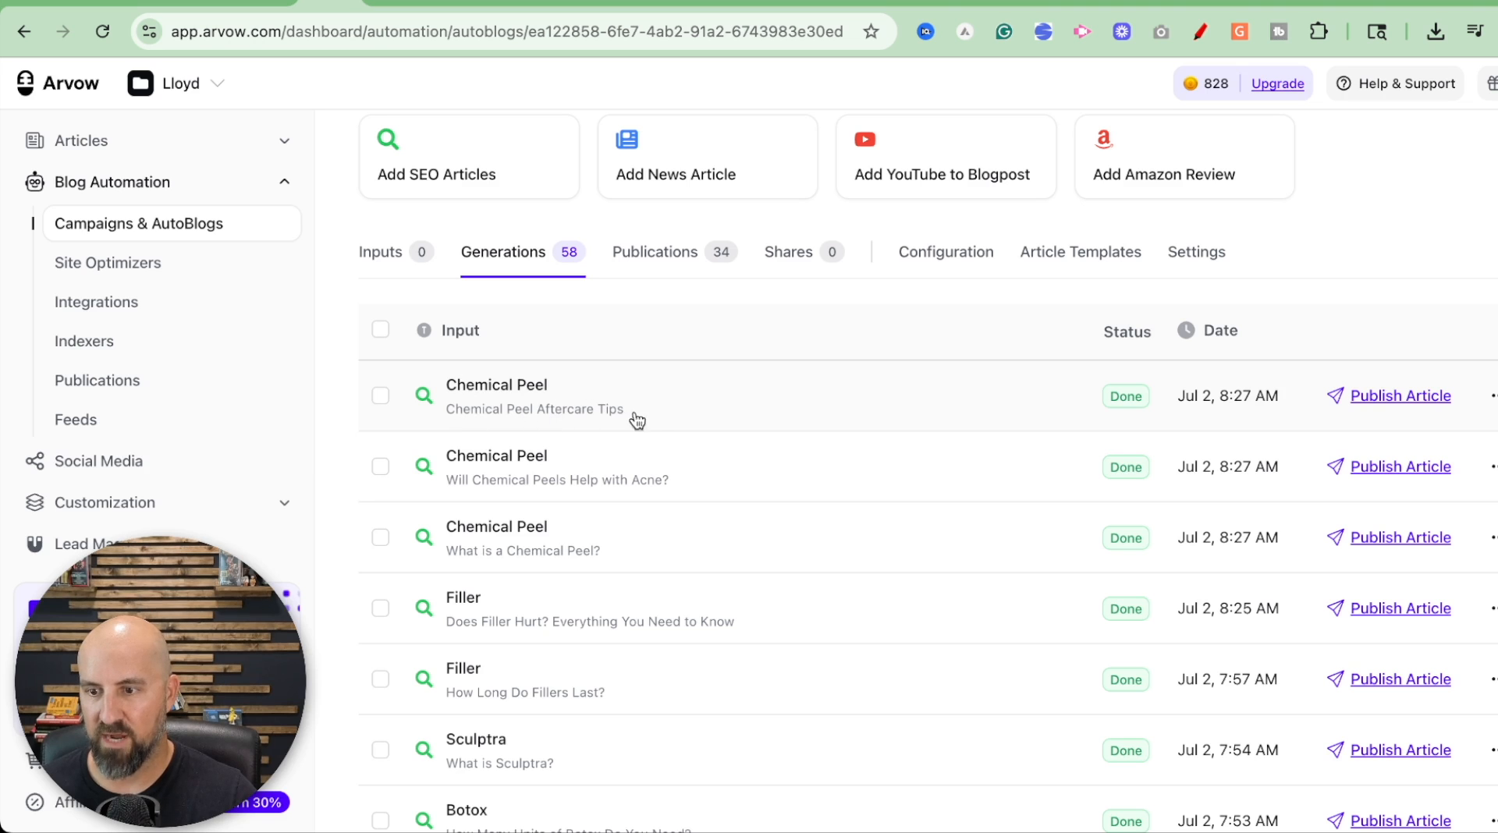
pyautogui.scroll(-1, 647, 425)
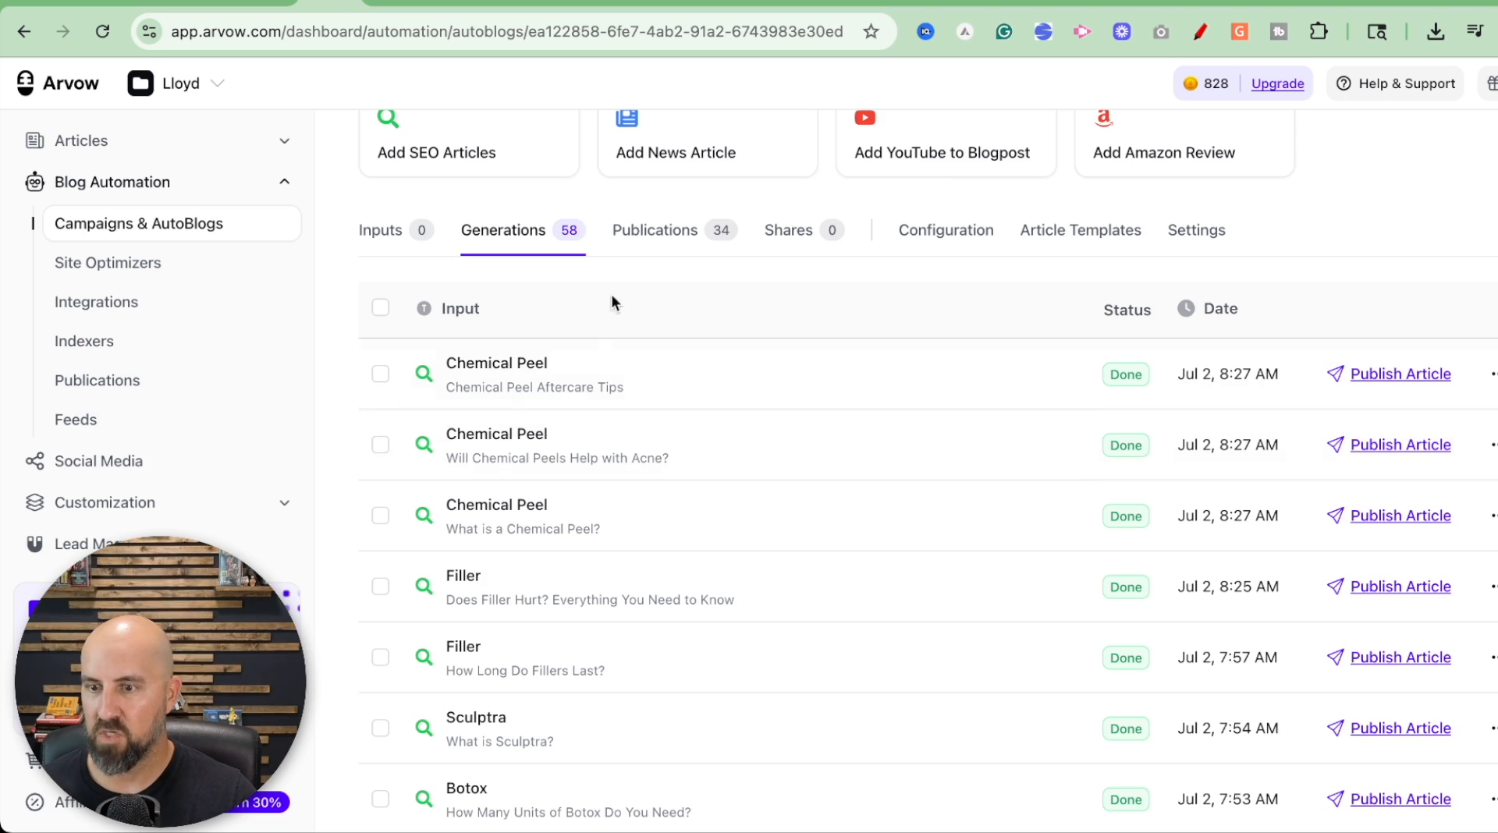
# Step: View the generated article "Will Chemical Peels Help with Acne?", read through its opening sections and close it
pyautogui.click(538, 446)
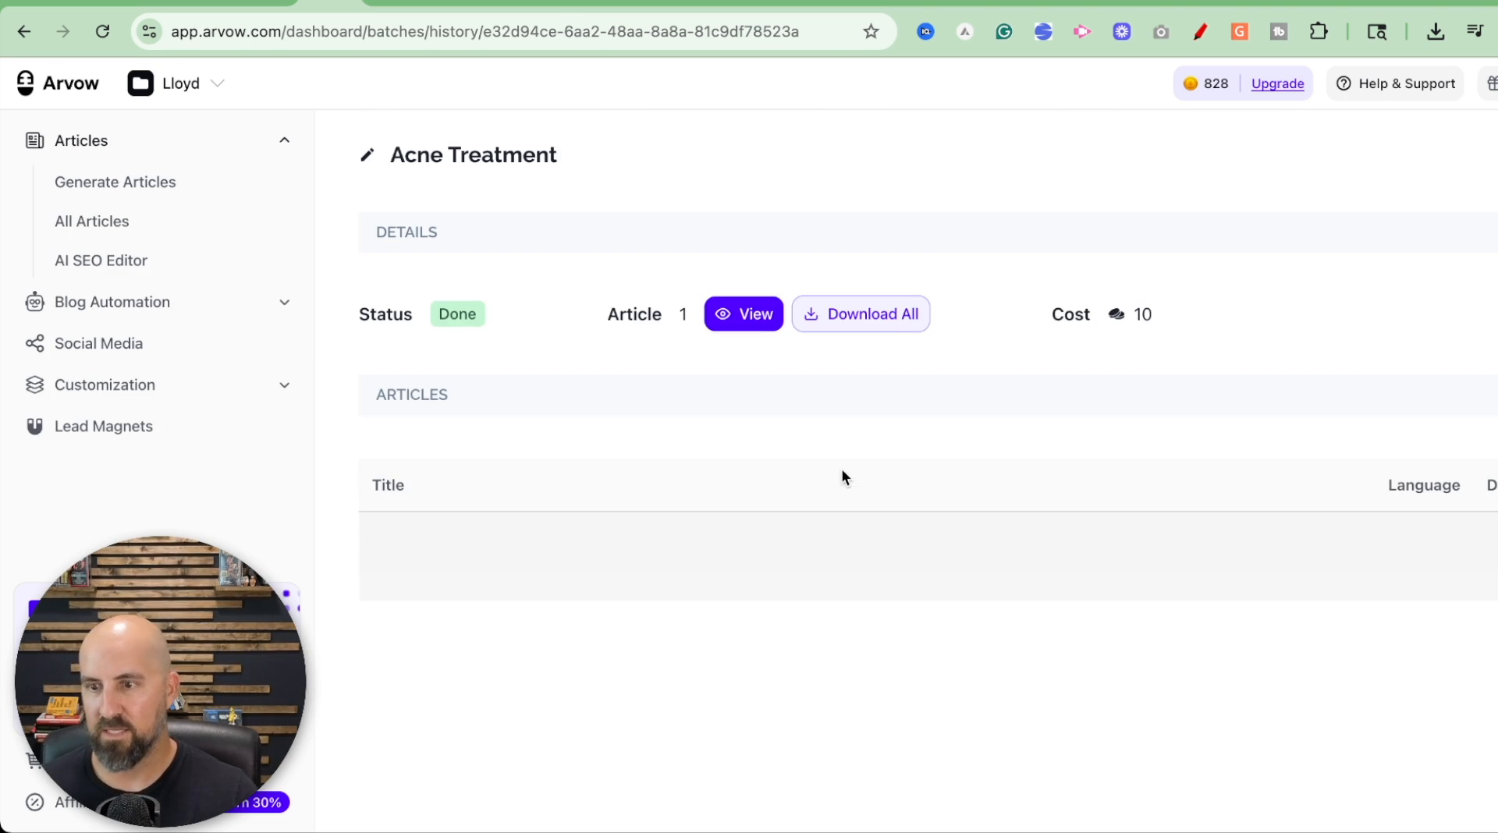
pyautogui.click(749, 315)
pyautogui.scroll(-12, 717, 367)
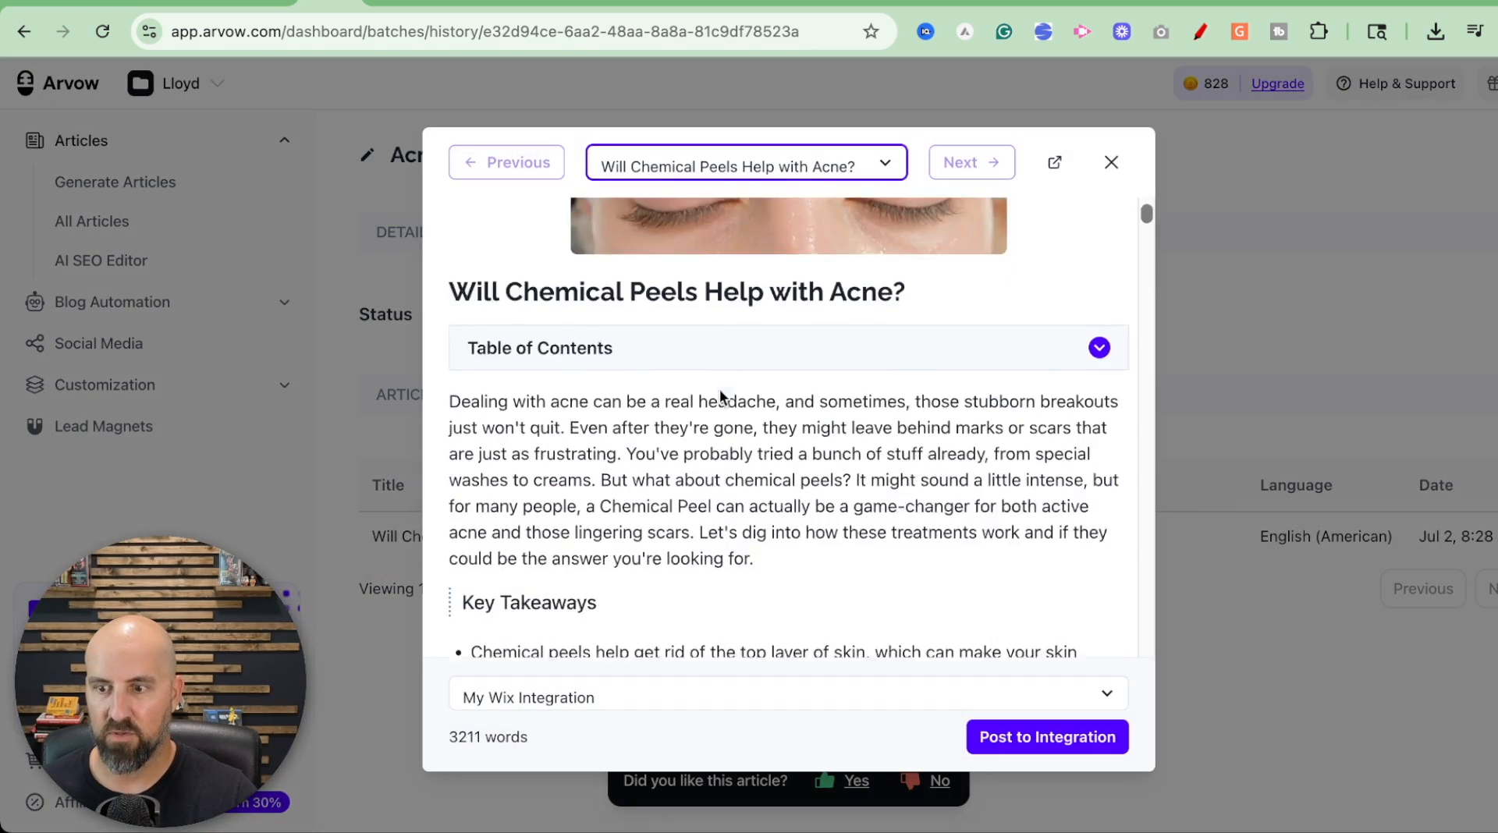
pyautogui.scroll(-5, 721, 400)
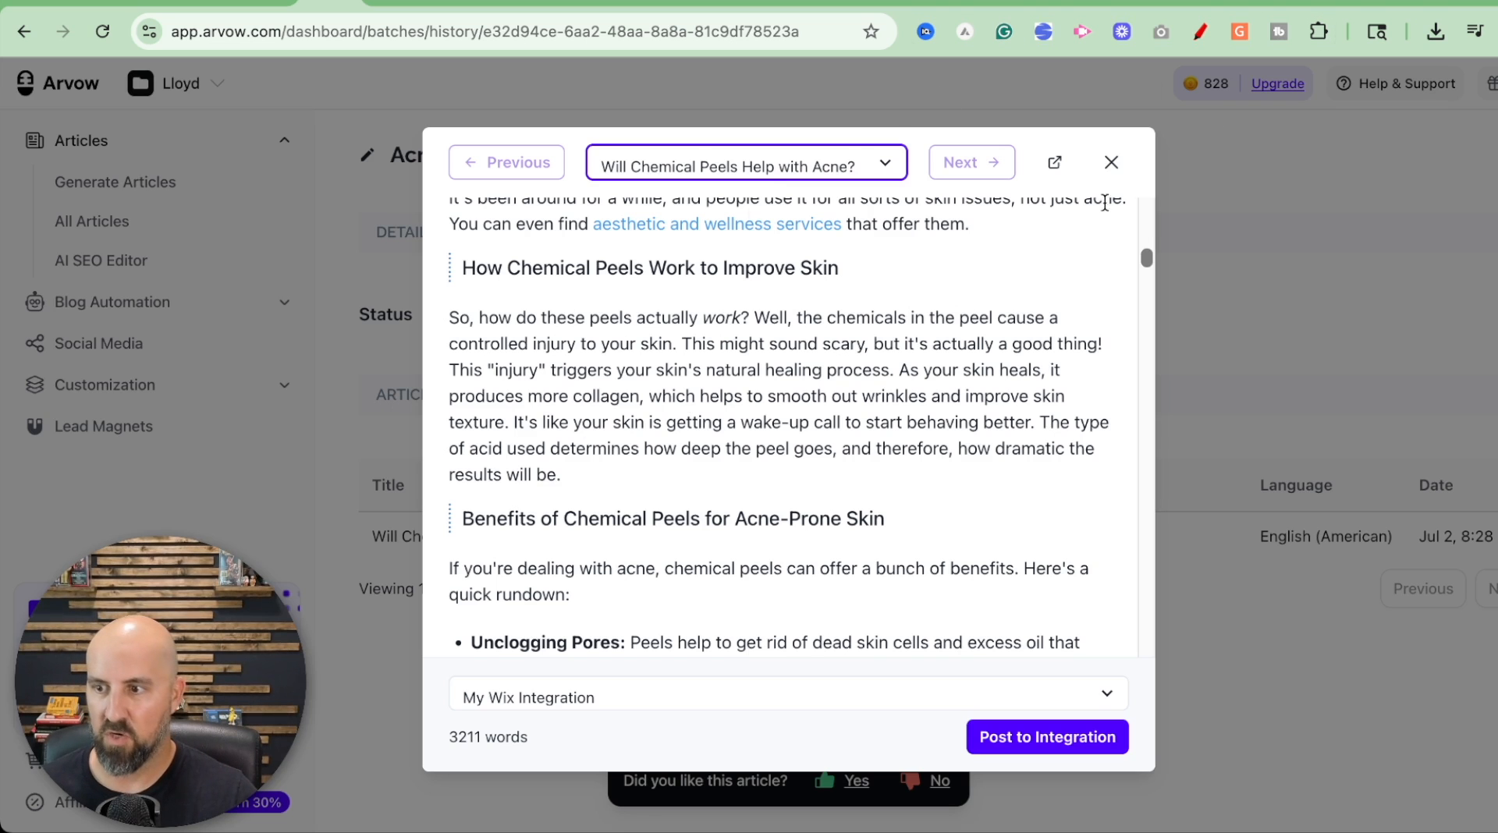
pyautogui.click(1111, 162)
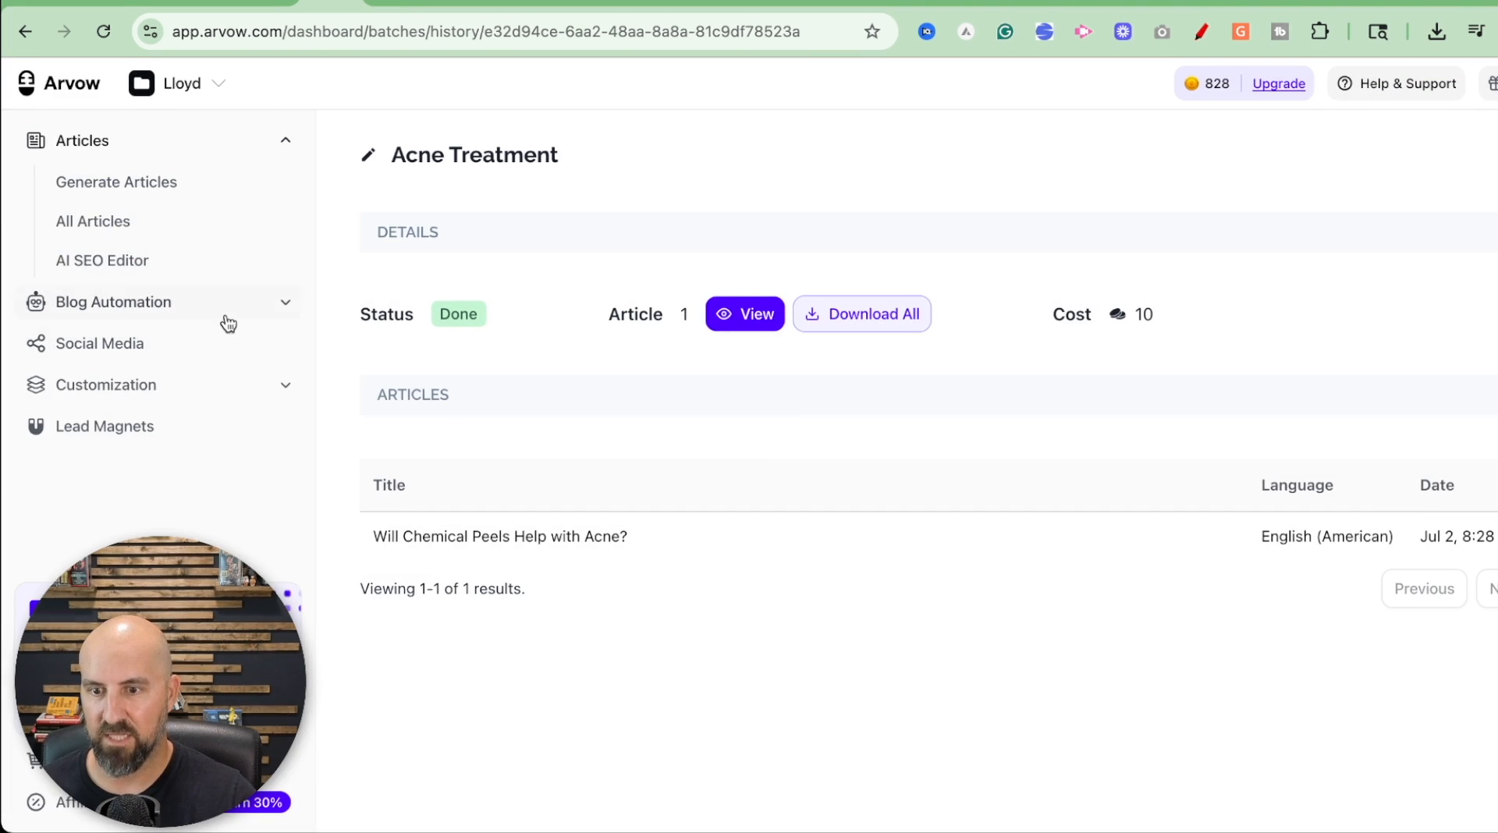
# Step: Go to the blog automation integrations, review the website platforms available for a new integration, and close the selection without choosing one
pyautogui.click(294, 314)
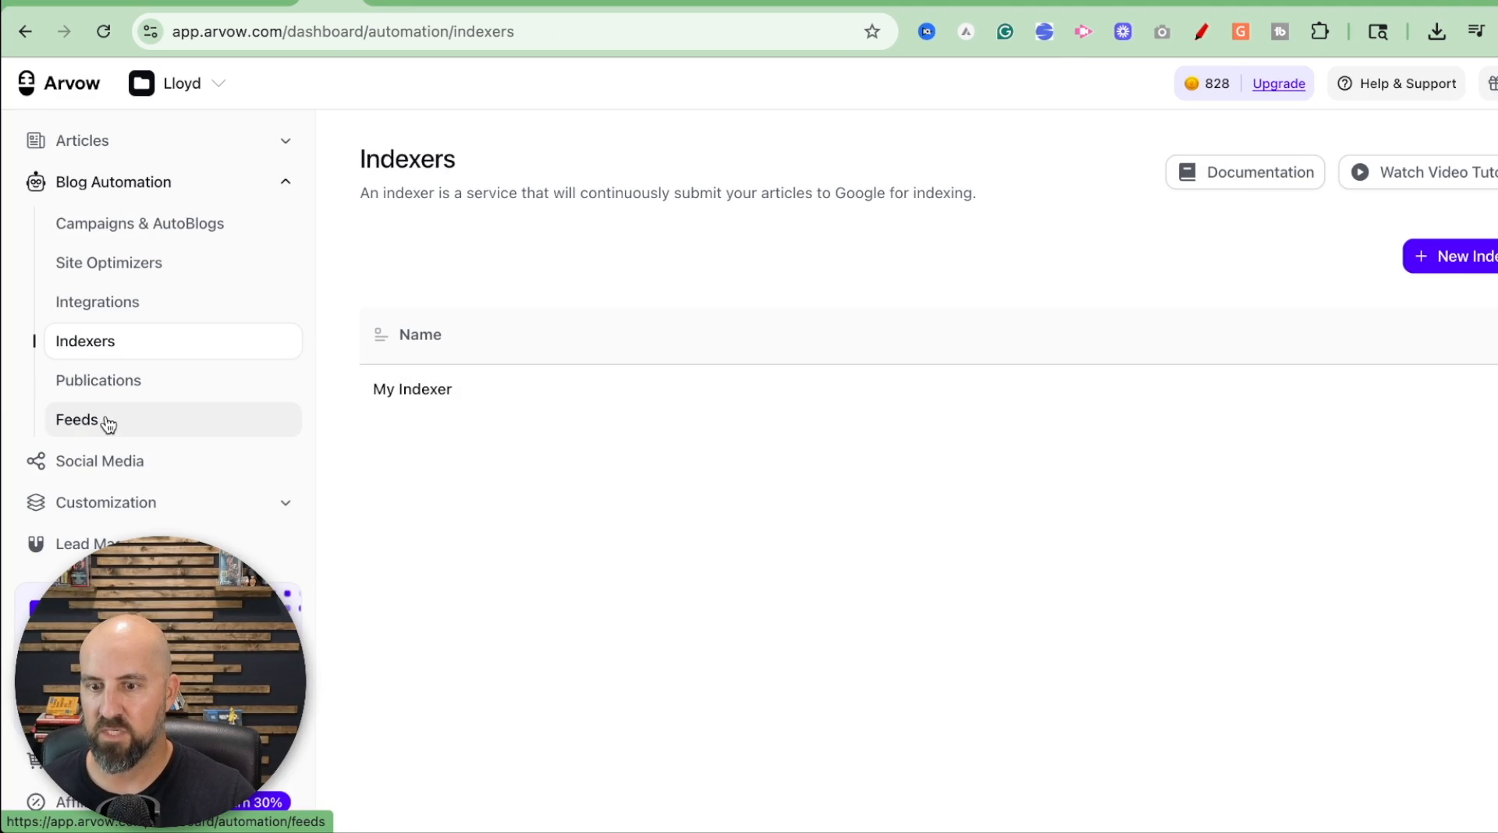
pyautogui.click(124, 311)
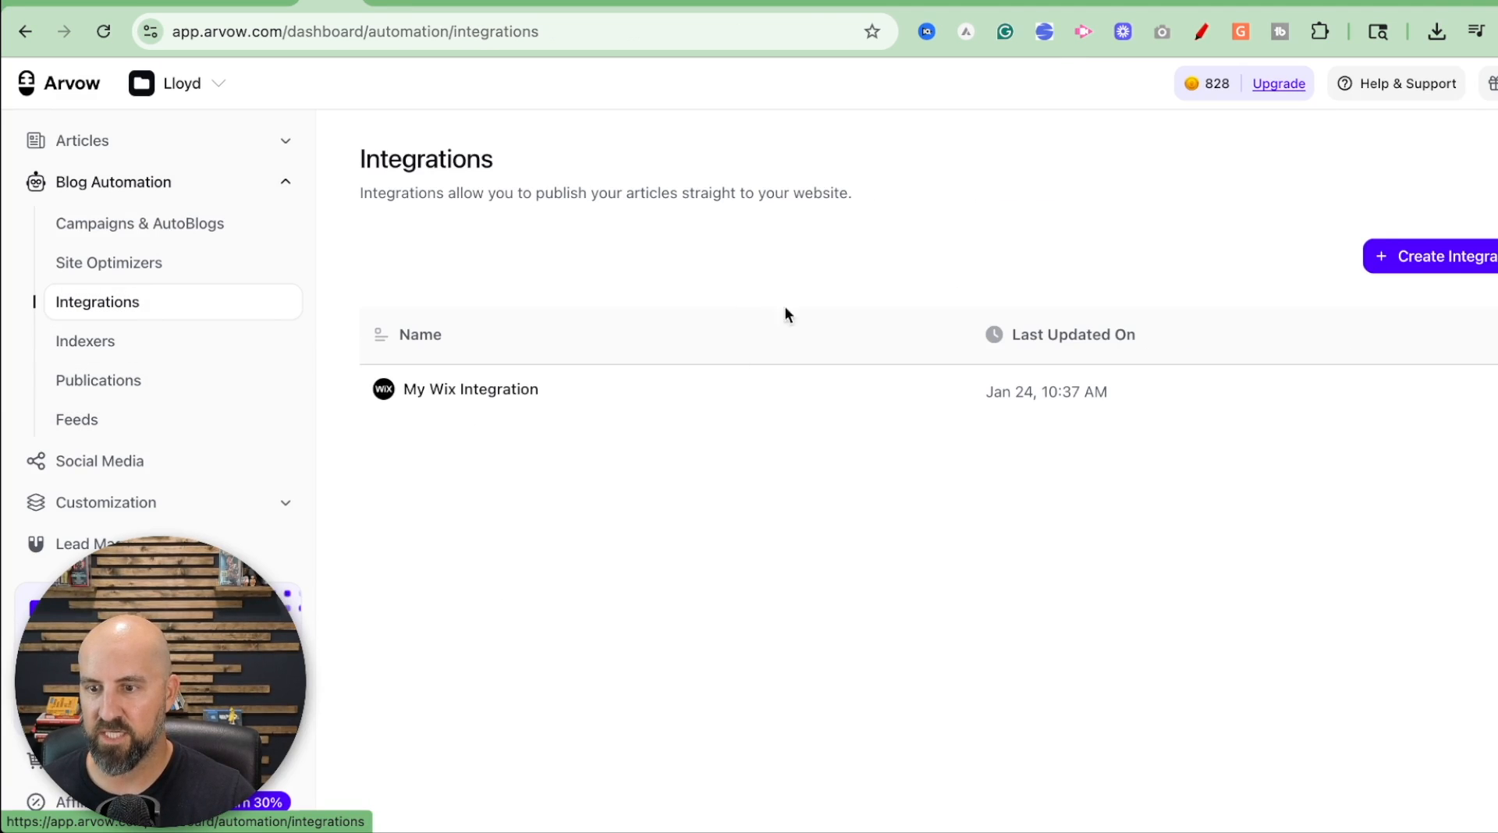
pyautogui.click(1398, 256)
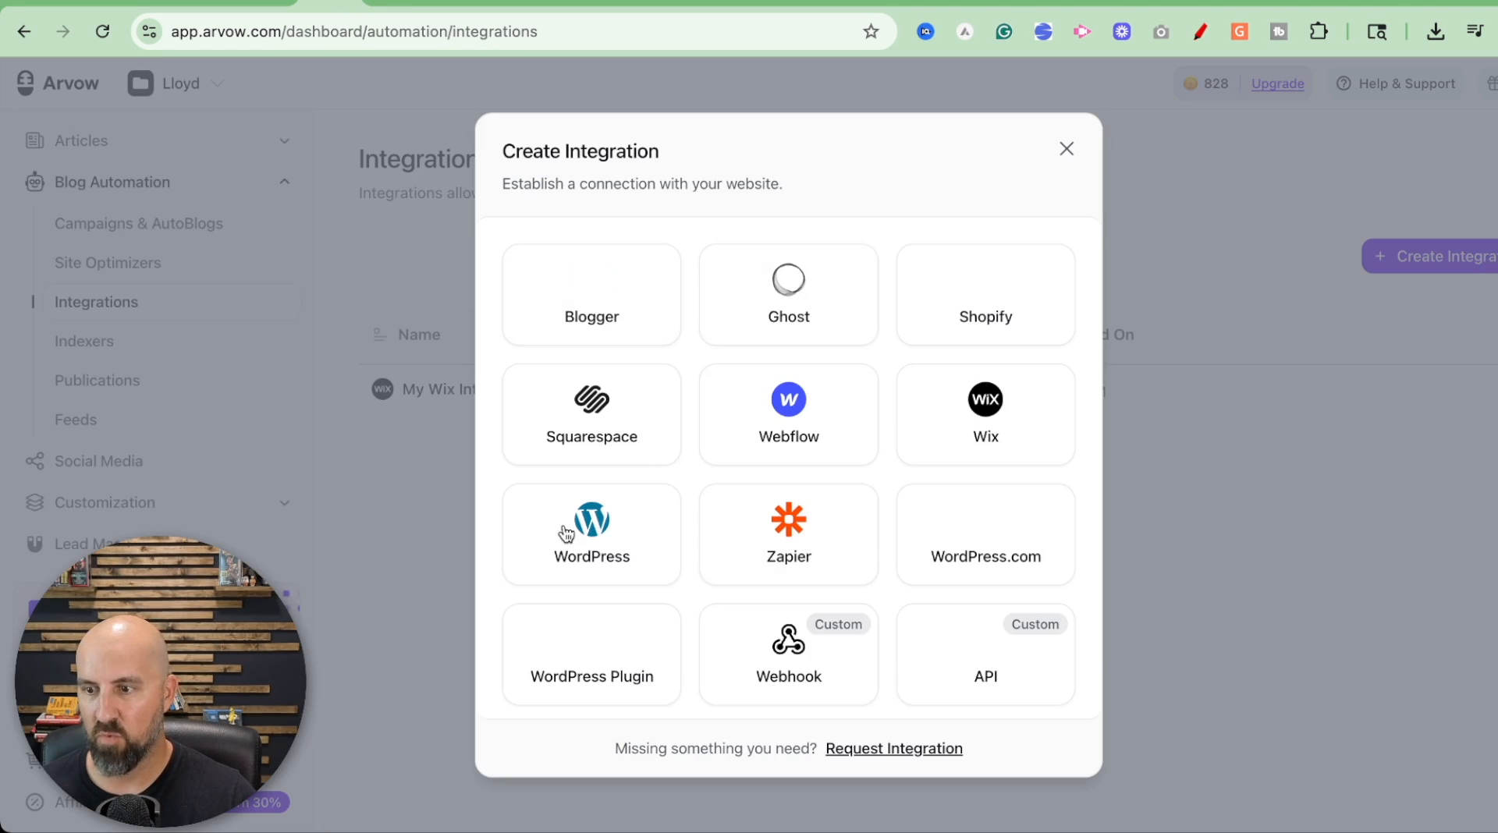
pyautogui.click(1065, 151)
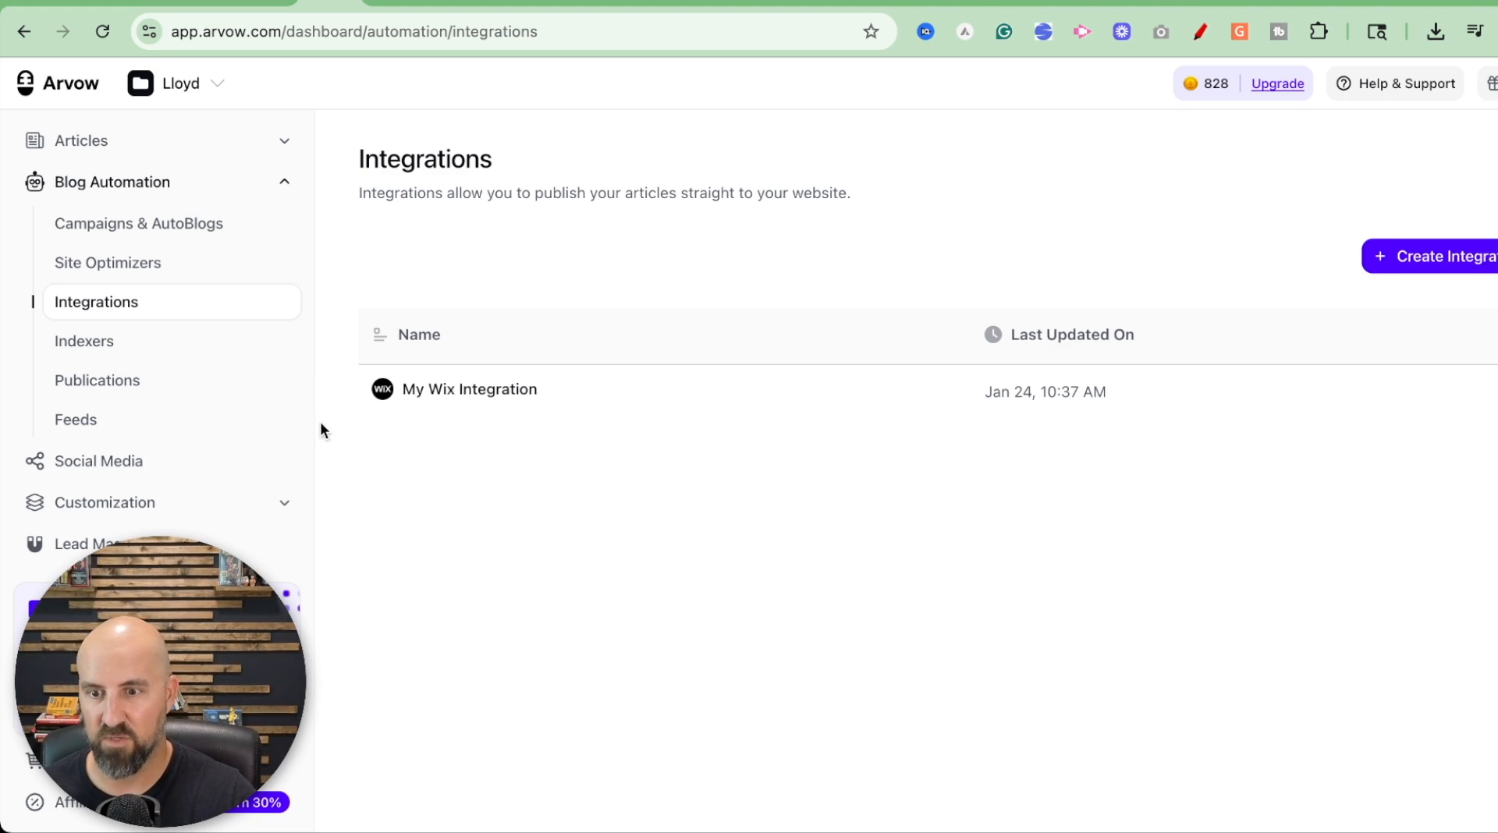
# Step: Go to the knowledge base customization and create a new knowledge base with the default name "My Knowledge Base"
pyautogui.click(223, 504)
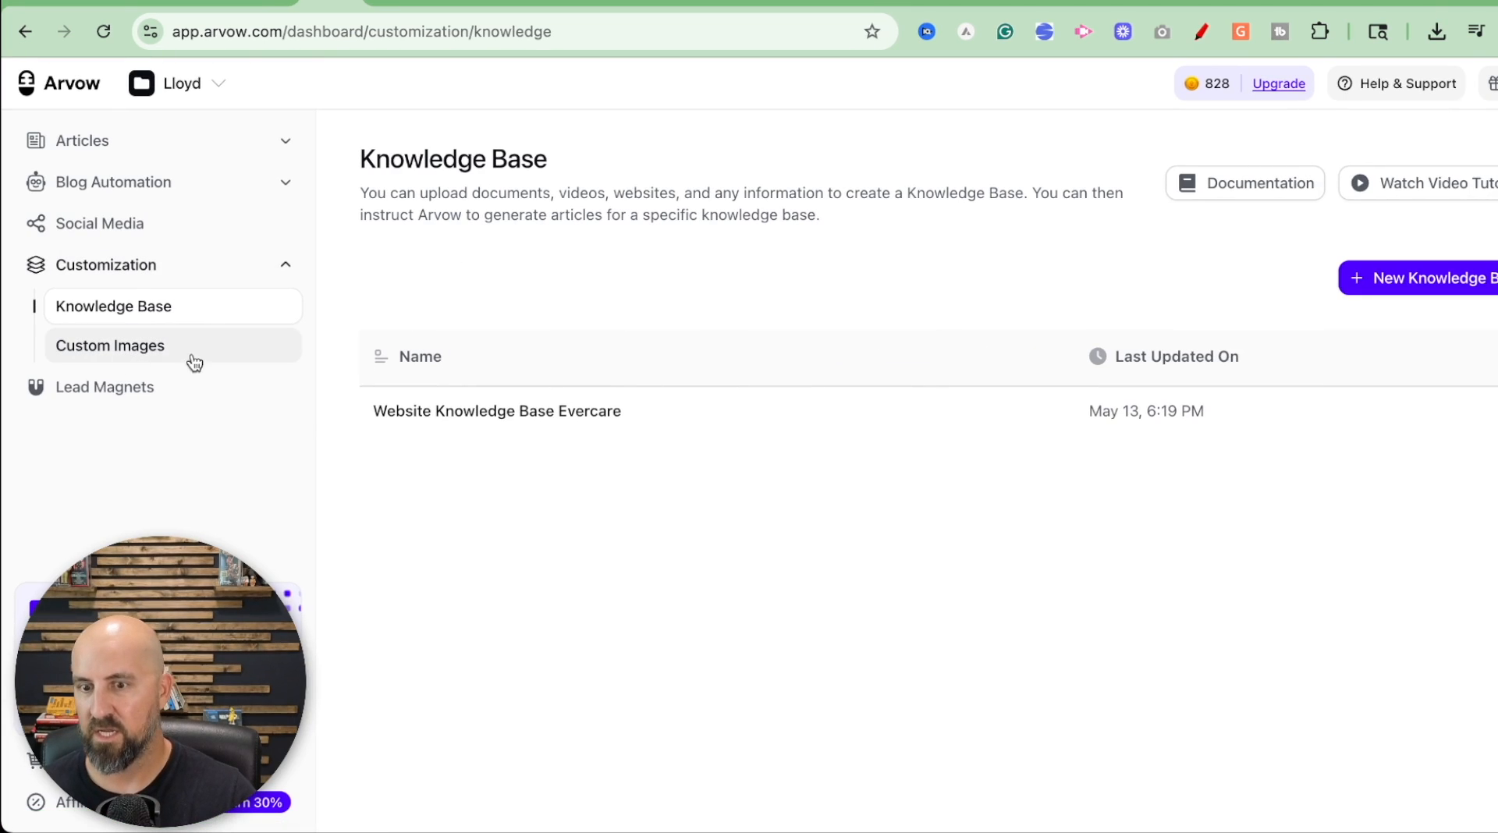
pyautogui.click(1381, 283)
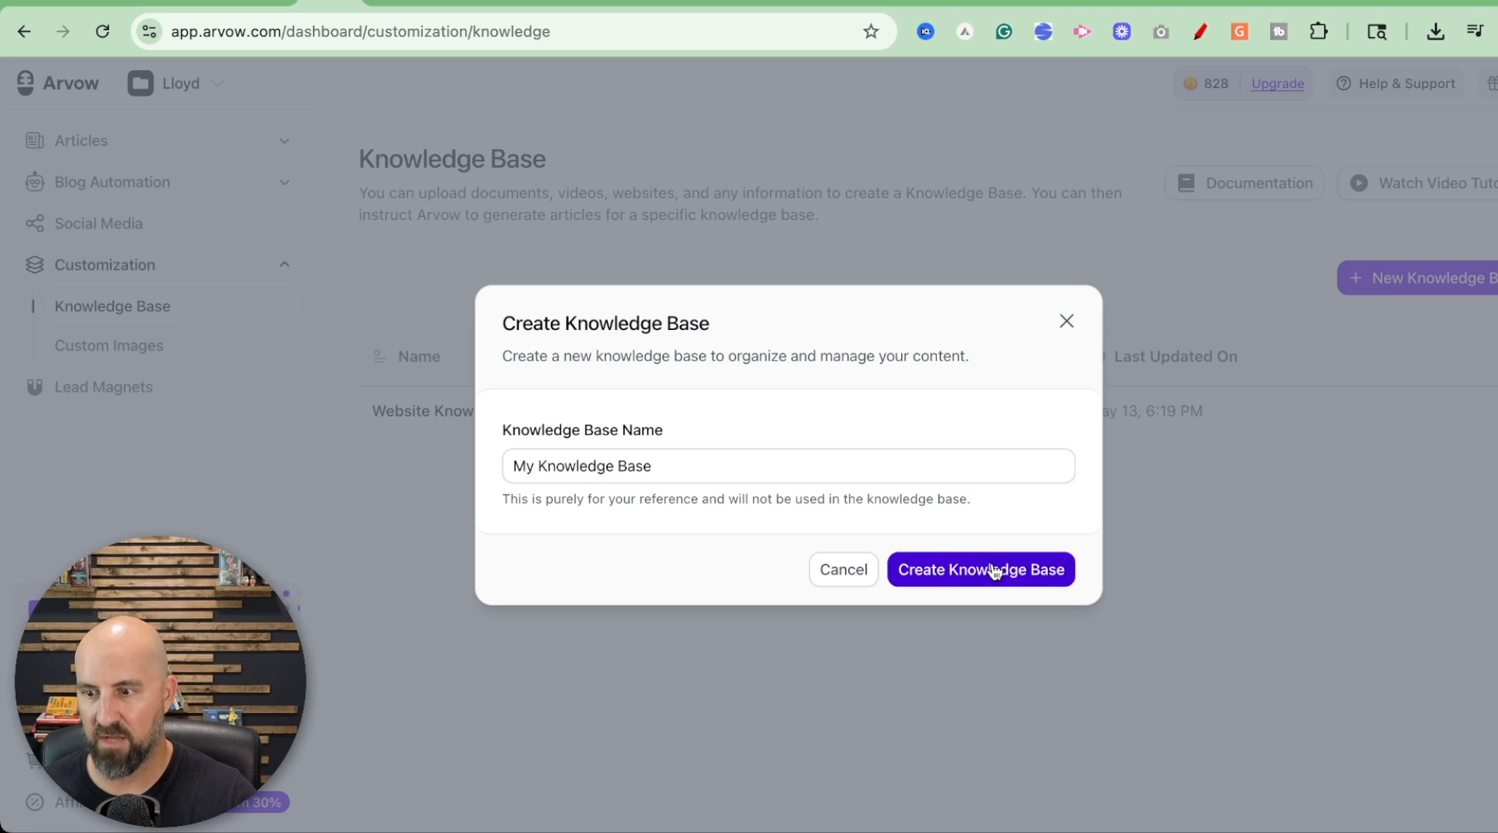
pyautogui.click(1066, 323)
pyautogui.click(1340, 281)
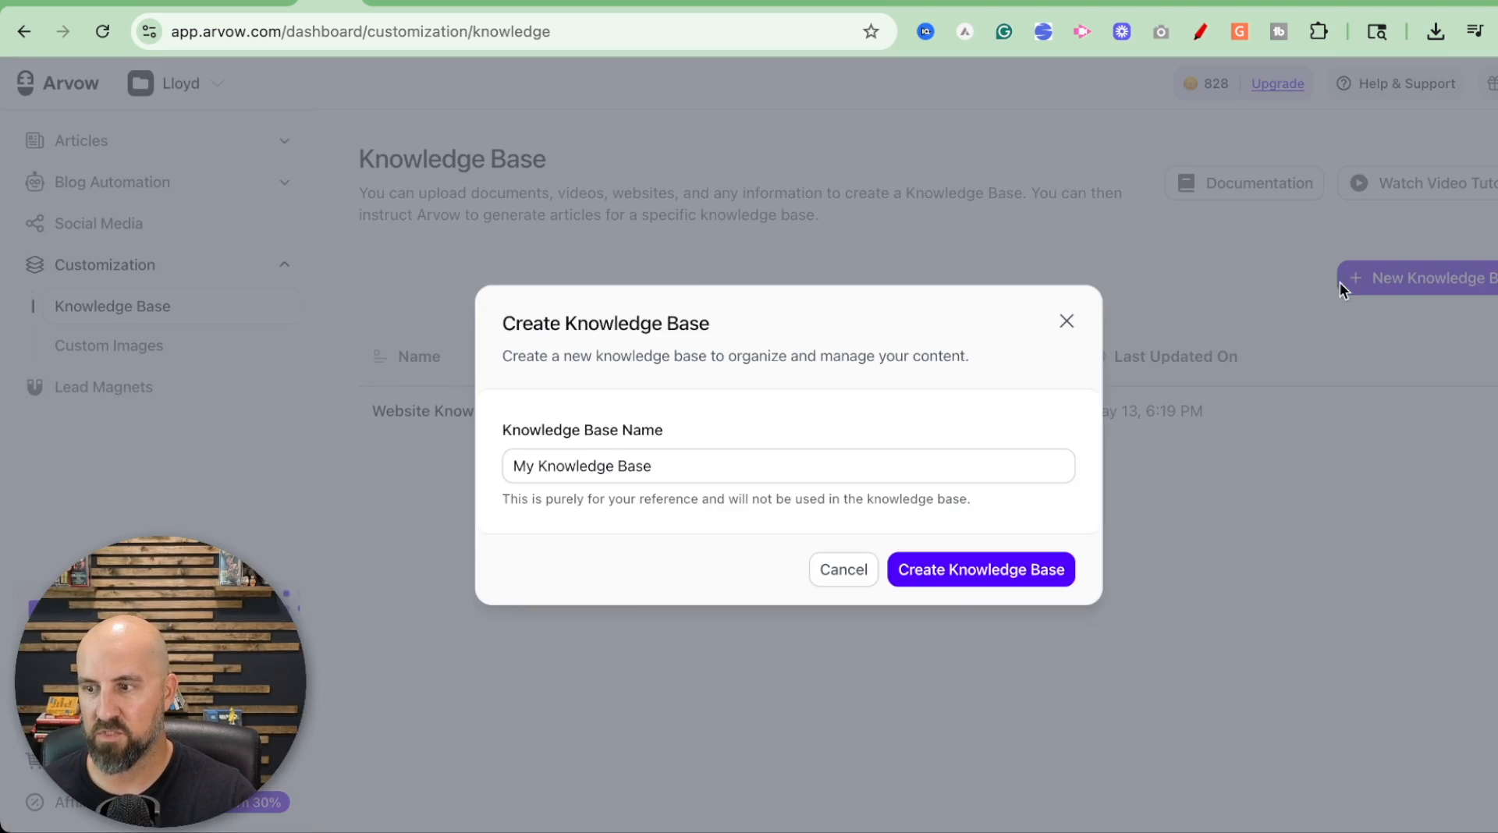
pyautogui.click(929, 565)
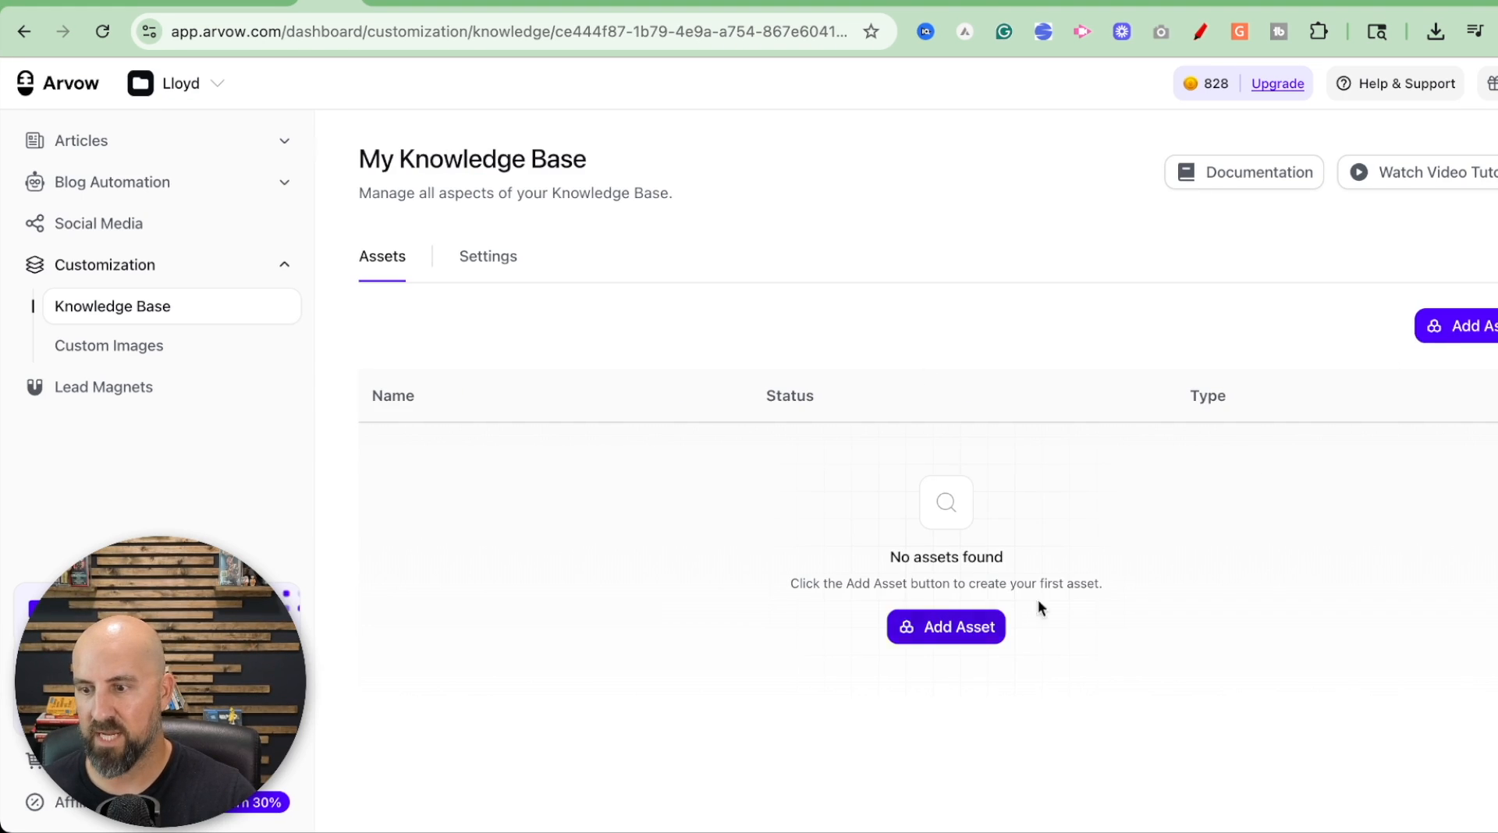
# Step: Start adding an asset to My Knowledge Base and show the available asset types
pyautogui.click(1438, 334)
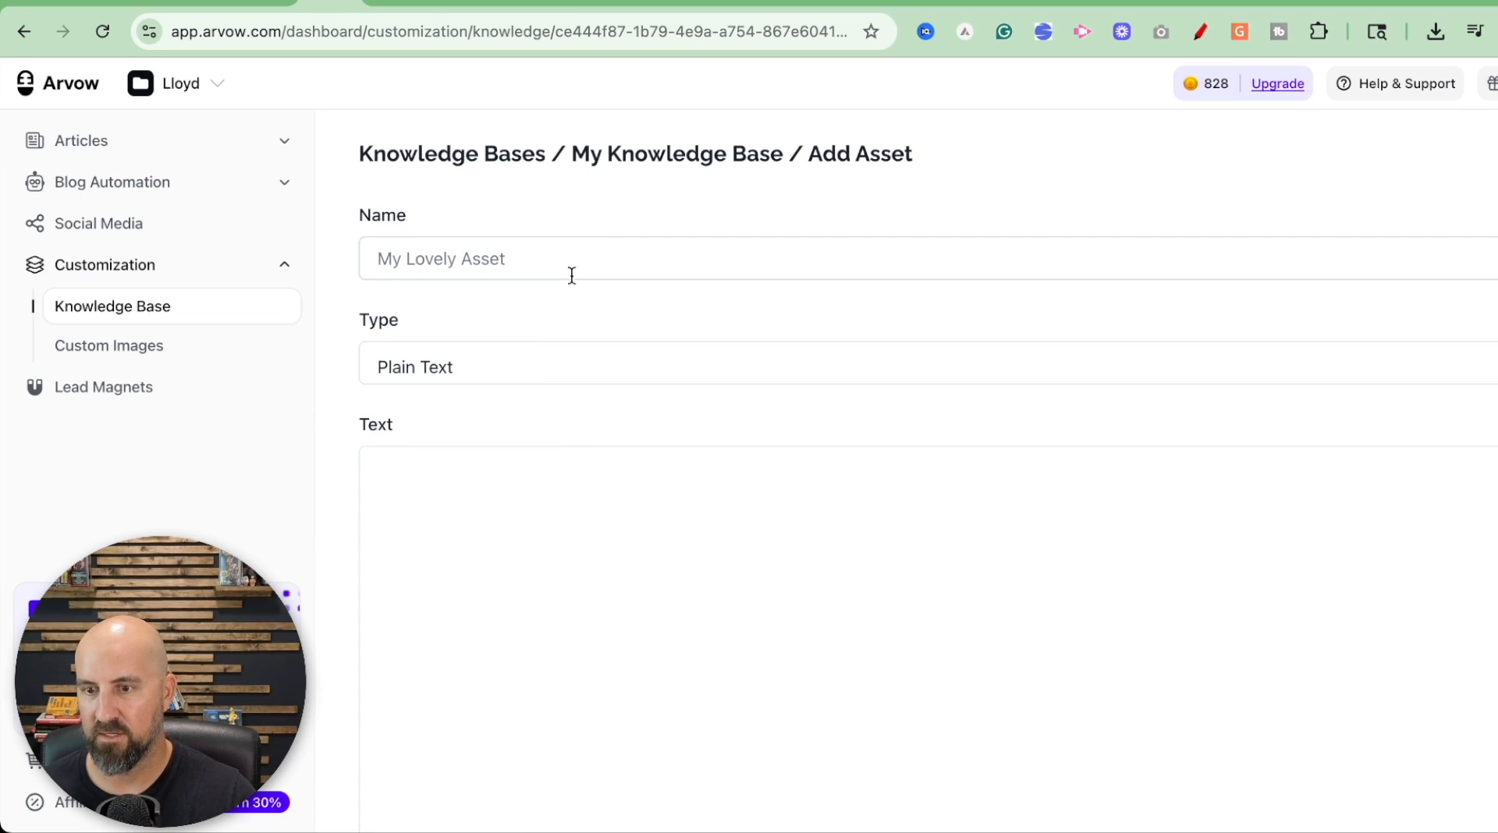
pyautogui.click(533, 366)
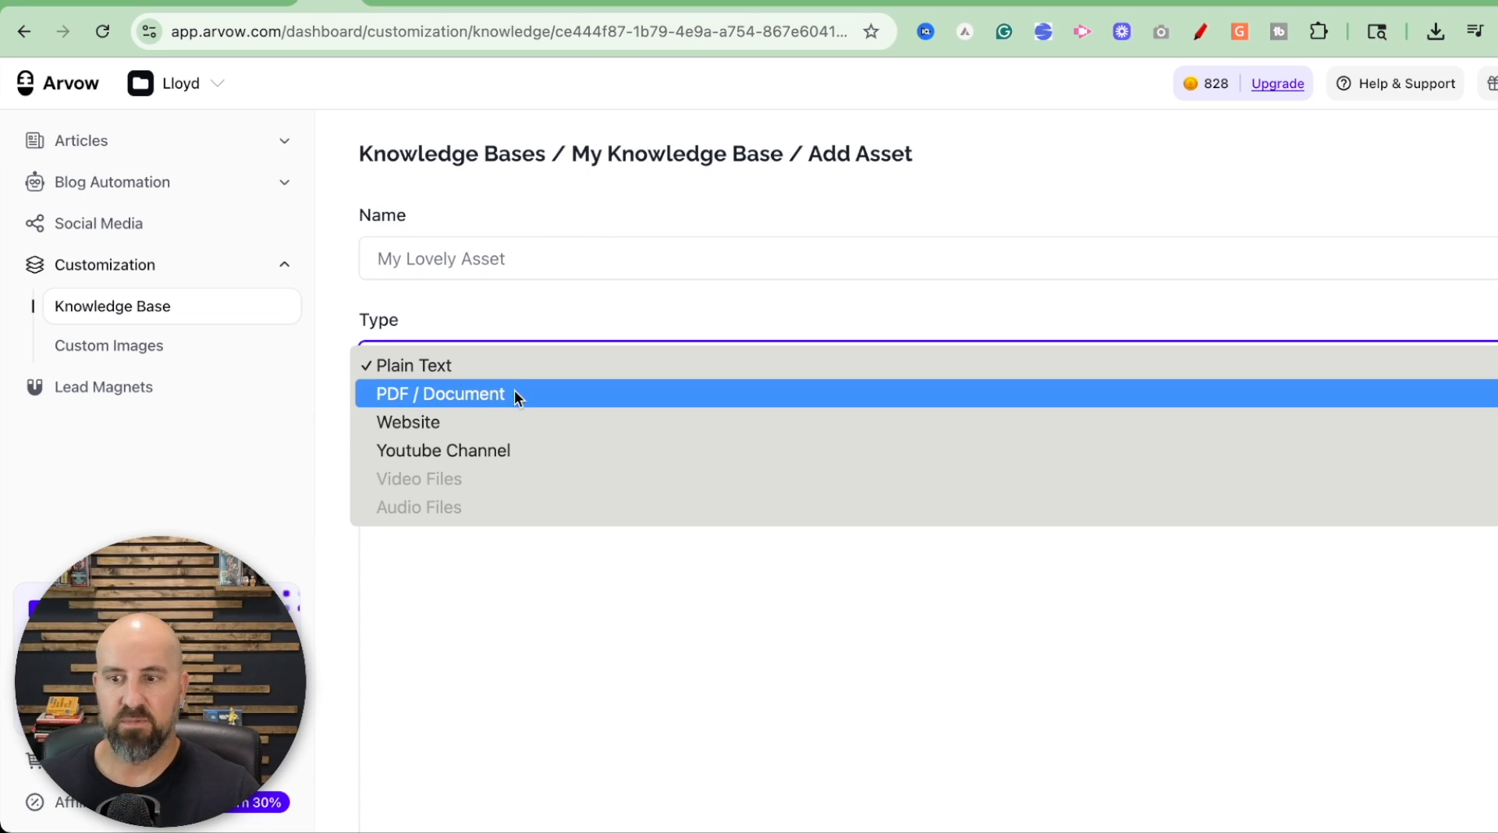